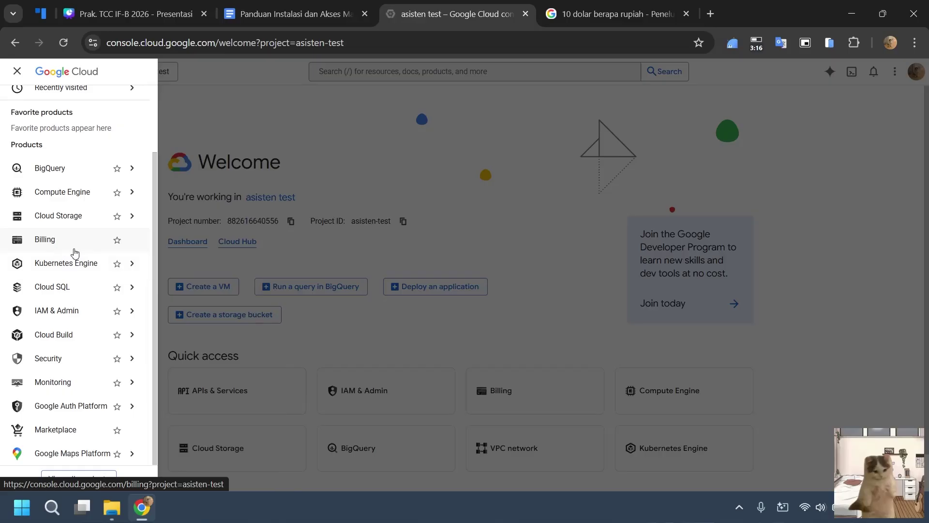
Open the asisten-test billing overview and compare it with the dollar-to-rupiah conversion tab.
left_click(74, 252)
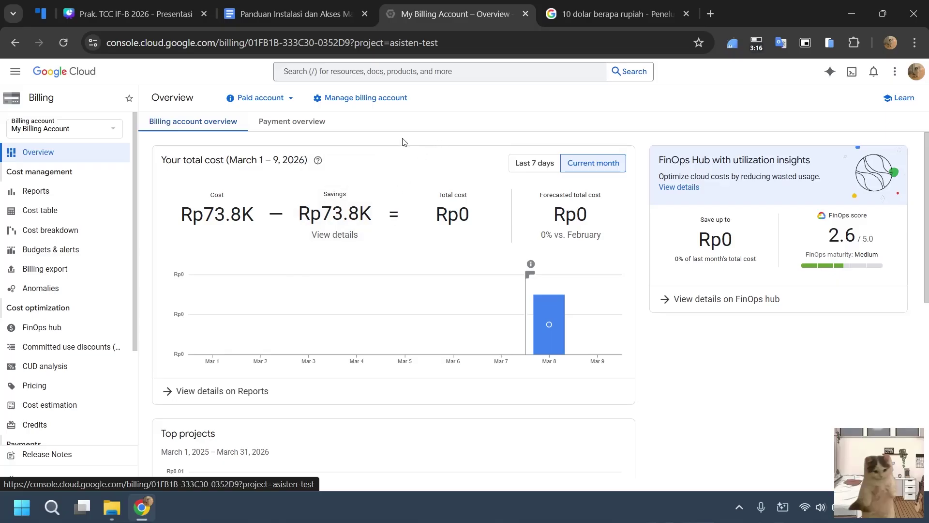
left_click(592, 19)
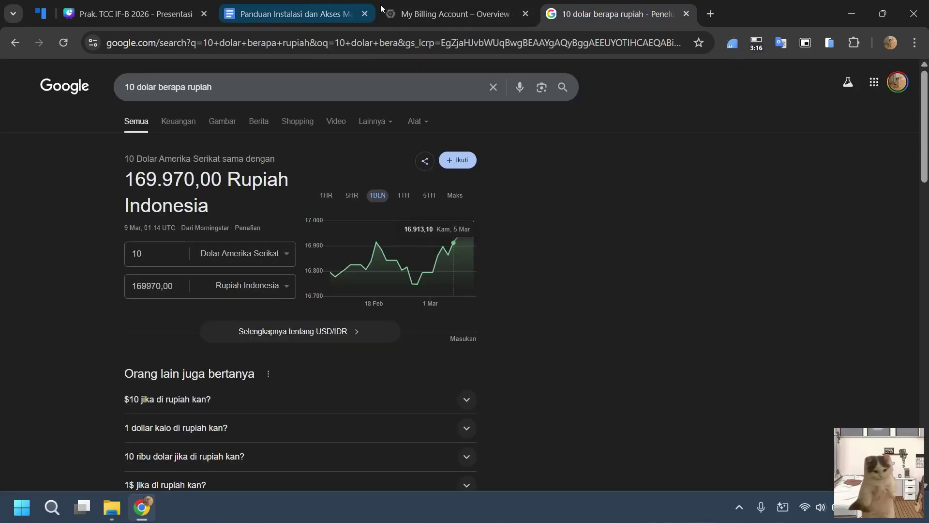
left_click(453, 14)
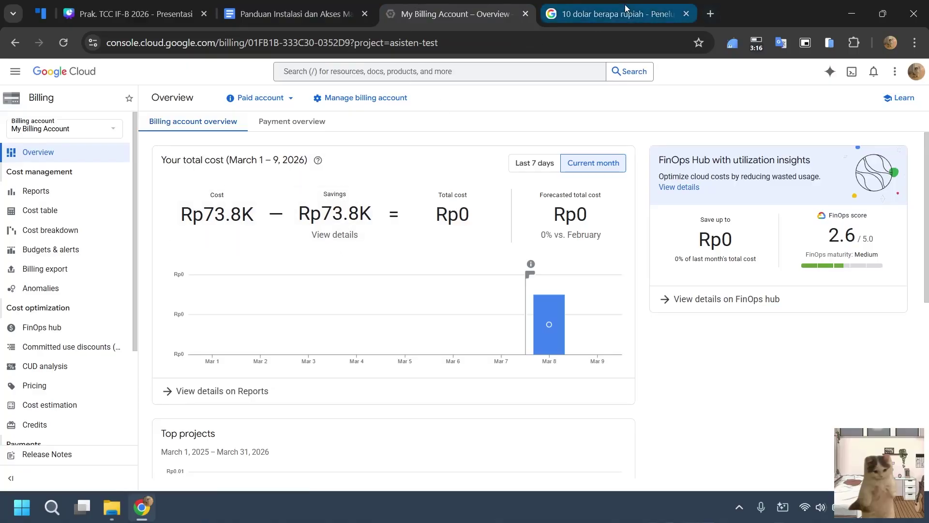
left_click(592, 13)
left_click(419, 10)
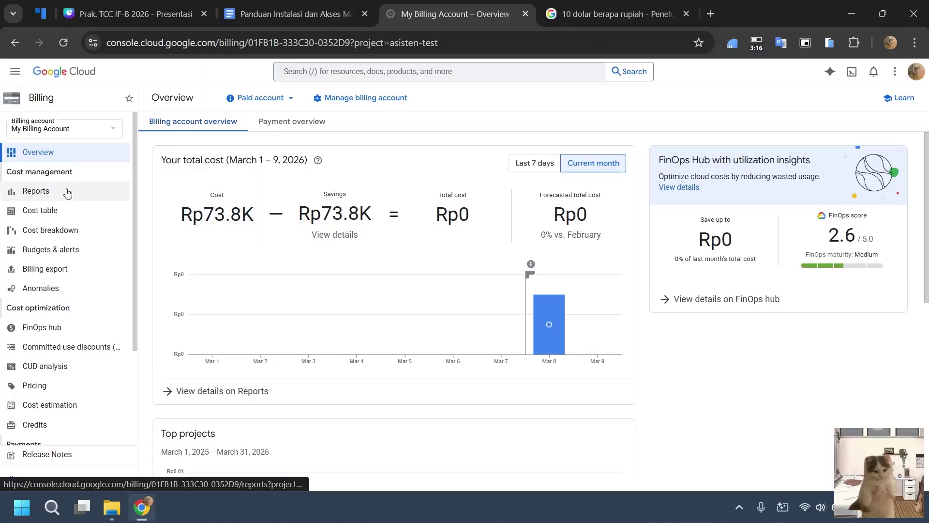
Open the billing cost reports and set a custom February 1 – March 31, 2026 time range.
left_click(86, 200)
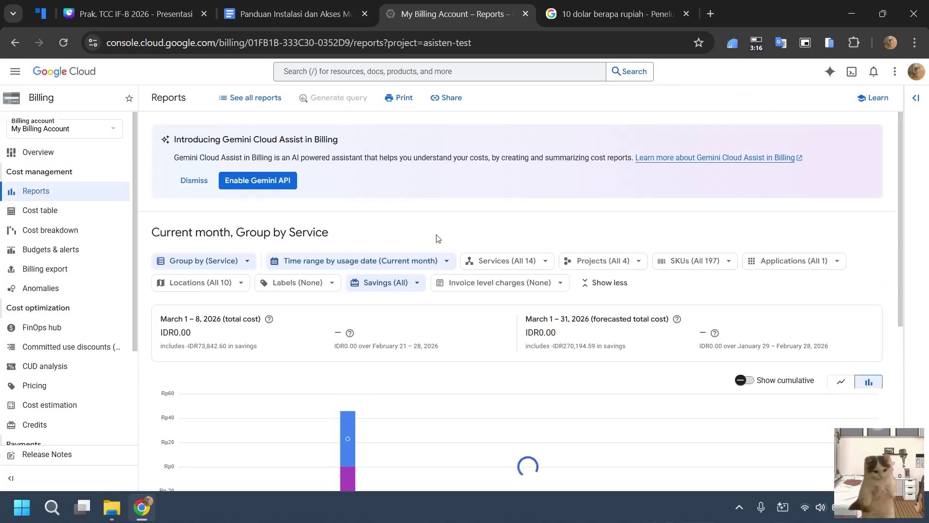
scroll(267, 233, "down", 6)
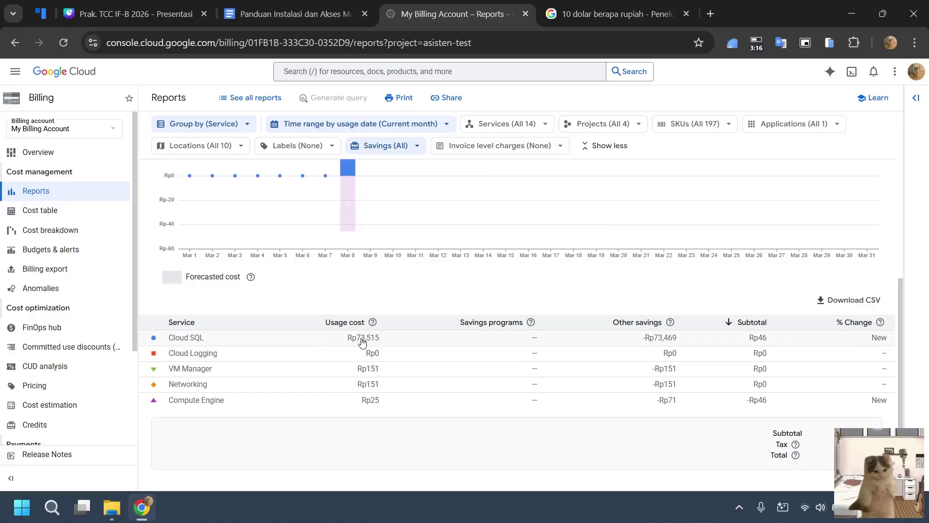
scroll(362, 342, "up", 4)
left_click(358, 167)
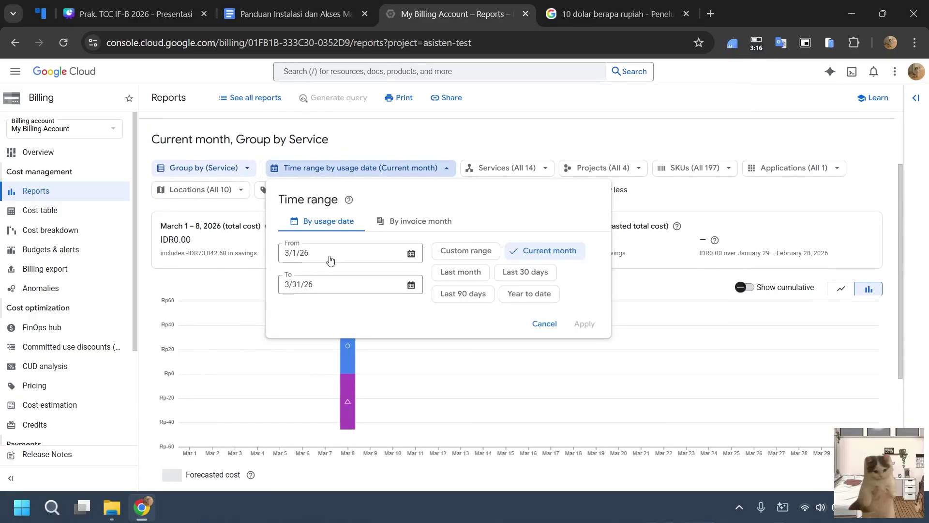
left_click(412, 253)
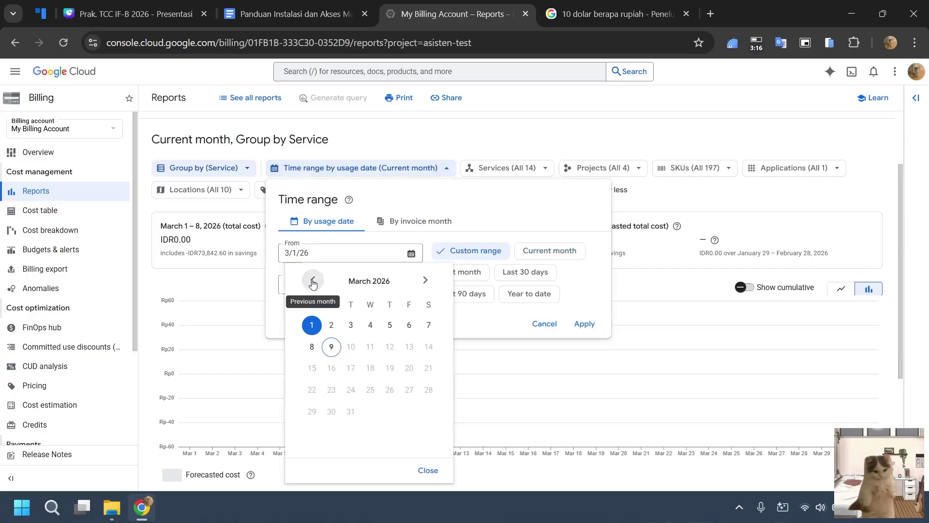
left_click(313, 282)
left_click(311, 325)
left_click(544, 324)
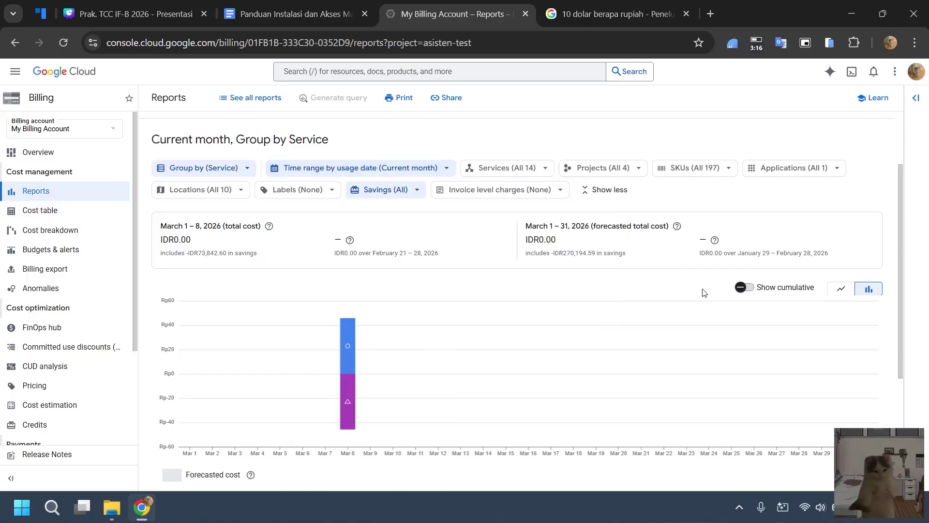
Display the report's daily costs as a stacked area chart.
scroll(459, 245, "down", 3)
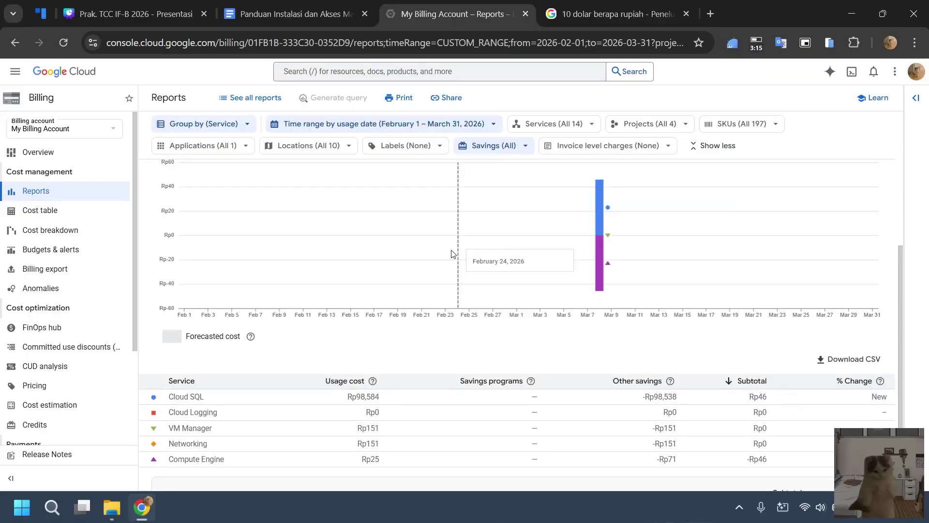
scroll(387, 372, "down", 1)
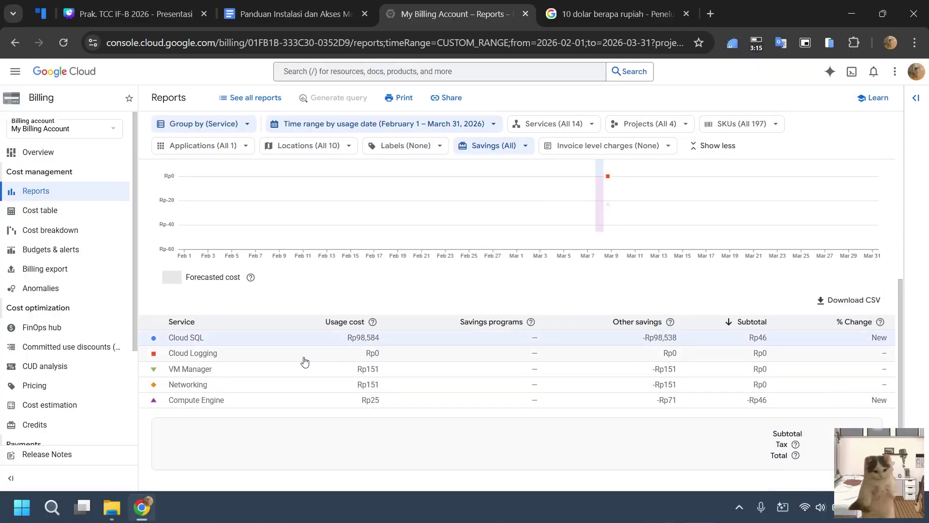
scroll(361, 206, "up", 6)
scroll(291, 267, "down", 1)
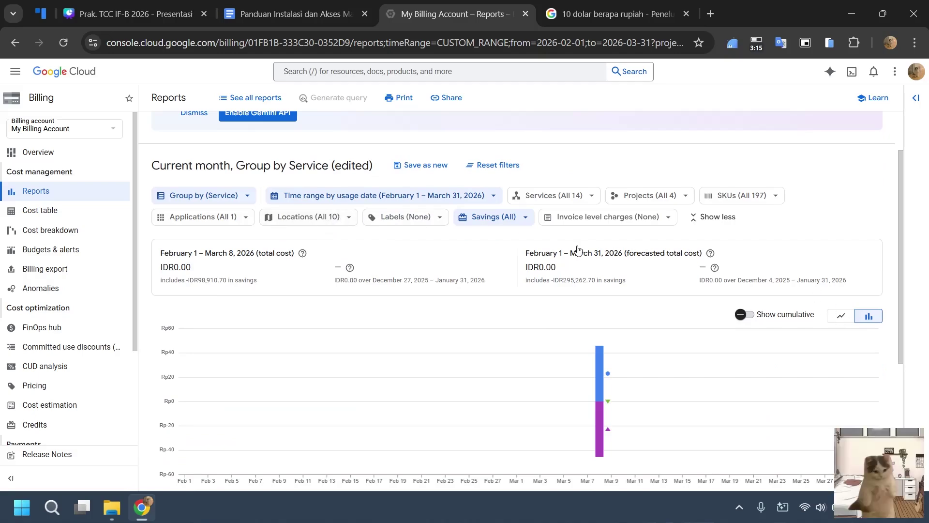
left_click(841, 317)
scroll(467, 256, "down", 3)
scroll(436, 284, "down", 1)
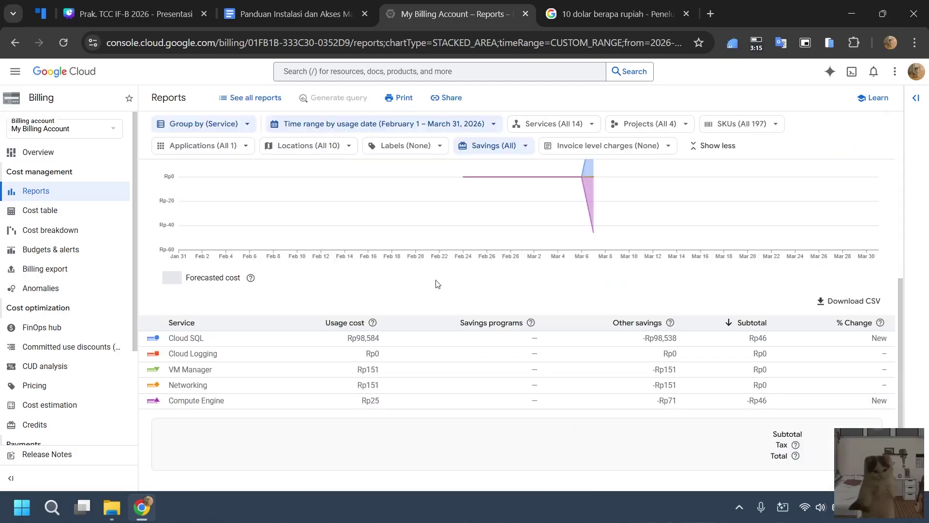
scroll(586, 388, "up", 5)
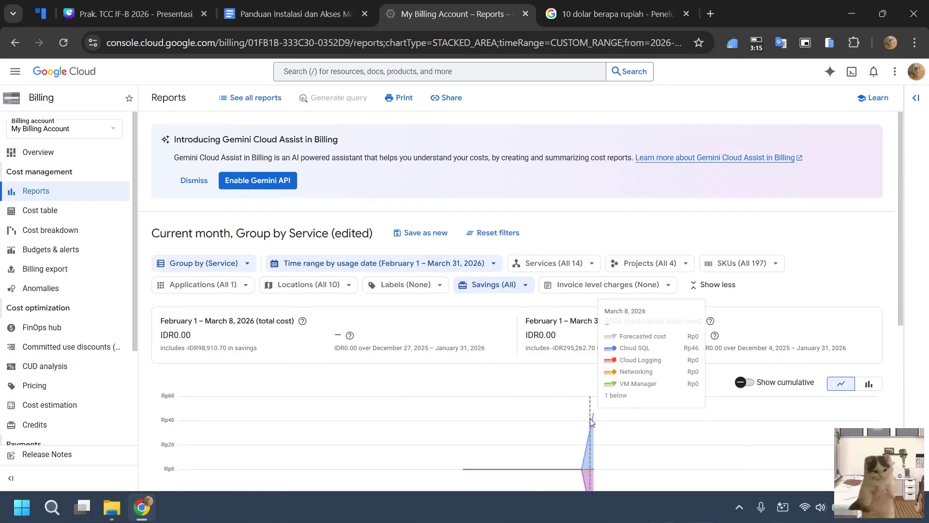
Check the time range and Services filter settings, leaving both unchanged.
left_click(456, 266)
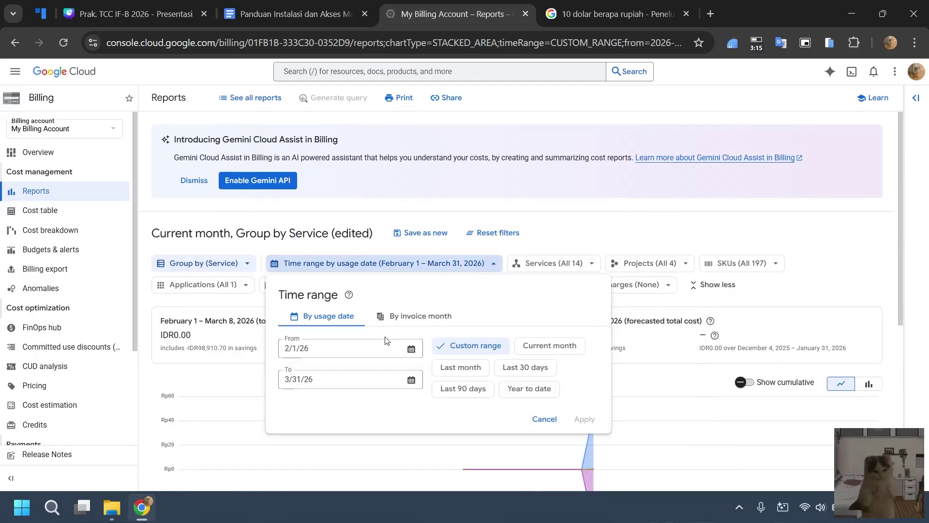
left_click(566, 246)
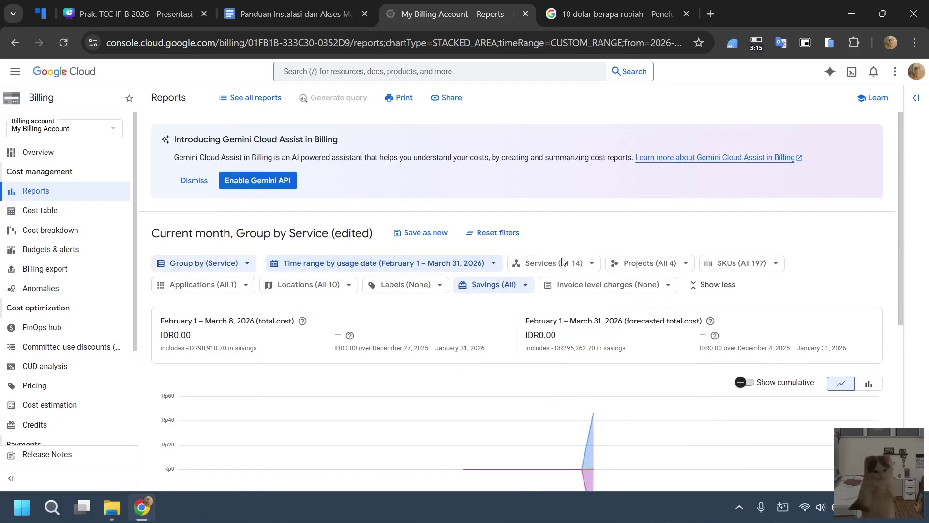
left_click(563, 263)
scroll(575, 375, "down", 5)
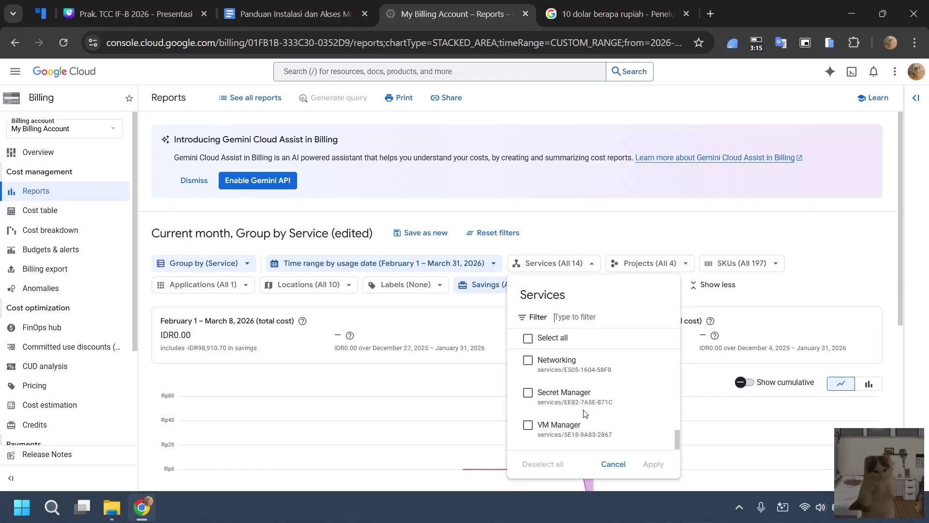
scroll(576, 375, "up", 5)
left_click(575, 227)
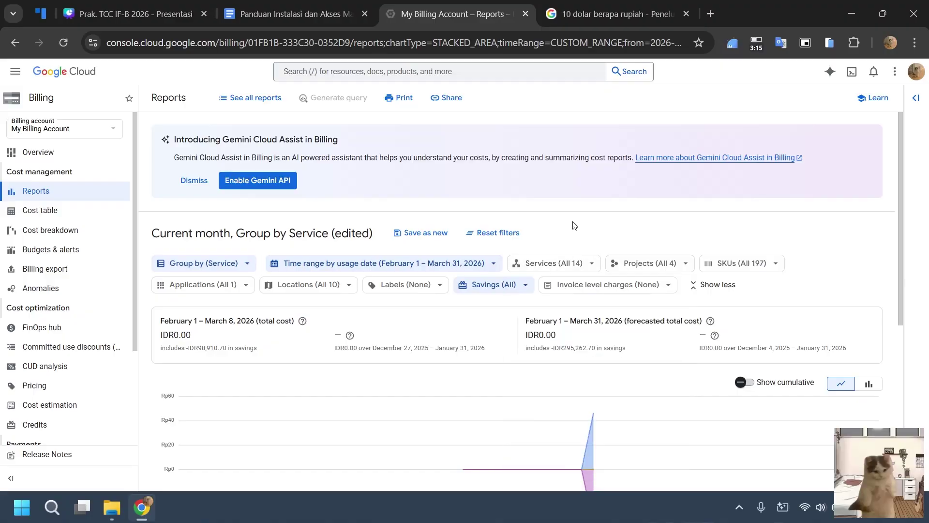
scroll(539, 236, "down", 4)
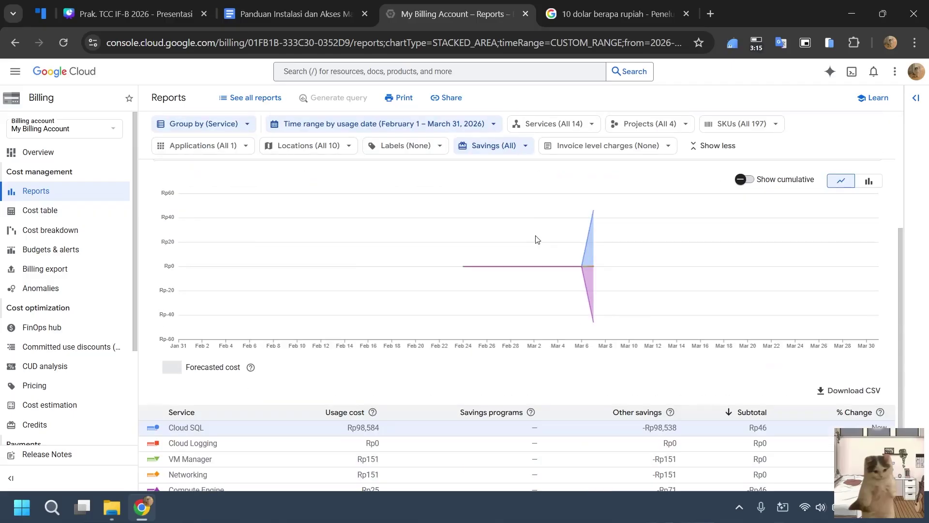
scroll(372, 376, "down", 2)
scroll(429, 287, "up", 6)
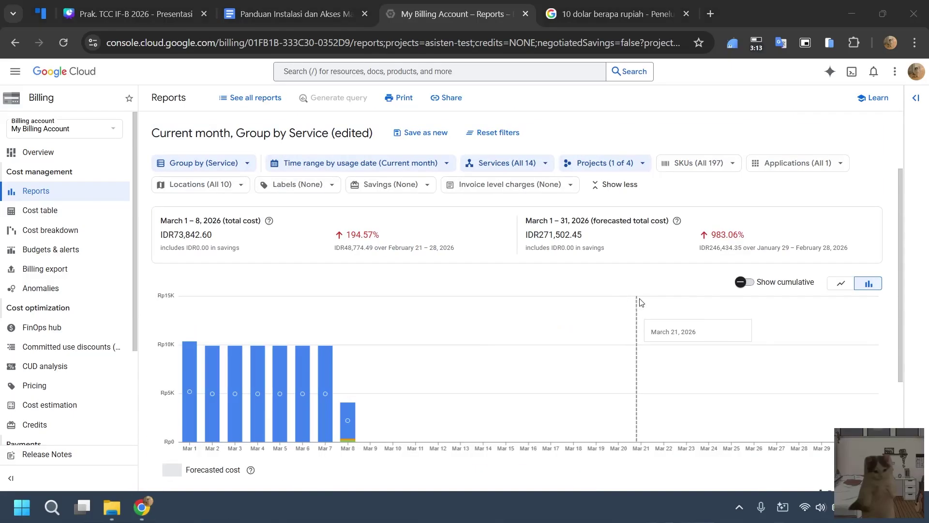
Set the report's time range to start on February 1, 2026, through March 31.
left_click(739, 506)
left_click(740, 506)
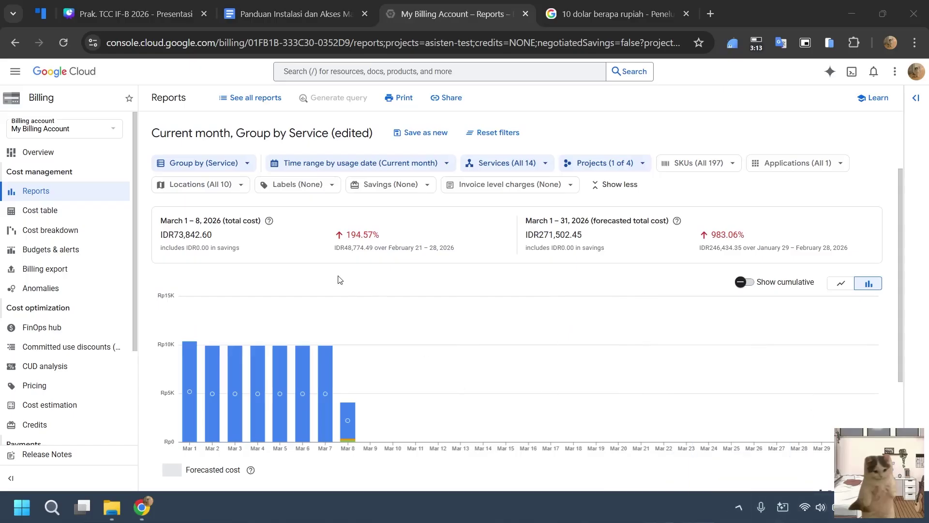
scroll(340, 281, "down", 3)
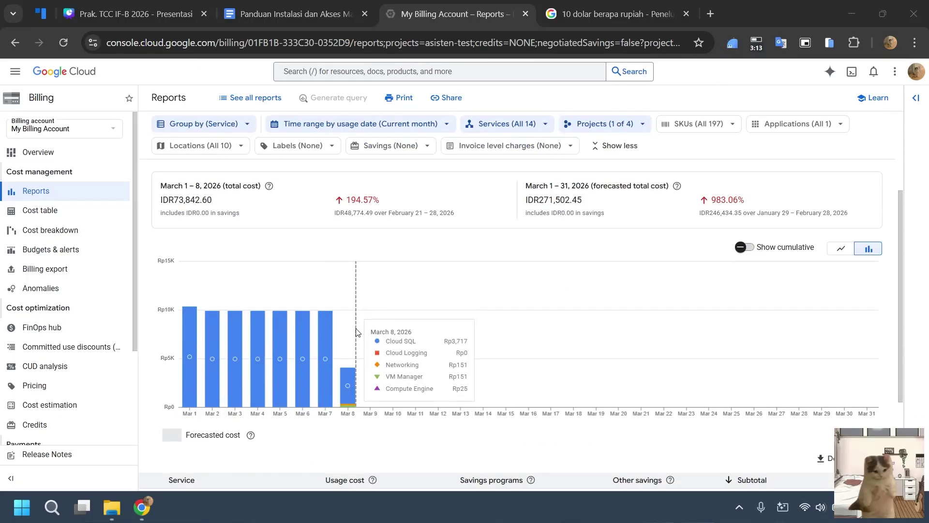
scroll(233, 351, "up", 3)
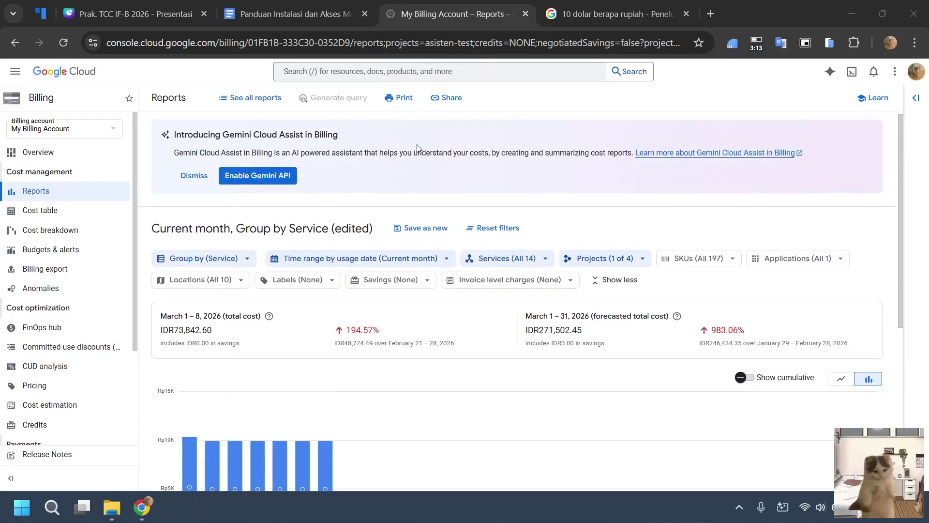
scroll(192, 261, "down", 3)
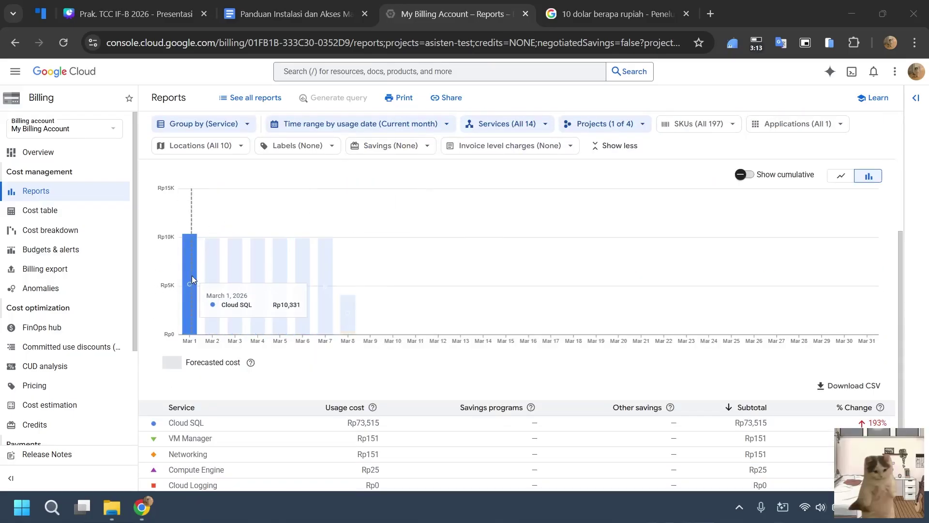
scroll(190, 276, "up", 3)
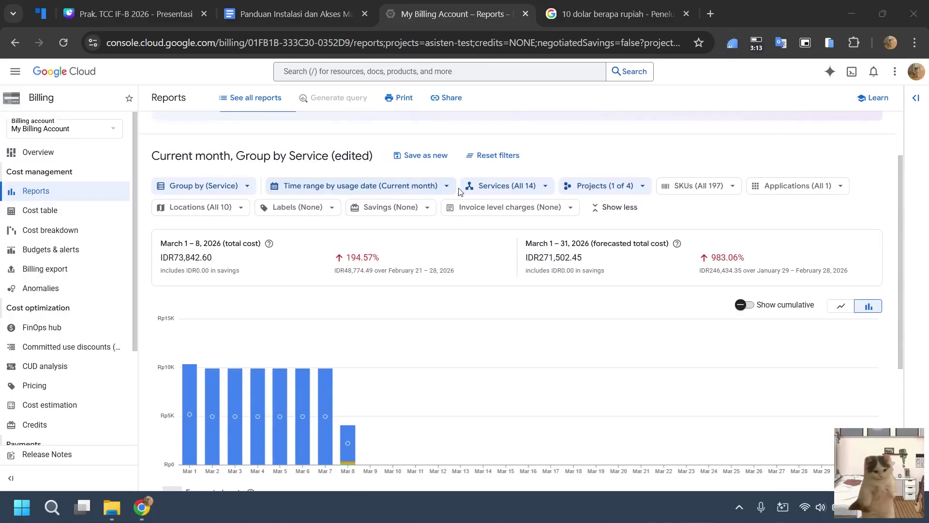
left_click(438, 189)
left_click(412, 271)
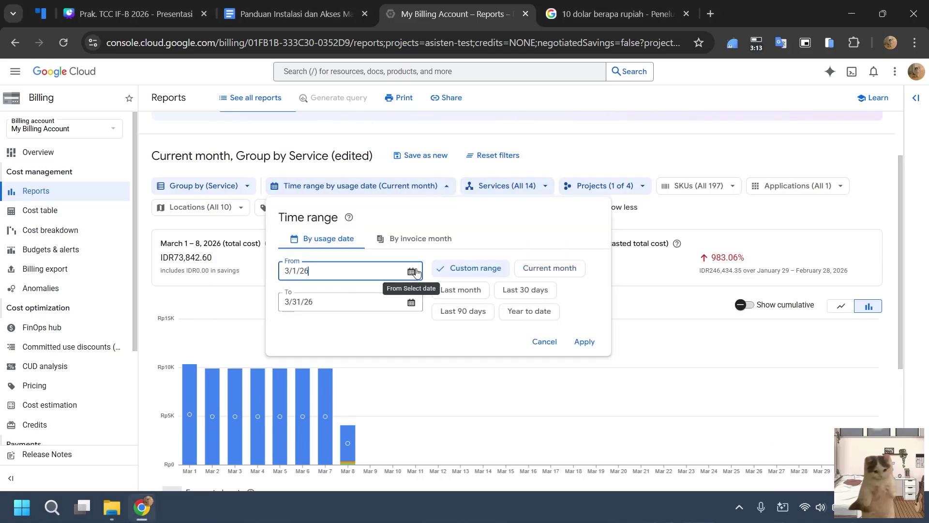
left_click(313, 298)
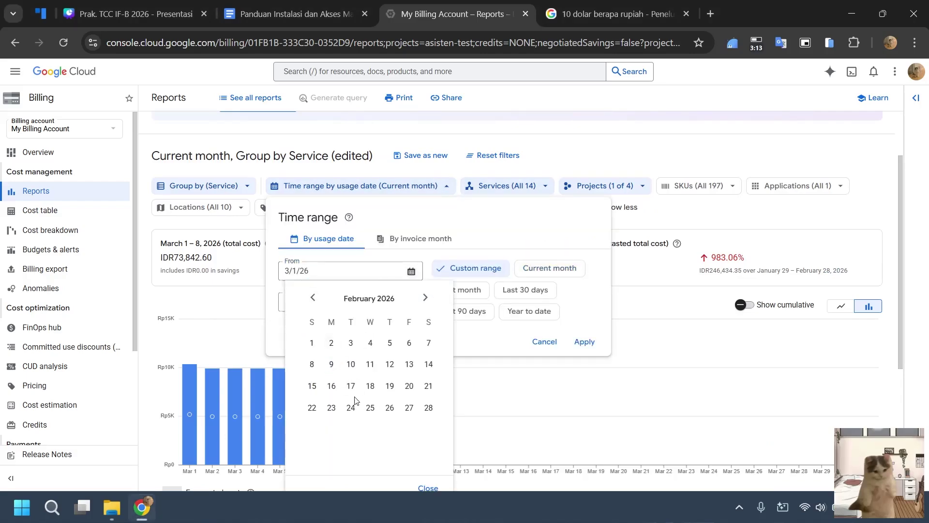
left_click(315, 341)
left_click(584, 342)
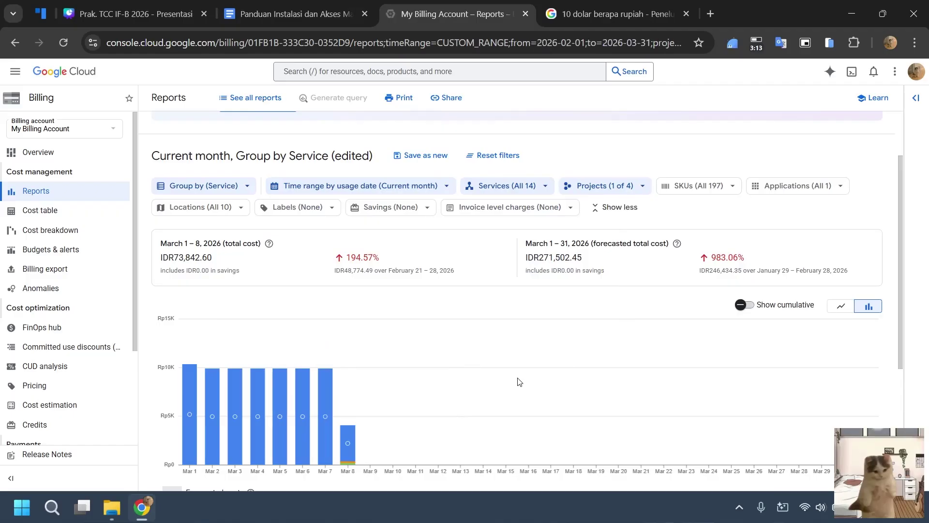
Review the chart and service table: IDR98,910.70 total, mostly Cloud SQL.
scroll(553, 319, "down", 3)
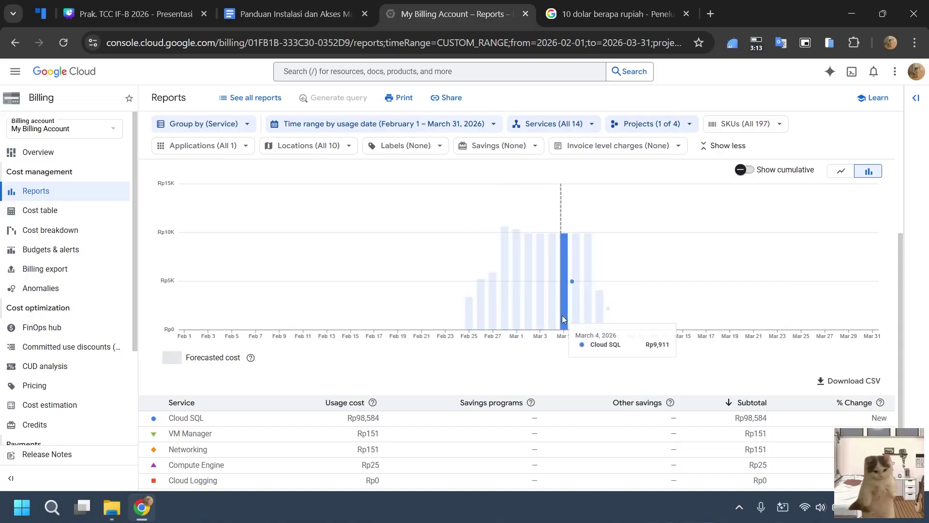
scroll(442, 377, "down", 2)
scroll(453, 356, "up", 3)
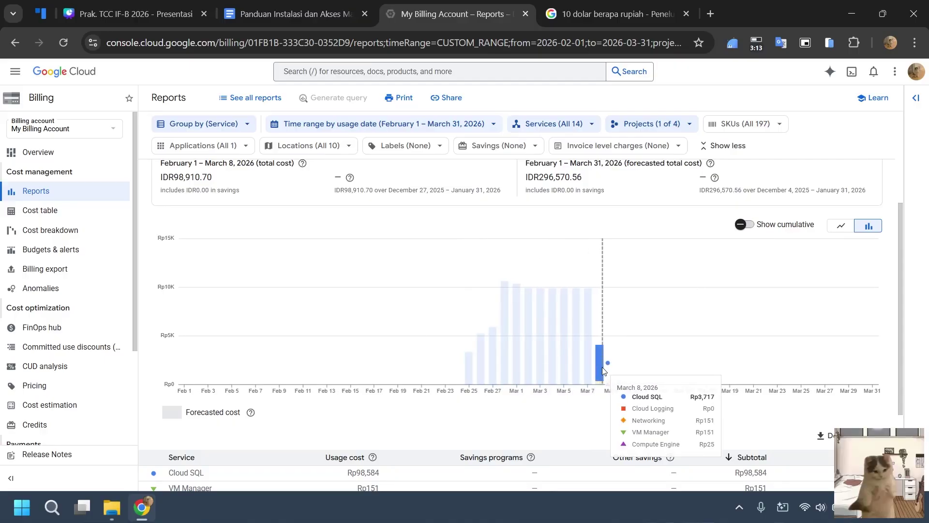
scroll(603, 371, "up", 2)
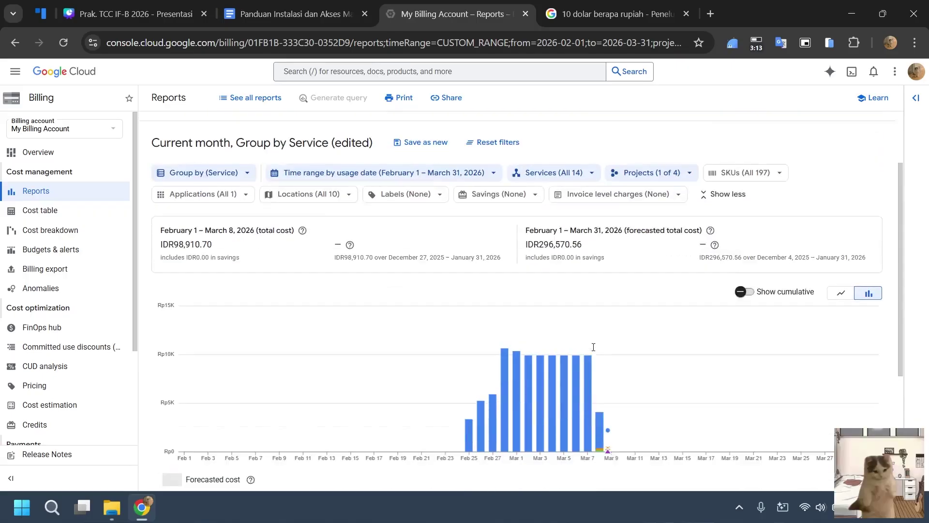
scroll(609, 377, "down", 1)
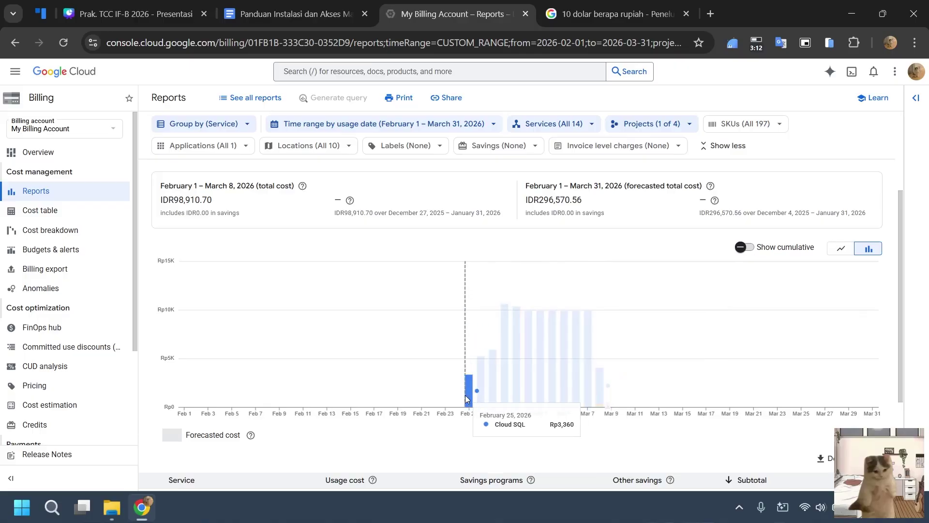
scroll(488, 306, "up", 1)
scroll(488, 306, "up", 2)
scroll(476, 338, "down", 3)
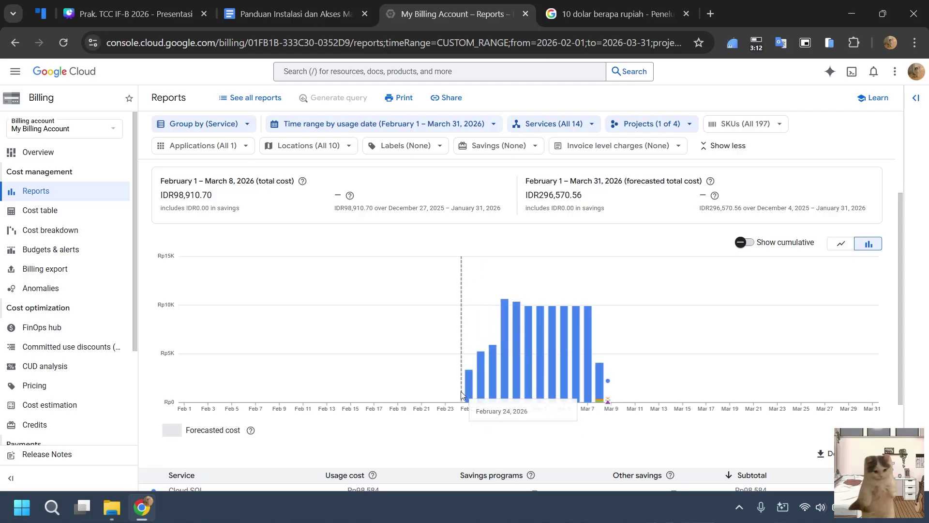
scroll(333, 324, "down", 3)
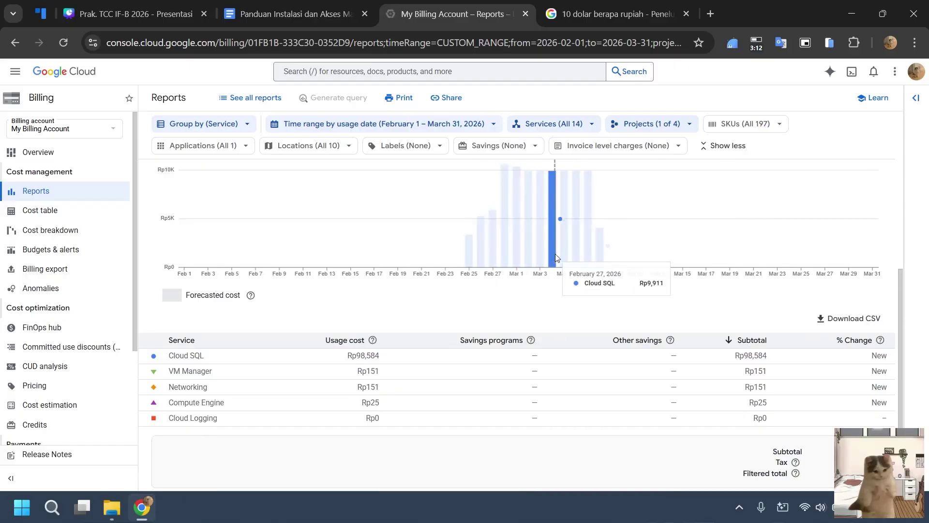
scroll(629, 309, "up", 2)
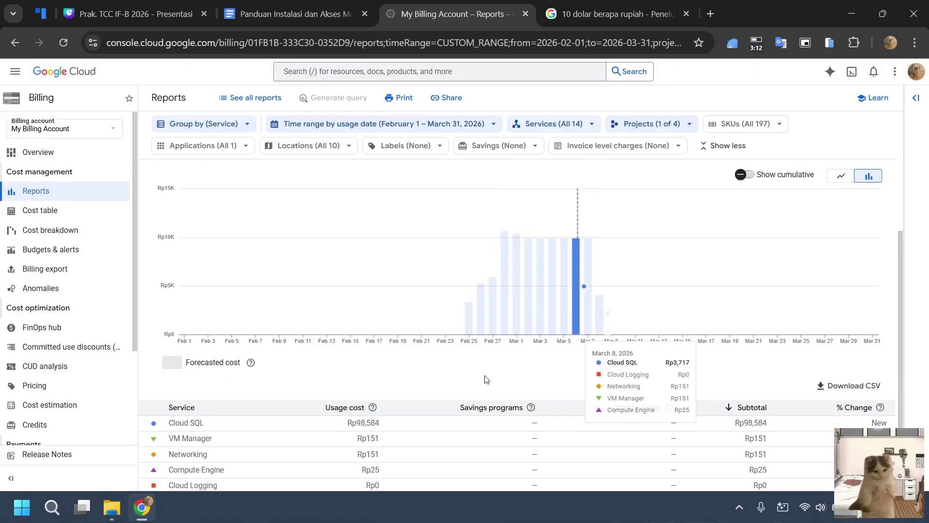
scroll(425, 344, "up", 4)
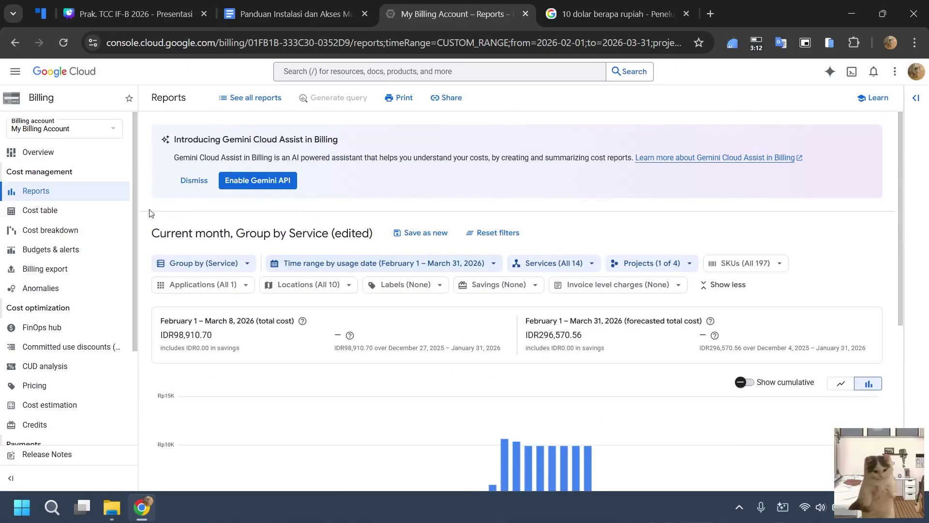
Go to Compute Engine VM instances to see vm-db-sql.
left_click(15, 71)
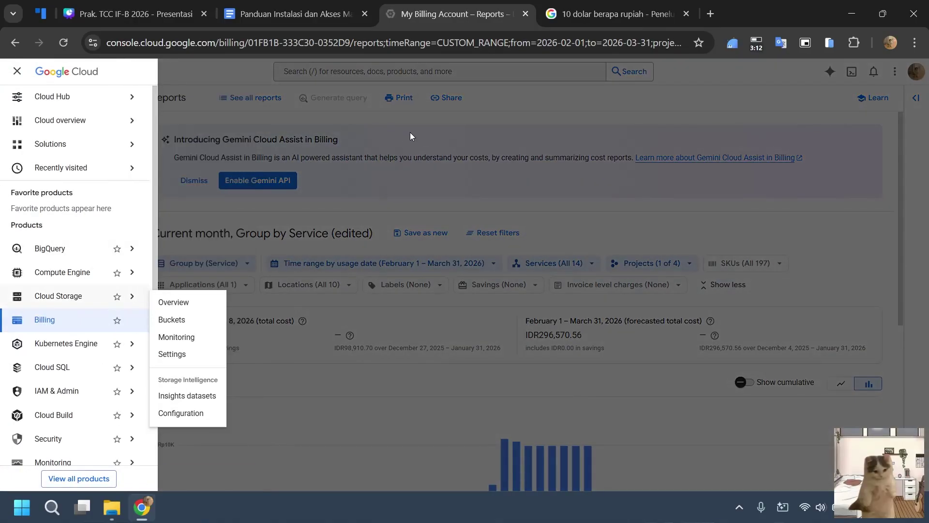
mouse_move(69, 276)
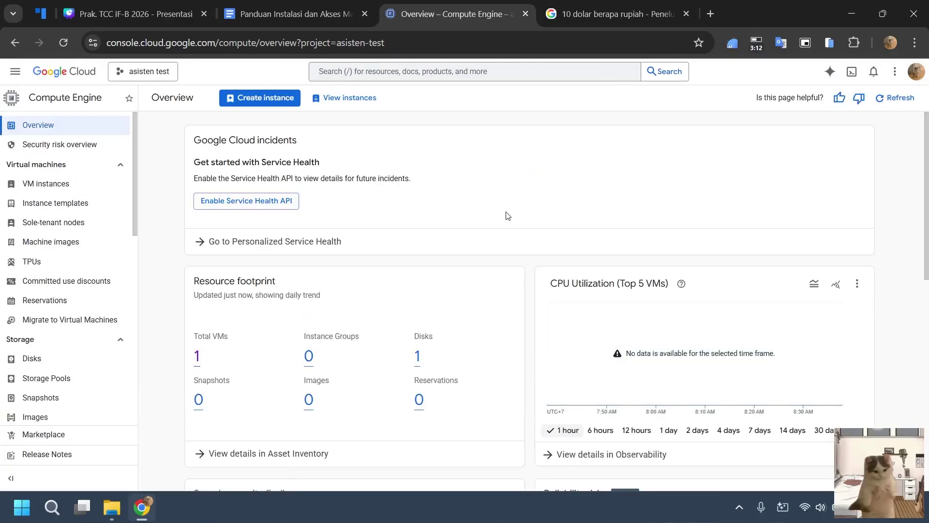
left_click(97, 186)
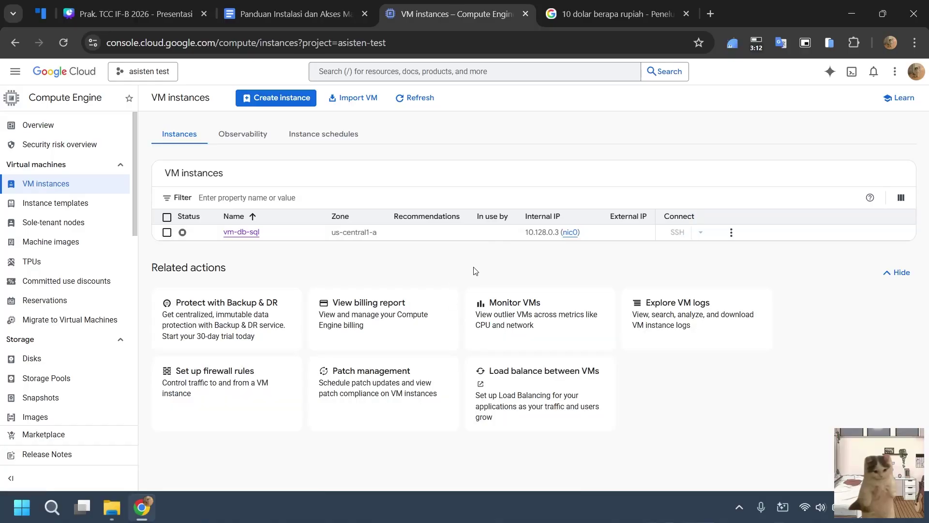
Open the console home in a new tab showing the asisten-test Welcome page.
right_click(65, 71)
left_click(143, 86)
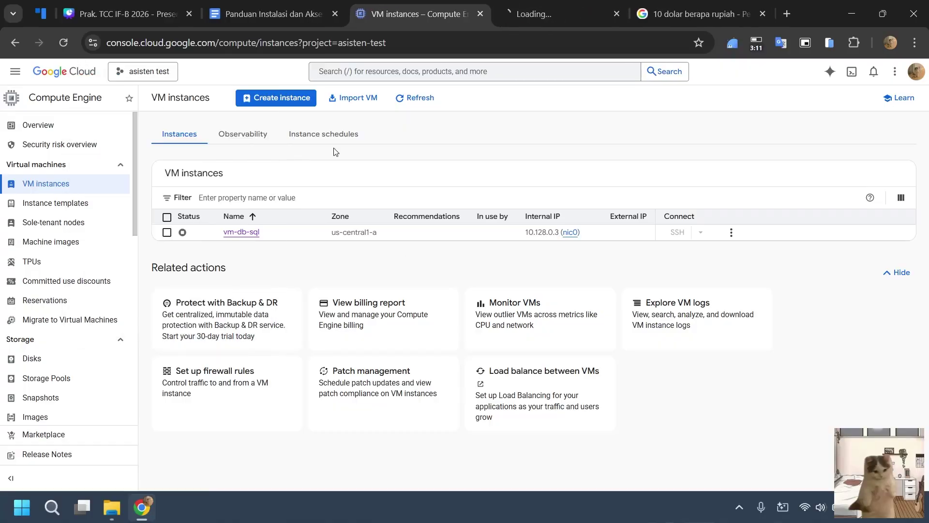
left_click(543, 16)
scroll(516, 235, "down", 1)
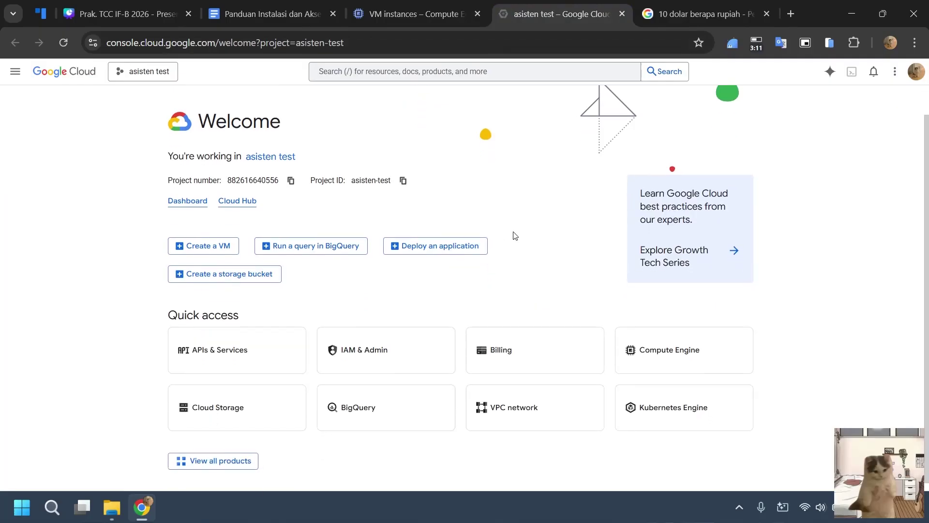
scroll(544, 235, "up", 1)
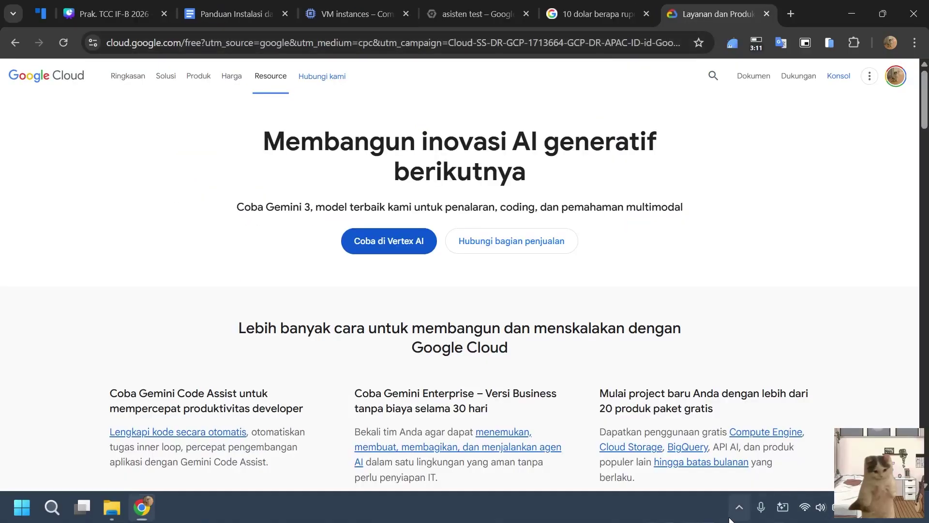
Open the Compute Engine free-tier details on the Google Cloud free tier page.
left_click(739, 507)
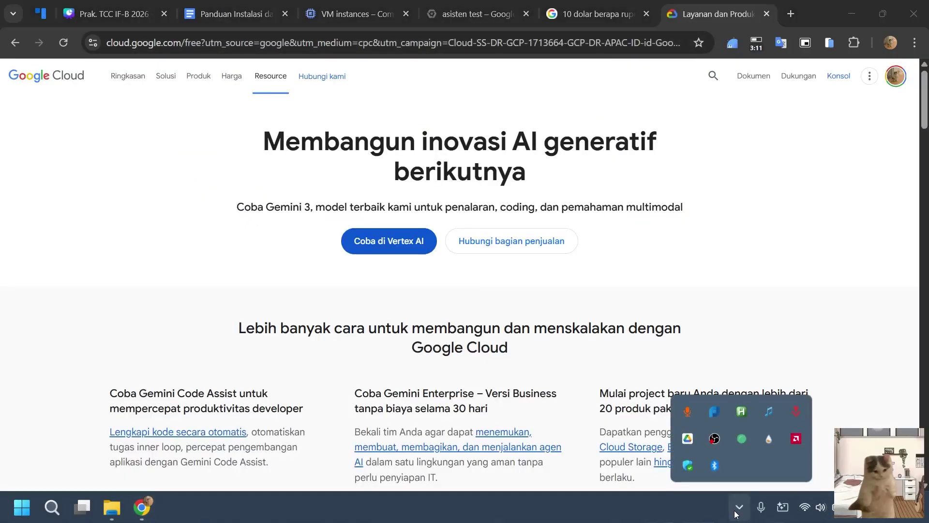
left_click(740, 507)
scroll(508, 153, "down", 10)
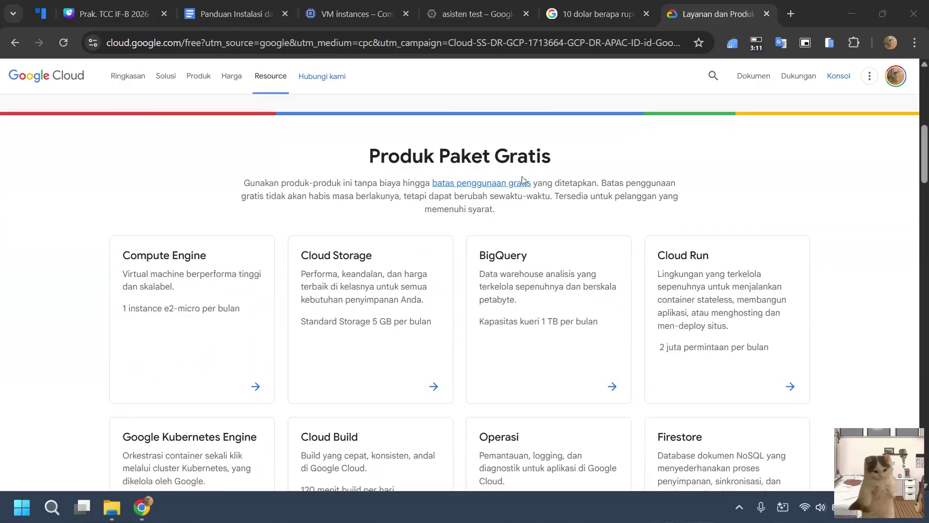
scroll(523, 178, "down", 1)
left_click(228, 260)
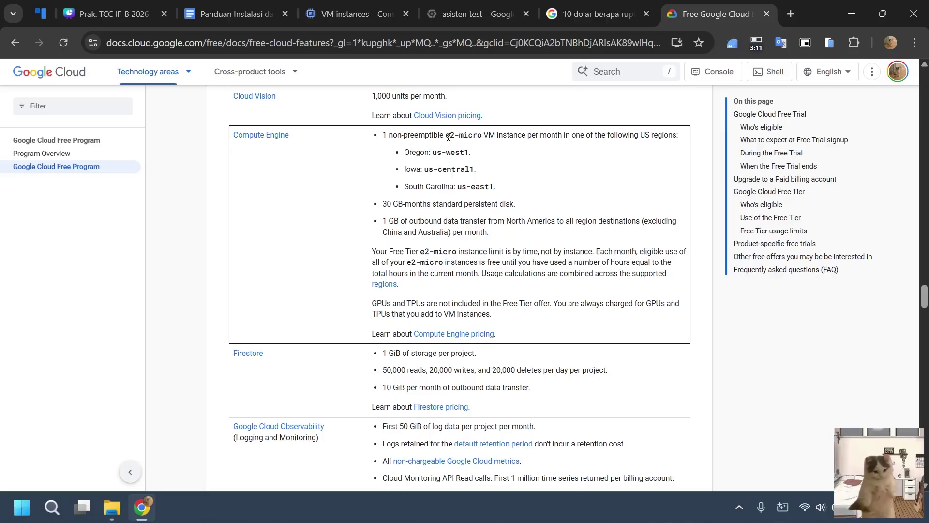
Note the e2-micro free VM and 1 GB outbound transfer allowances, then return to VM instances.
left_click_drag(446, 136, 489, 136)
left_click(525, 178)
left_click_drag(521, 237, 383, 222)
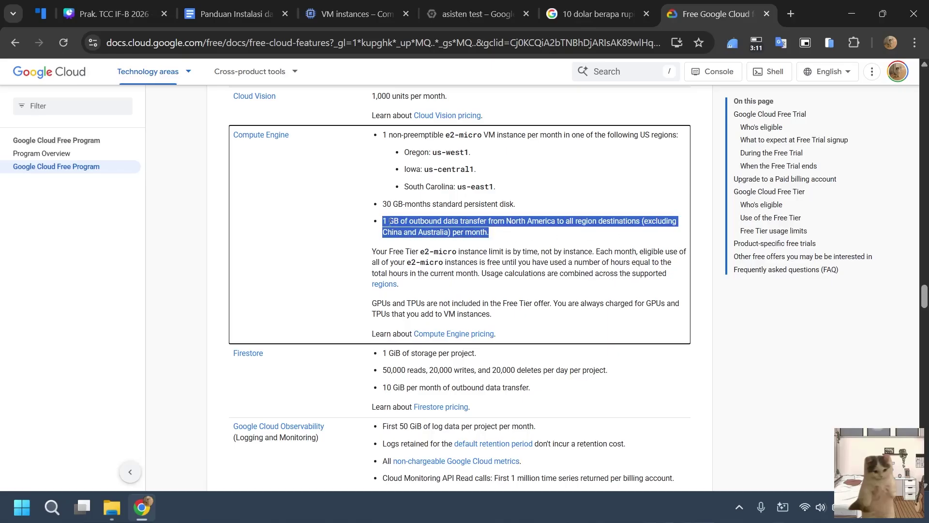
left_click(525, 227)
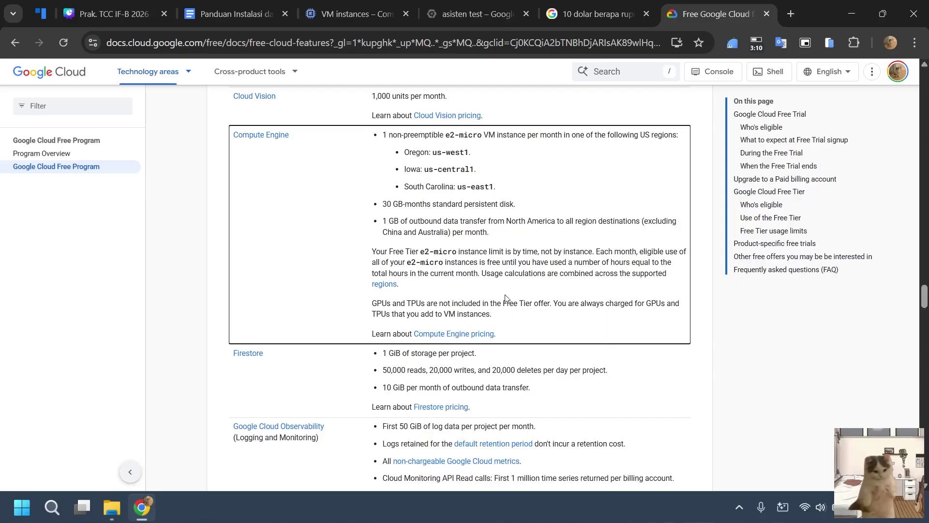
scroll(505, 297, "up", 5)
scroll(477, 261, "down", 5)
scroll(453, 195, "up", 1)
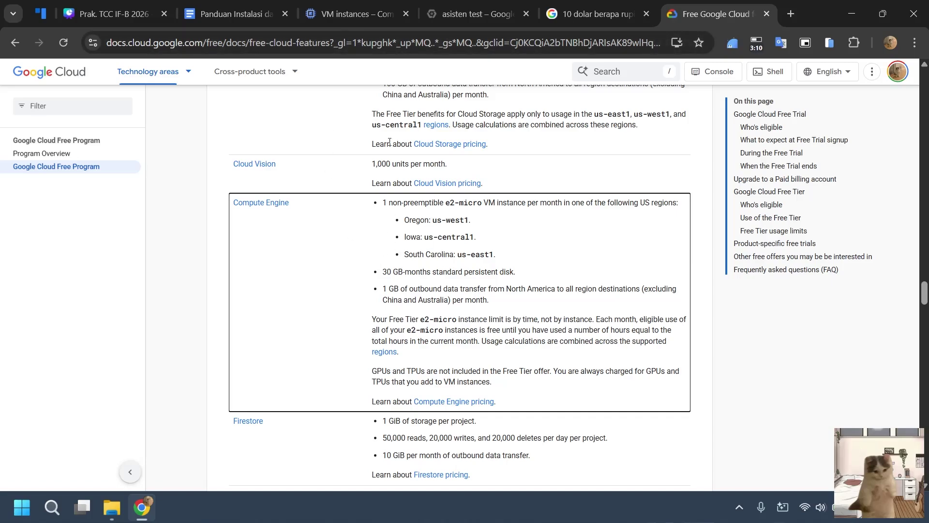
left_click(341, 2)
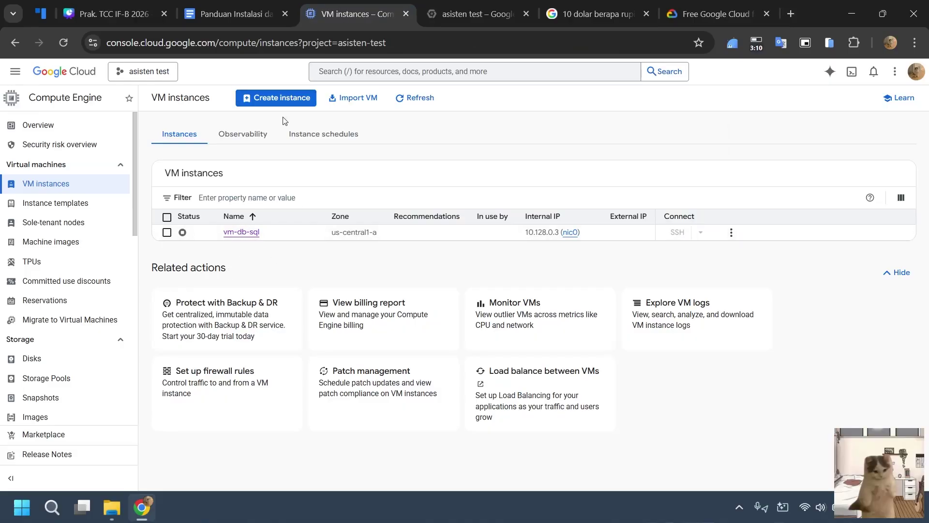
Start a new VM instance named vm-db-sql-1 in region us-central1 (Iowa).
left_click(264, 106)
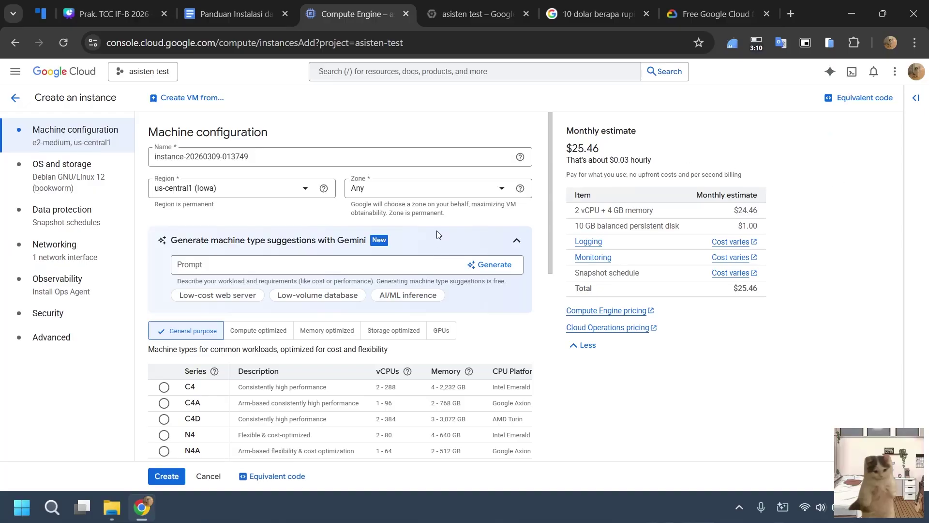
left_click_drag(254, 157, 149, 156)
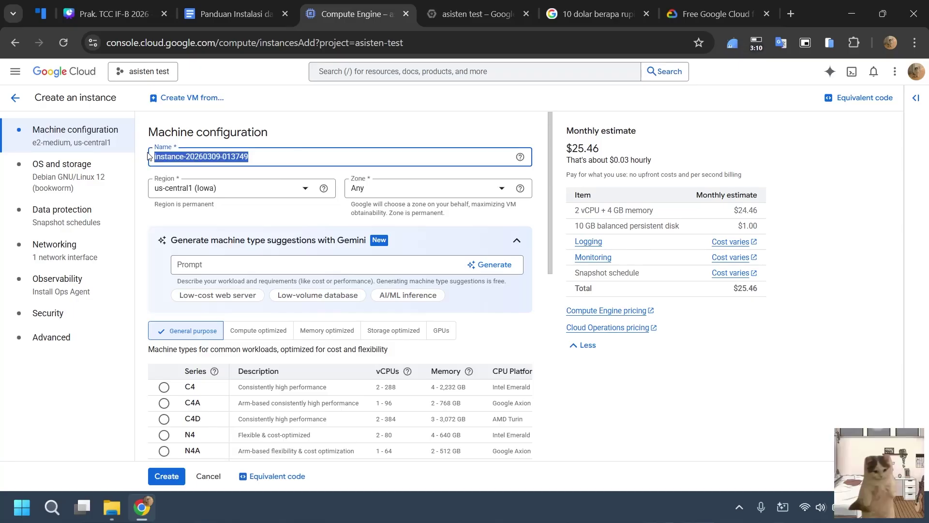
key("BackSpace")
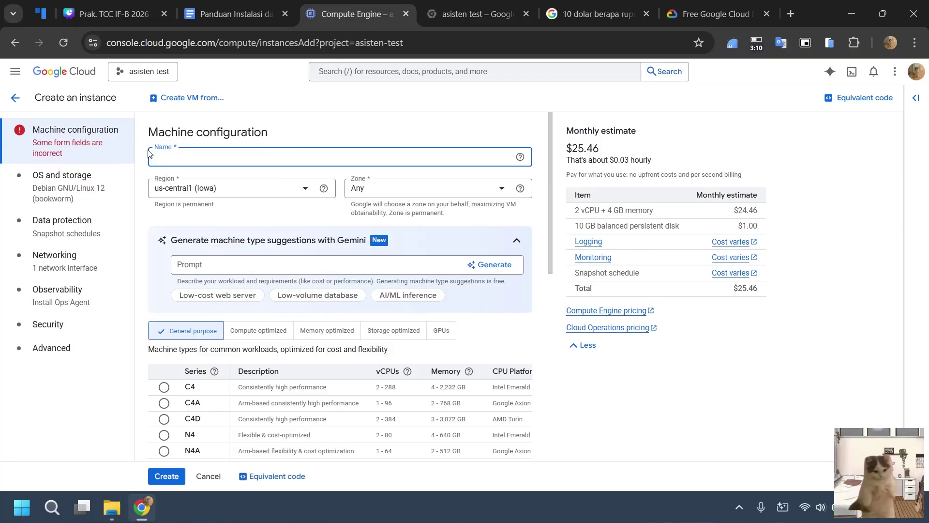
type("vm-db-sql-1")
left_click(320, 135)
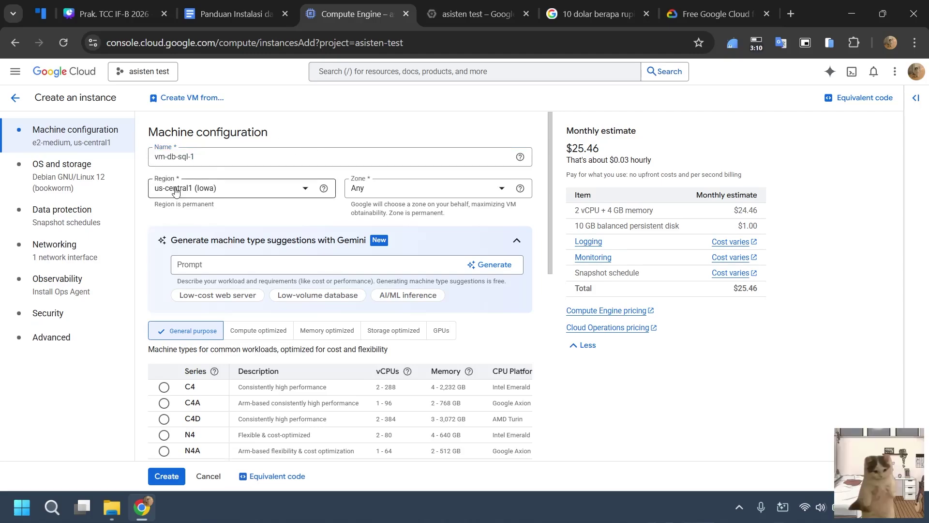
left_click(258, 190)
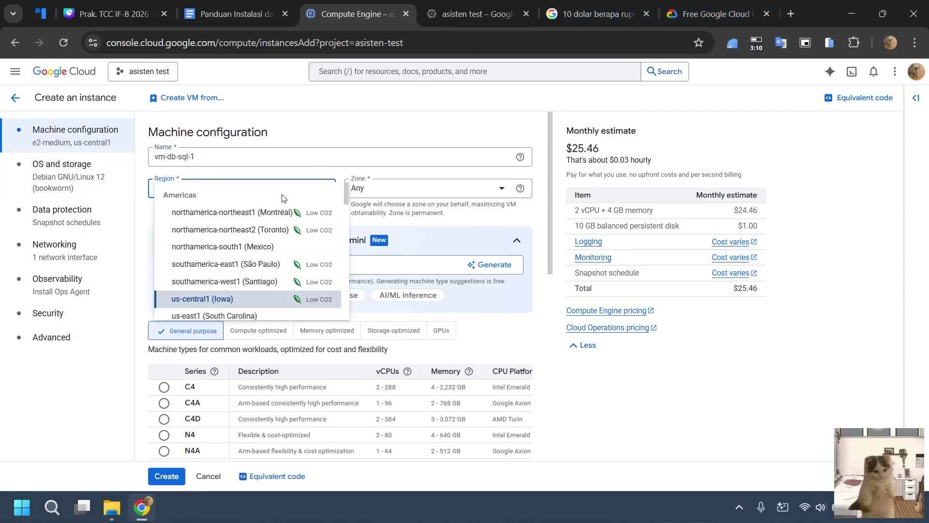
left_click(258, 304)
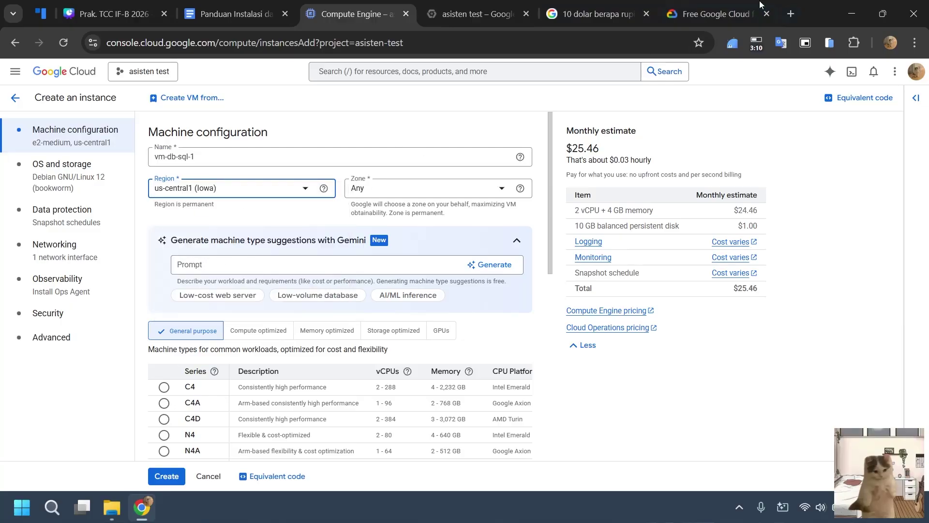
Close the leftover asisten-test Welcome tab.
left_click(715, 14)
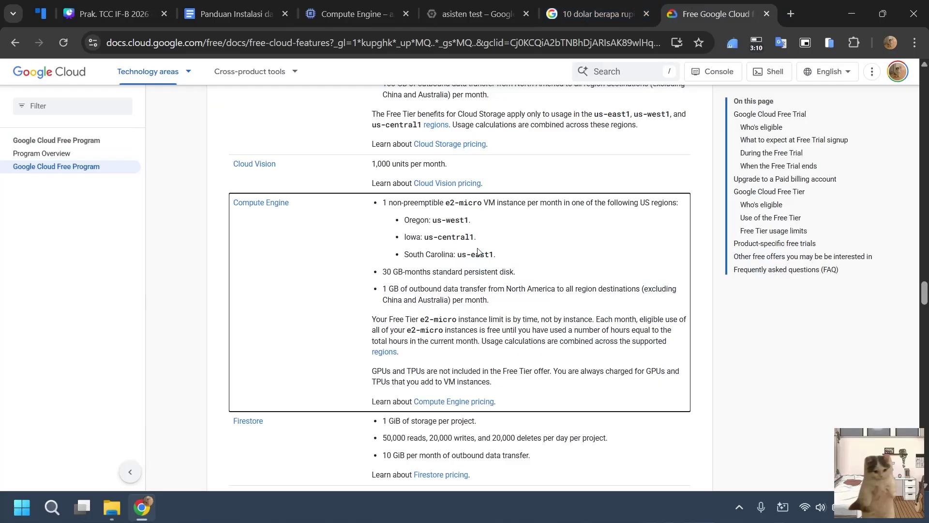
left_click(354, 13)
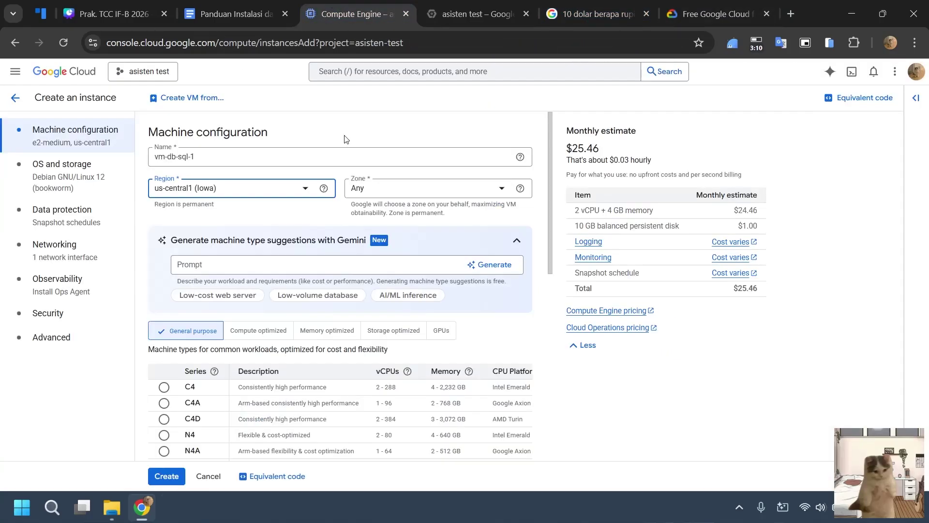
left_click(477, 13)
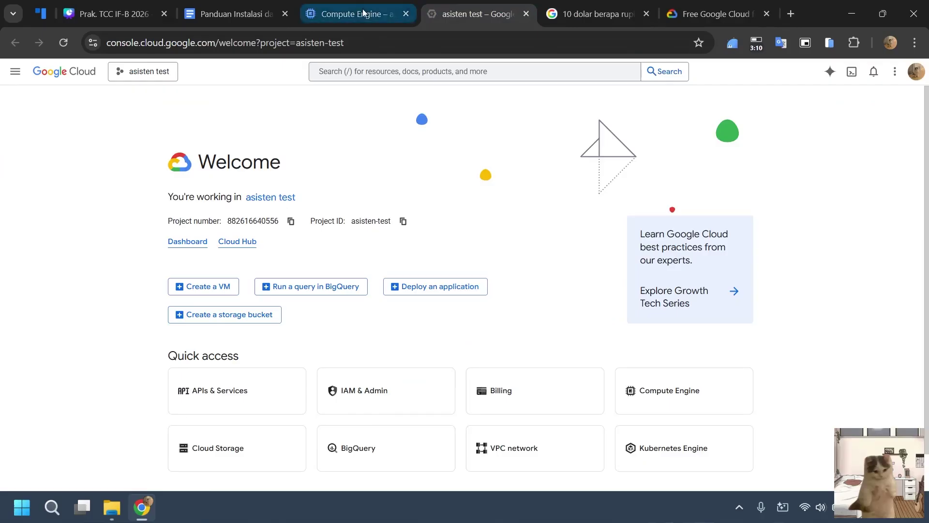
left_click(527, 14)
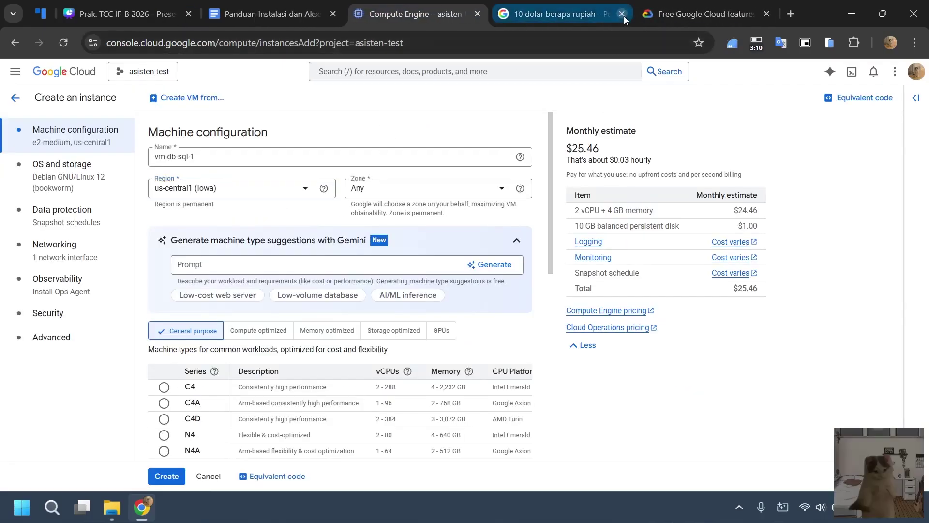
Close the rupiah search tab and set vm-db-sql-1's machine type to e2-micro ($7.11/month).
left_click(624, 14)
scroll(332, 141, "down", 4)
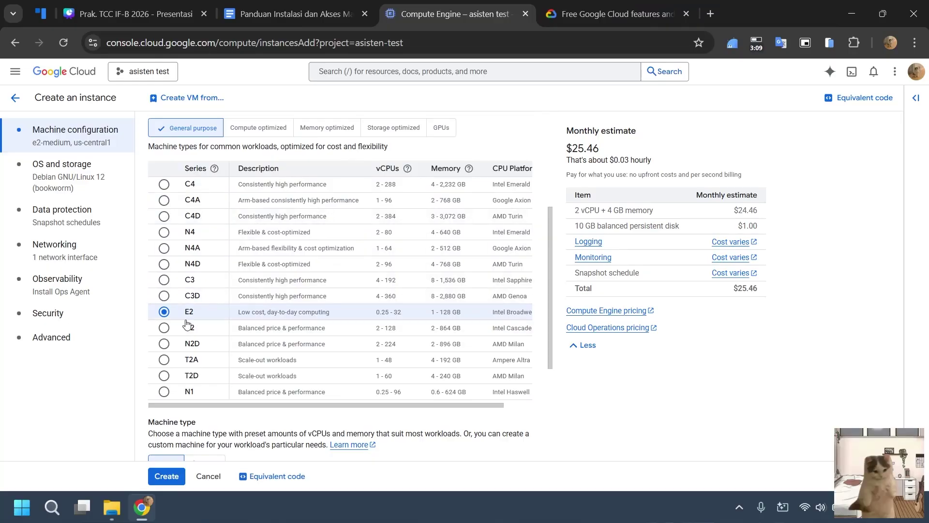
scroll(242, 310, "down", 3)
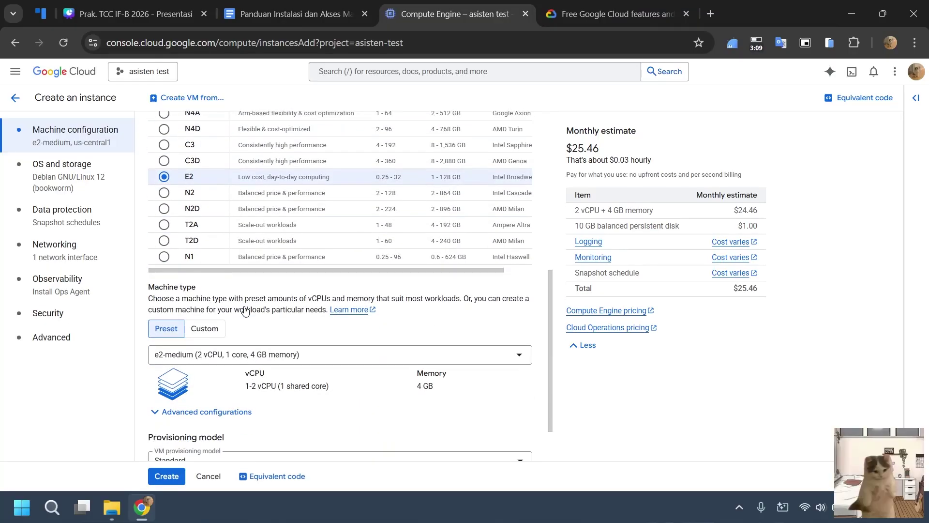
left_click(267, 363)
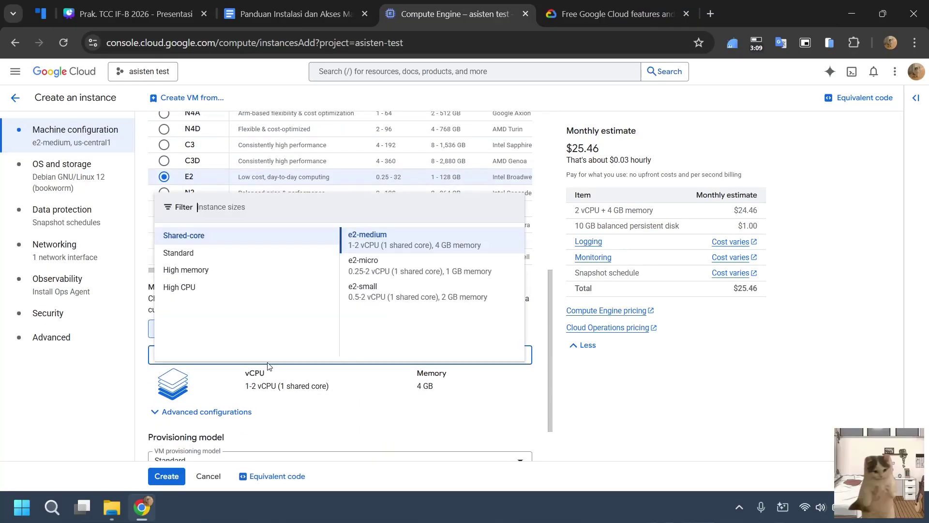
left_click(396, 276)
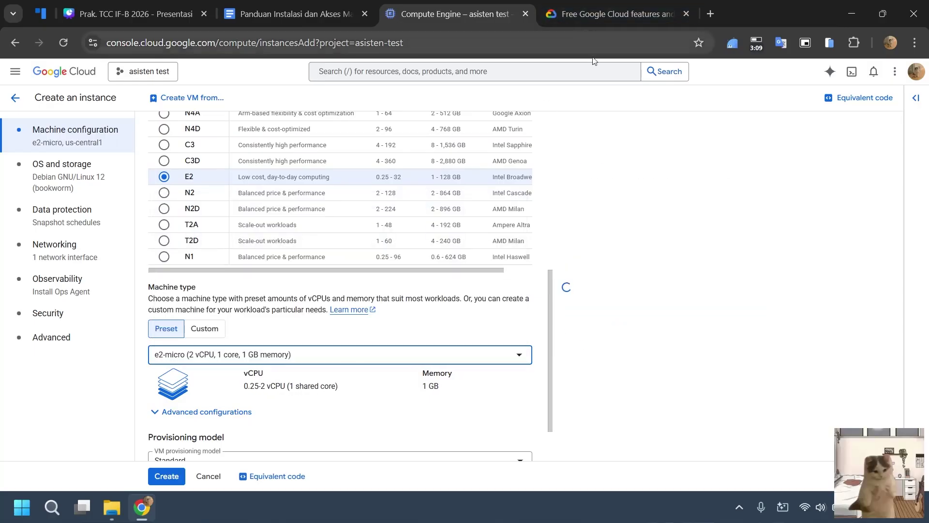
left_click(612, 12)
left_click(463, 19)
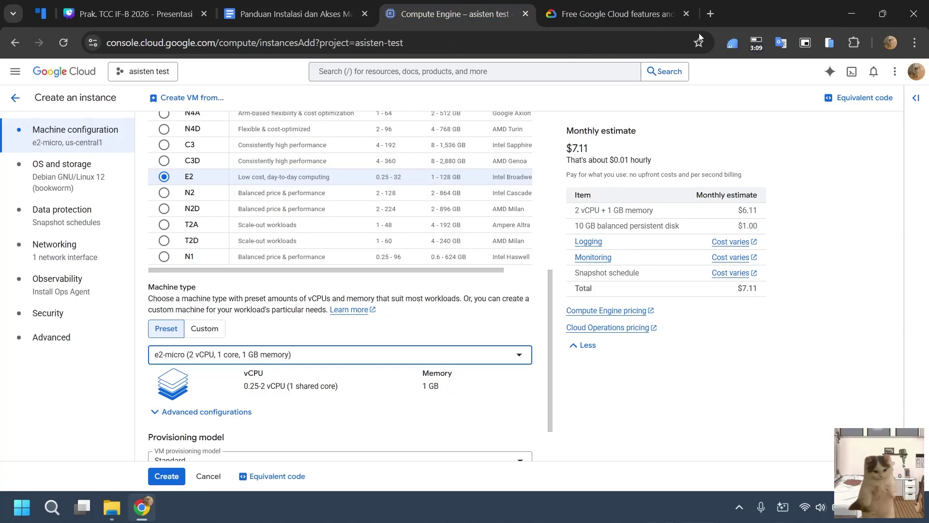
Search 'dolar to idr' in a new tab and convert 0.024 US dollars to rupiah.
left_click(710, 13)
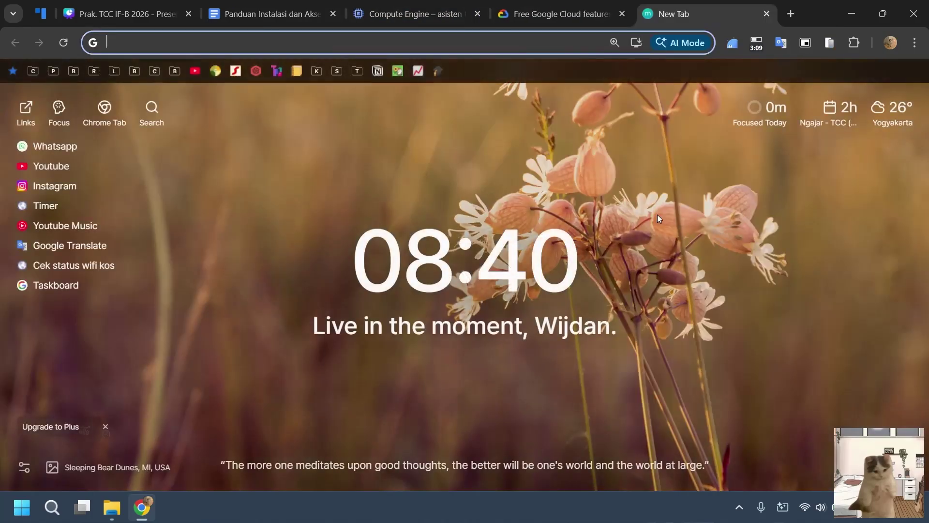
type("dolar to ")
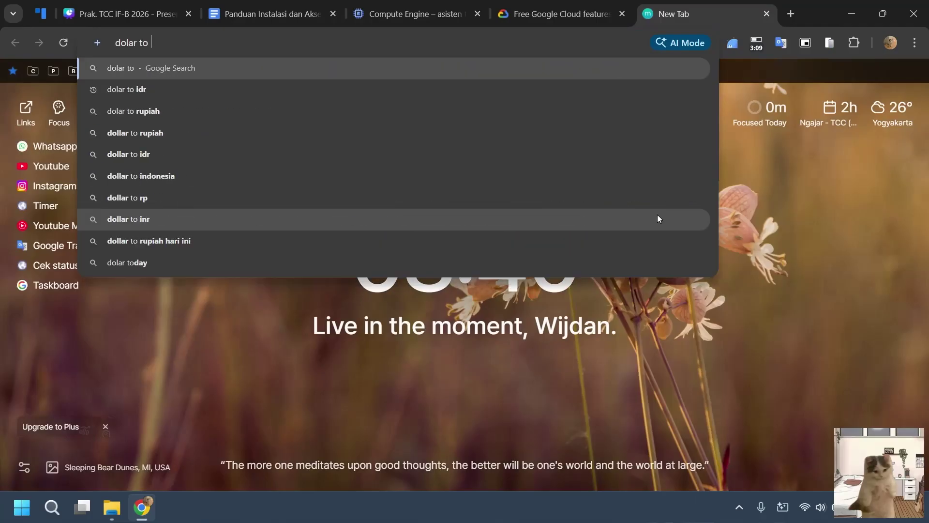
type("idr")
key("Return")
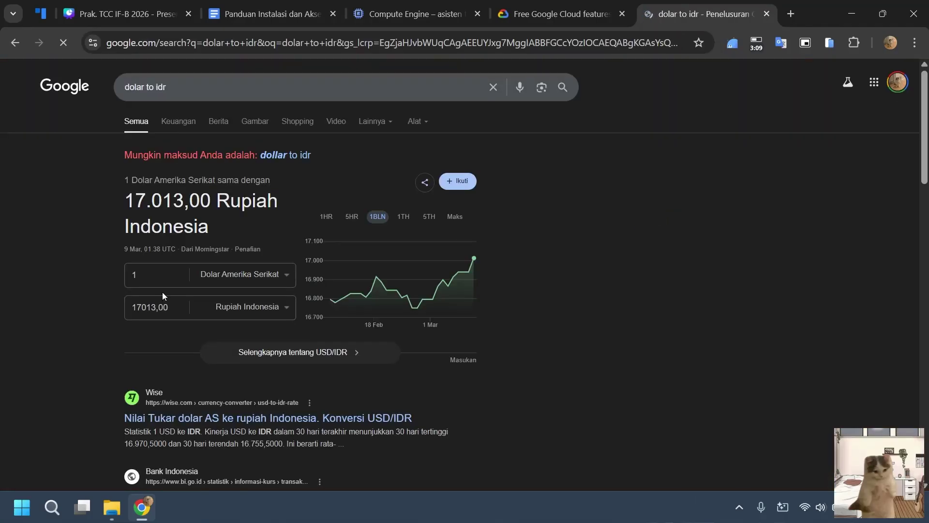
key("BackSpace")
type("0.0")
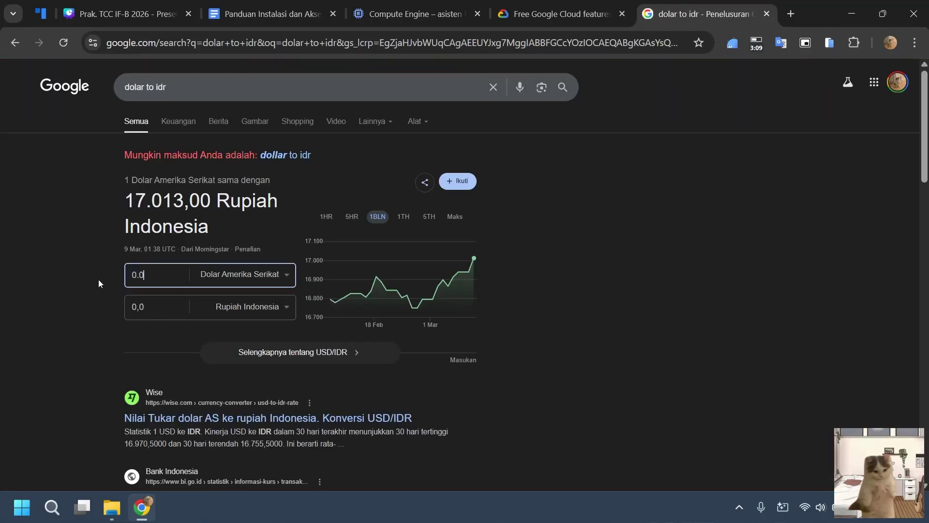
type("24")
left_click(153, 306)
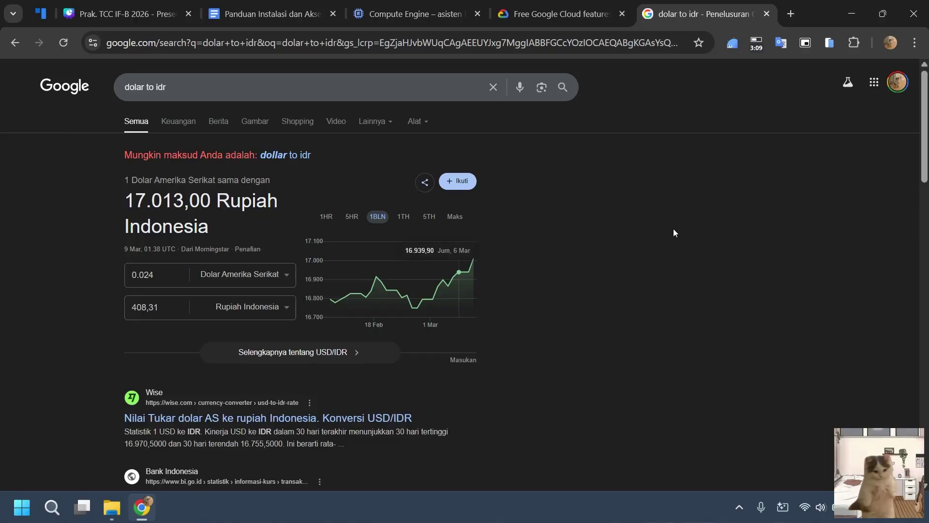
Convert the $7.11 monthly estimate to rupiah, about 120962,43 Rupiah.
left_click(407, 4)
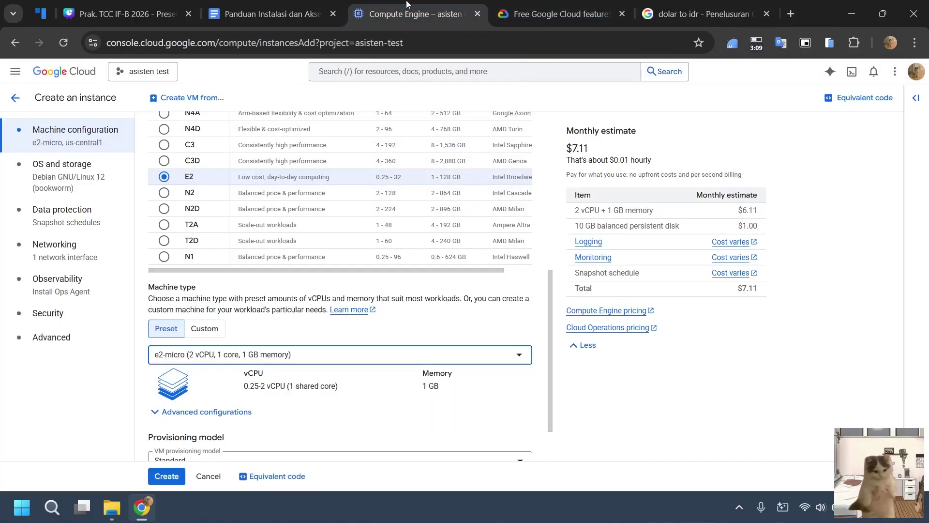
left_click(719, 411)
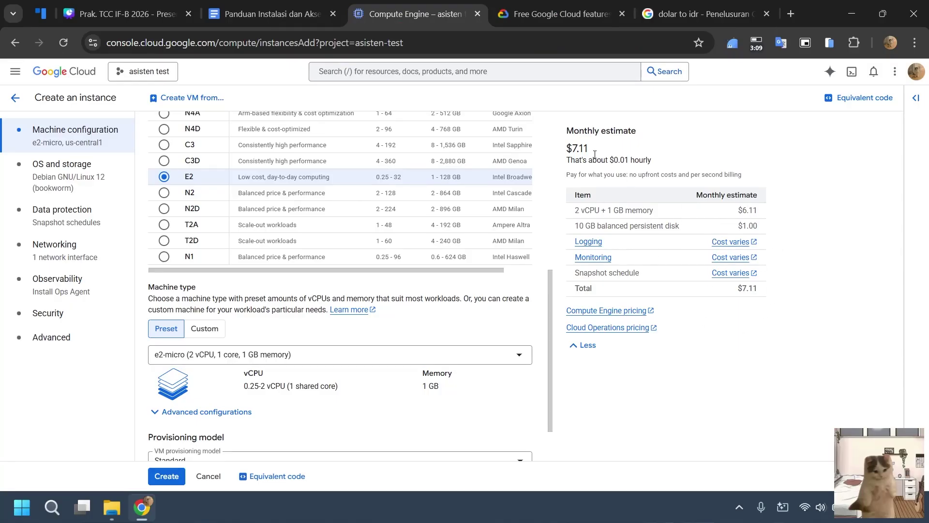
left_click(685, 16)
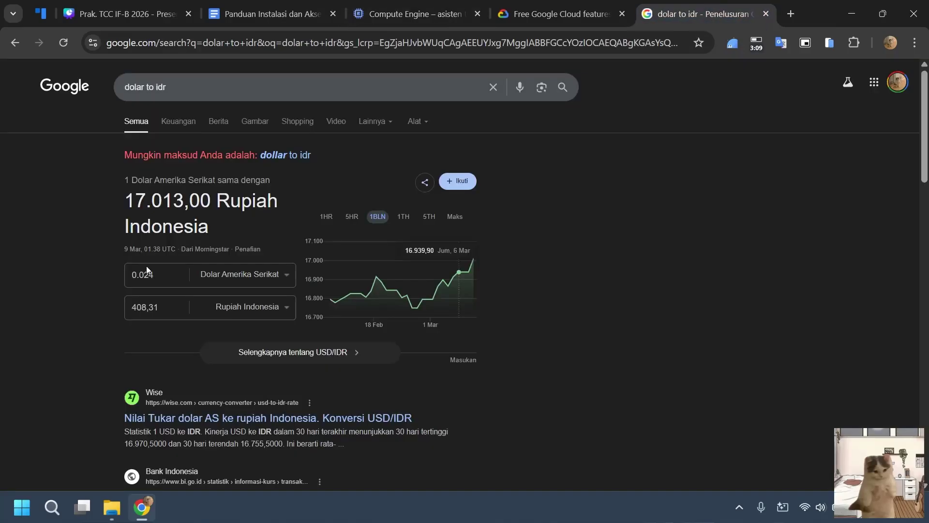
double_click(134, 275)
type("7,")
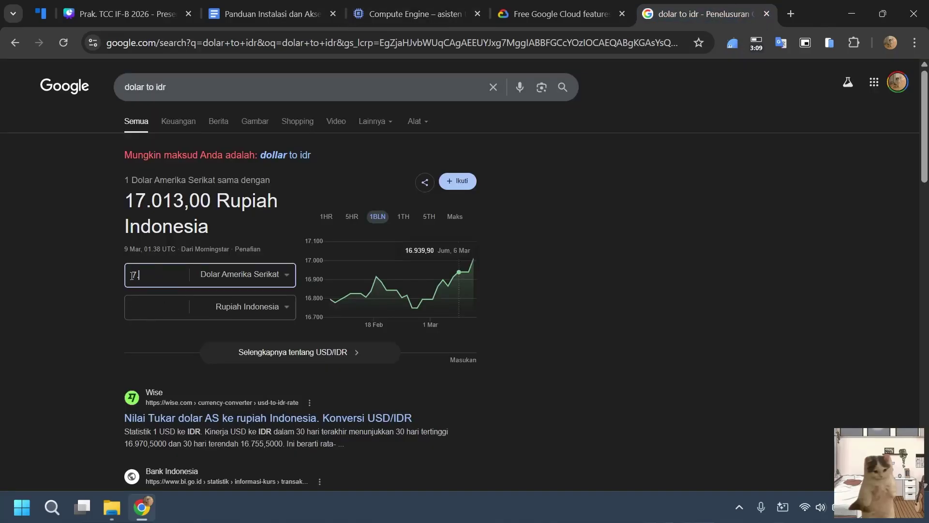
key("BackSpace")
type(".11")
left_click_drag(144, 306, 164, 307)
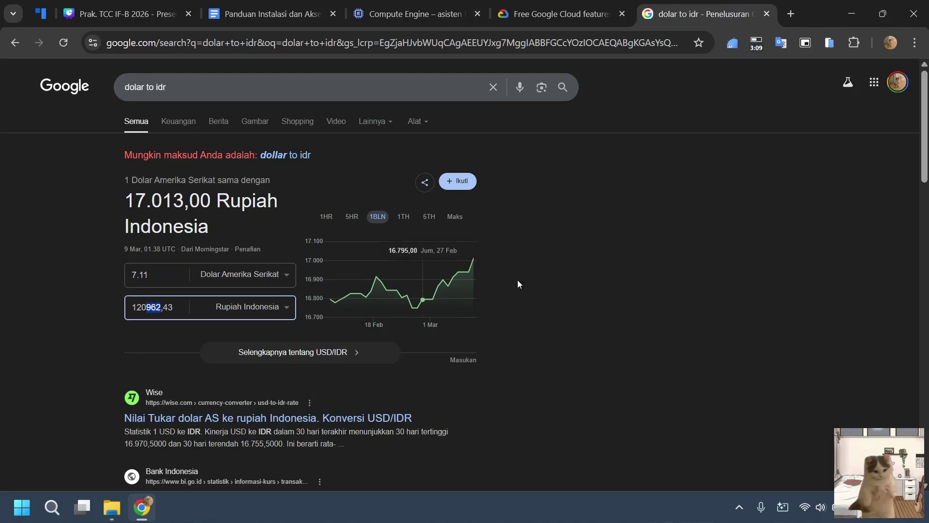
left_click(629, 246)
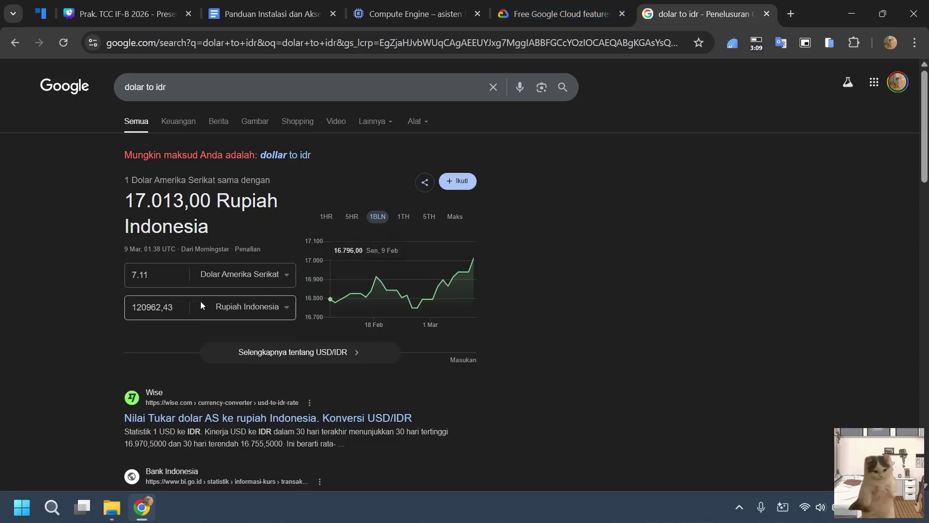
left_click(158, 271)
key("Left")
key("Left")
key("BackSpace")
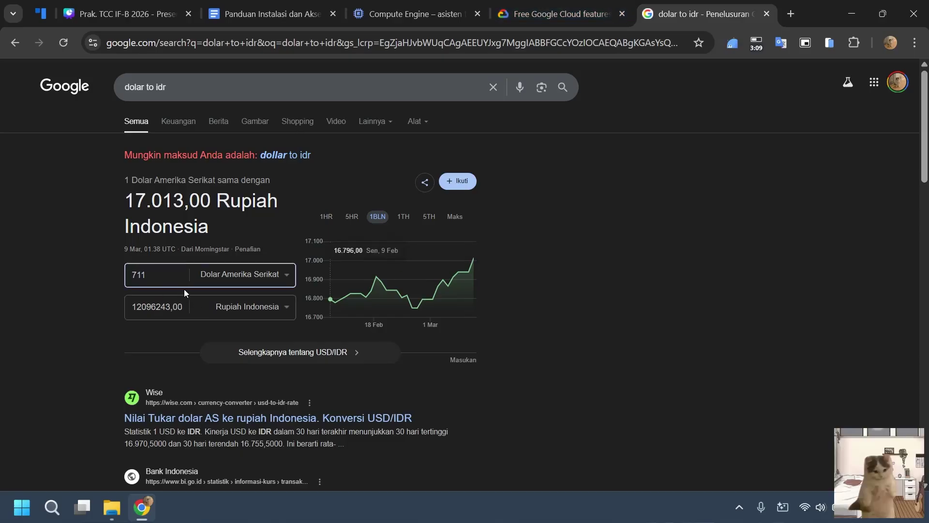
type(".")
key("ctrl+shift+Tab")
key("ctrl+shift+Tab")
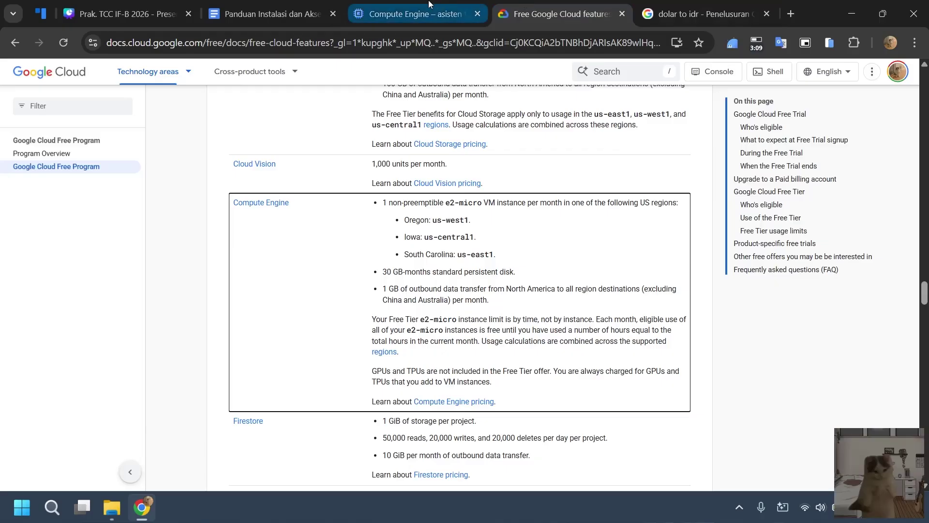
Review vm-db-sql-1's machine configuration against the free-tier features page.
scroll(453, 278, "up", 5)
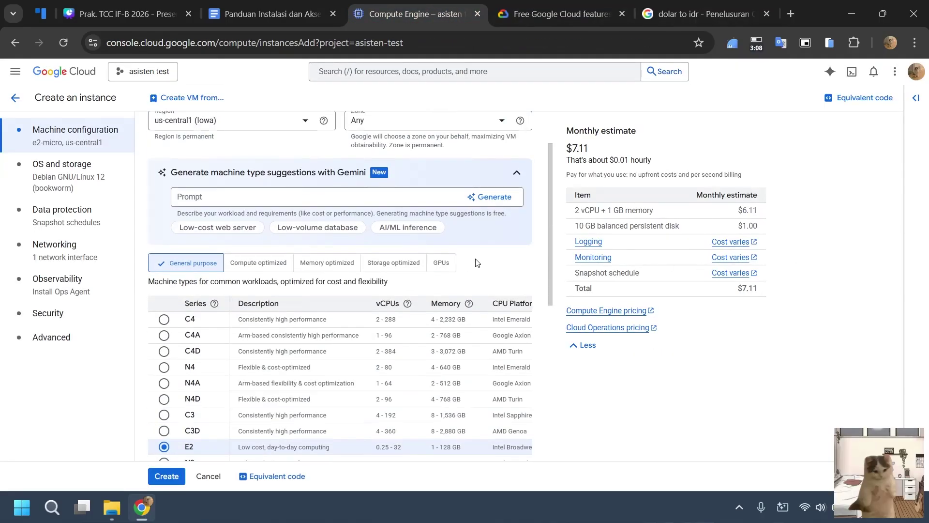
scroll(472, 264, "down", 4)
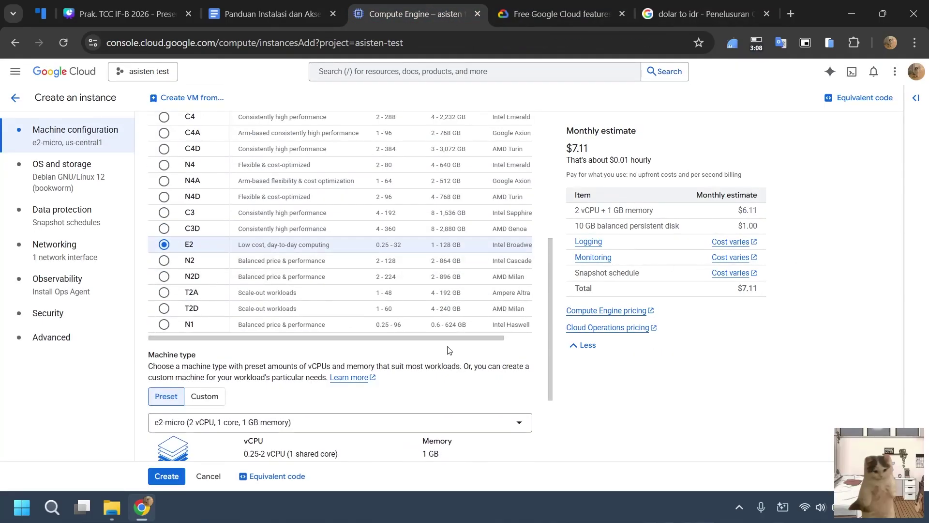
scroll(484, 271, "up", 5)
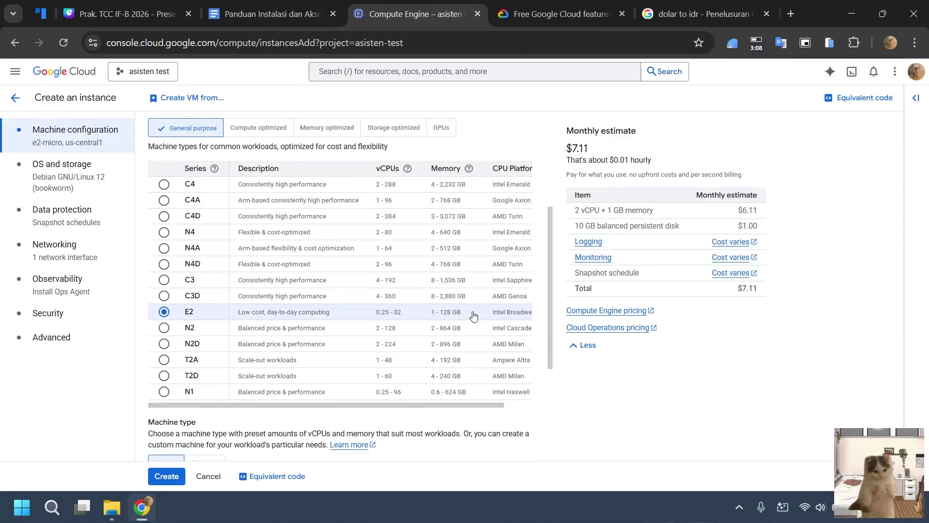
scroll(460, 271, "down", 5)
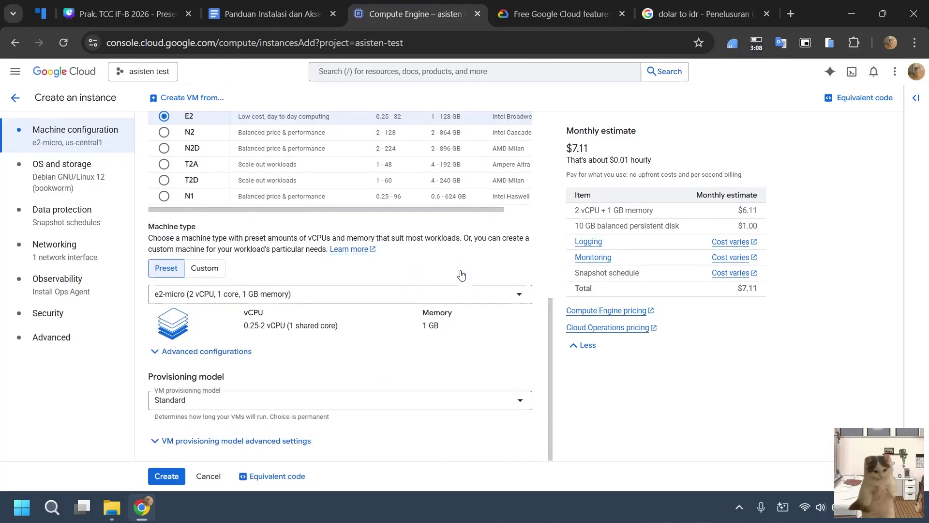
scroll(465, 269, "up", 5)
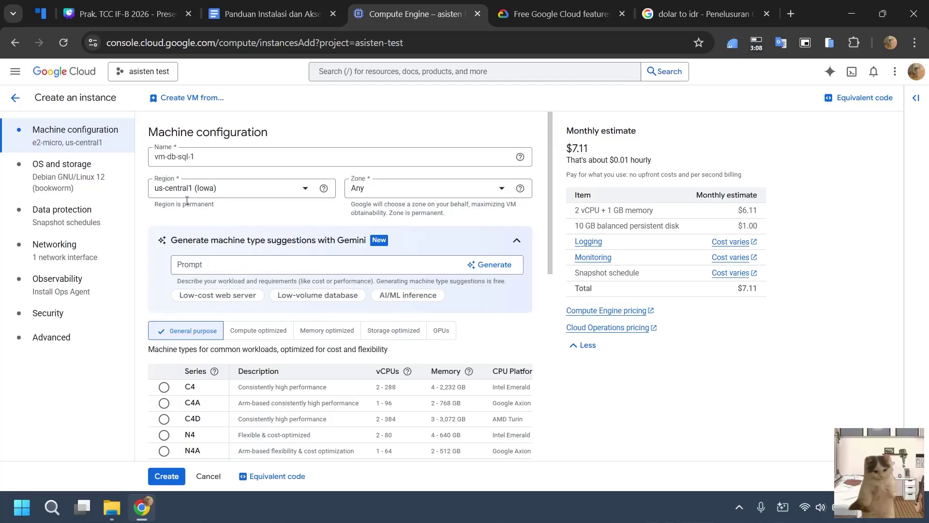
left_click(559, 4)
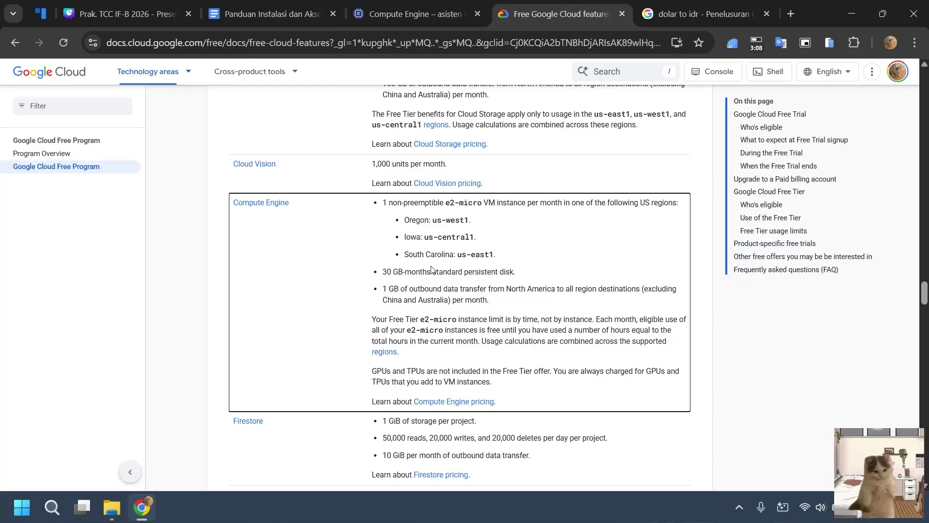
left_click(423, 6)
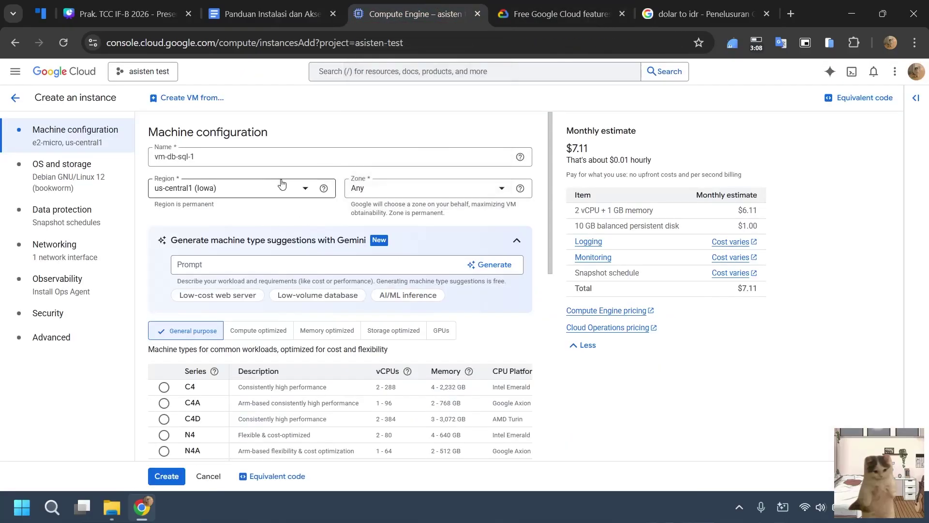
Expand and review the advanced machine configuration and VM provisioning settings.
scroll(273, 185, "down", 3)
scroll(270, 185, "down", 5)
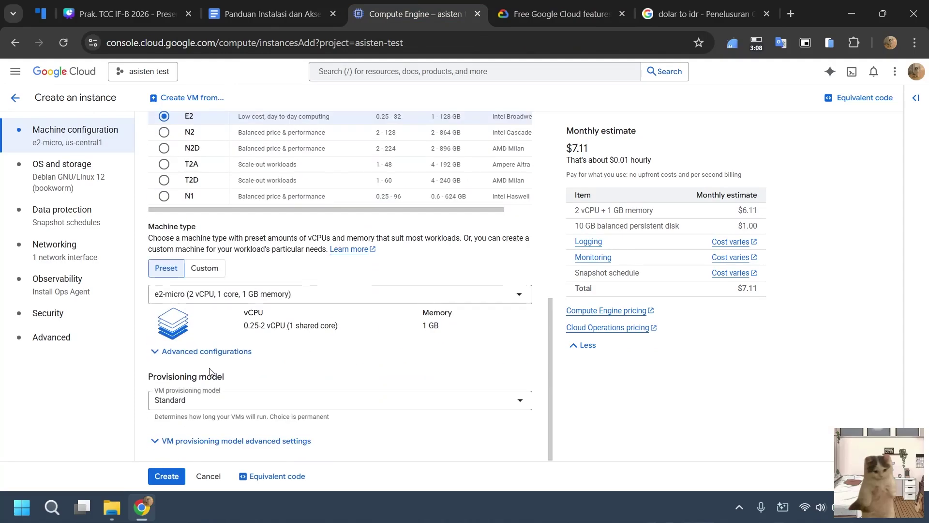
left_click(197, 352)
scroll(272, 312, "down", 1)
left_click(183, 440)
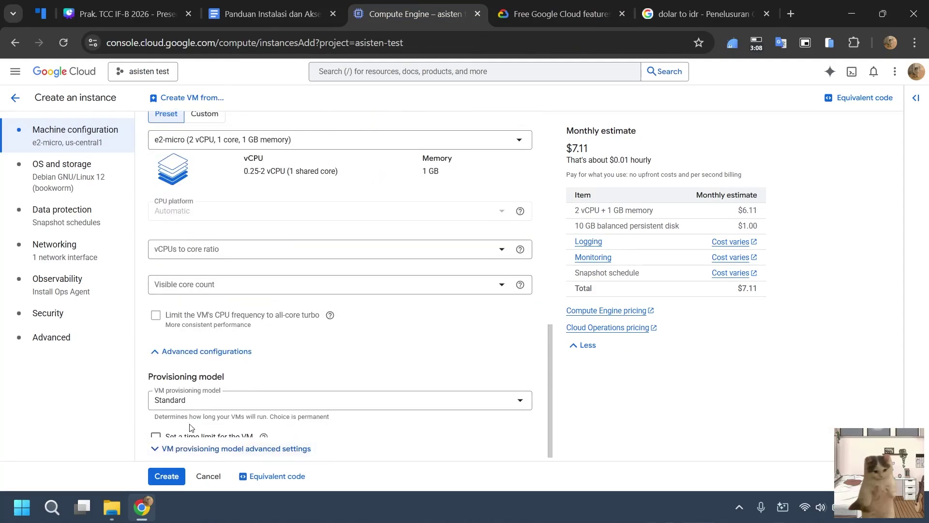
scroll(194, 416, "down", 5)
scroll(242, 397, "up", 5)
left_click(208, 323)
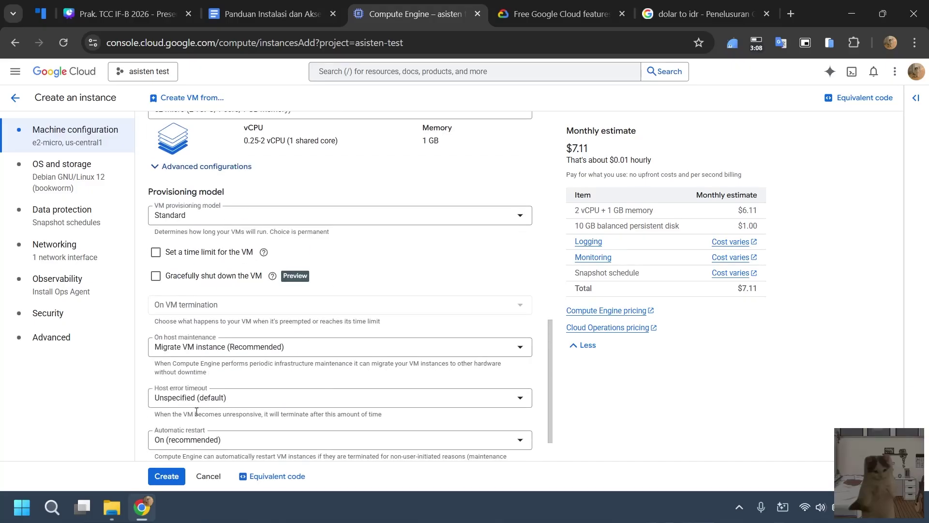
scroll(196, 412, "up", 5)
Change the boot disk image to Ubuntu 22.04 LTS Minimal for x86/64.
left_click(71, 183)
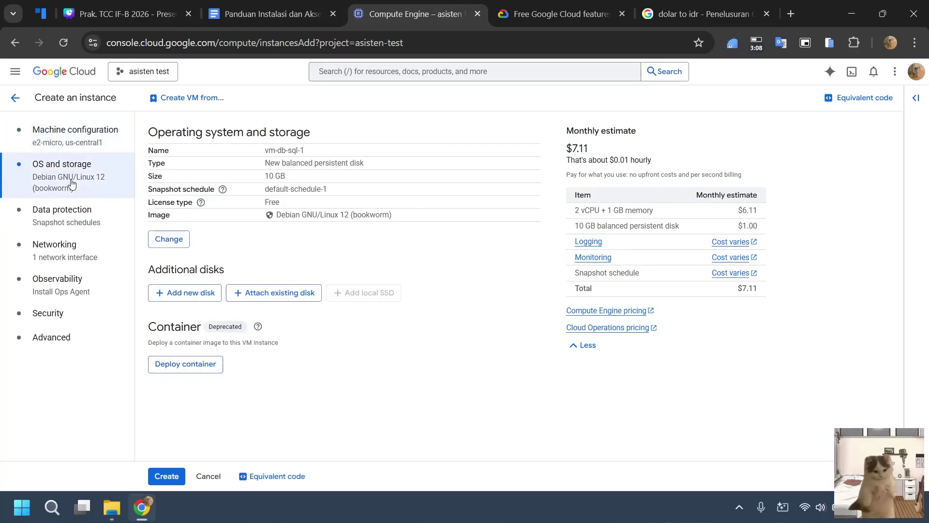
left_click(170, 242)
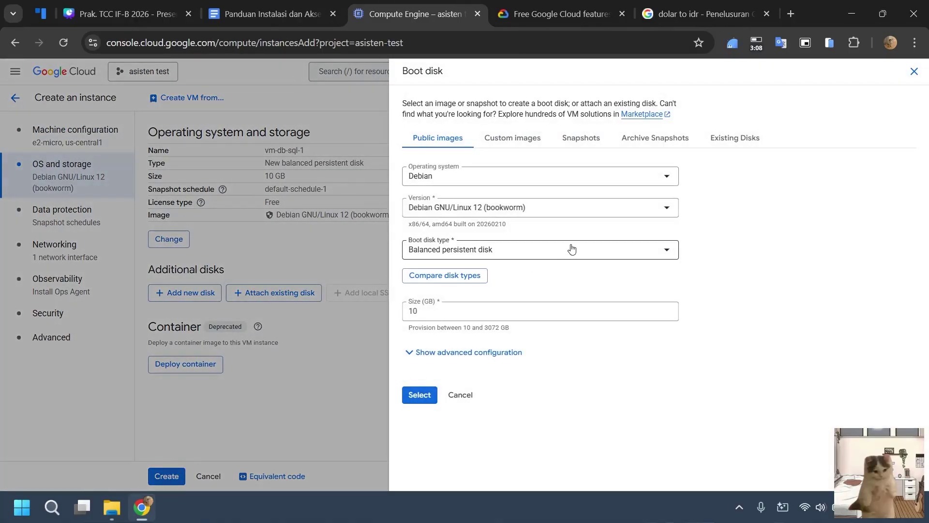
left_click(549, 182)
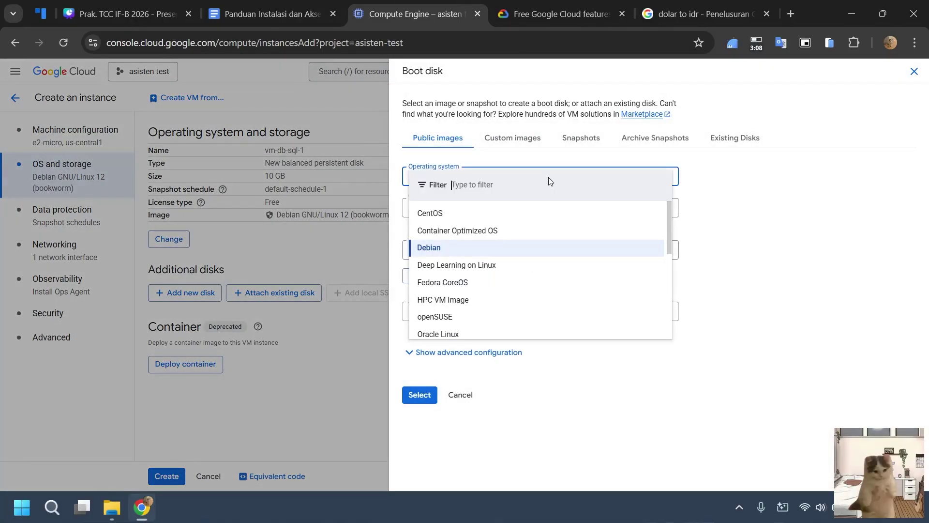
scroll(512, 254, "down", 5)
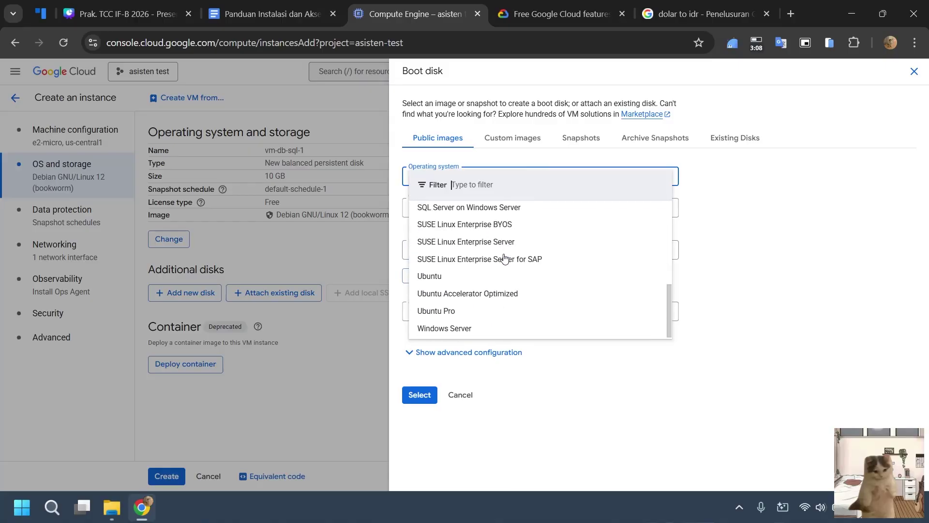
left_click(486, 277)
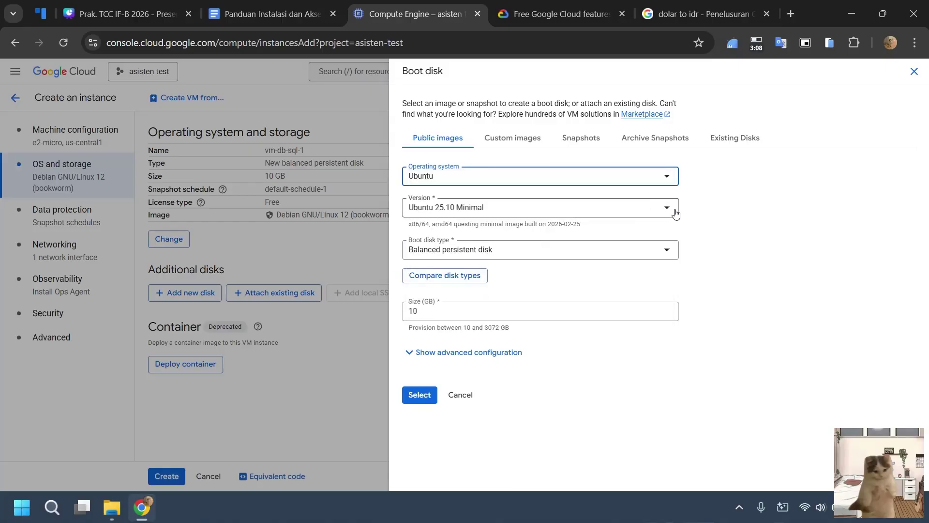
left_click(455, 218)
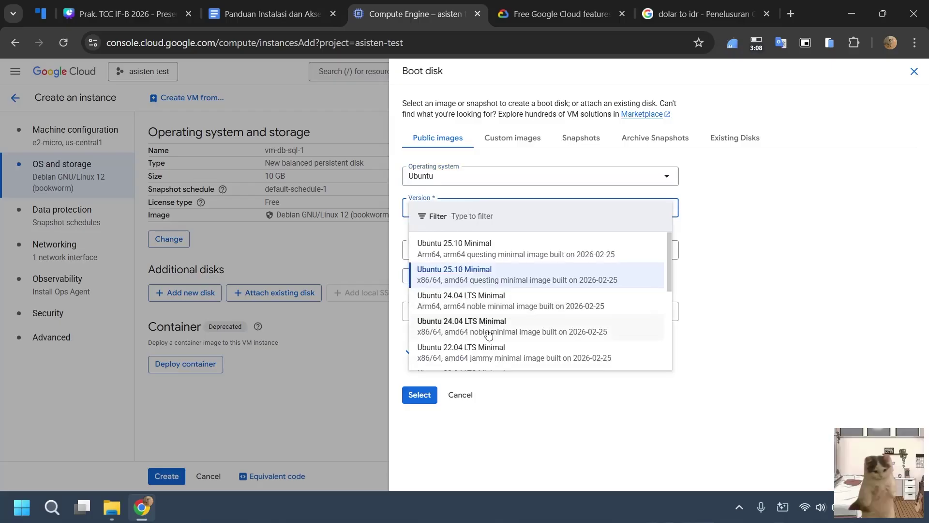
scroll(505, 351, "down", 1)
scroll(506, 351, "down", 1)
scroll(522, 334, "up", 1)
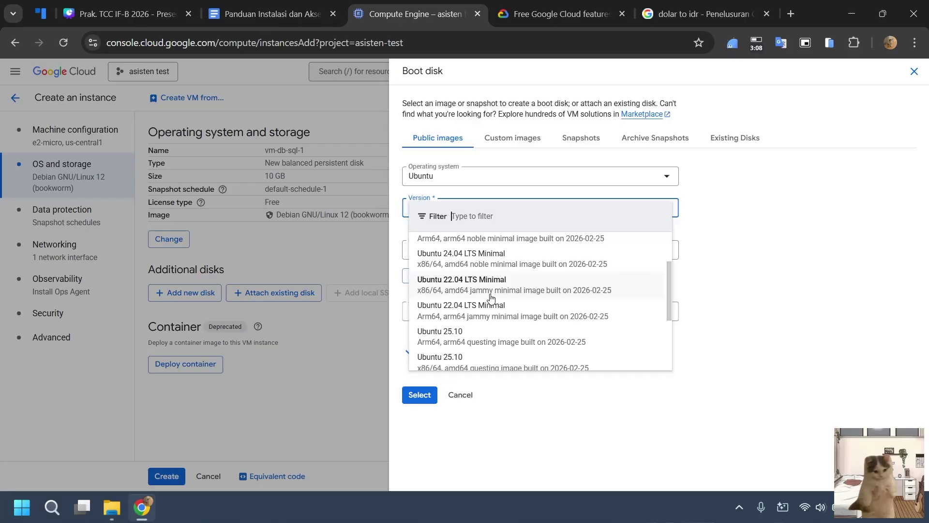
left_click(528, 297)
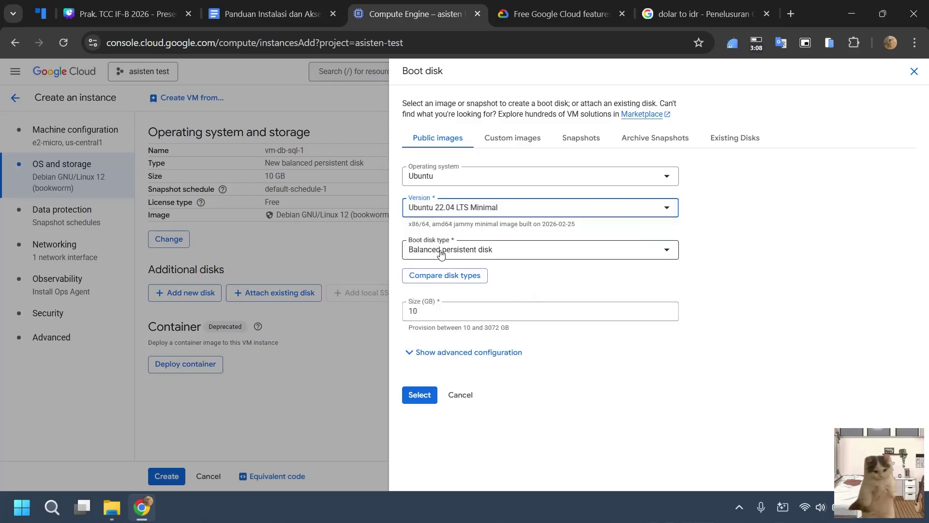
Check the free tier docs, set the disk type to Standard persistent disk, and apply.
left_click(525, 10)
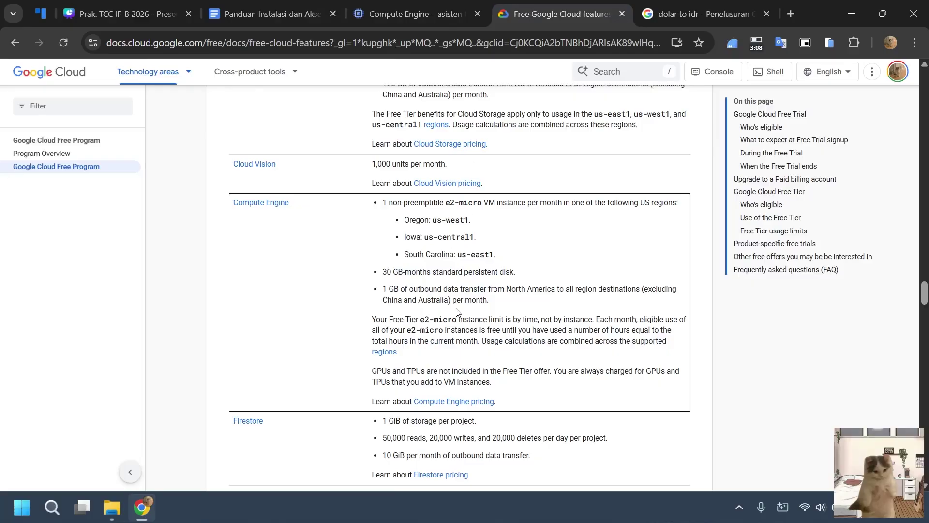
left_click_drag(432, 276, 523, 270)
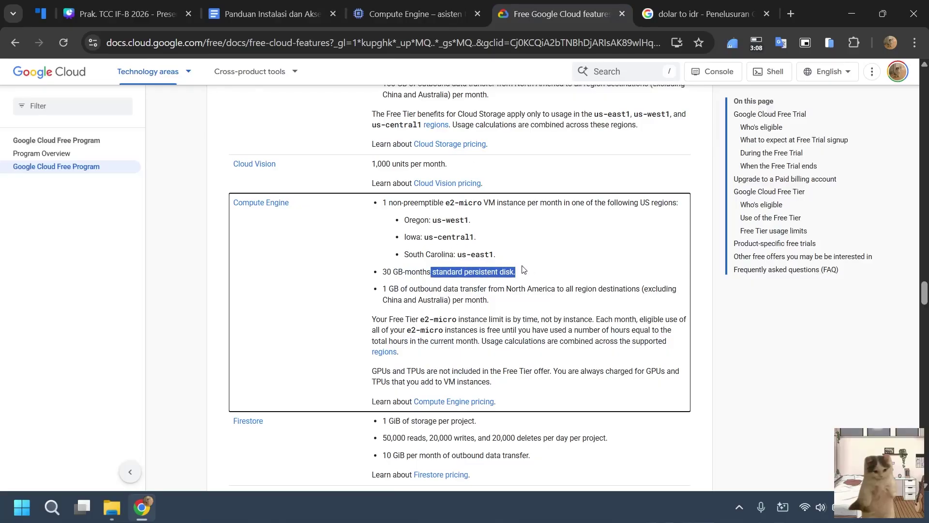
key("ctrl+shift+Tab")
left_click(513, 245)
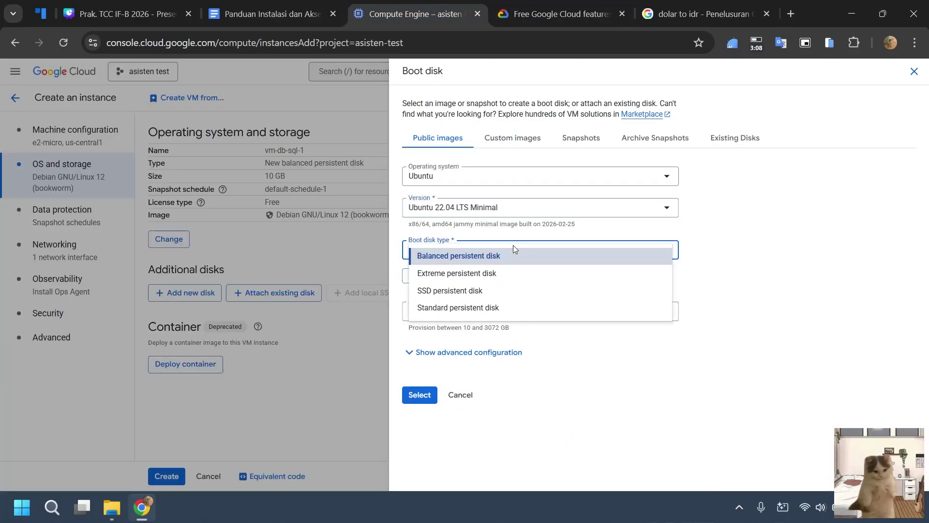
left_click(460, 311)
left_click(520, 4)
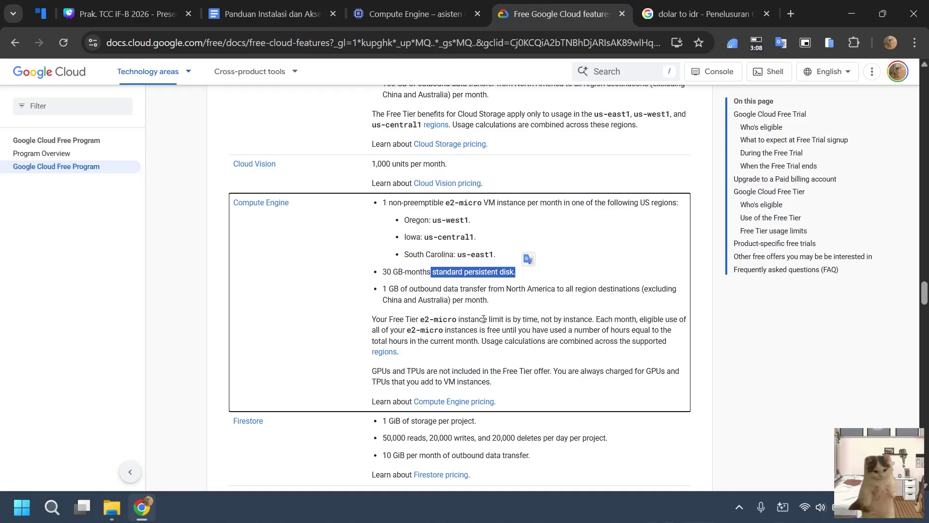
left_click(442, 15)
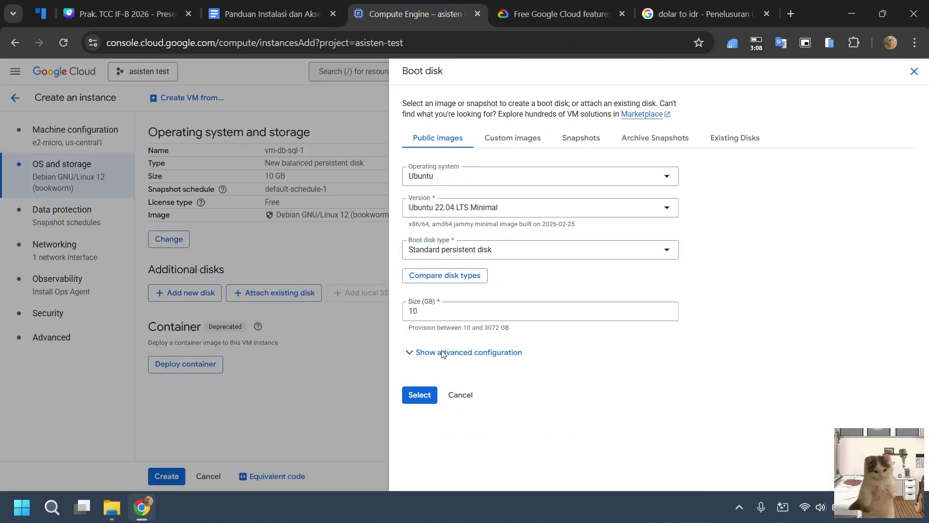
left_click(420, 395)
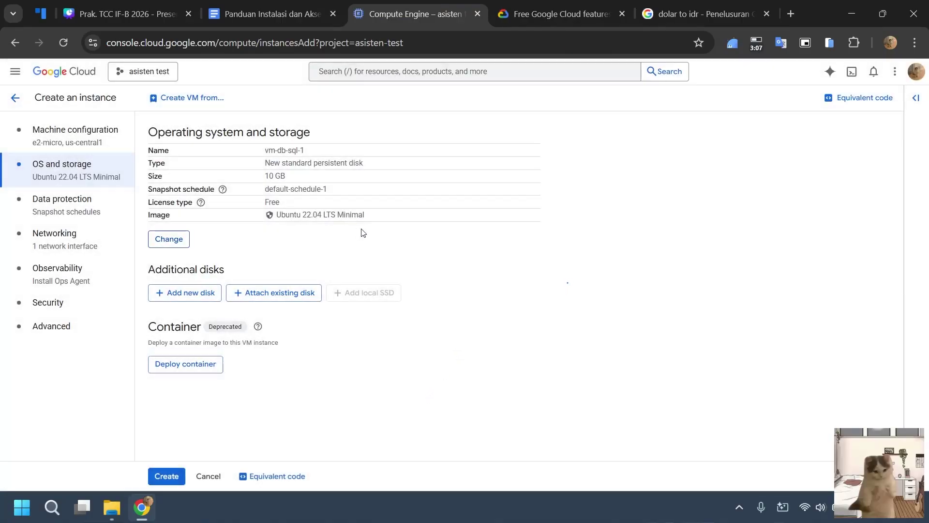
Set the VM's data protection to No backups.
left_click(56, 210)
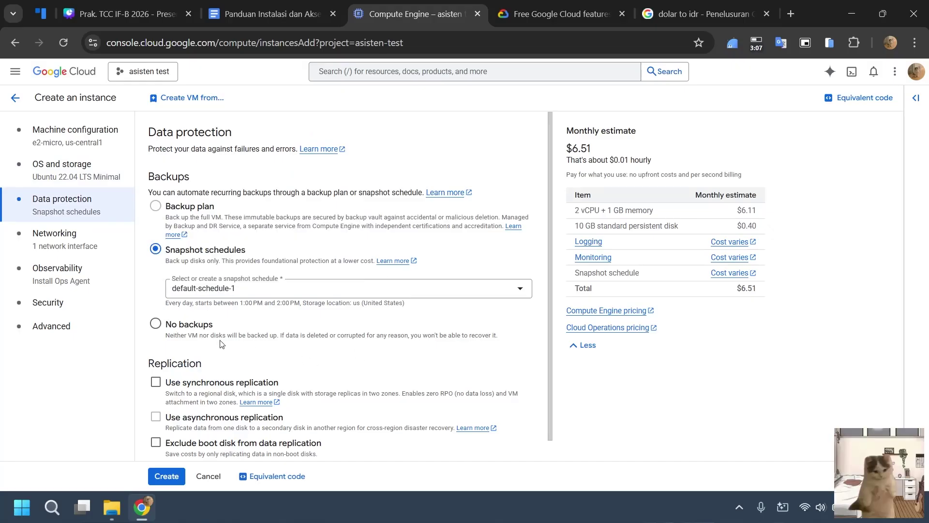
left_click(156, 323)
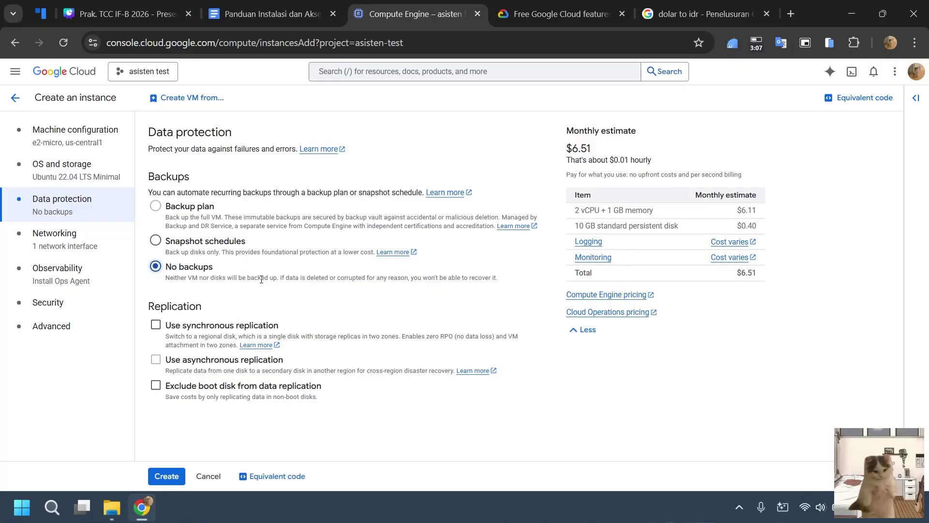
left_click(171, 235)
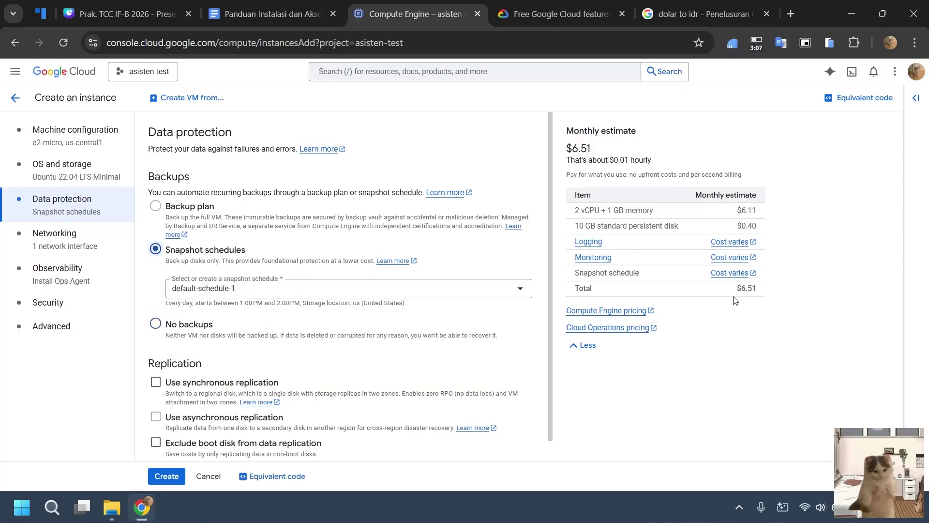
left_click(155, 324)
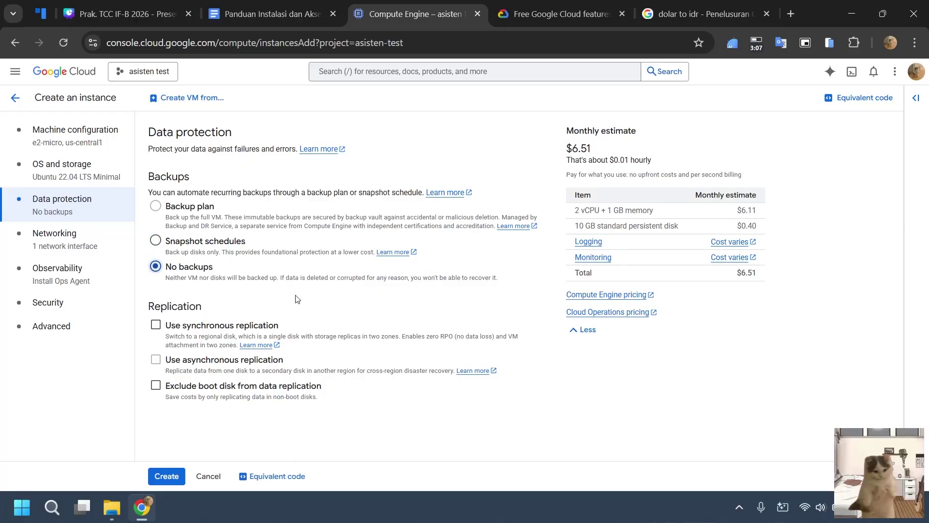
Allow HTTP and HTTPS traffic in the VM's networking settings.
left_click(55, 247)
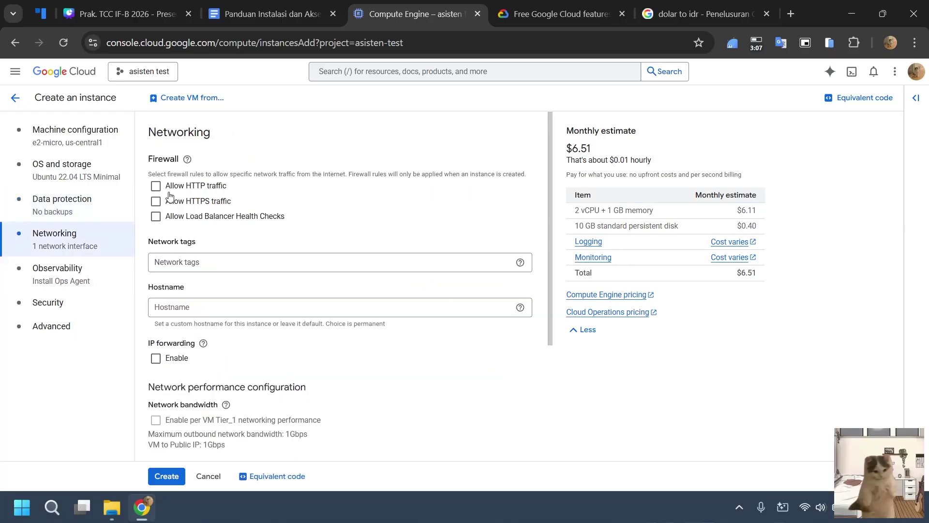
left_click(154, 189)
left_click(179, 202)
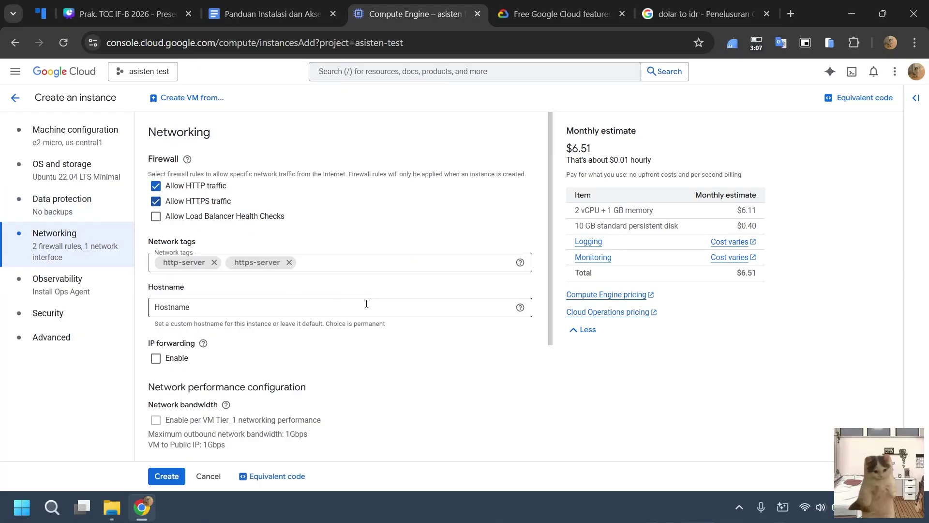
scroll(367, 318, "down", 3)
scroll(369, 317, "up", 3)
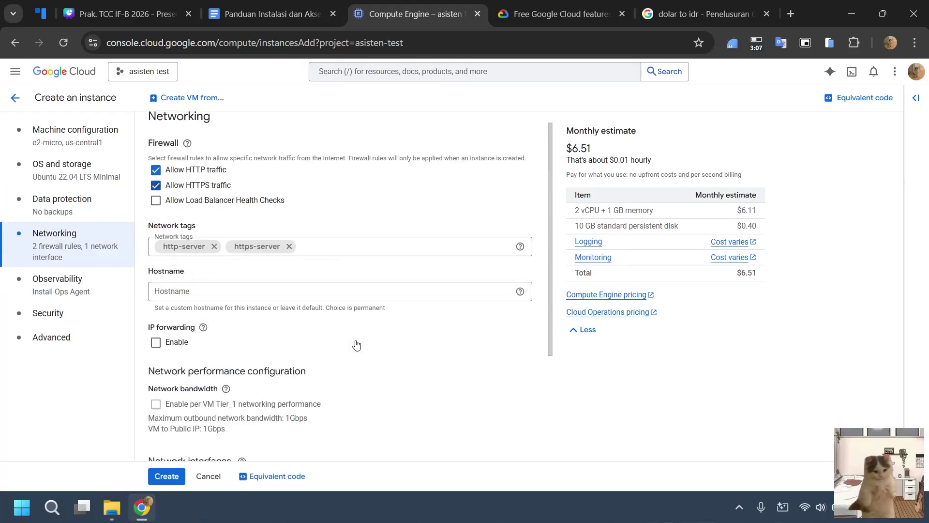
scroll(361, 334, "down", 3)
scroll(359, 334, "up", 3)
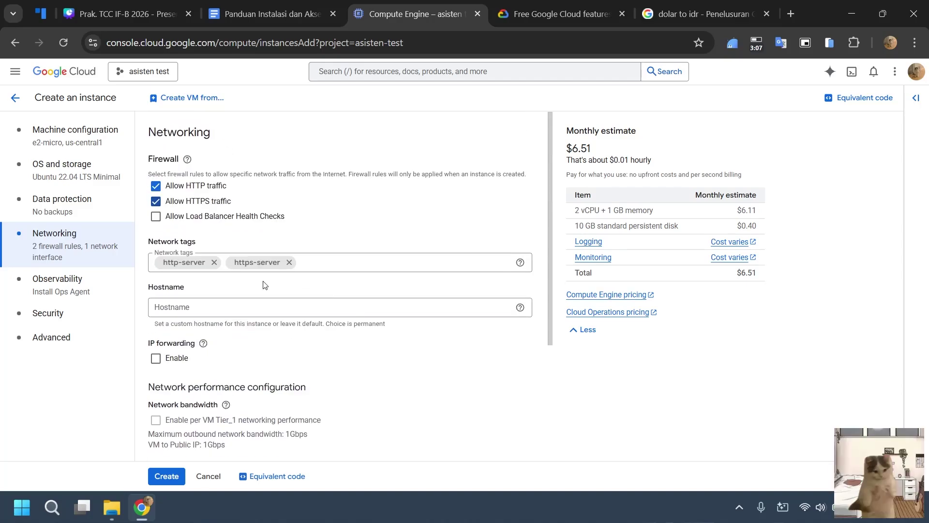
left_click(77, 293)
Grant the VM full access to all Cloud APIs in its security settings.
left_click(80, 317)
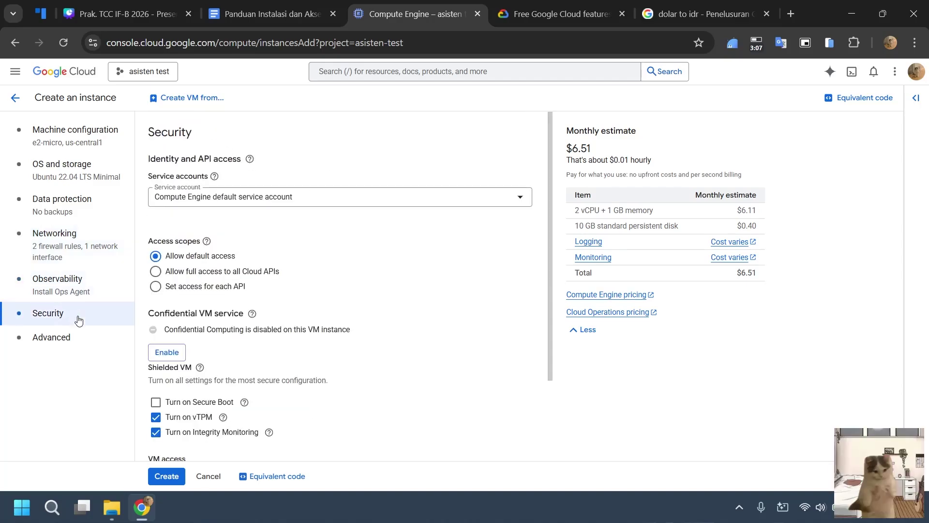
left_click(198, 278)
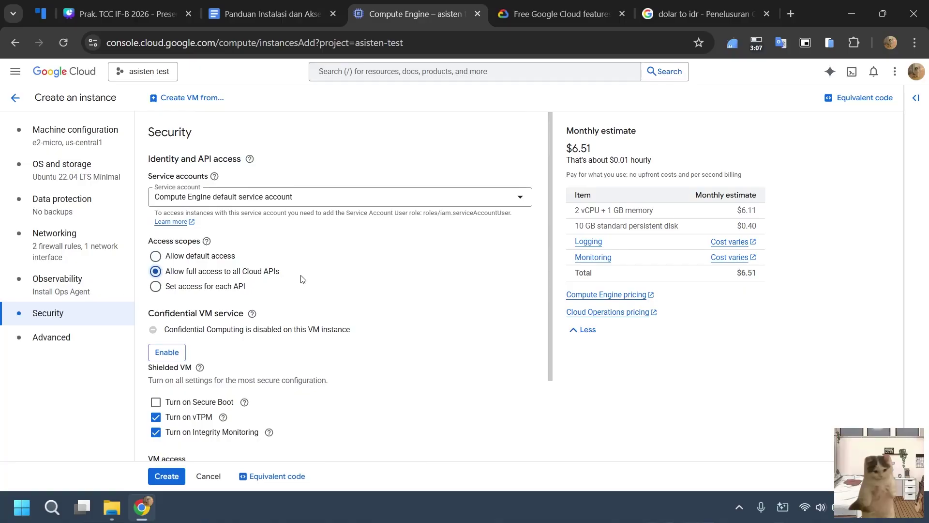
scroll(262, 389, "down", 5)
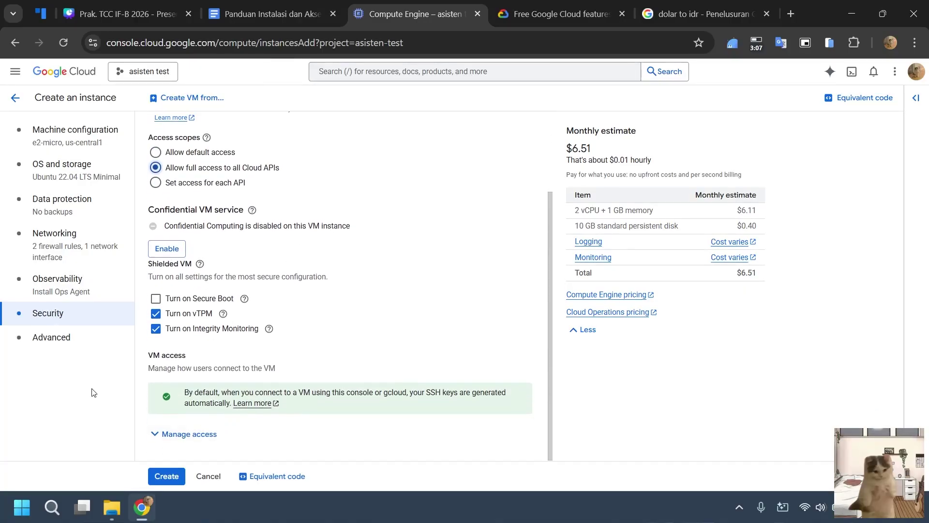
left_click(78, 341)
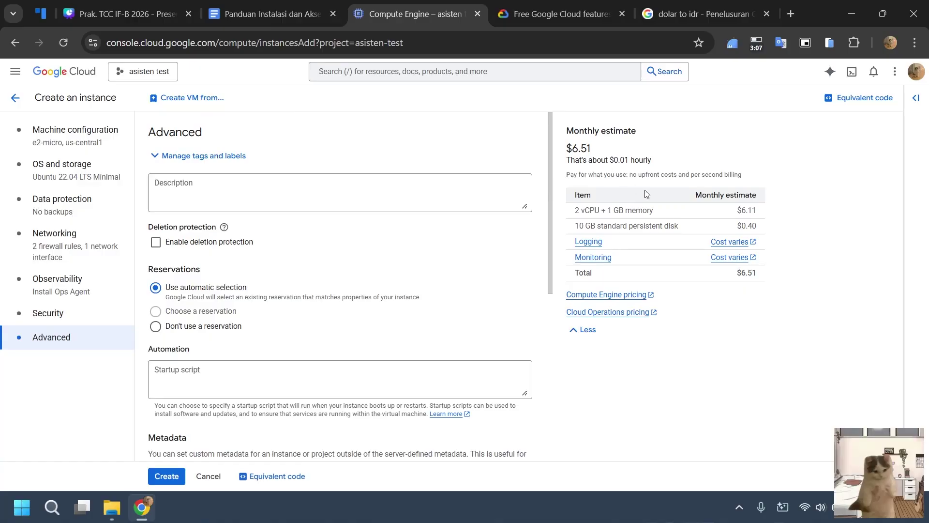
Convert the $6.51 monthly estimate to rupiah in the converter tab.
double_click(575, 148)
key("ctrl+c")
left_click(700, 14)
key("ctrl+a")
key("ctrl+v")
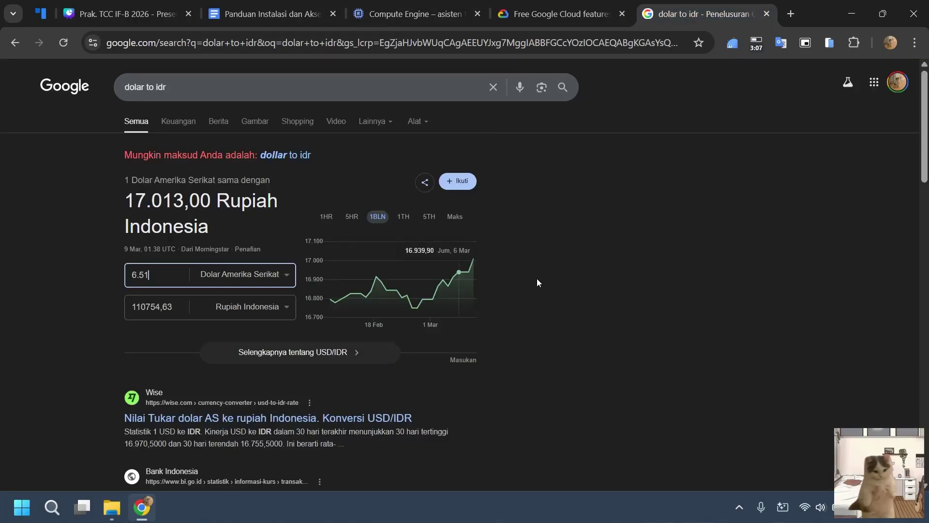
Create the vm-db-sql-1 instance from the completed form.
left_click(362, 14)
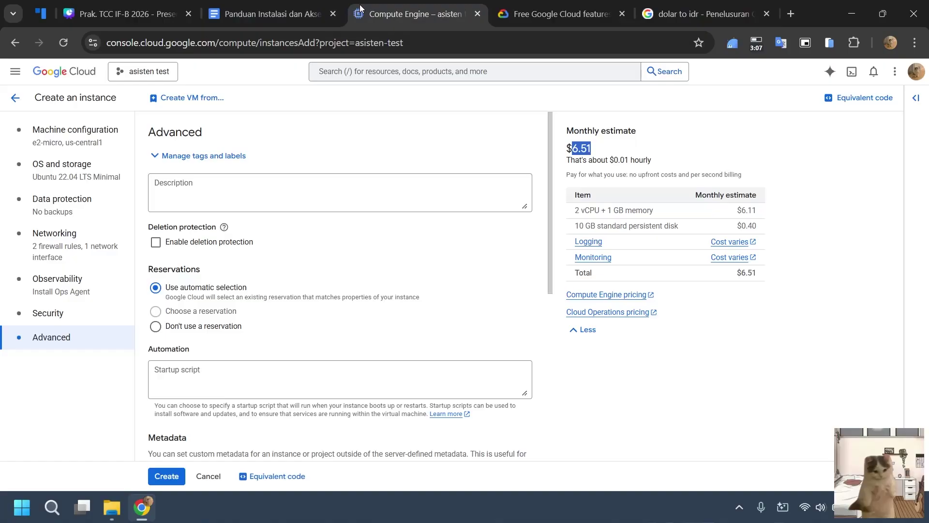
scroll(249, 310, "down", 1)
scroll(249, 309, "down", 2)
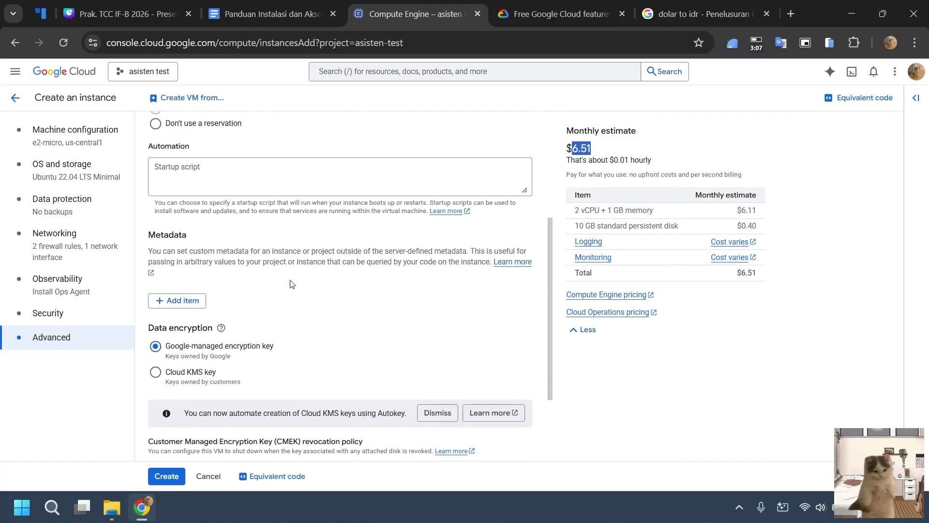
scroll(290, 284, "up", 3)
left_click(166, 476)
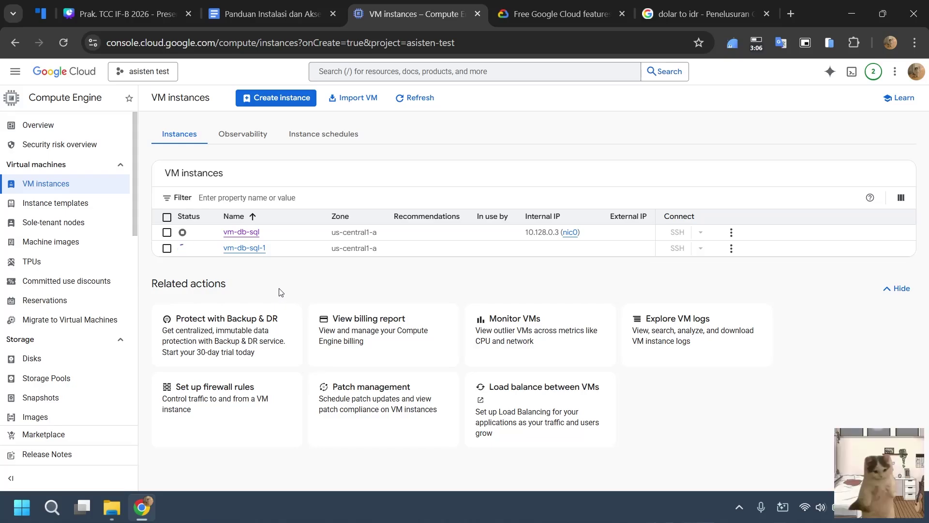
Browse the product menu, then return to VM instances until vm-db-sql-1 is running.
left_click(15, 71)
mouse_move(77, 333)
scroll(77, 334, "down", 2)
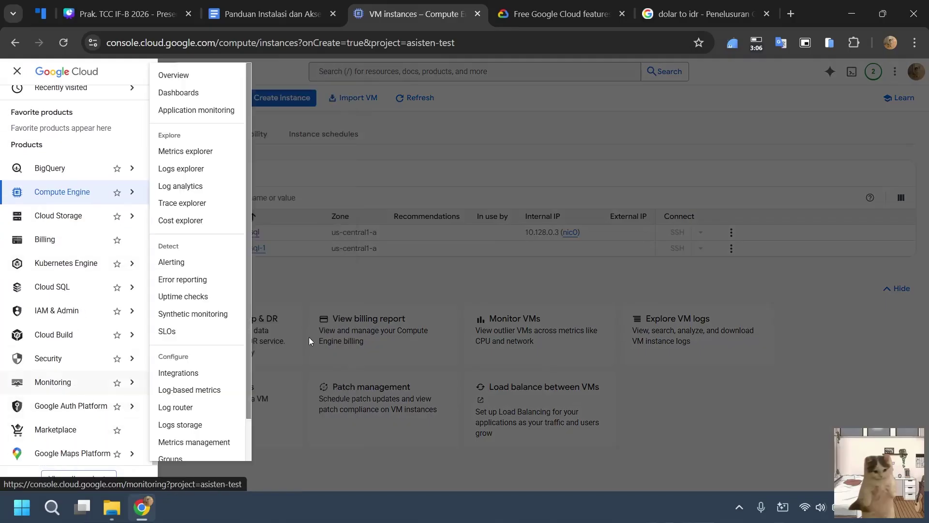
mouse_move(51, 370)
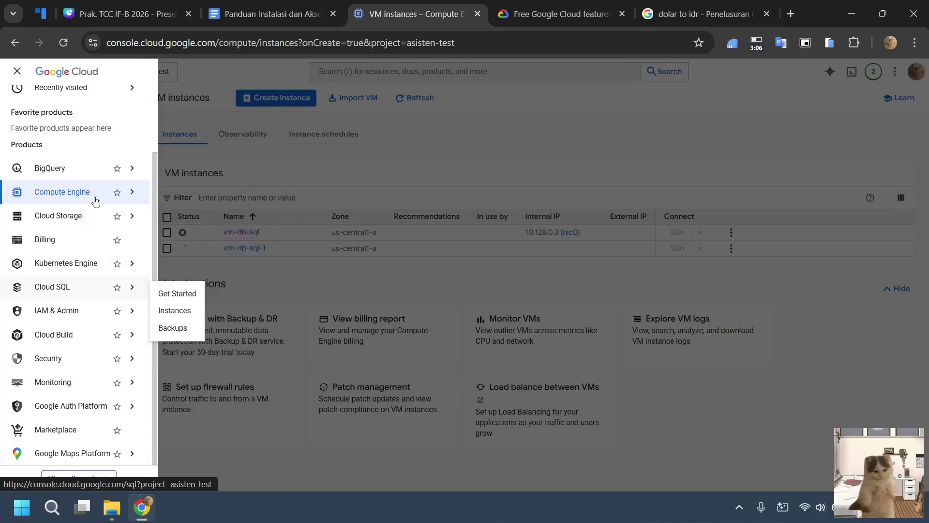
mouse_move(94, 193)
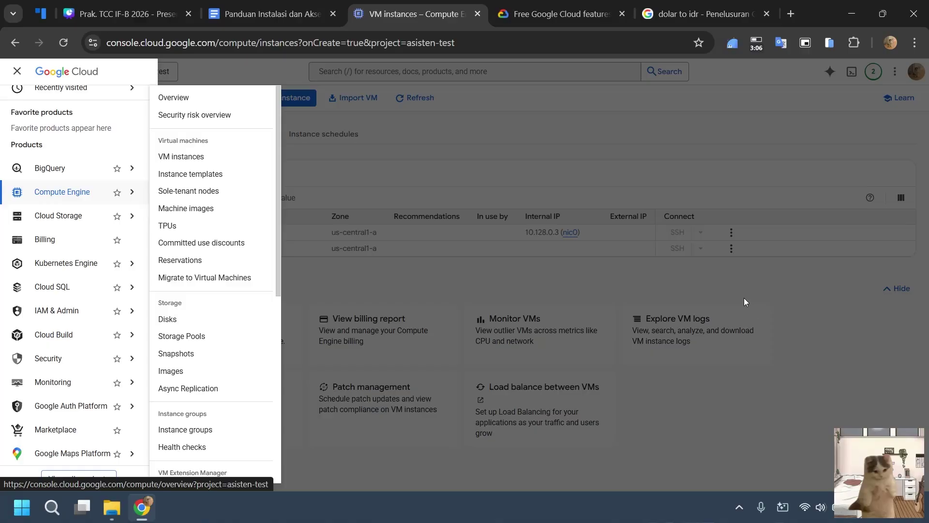
left_click(608, 276)
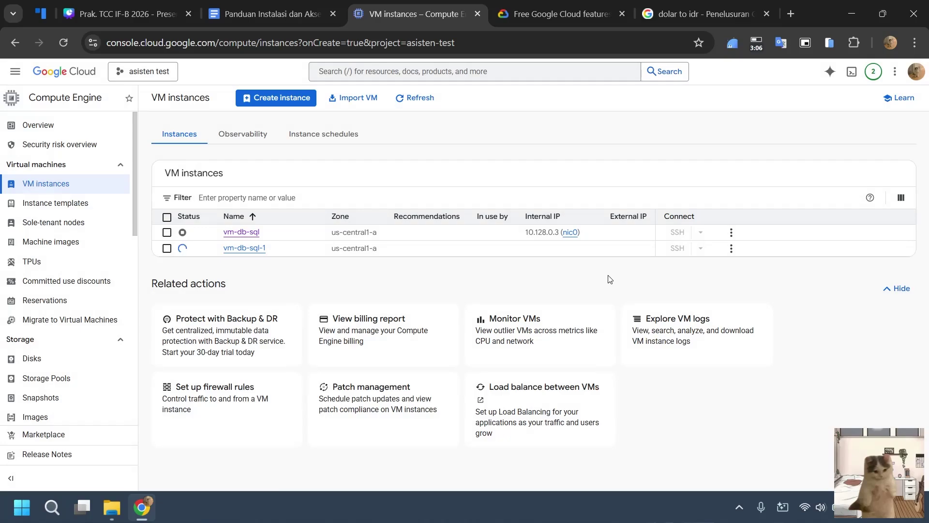
left_click(15, 71)
left_click(358, 292)
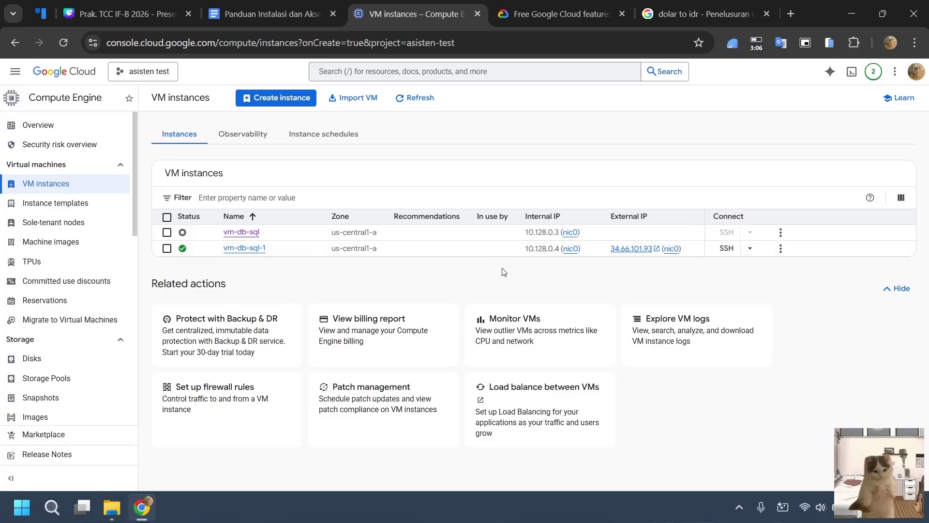
Start an authorized SSH-in-browser session to vm-db-sql-1 and return to the instances list.
left_click(727, 251)
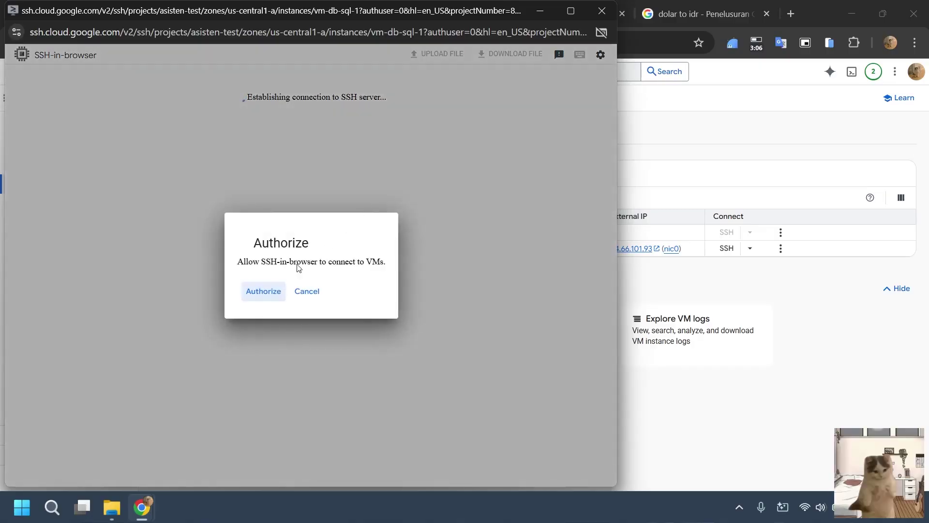
left_click(255, 303)
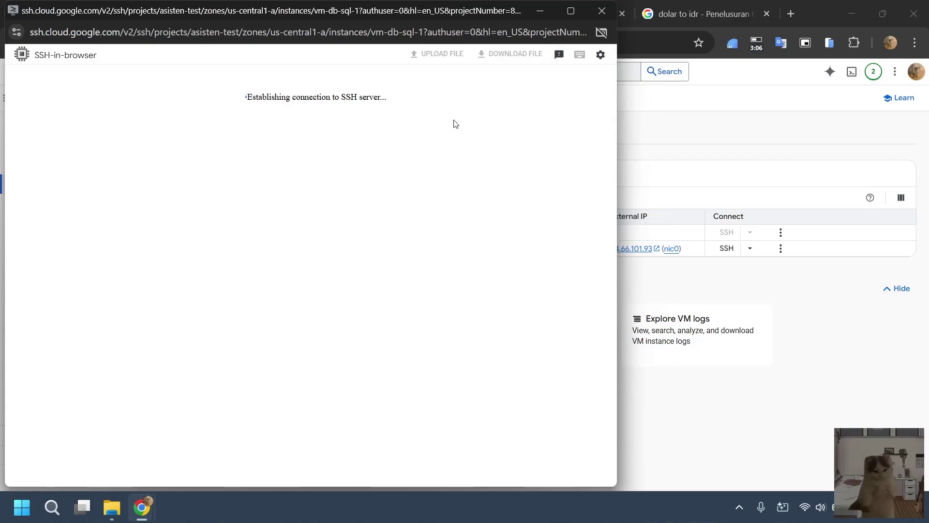
left_click(776, 4)
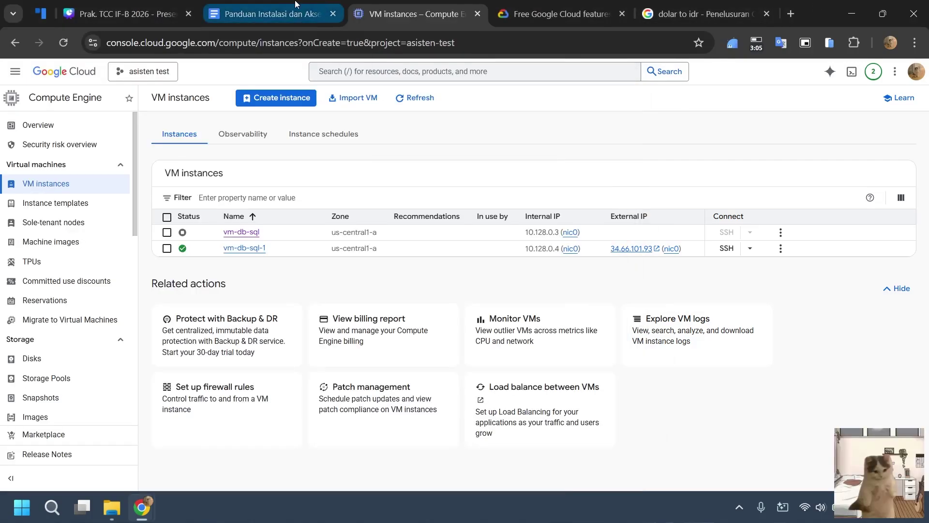
Tile the MariaDB guide on the right and a wider SSH terminal on the left.
left_click(295, 4)
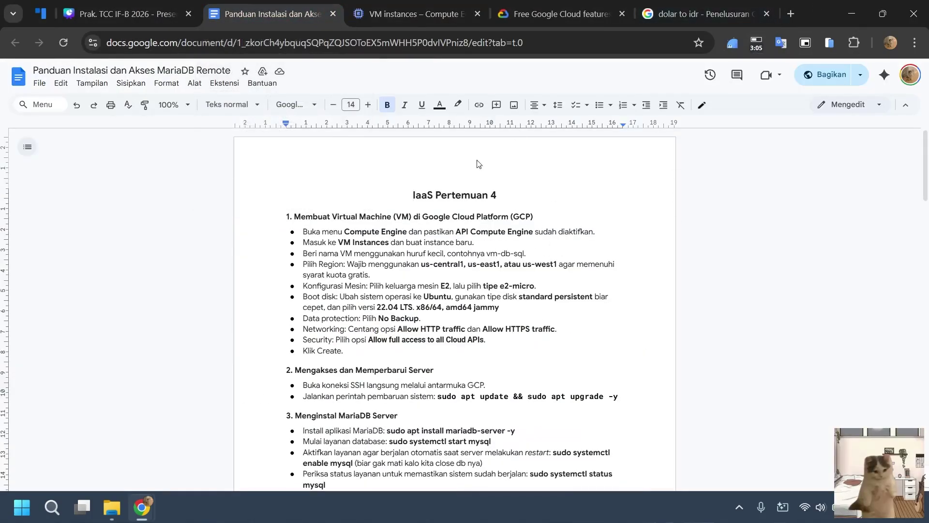
key("super+Right")
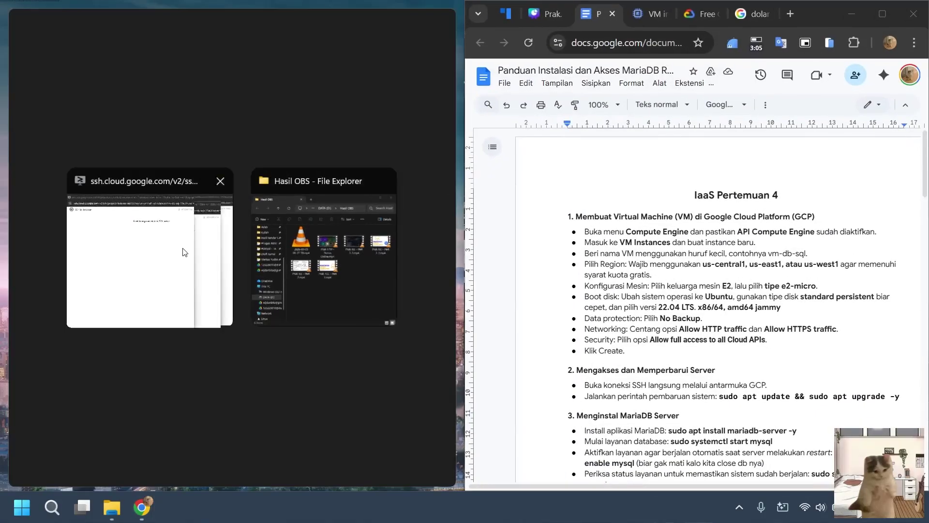
left_click(185, 252)
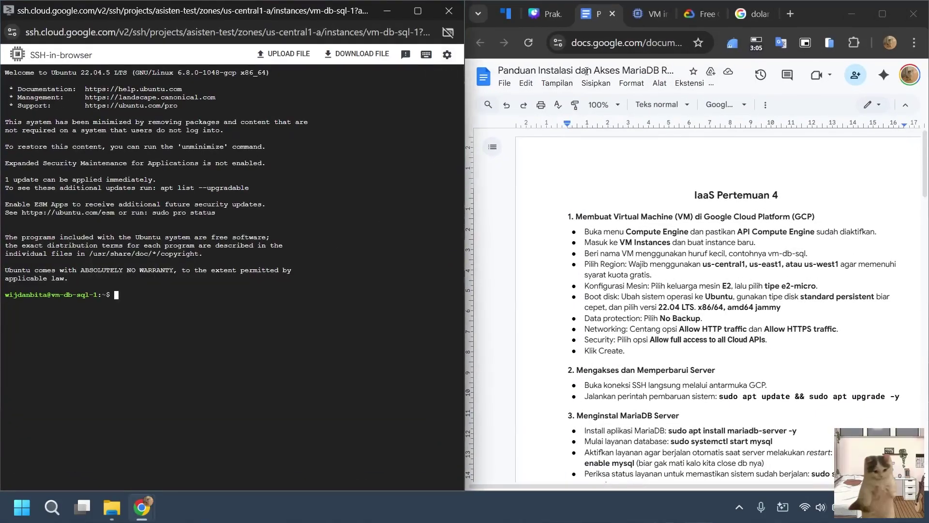
left_click_drag(468, 200, 569, 198)
left_click(807, 262)
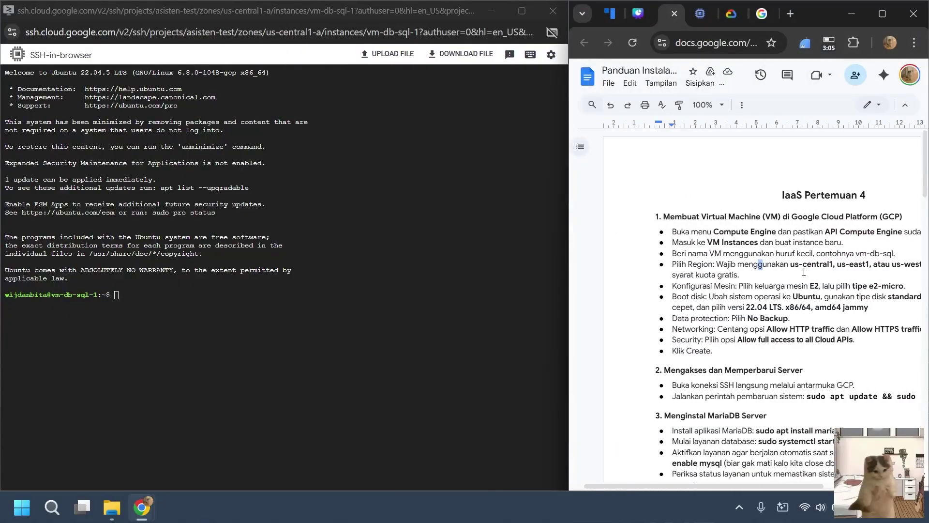
scroll(804, 272, "down", 1)
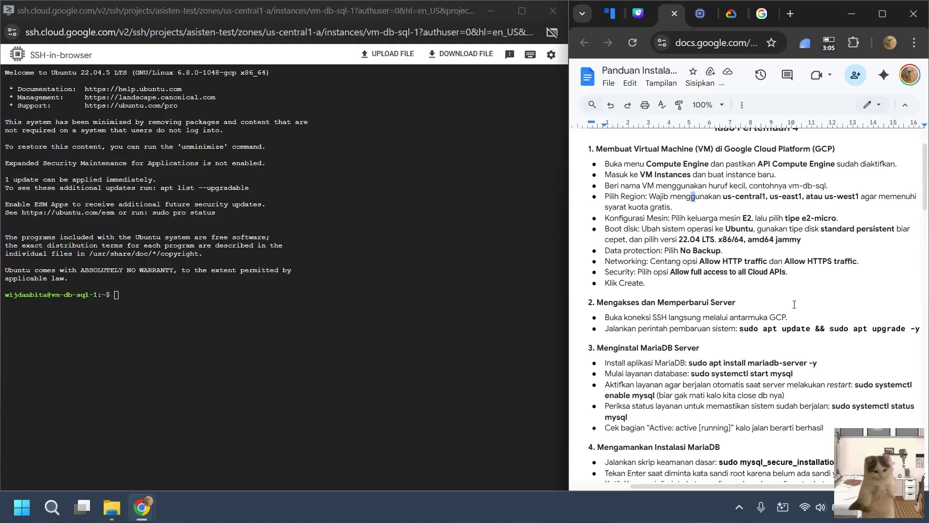
Zoom the SSH terminal to 110% and clear it.
left_click(409, 310)
key("ctrl+plus")
key("ctrl+plus")
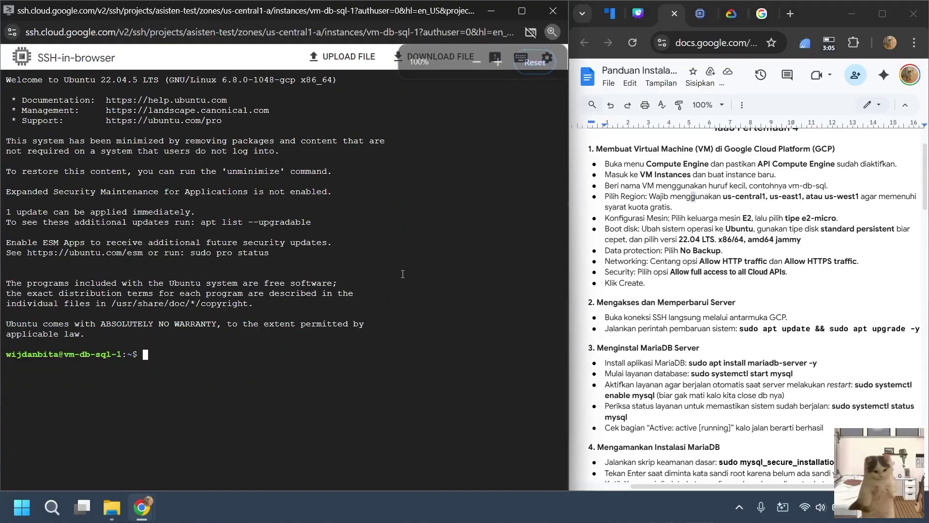
key("ctrl+plus")
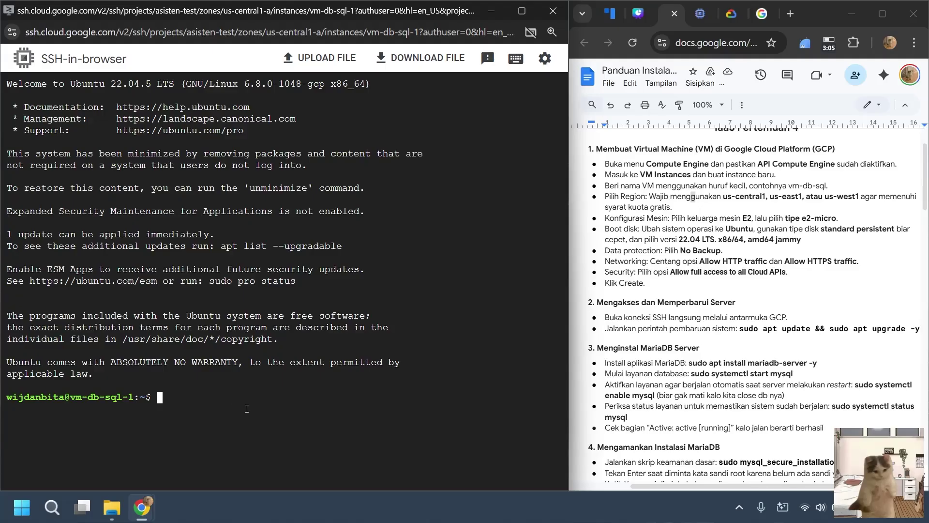
type("clear")
key("Return")
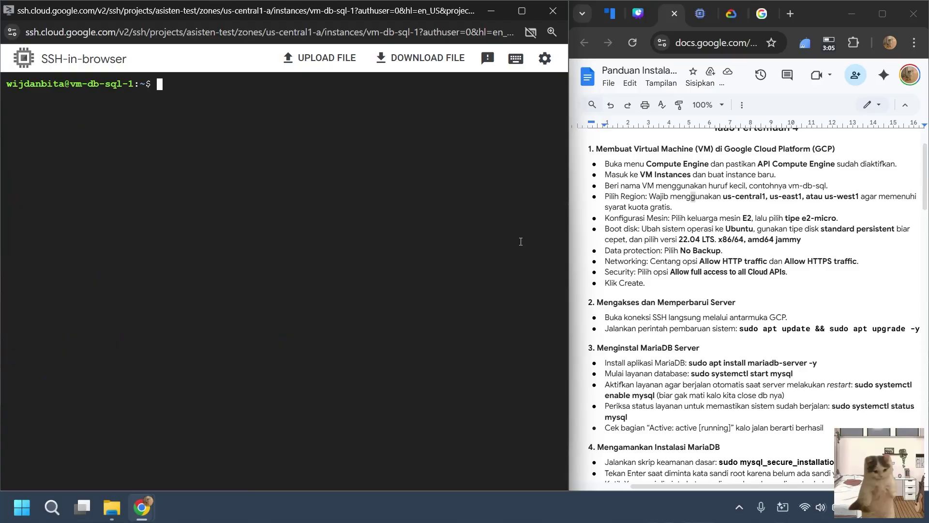
Show the Canva slide of commonly used Linux commands.
mouse_move(639, 18)
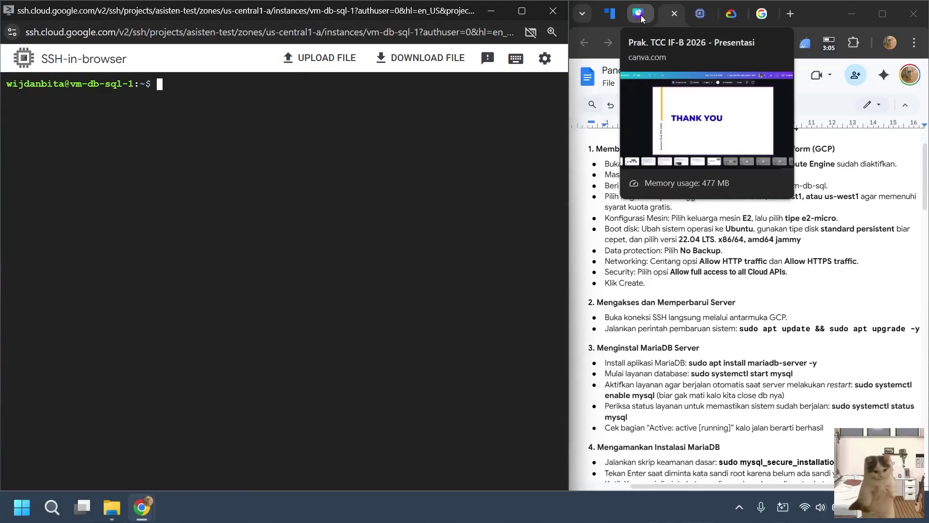
left_click(639, 18)
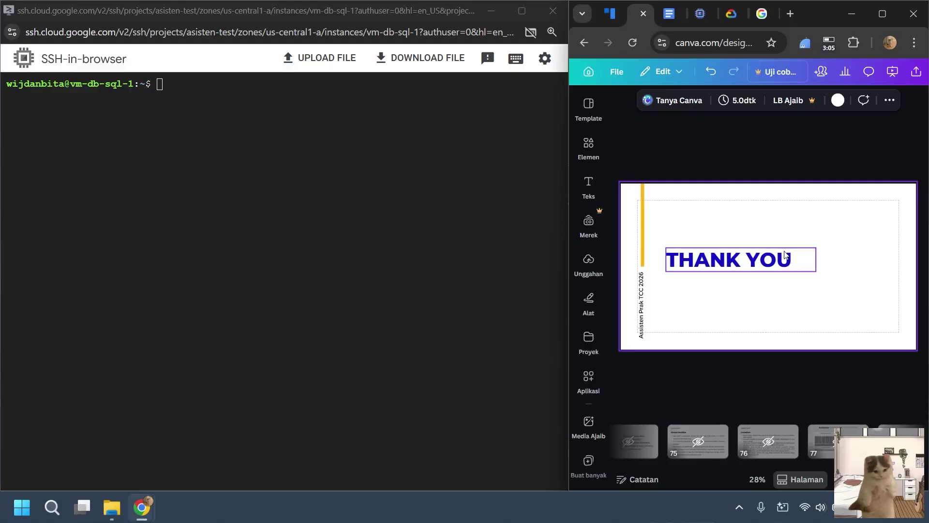
scroll(831, 449, "up", 5)
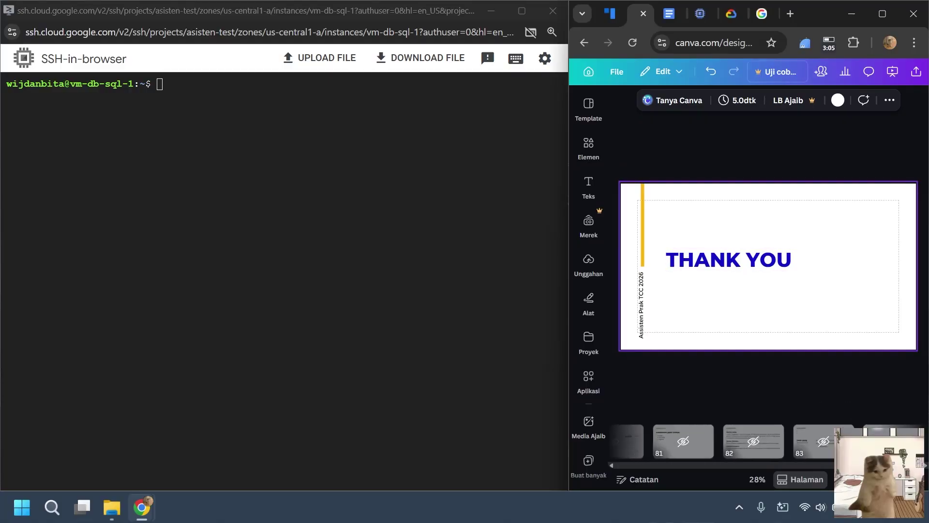
scroll(870, 440, "up", 10)
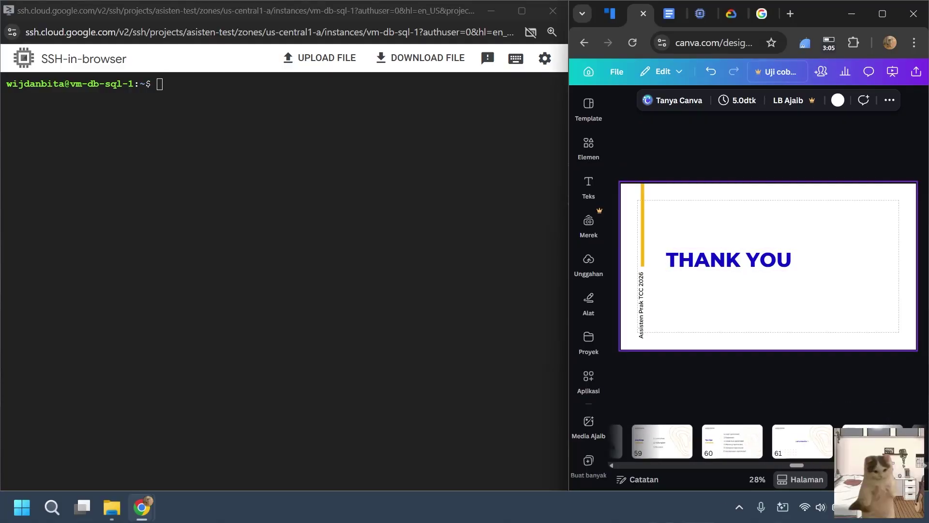
key("ctrl+a")
scroll(848, 442, "up", 6)
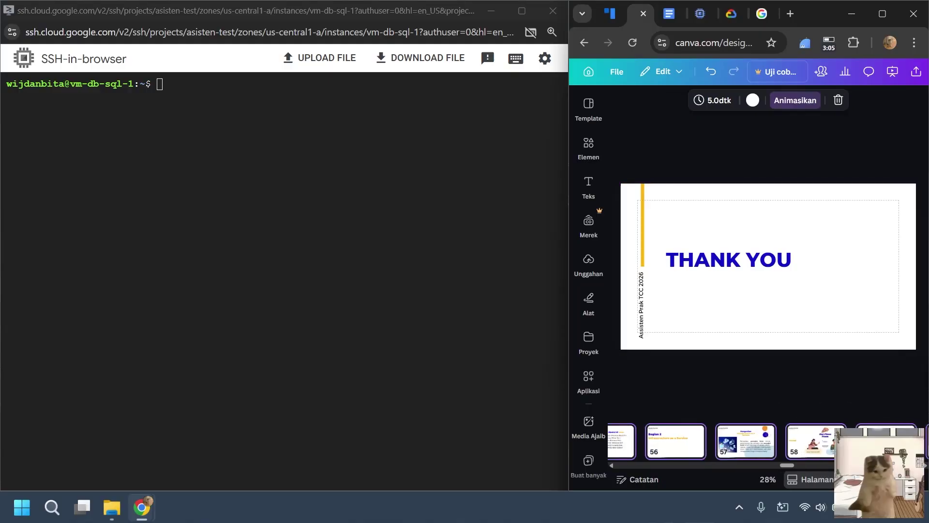
left_click(805, 444)
left_click(703, 450)
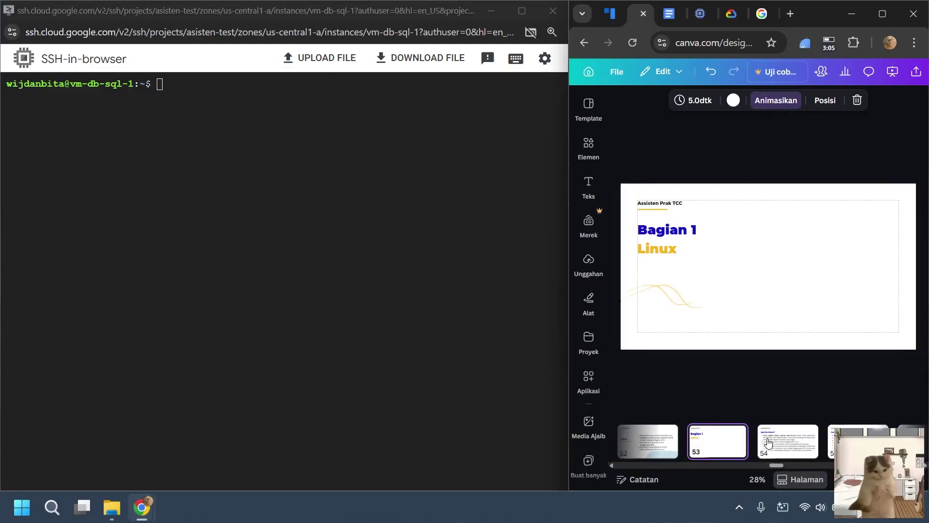
left_click(768, 442)
left_click(848, 442)
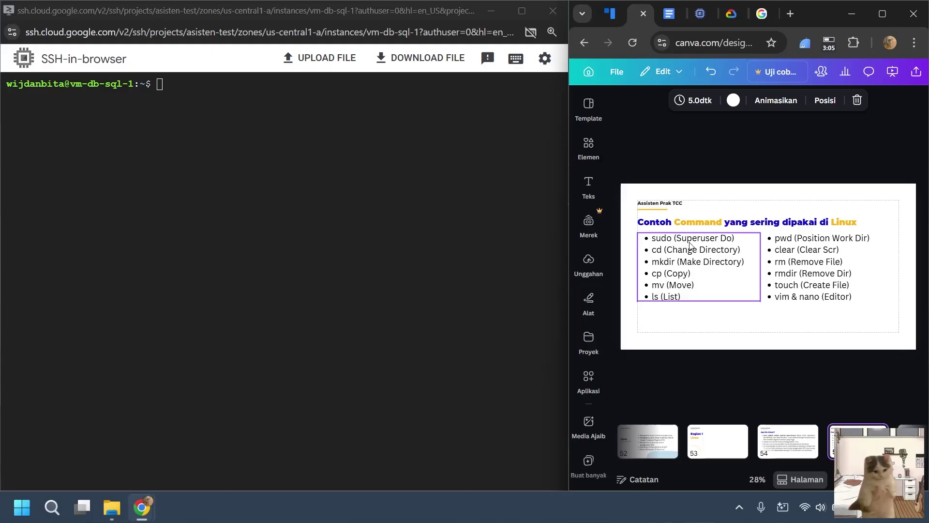
Run pwd in the VM terminal, then clear it.
left_click(182, 226)
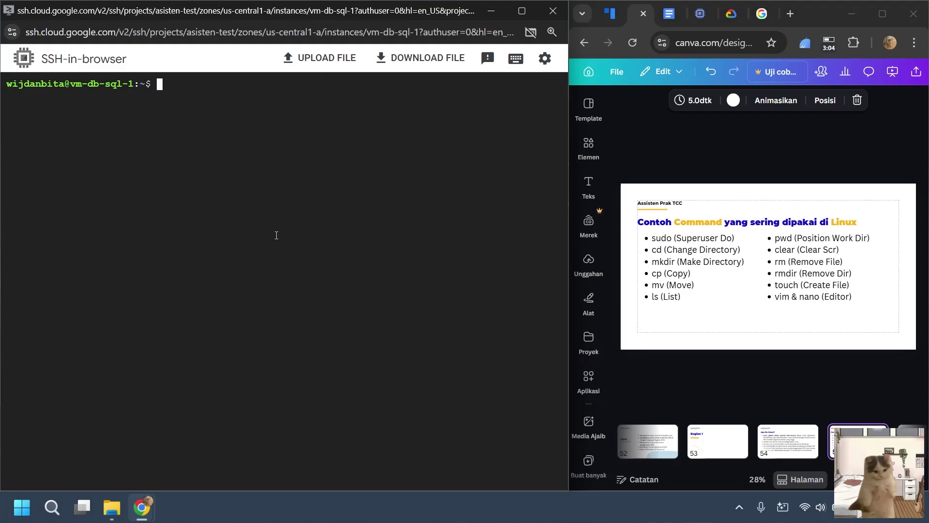
type("pwd")
key("Return")
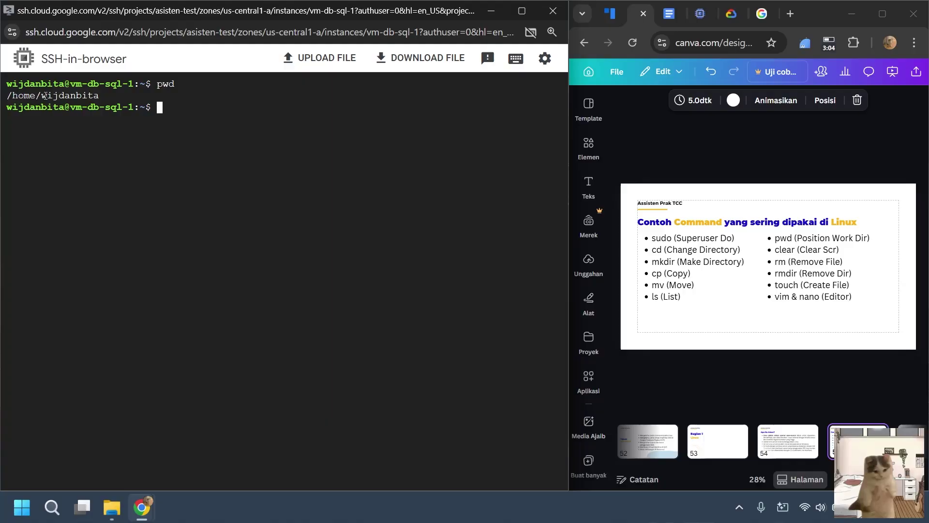
left_click_drag(45, 96, 99, 96)
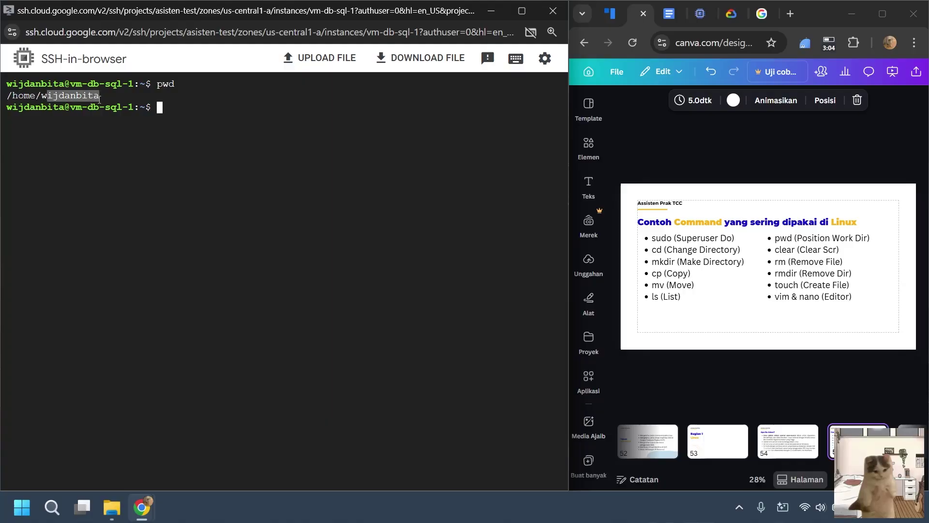
left_click(173, 121)
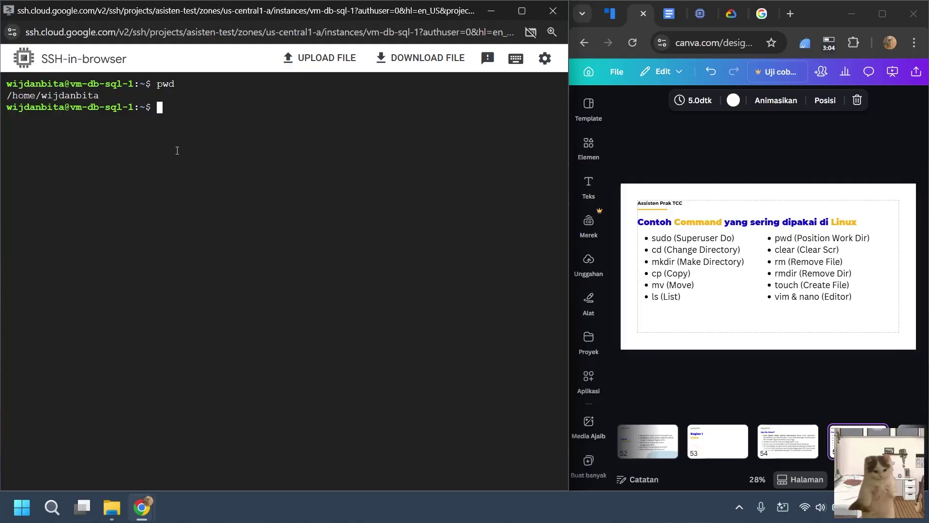
type("clear")
key("Return")
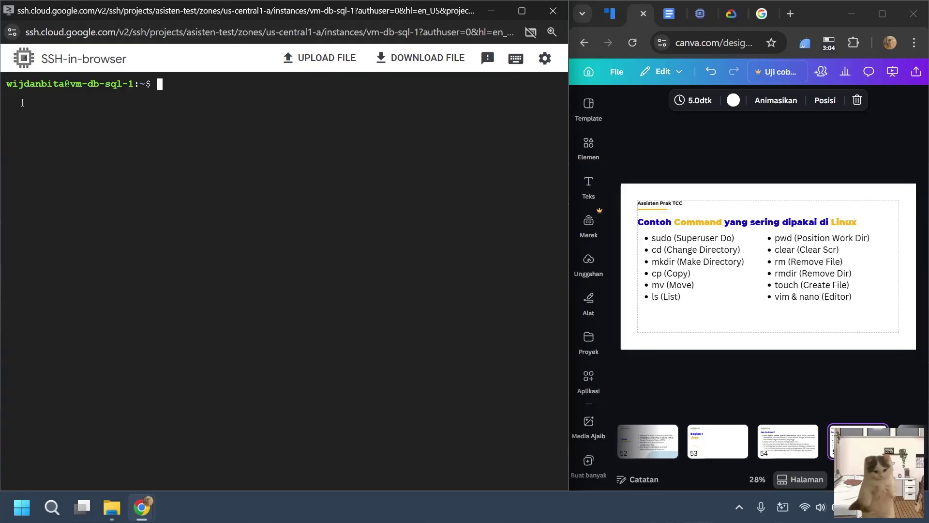
List the home directory with ls, then clear the terminal again.
left_click_drag(23, 102, 164, 103)
left_click(186, 224)
type("ls")
key("Return")
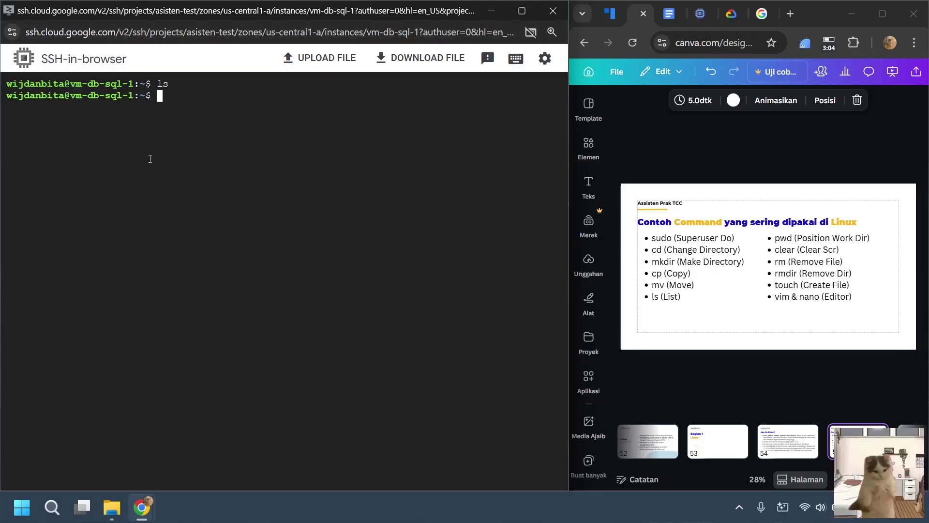
type("cd home")
key("BackSpace")
key("BackSpace")
key("BackSpace")
key("BackSpace")
key("BackSpace")
key("BackSpace")
key("BackSpace")
type("clear")
key("Return")
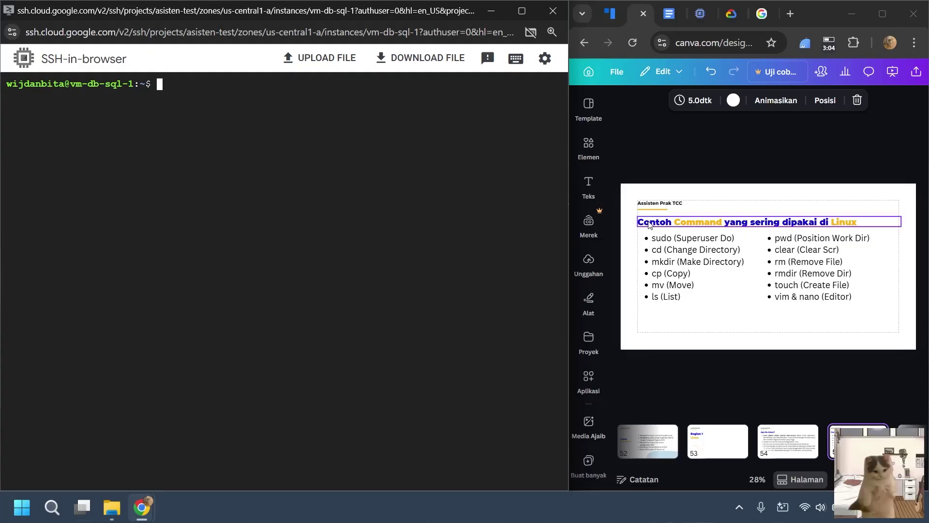
Following the MariaDB guide, run 'sudo apt update && sudo apt upgrade -y' on the VM.
left_click(669, 13)
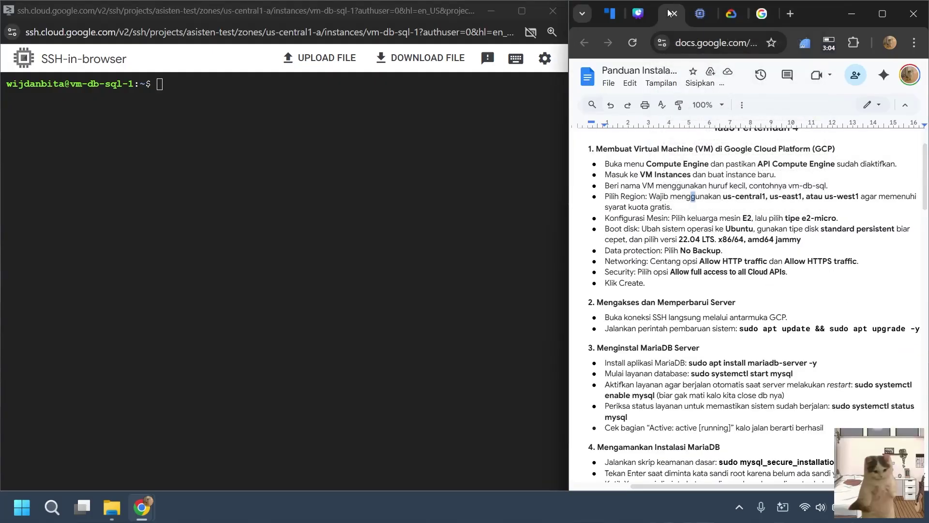
scroll(733, 232, "down", 1)
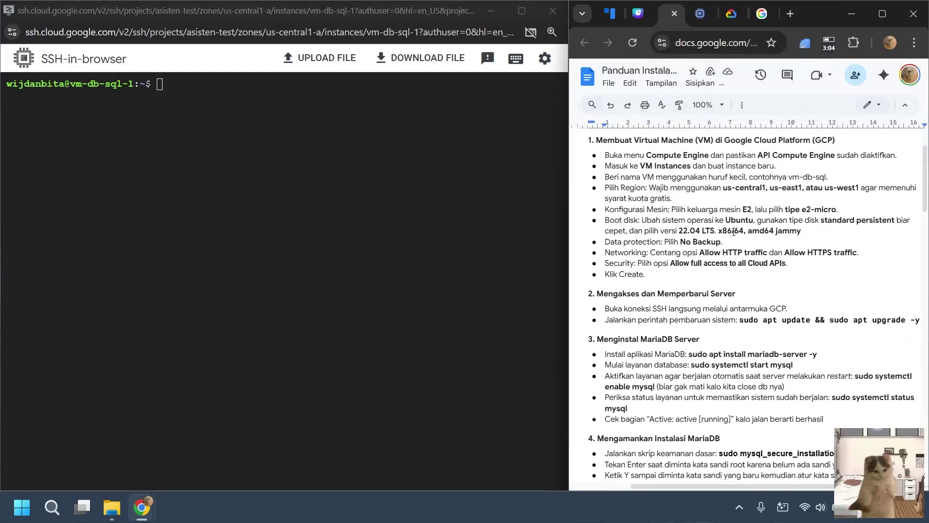
scroll(734, 231, "down", 1)
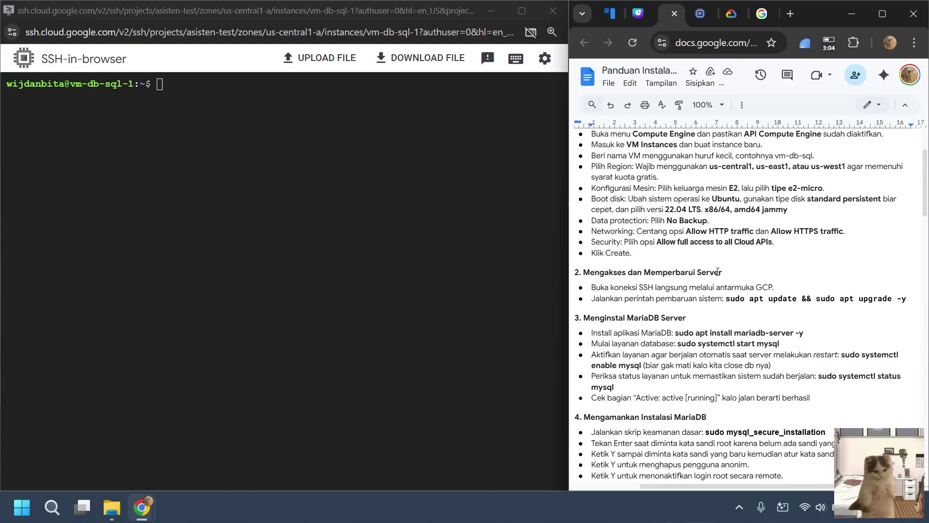
scroll(717, 274, "down", 1)
left_click(732, 257)
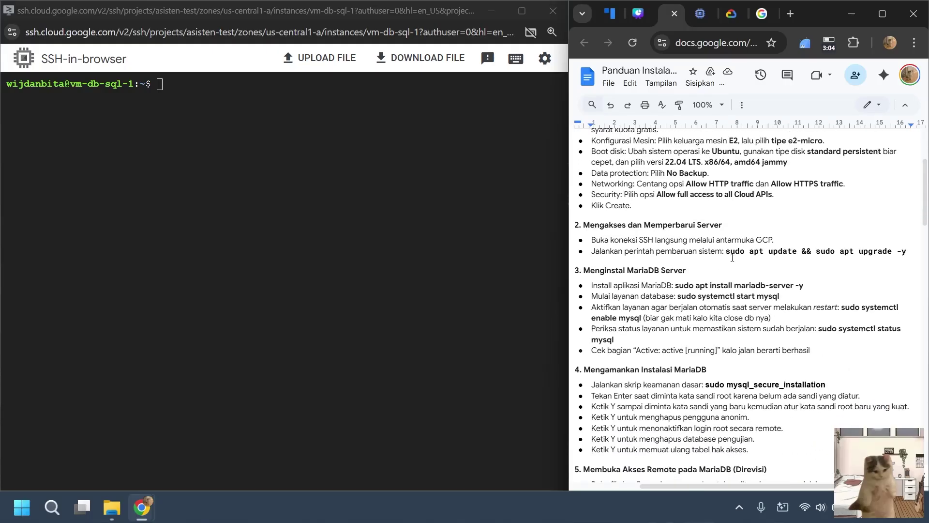
left_click(460, 213)
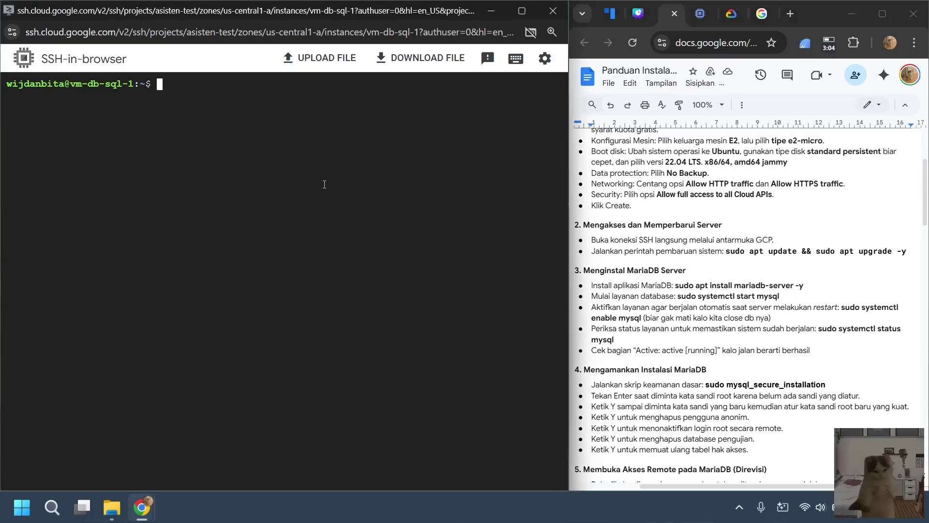
type("s")
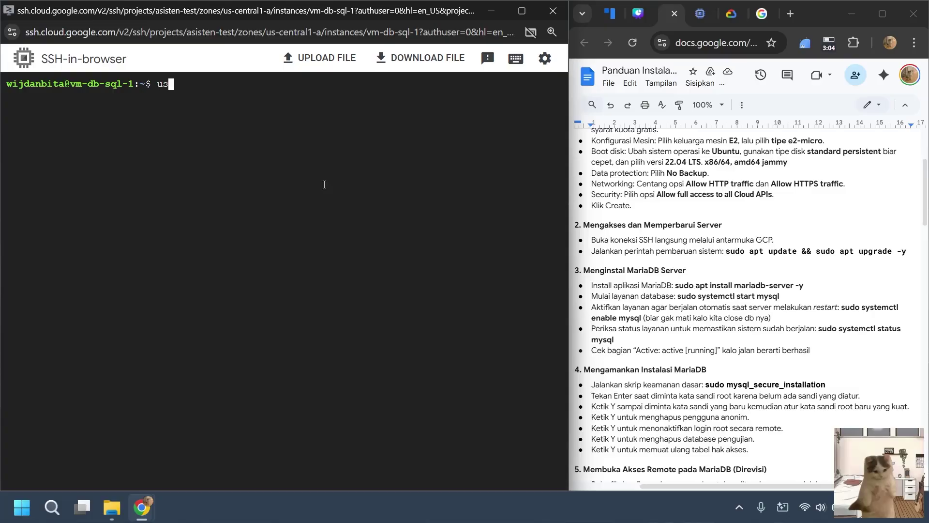
type("udo apt update &")
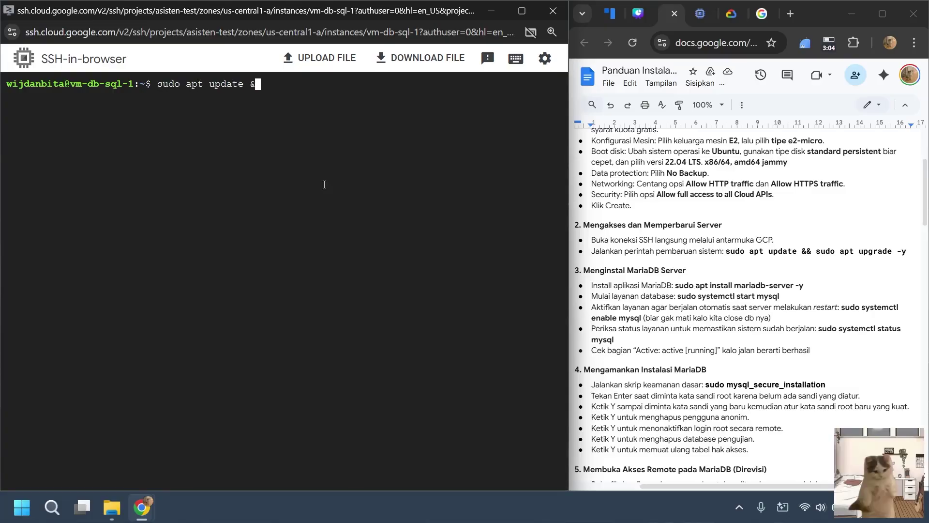
type("& sudo apt upgrade -y")
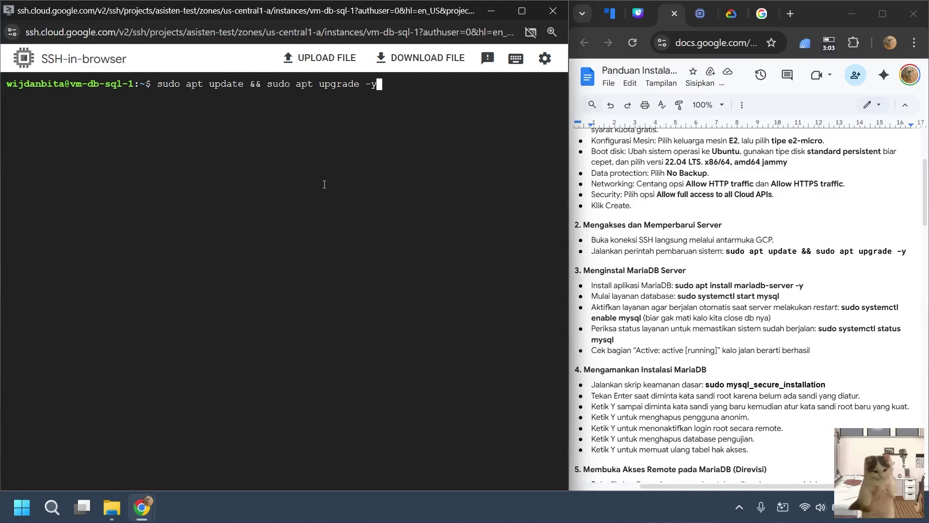
key("Return")
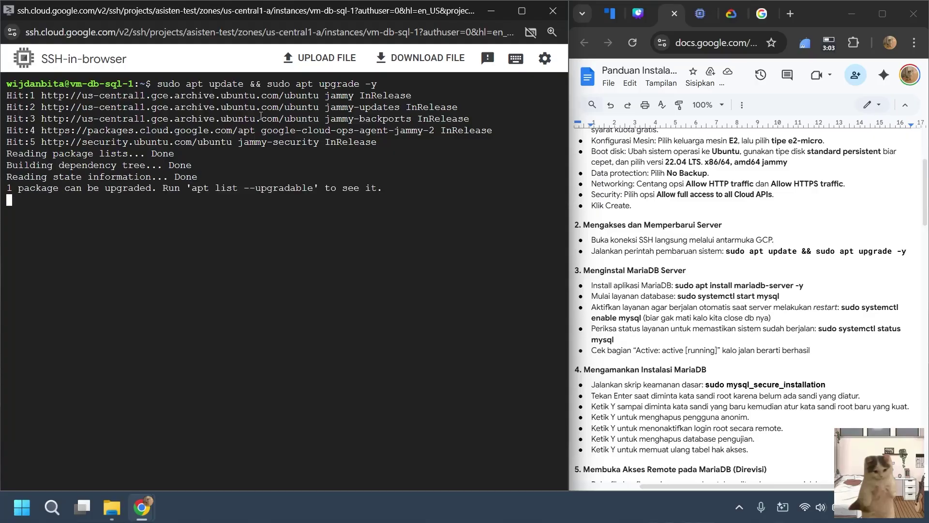
Review the finished upgrade, including sosreport 4.10.2, and clear the terminal.
left_click(739, 507)
left_click(739, 507)
scroll(278, 287, "up", 3)
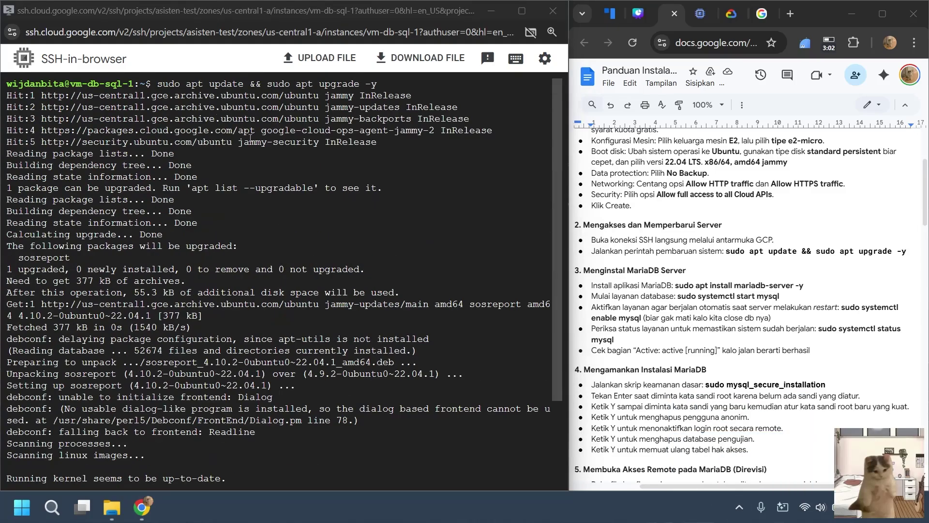
scroll(263, 181, "down", 3)
scroll(262, 184, "up", 3)
left_click_drag(155, 85, 390, 85)
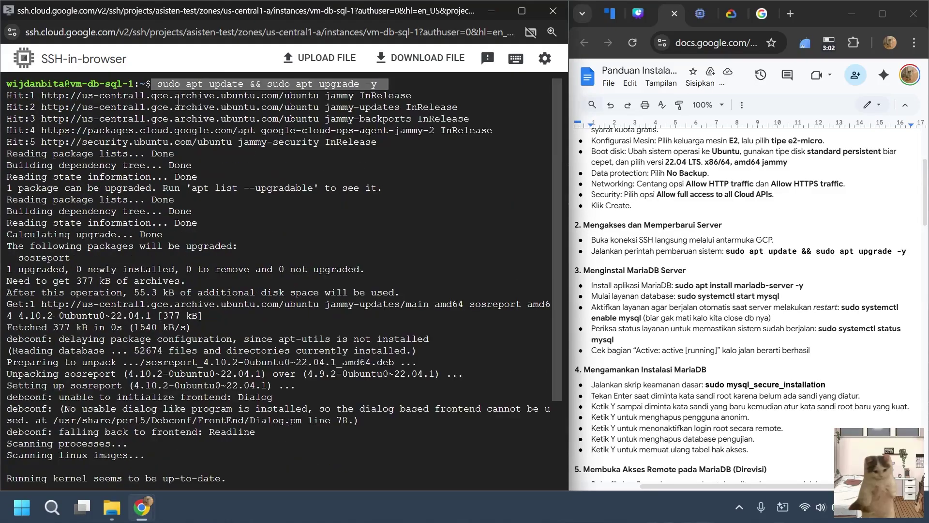
scroll(178, 100, "down", 3)
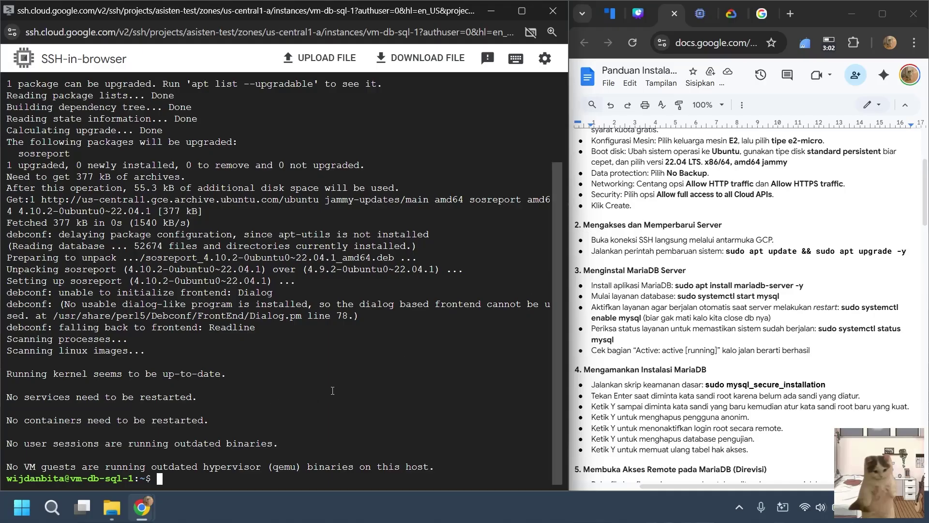
type("clear")
key("Return")
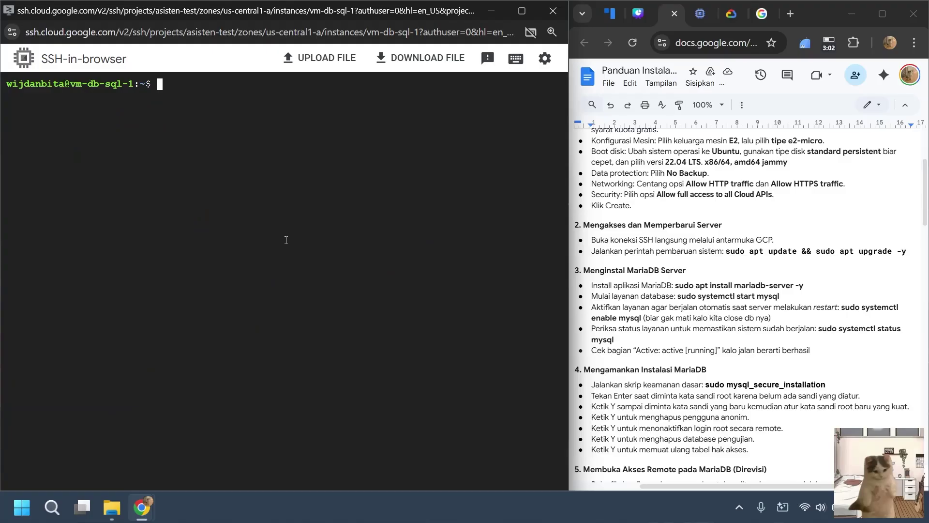
Install MariaDB server 10.6 with 'sudo apt install mariadb-server -y'.
type("sudo apt install")
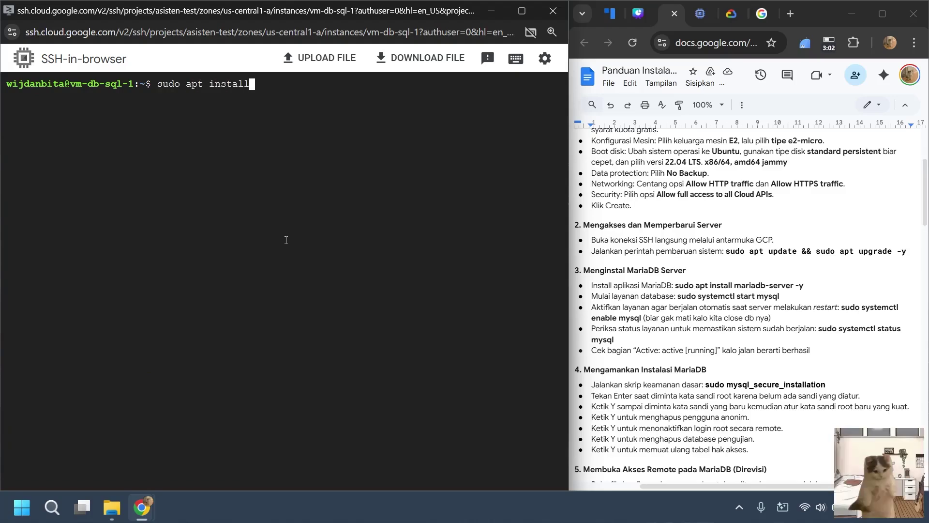
type(" mari")
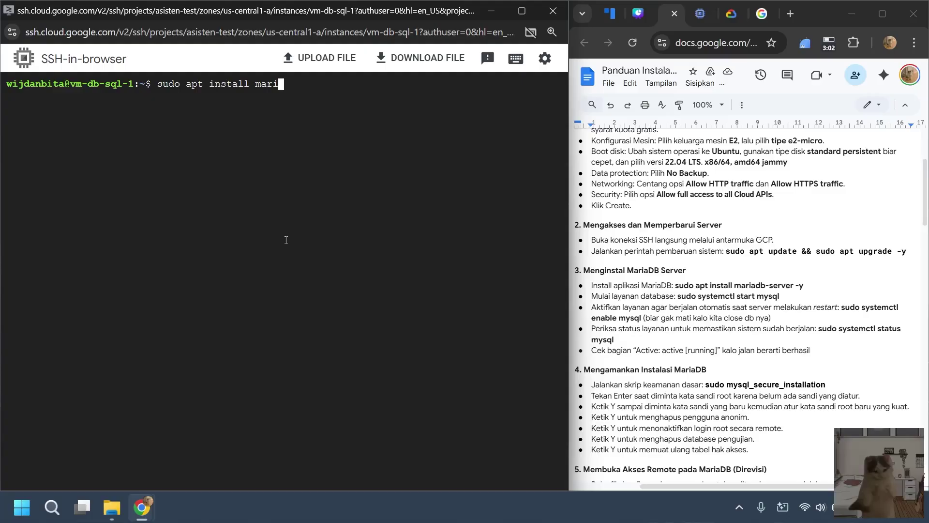
type("adb-server")
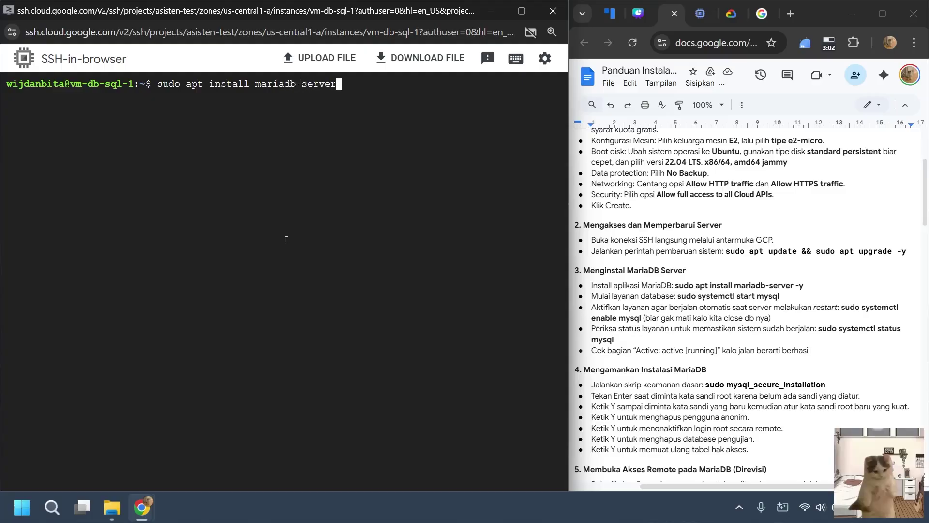
type(" -y")
key("Return")
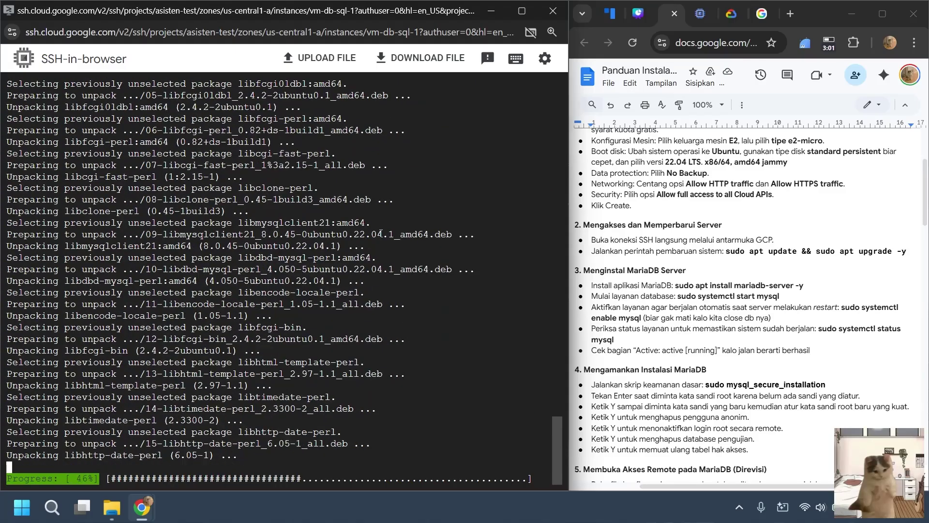
scroll(750, 305, "down", 1)
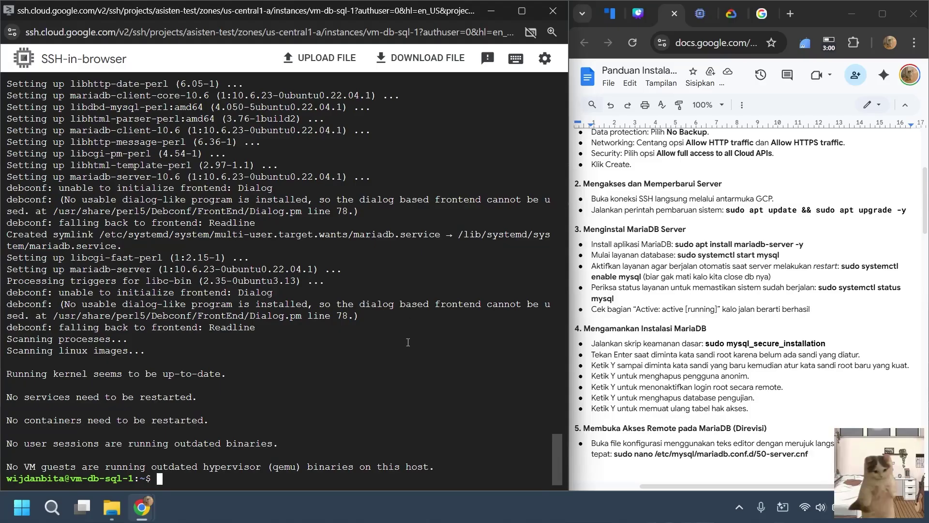
Start MariaDB with 'sudo systemctl start mysql', correcting a mistyped first attempt.
type("sudo sysmtemctl")
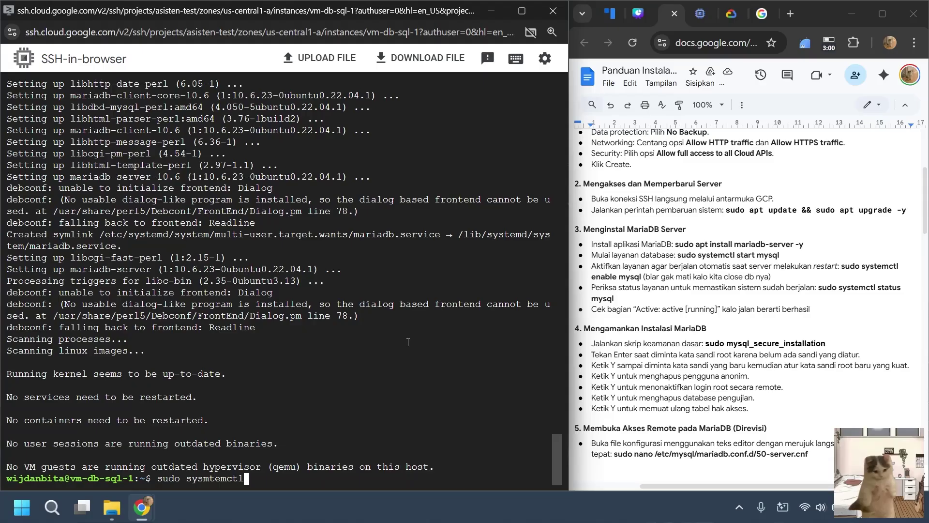
type(" start mysql")
key("Return")
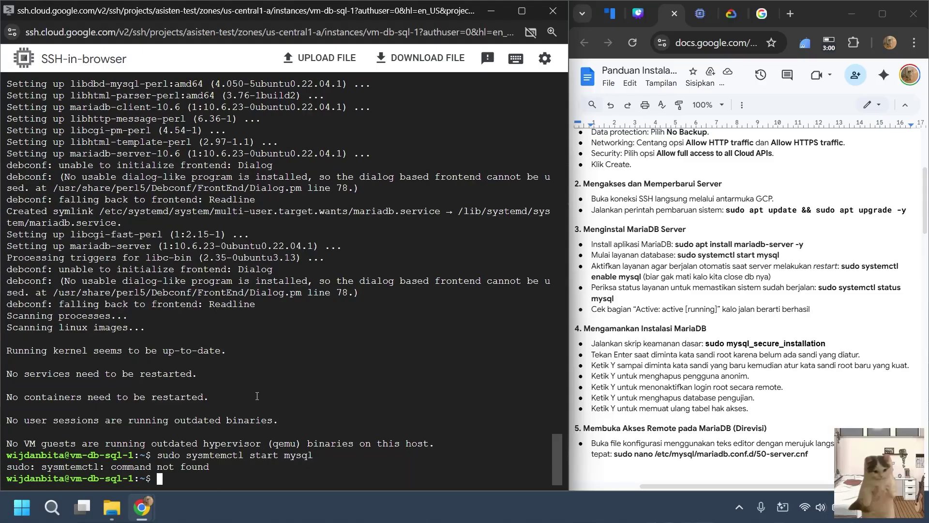
type("sudo system")
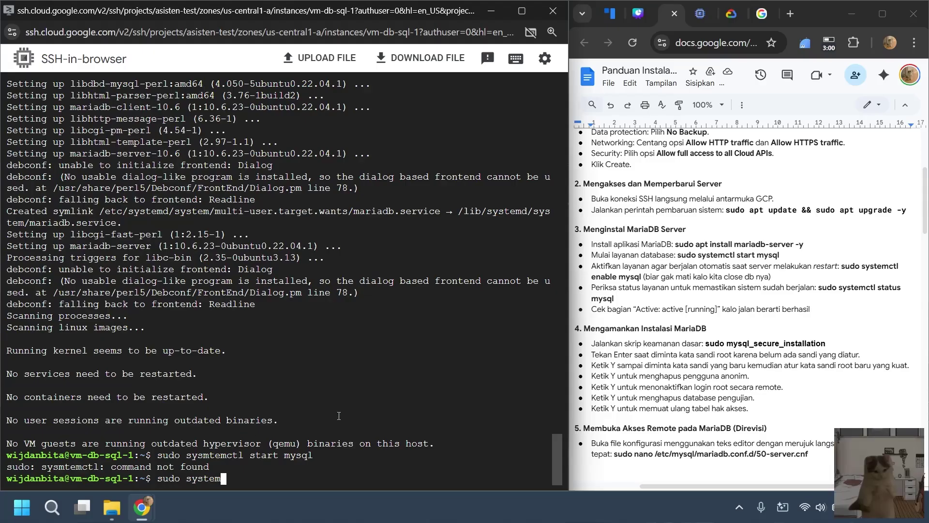
type("ct")
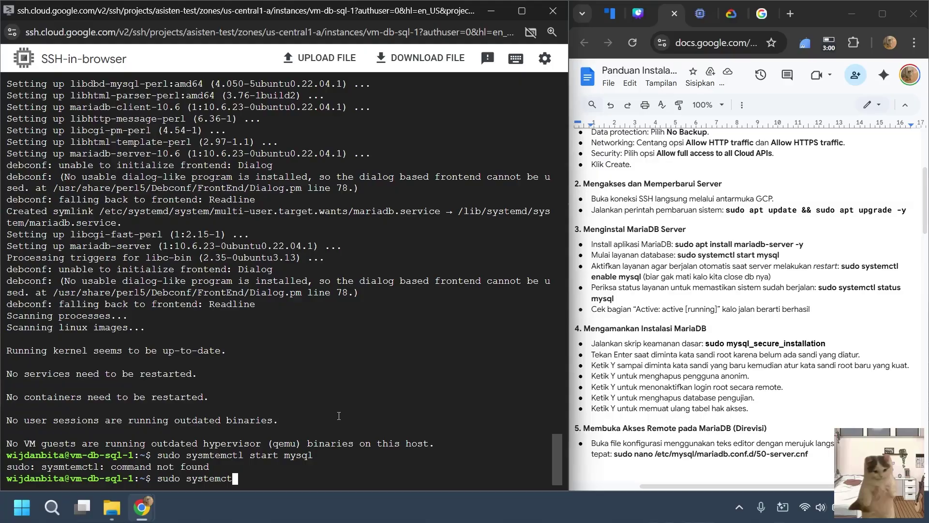
type("l sta")
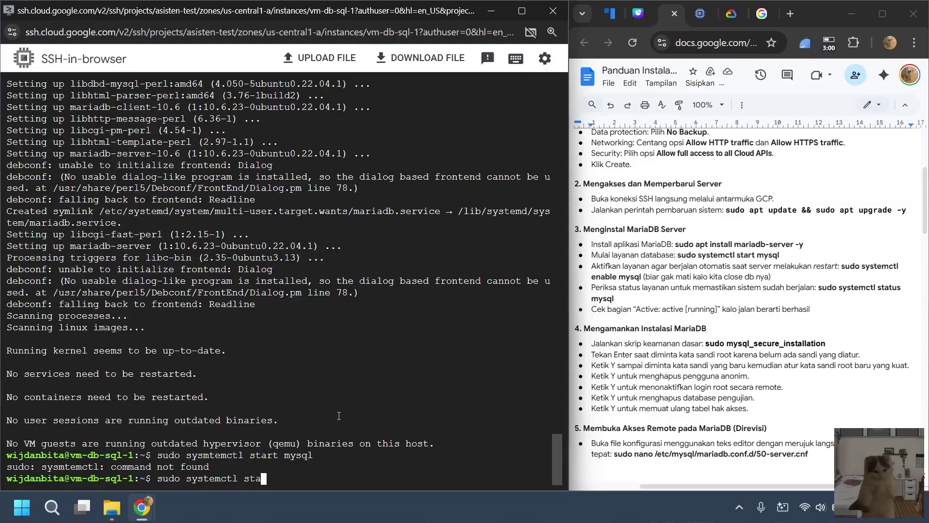
type("rt mysql")
key("Return")
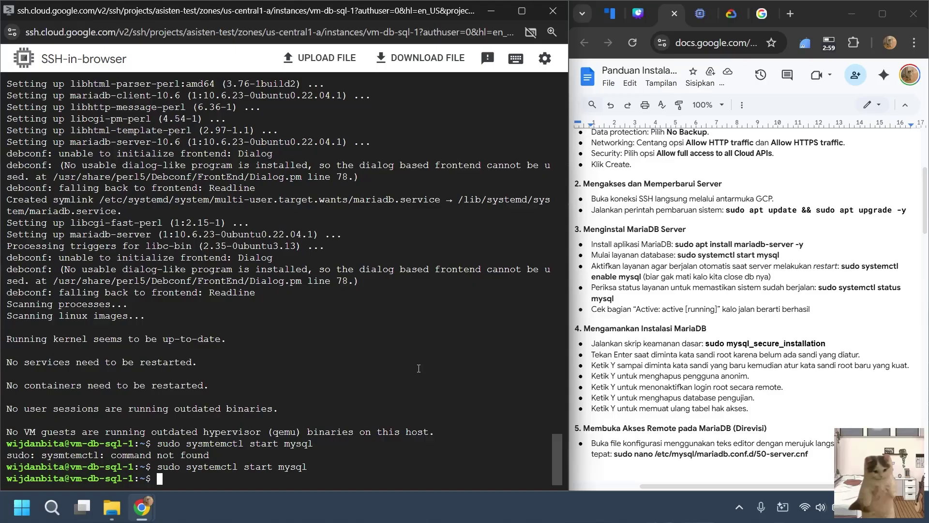
Enable mysql at boot and confirm its status shows active (running).
type("so")
key("BackSpace")
type("udo systemctl ")
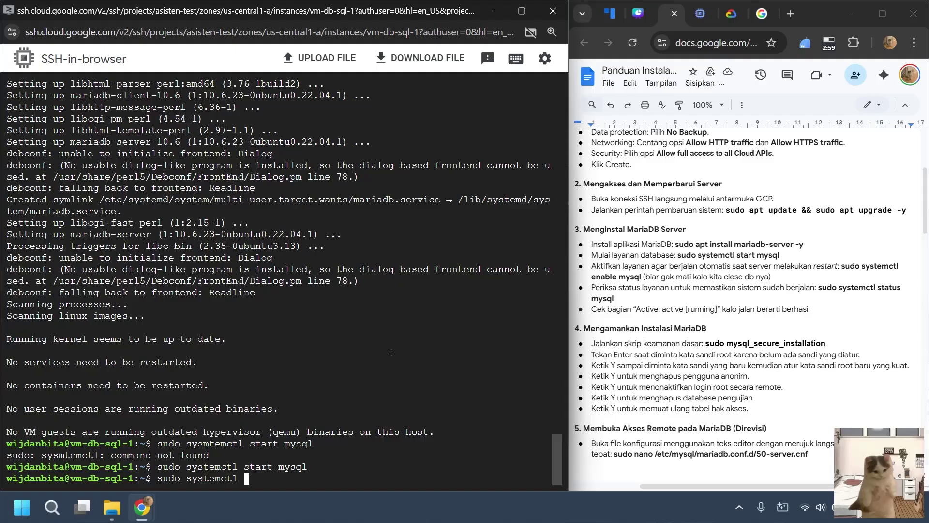
type("enable mysql")
key("Return")
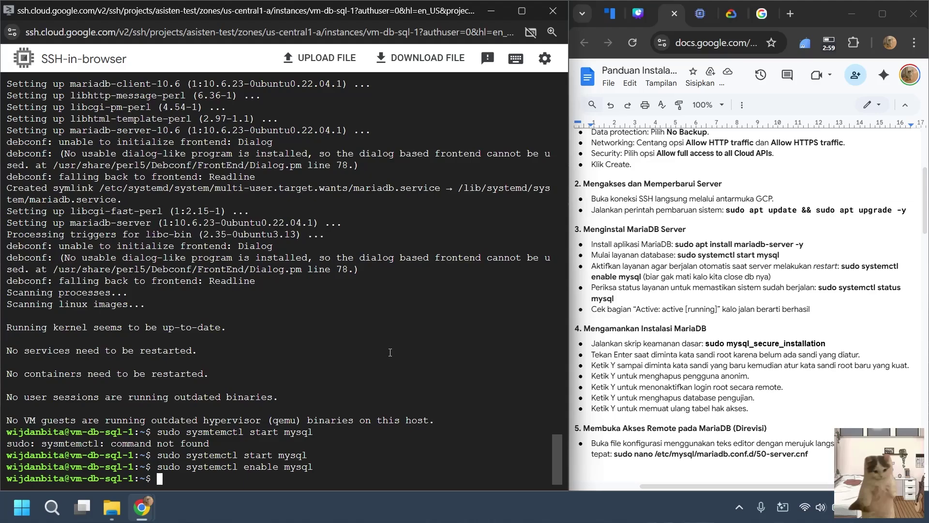
type("sudo systemctl ")
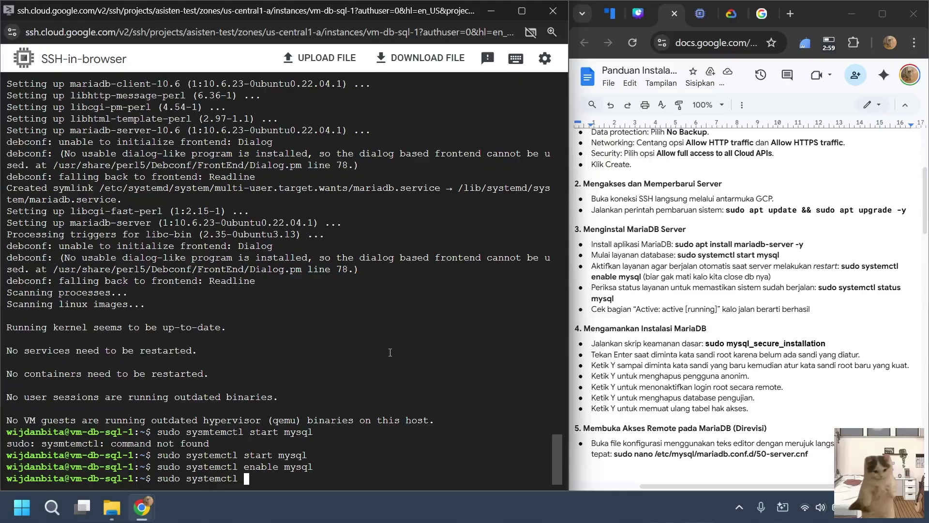
type("status mysql")
key("Return")
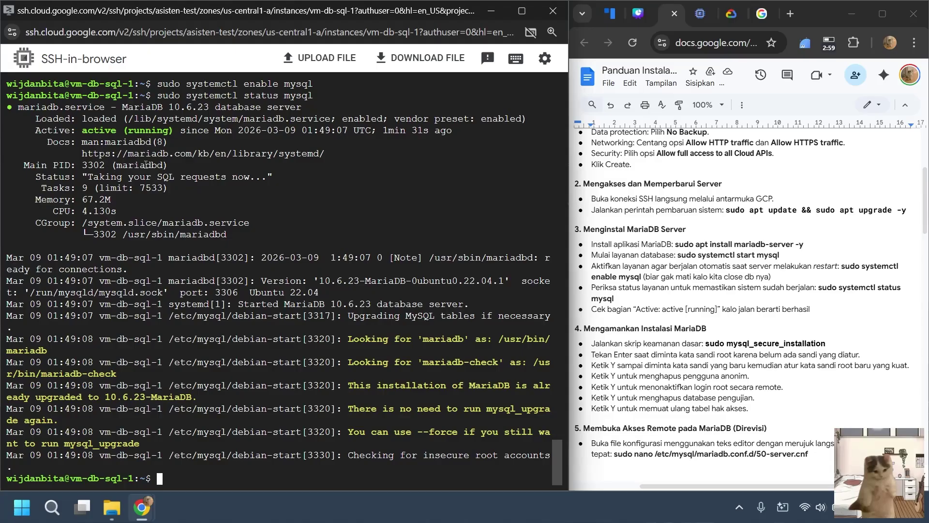
scroll(664, 256, "down", 3)
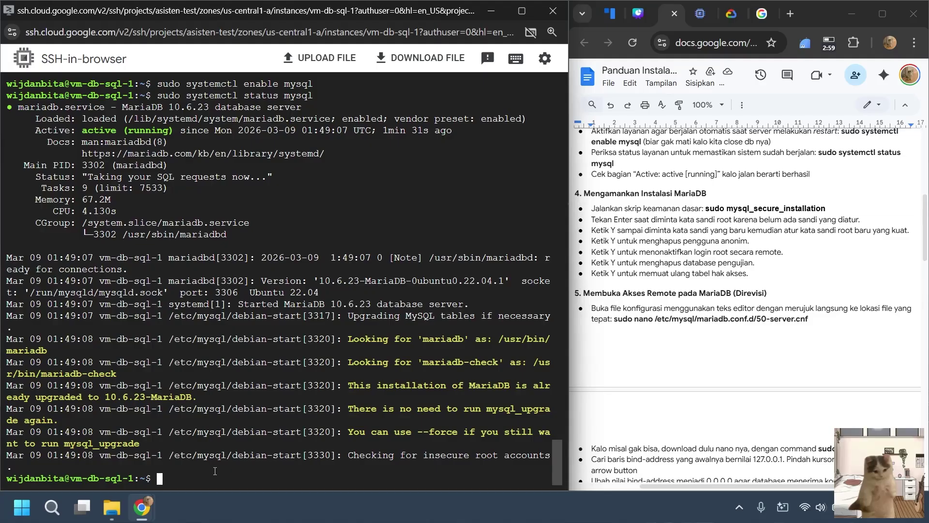
Clear the terminal and start the sudo mysql_secure_installation script.
type("clear")
key("Return")
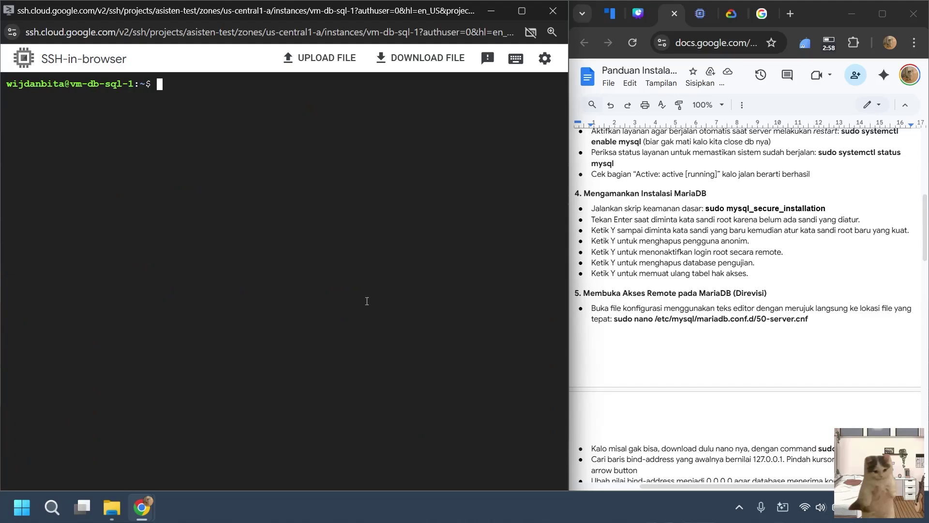
type("sudo mysql_secure_")
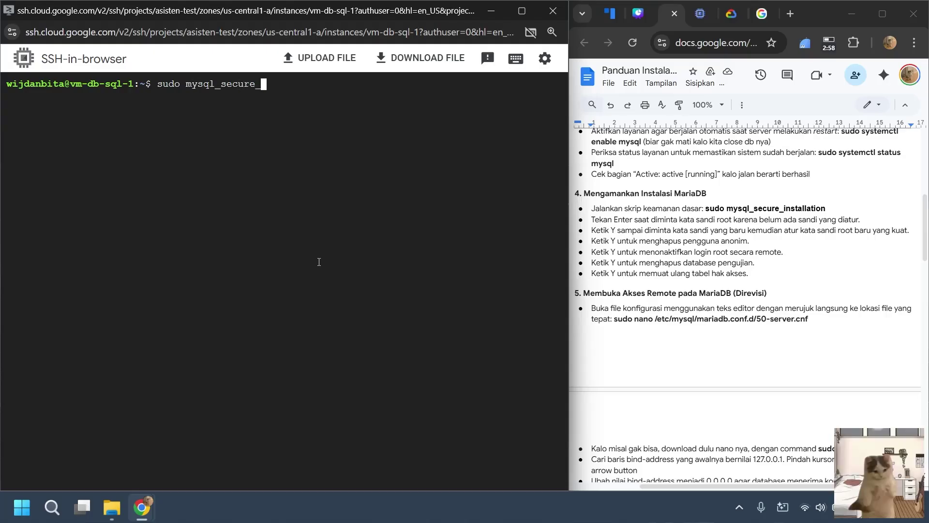
type("installation")
key("Return")
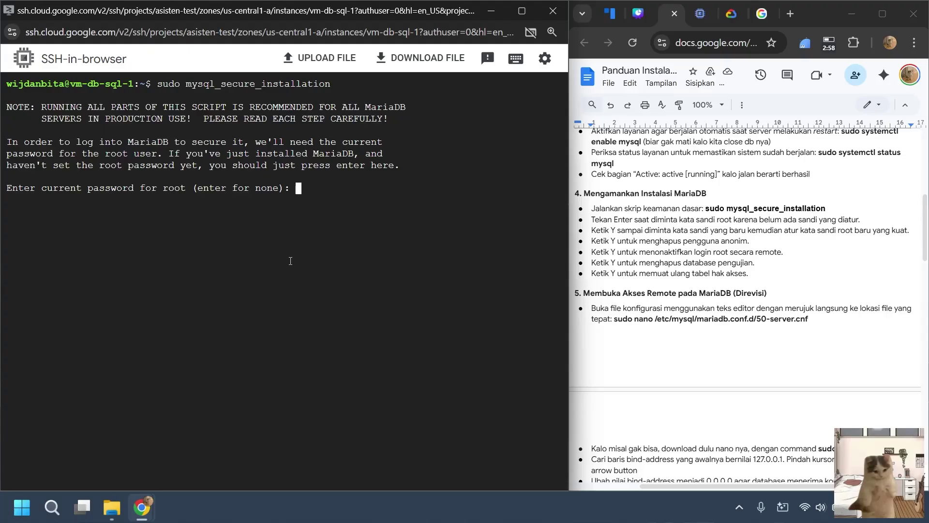
Skip the current root password, switch to unix_socket authentication and set a new root password.
key("Return")
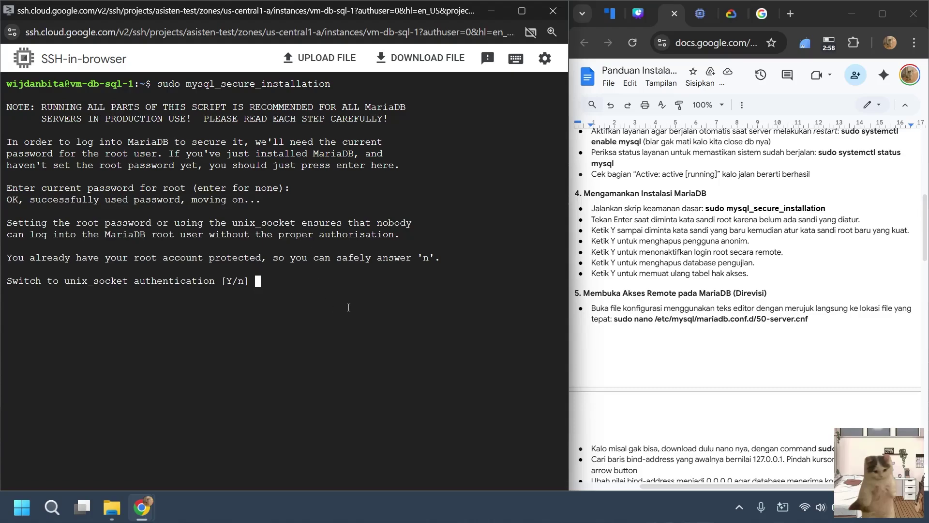
type("y")
key("Return")
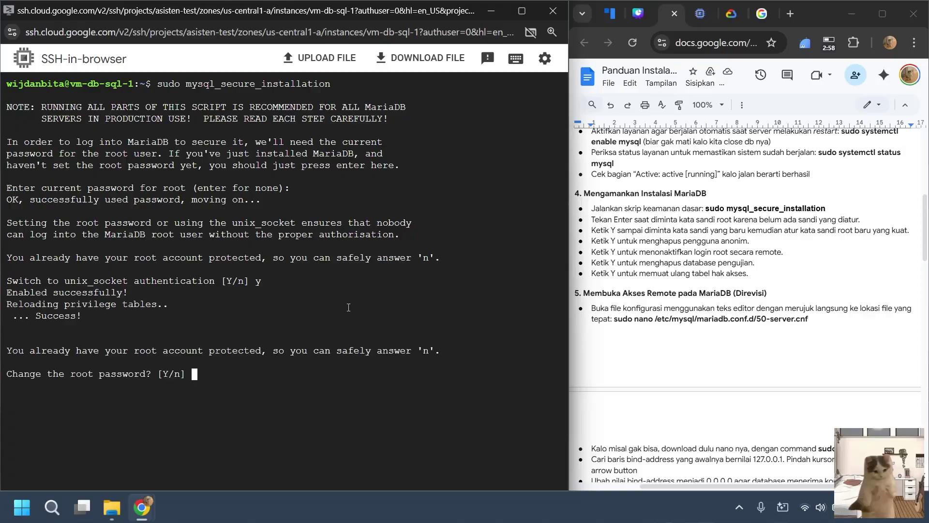
type("y")
key("Return")
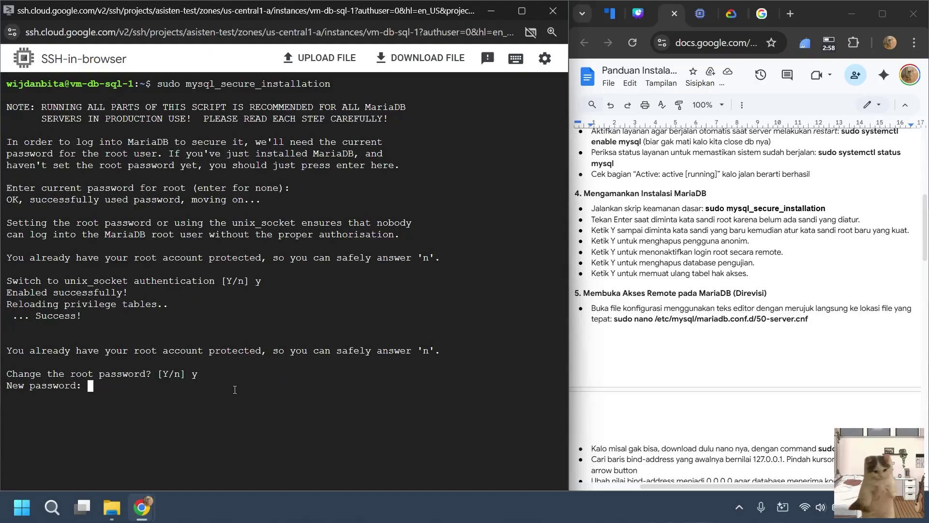
key("Return")
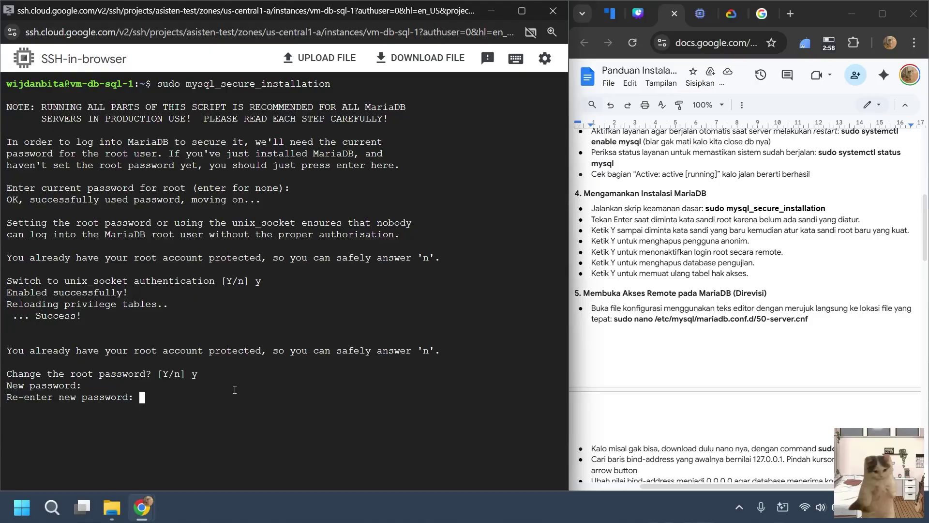
key("Return")
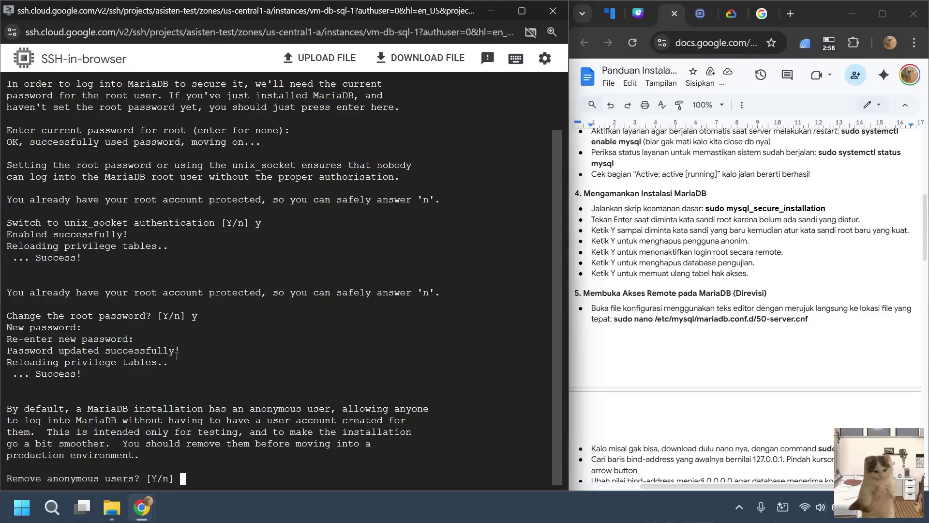
Remove anonymous users, disallow remote root login, drop the test database and reload privilege tables.
type("y")
key("Return")
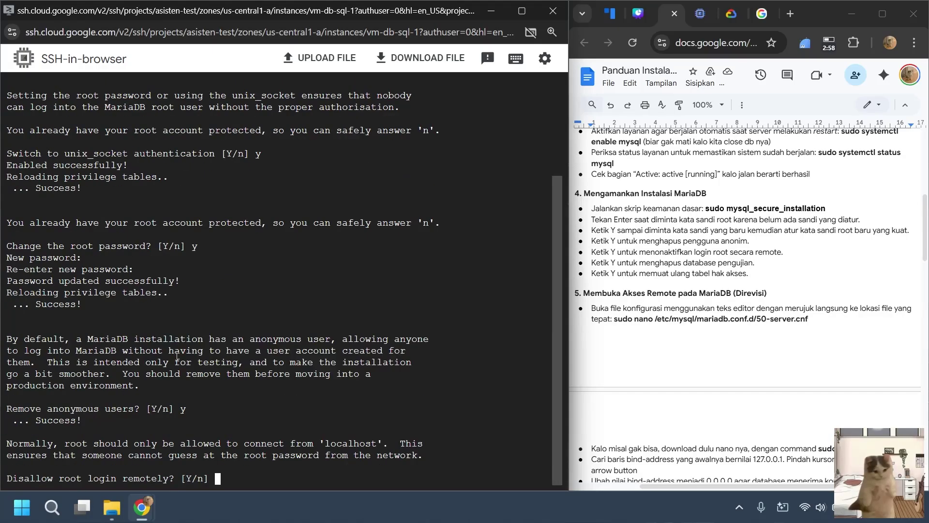
type("y")
key("Return")
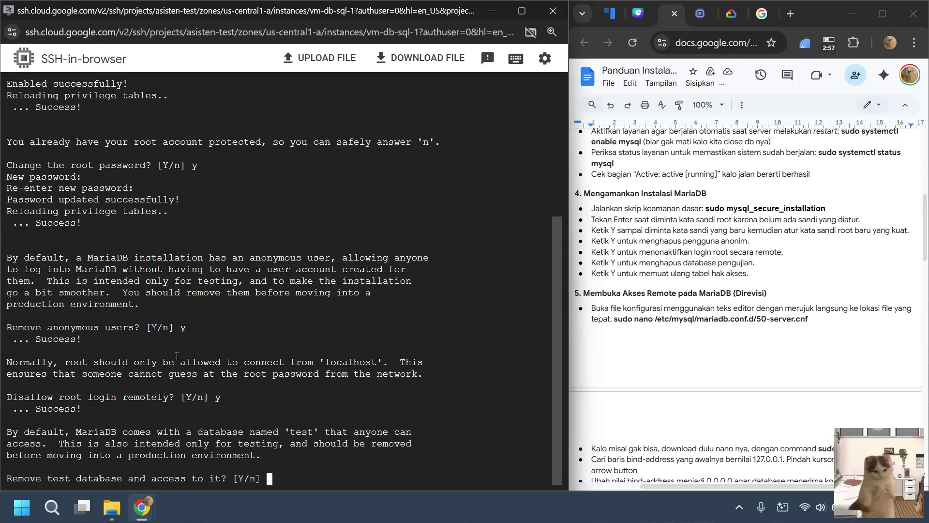
type("y")
key("Return")
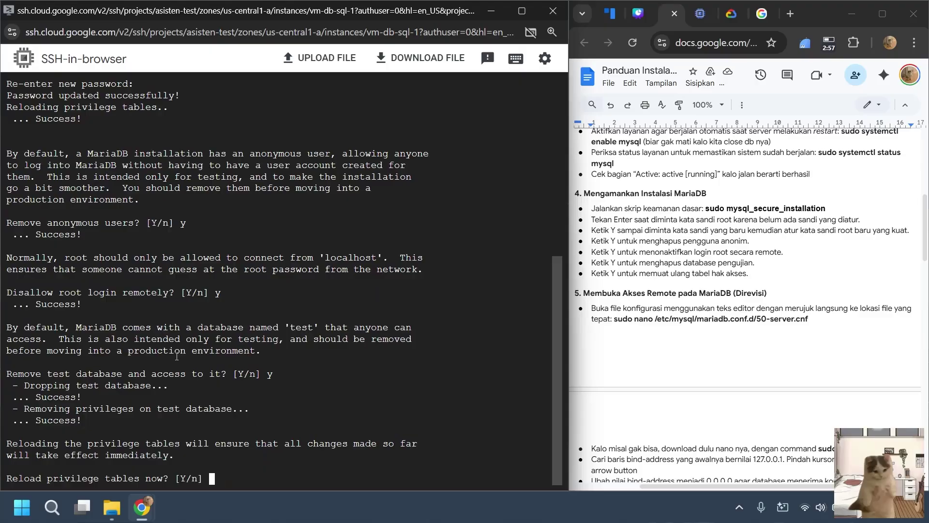
type("y")
key("Return")
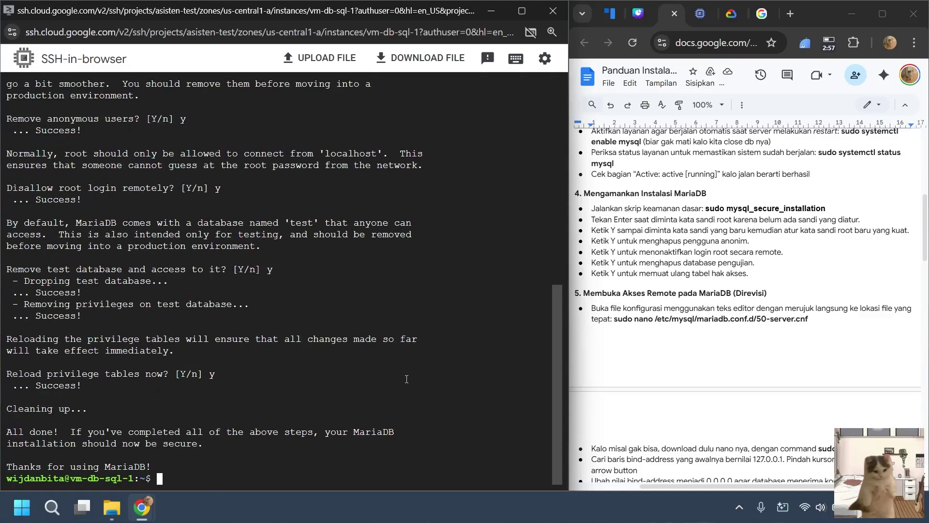
Clear the terminal and try opening /etc/mysql/mariadb.conf.d/50-server.cnf with sudo nano, which fails: nano isn't installed.
scroll(754, 298, "down", 3)
scroll(753, 298, "down", 1)
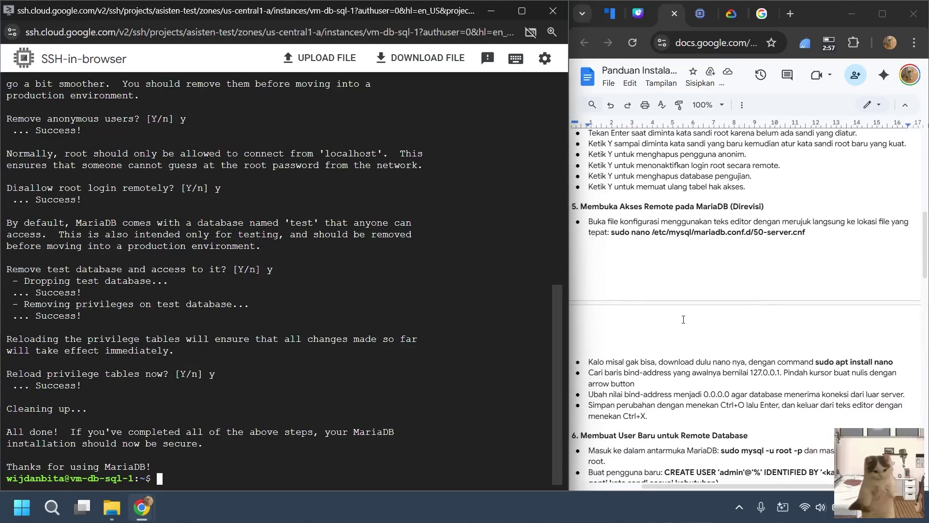
scroll(683, 319, "down", 1)
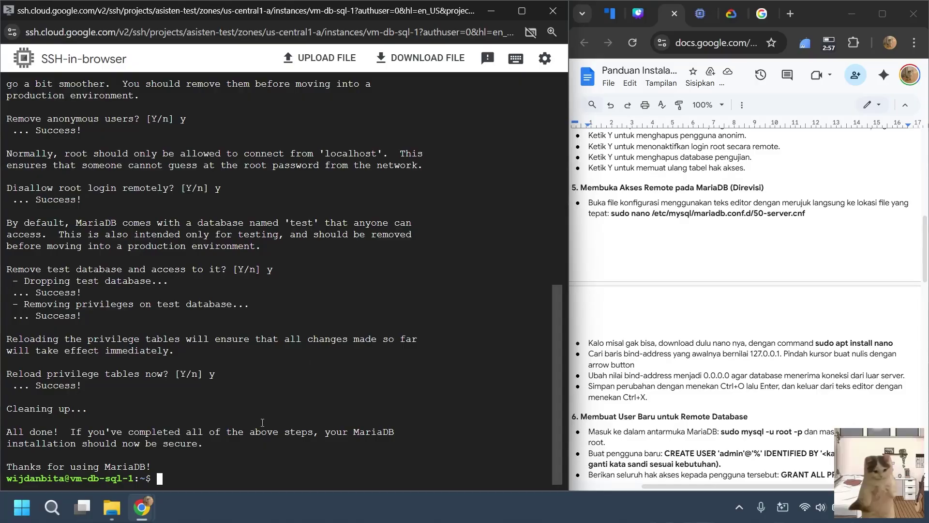
type("clear")
key("Return")
type("sudo nano")
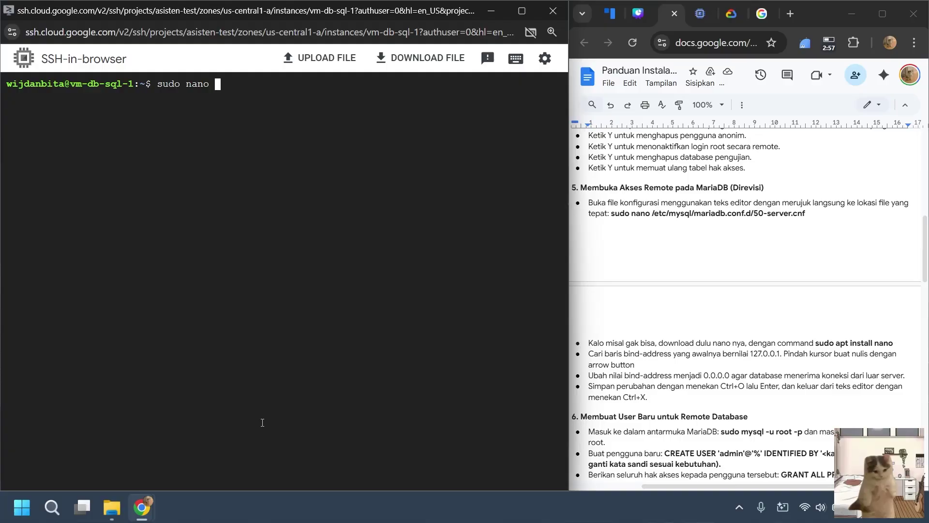
type(" /etc/mysql/mariad")
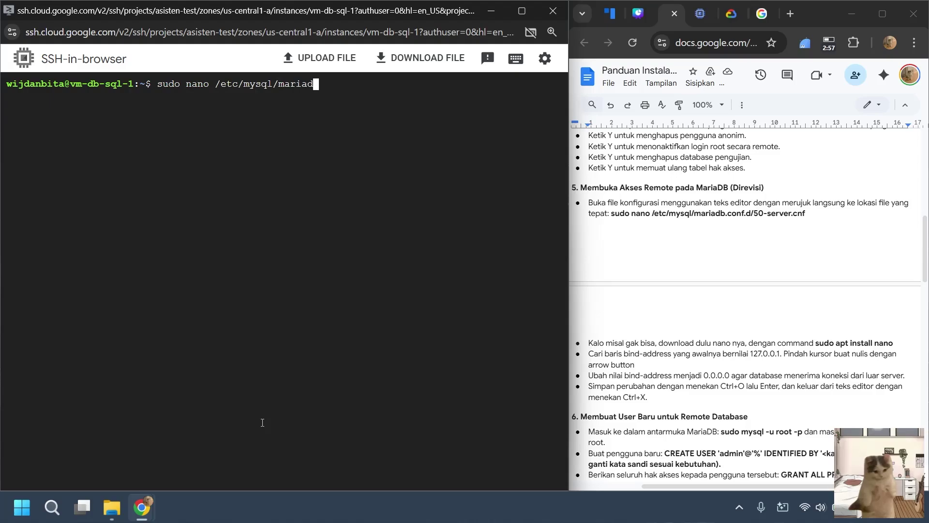
type("b.con")
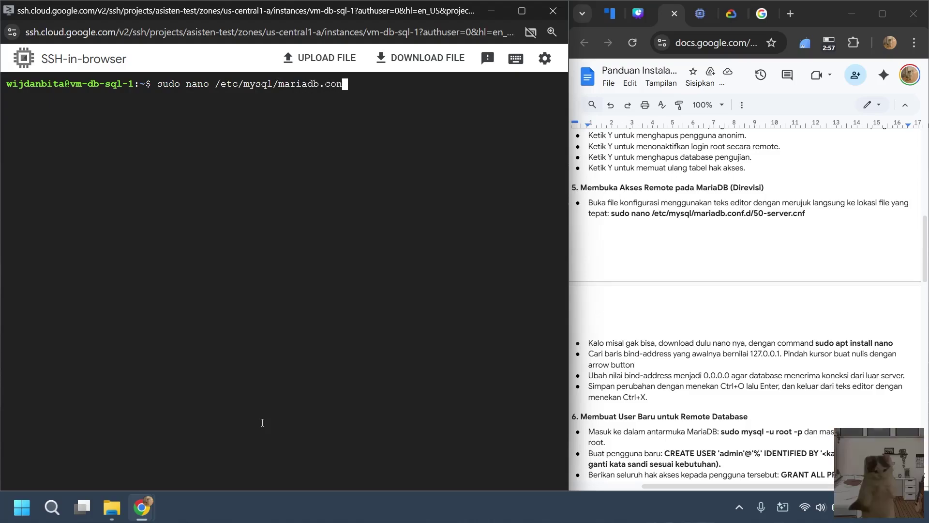
type("f.d/50")
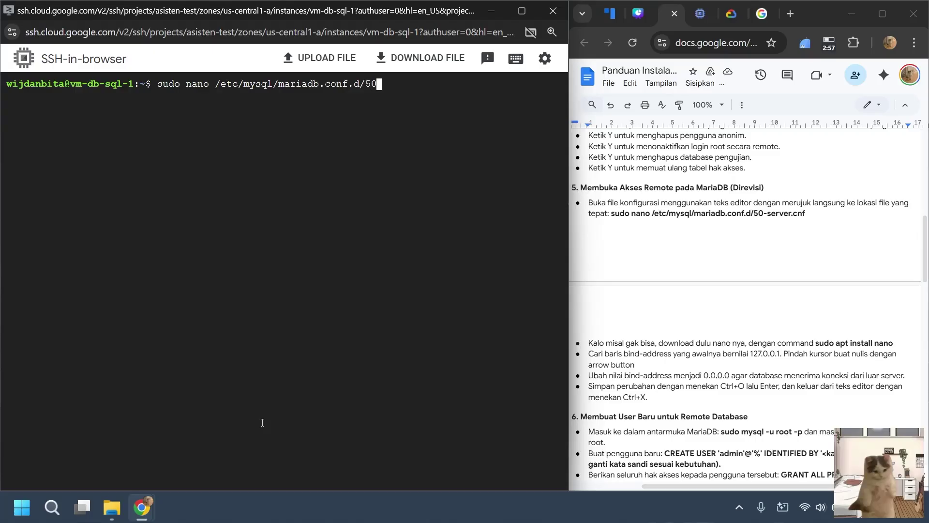
type("-server.cnf")
key("Return")
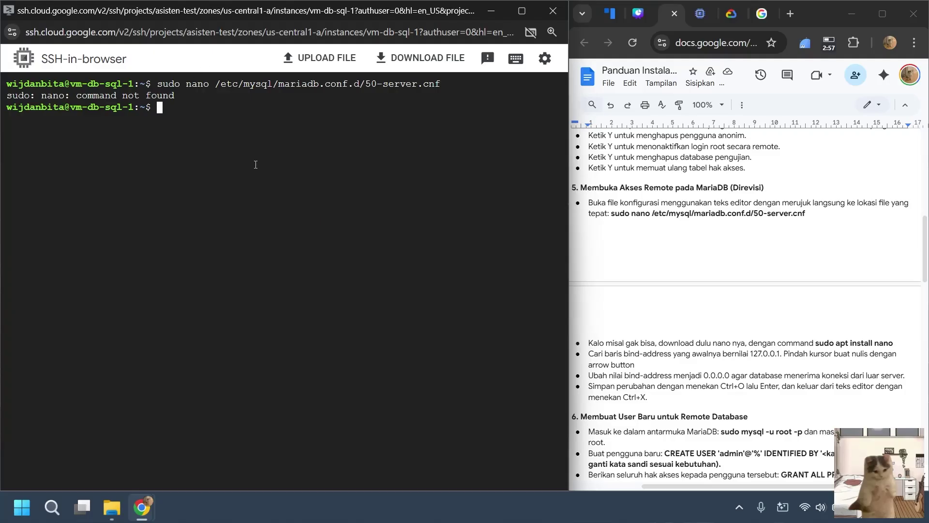
Install nano on the VM with sudo apt install nano.
type("sudo apt install nano")
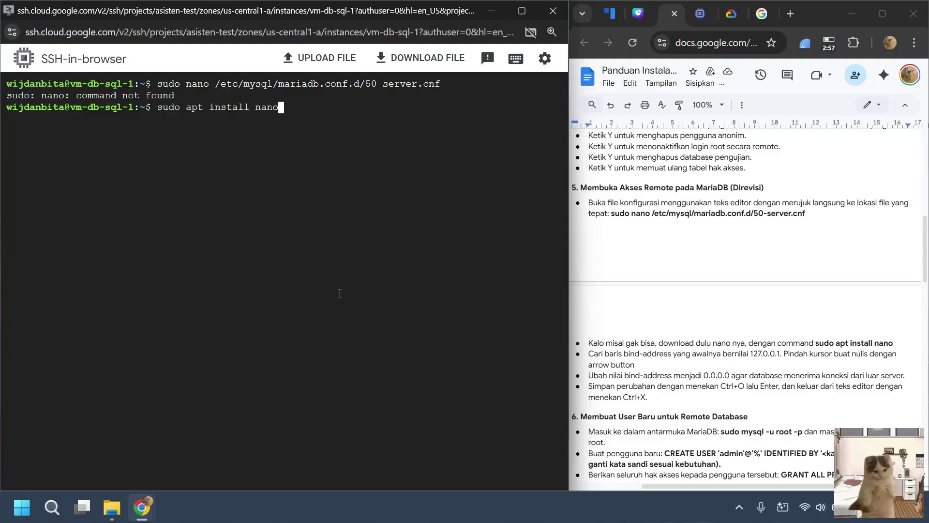
key("Return")
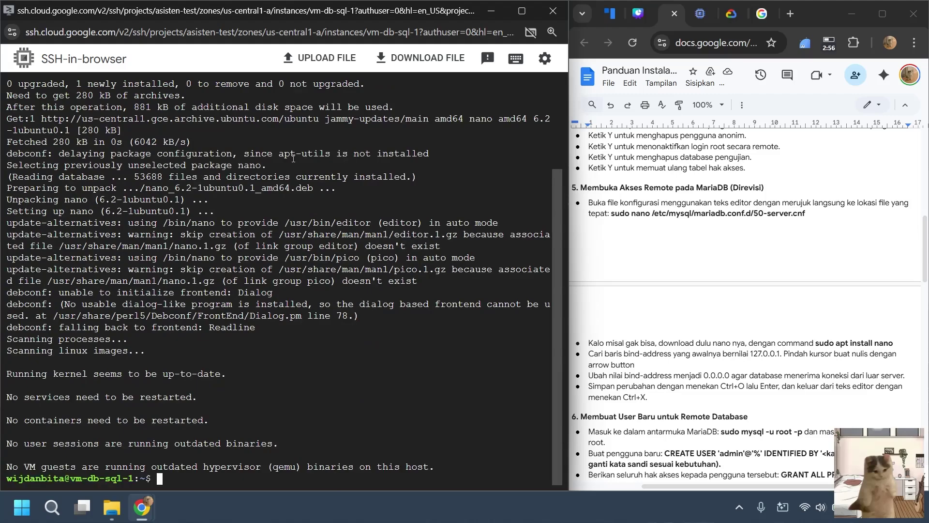
scroll(293, 158, "up", 5)
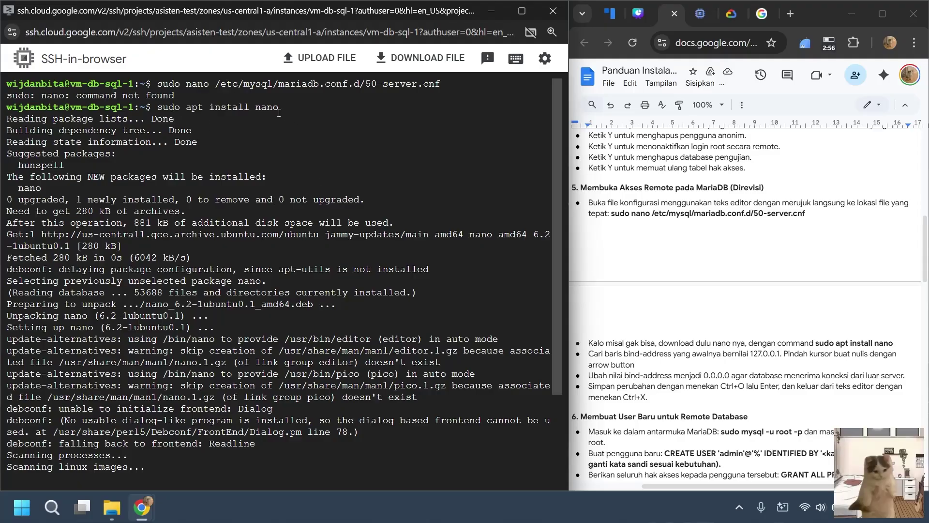
scroll(278, 114, "down", 5)
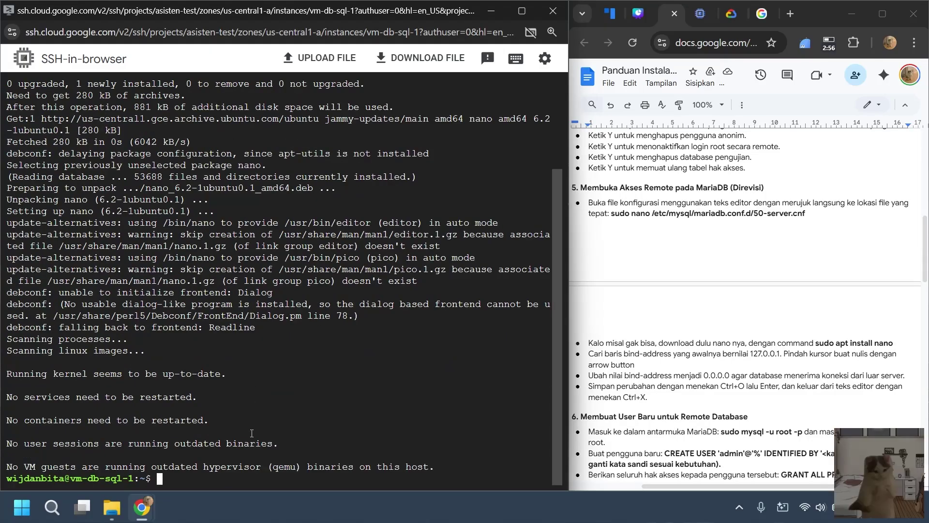
Reopen /etc/mysql/mariadb.conf.d/50-server.cnf in nano with sudo.
type("sudo apt install nano")
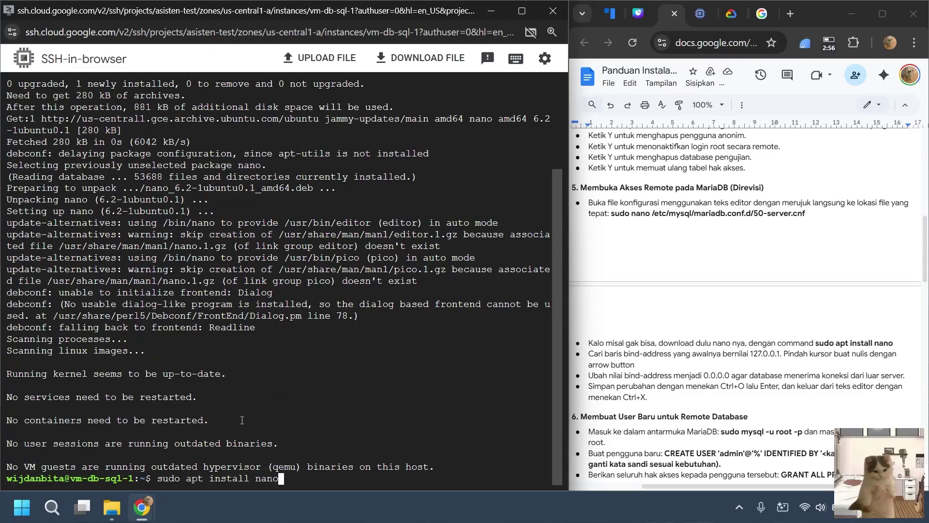
key("Up")
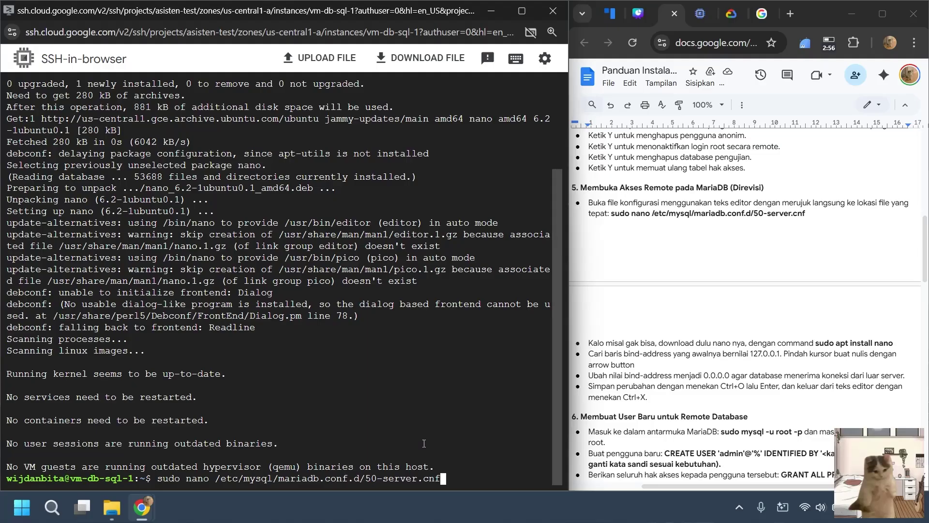
key("Return")
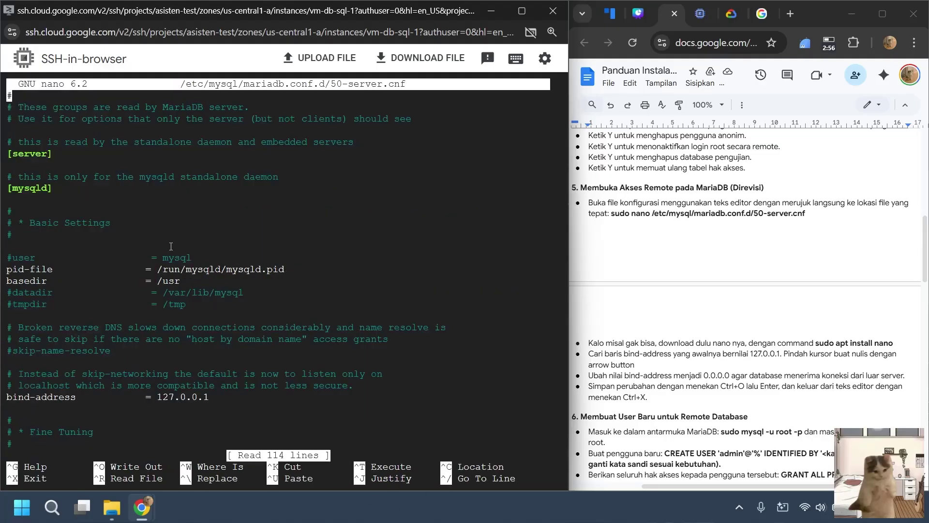
Change bind-address in 50-server.cnf from 127.0.0.1 to 0.0.0.0.
key("Down")
key("Down")
key("Down")
key("Down")
key("Down")
key("Down")
key("Down")
key("Down")
key("Down")
key("Down")
key("Down")
key("Down")
key("Down")
key("Down")
key("Down")
key("Down")
key("Down")
key("Down")
key("Down")
key("Down")
key("Down")
key("Down")
key("Down")
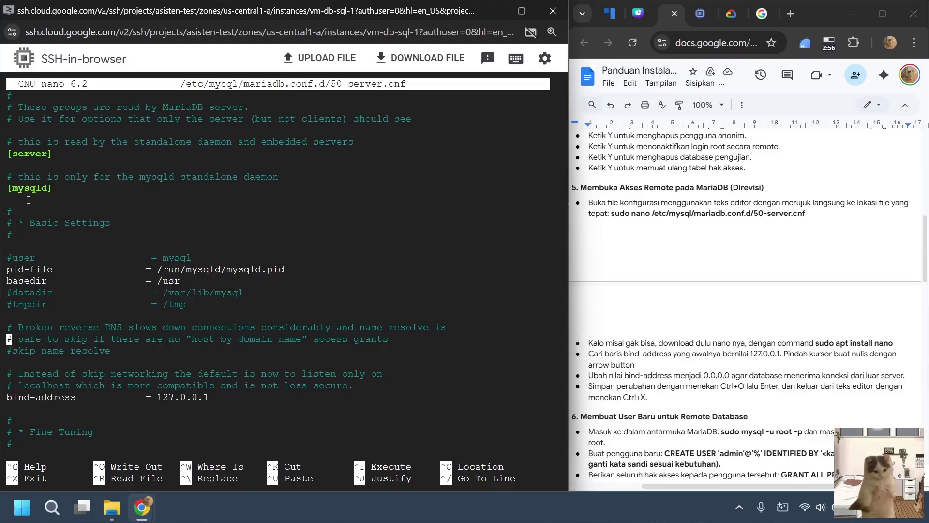
key("Down")
key("Down")
key("Right")
key("Right")
key("Right")
key("Right")
key("Right")
key("Right")
key("Right")
key("Right")
key("Right")
key("Right")
key("Right")
key("Right")
key("Down")
key("Down")
key("Down")
key("Right")
key("Right")
key("Right")
key("Right")
key("Right")
key("Left")
key("Left")
key("Up")
key("Up")
key("Up")
key("Left")
key("Left")
key("Left")
key("Left")
key("Left")
key("Left")
key("Left")
key("Left")
key("Left")
key("Left")
key("Left")
key("Left")
key("Right")
key("Right")
key("Right")
key("Right")
key("Right")
key("Right")
key("Right")
key("Right")
key("Right")
key("Right")
key("Right")
key("Right")
key("Right")
key("Right")
key("Right")
key("BackSpace")
key("BackSpace")
key("BackSpace")
key("BackSpace")
key("BackSpace")
key("BackSpace")
key("BackSpace")
key("BackSpace")
key("BackSpace")
type("0.0.0.0")
Save 50-server.cnf and exit nano back to the shell.
key("ctrl+o")
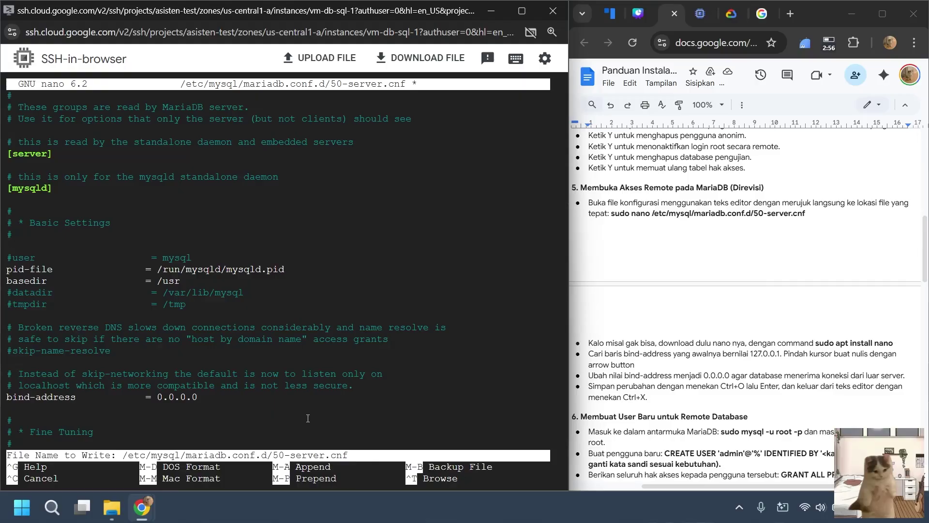
key("Return")
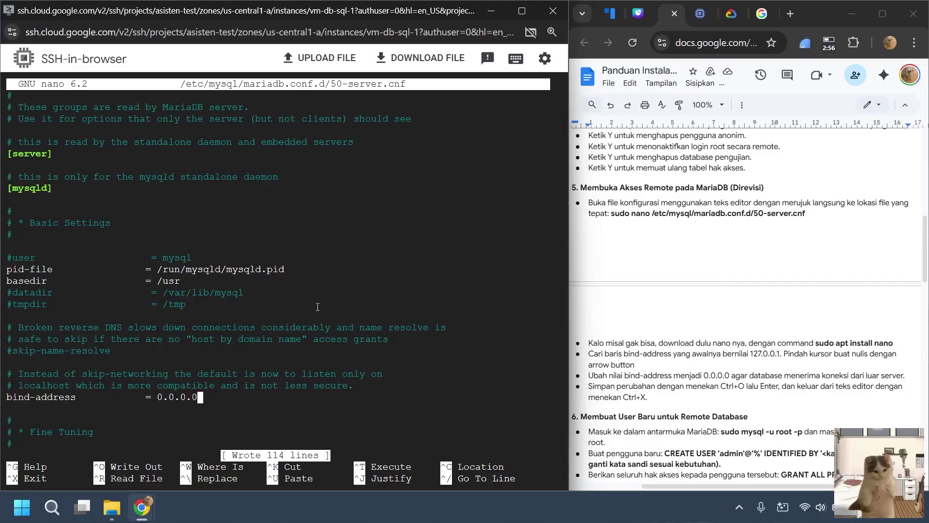
key("ctrl+x")
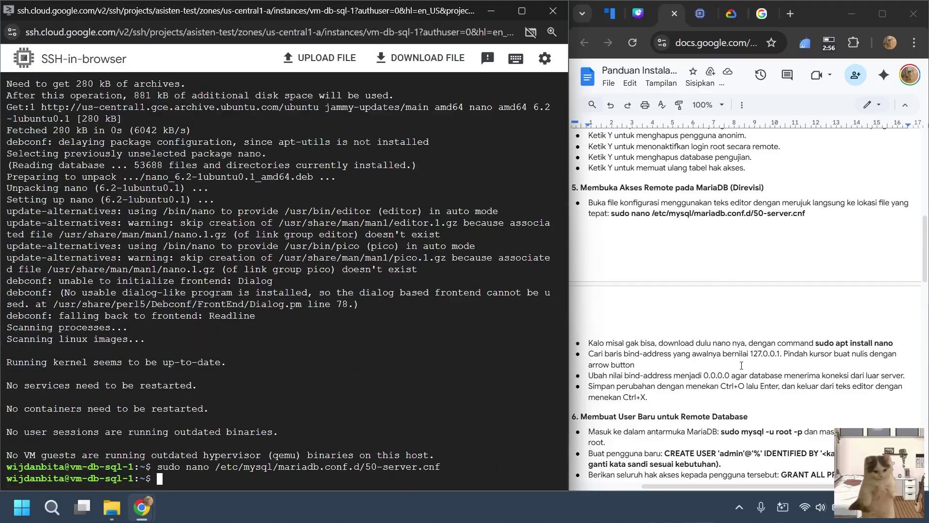
Clear the terminal and type the MariaDB login command sudo mysql -u root -p.
scroll(742, 366, "down", 2)
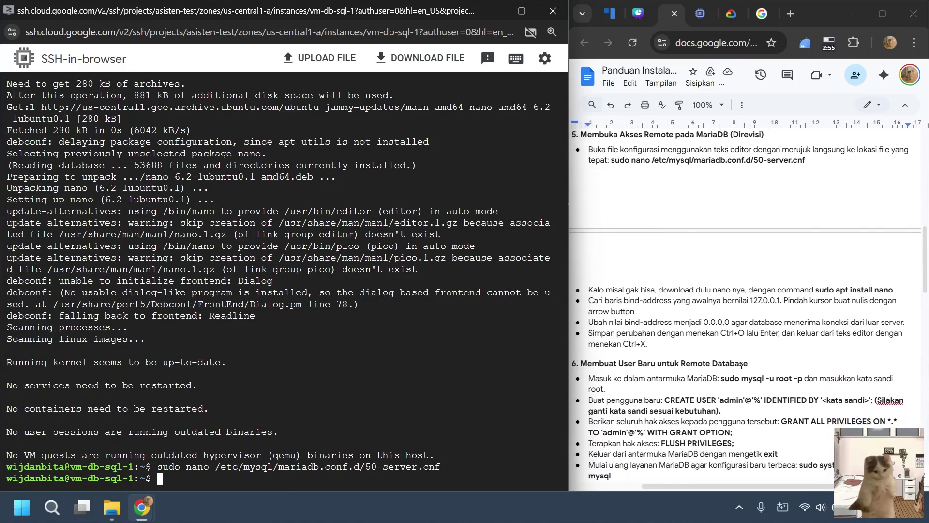
scroll(741, 365, "down", 4)
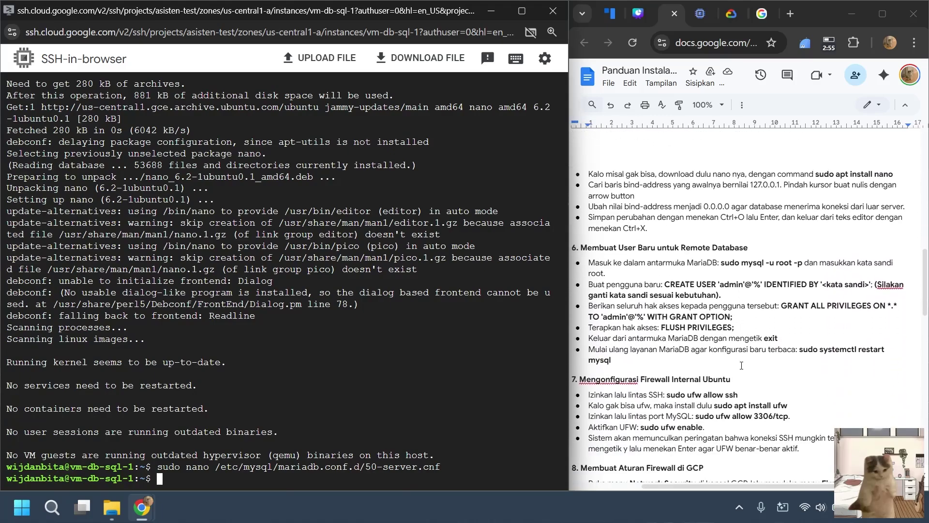
scroll(726, 359, "down", 1)
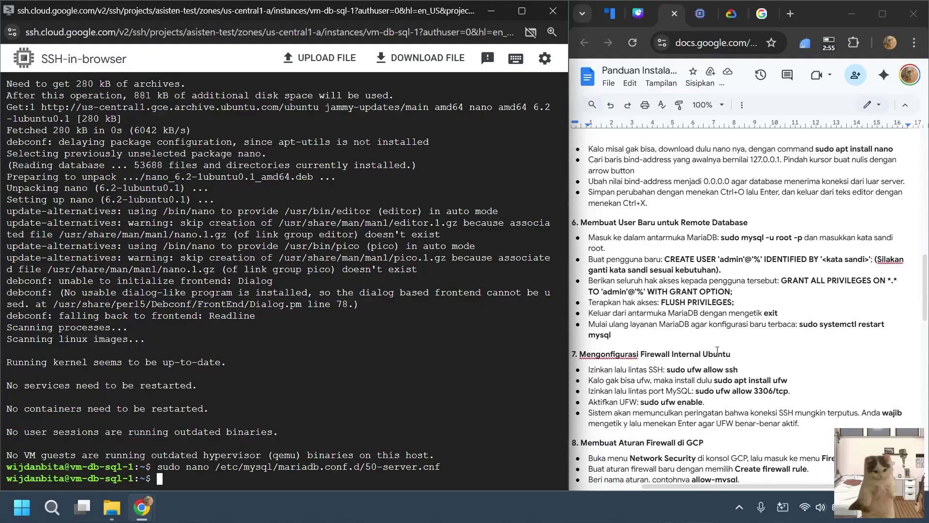
scroll(717, 350, "left", 1)
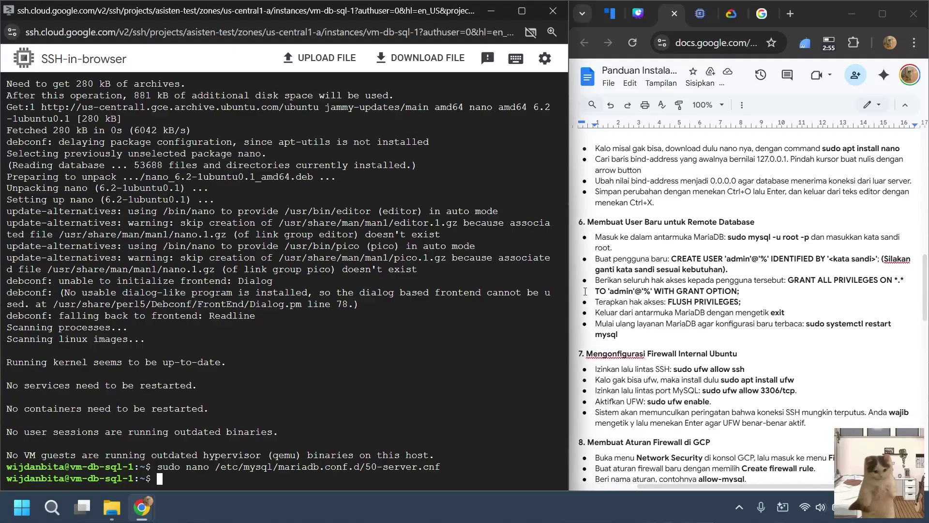
type("clear")
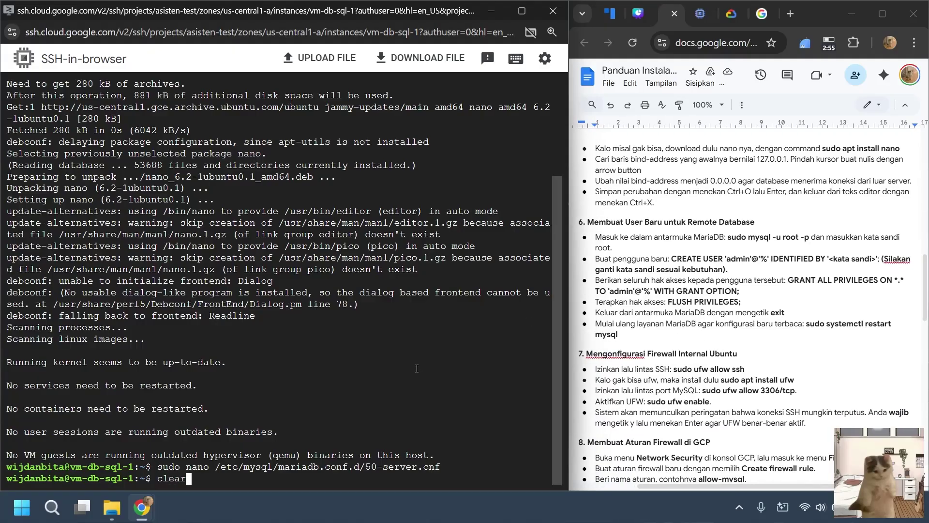
key("Return")
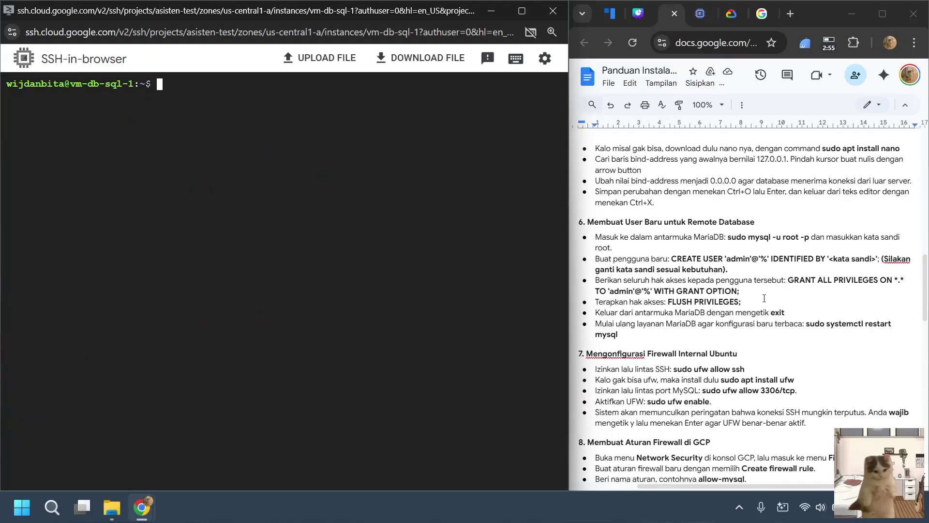
type("sudo mysql -u roo")
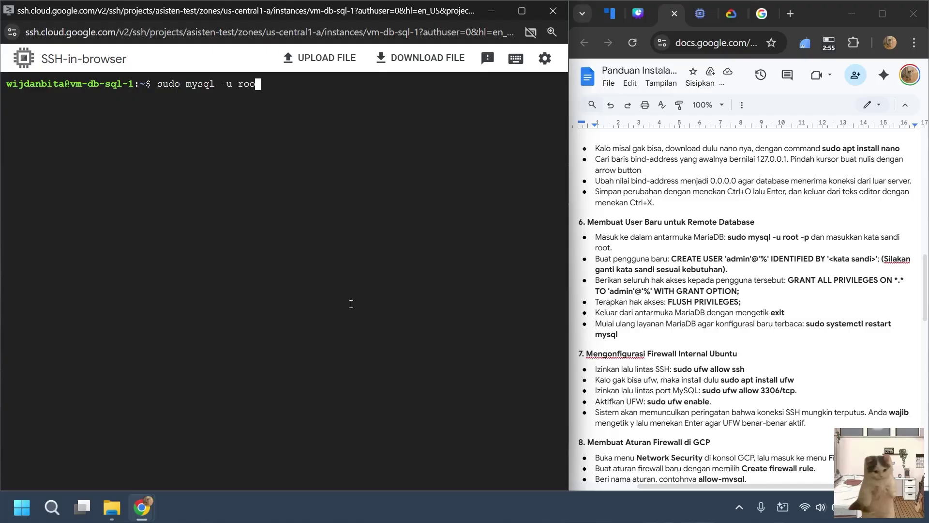
type("t -p")
Log into MariaDB as root and create user 'admin'@'%' with a password.
key("Return")
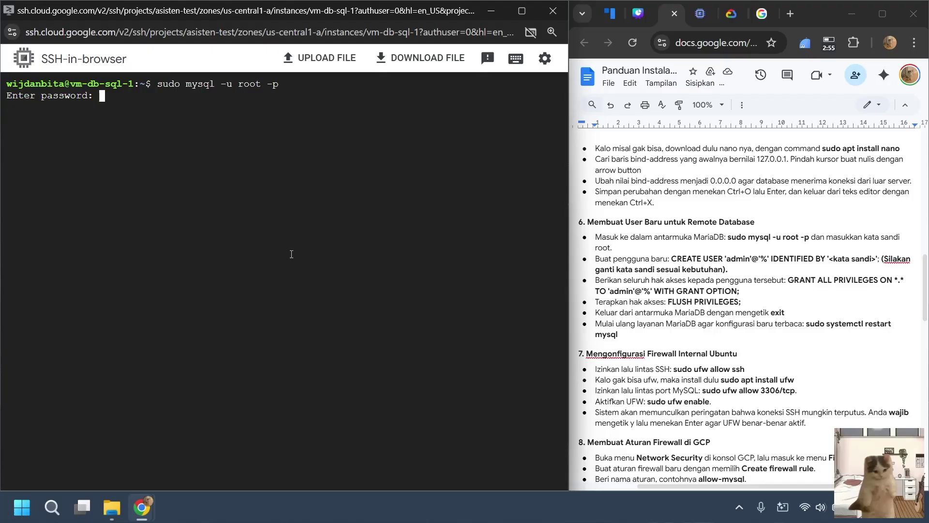
key("Return")
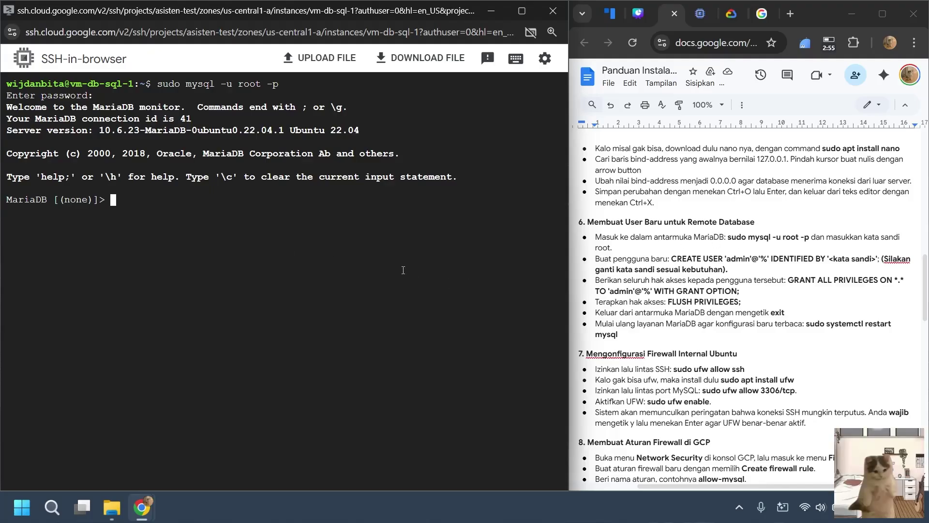
type("CREAR")
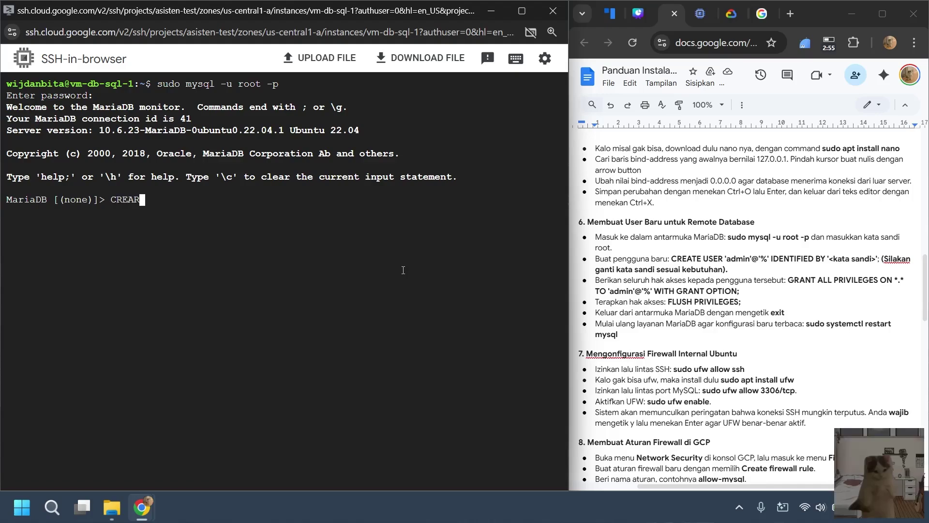
key("BackSpace")
type("TE USER 'admin")
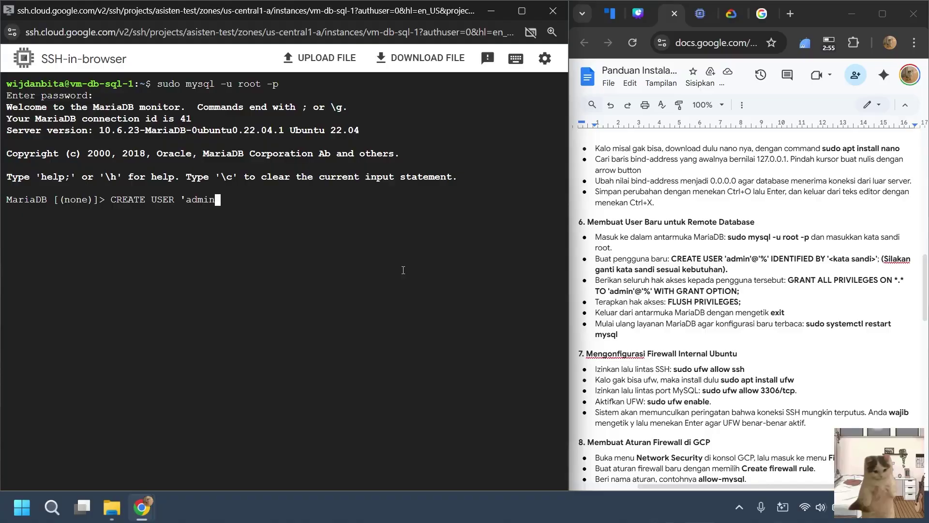
type("'@'%'IDENTIFIED")
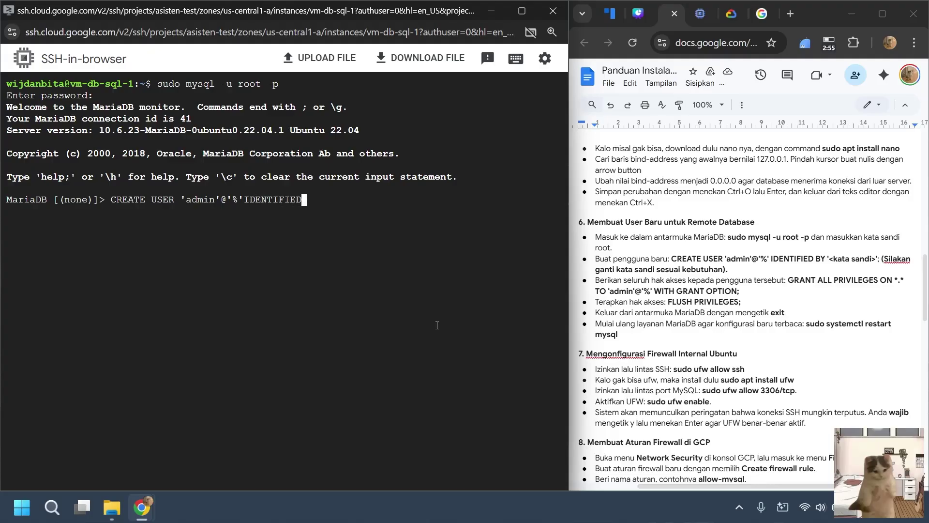
type(" BY'")
key("BackSpace")
type("admin123';")
key("Return")
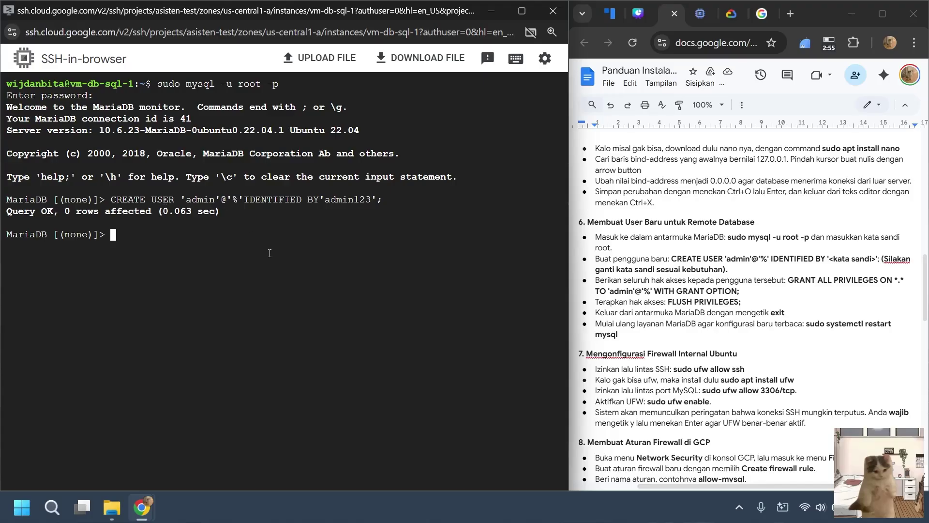
Grant 'admin'@'%' ALL PRIVILEGES ON *.* WITH GRANT OPTION.
type("GRANT ALL PRI")
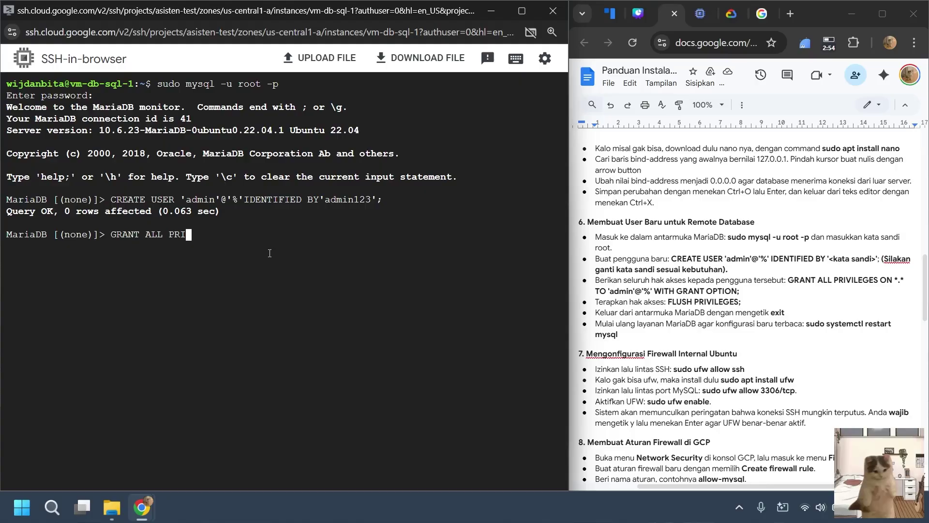
type("VILEGES ON *.* TO 'admi")
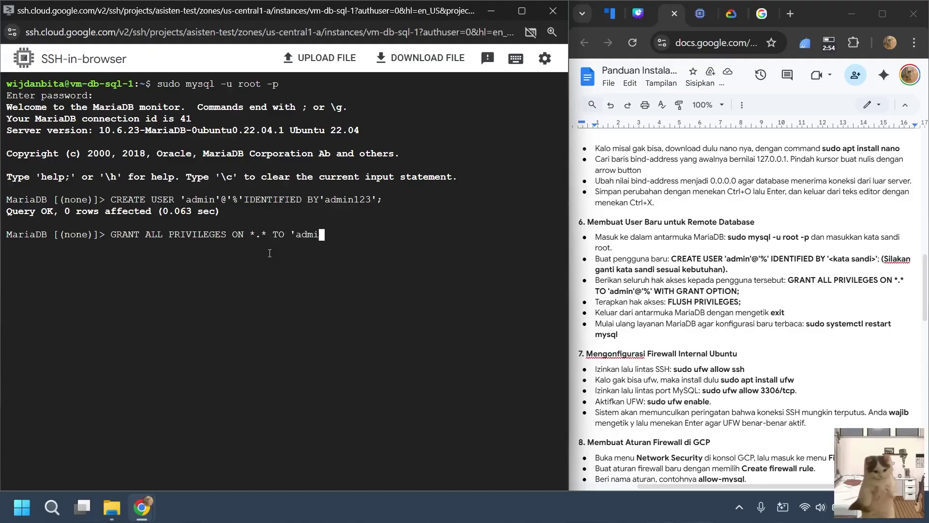
type("n'@'%'Wi")
key("BackSpace")
key("Caps_Lock")
type("ITH")
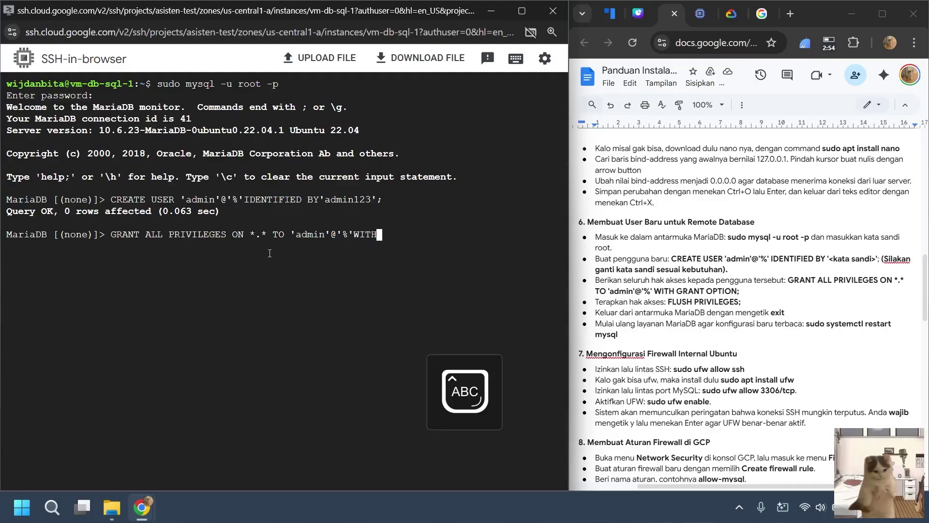
type(" GRANT OPTOIN")
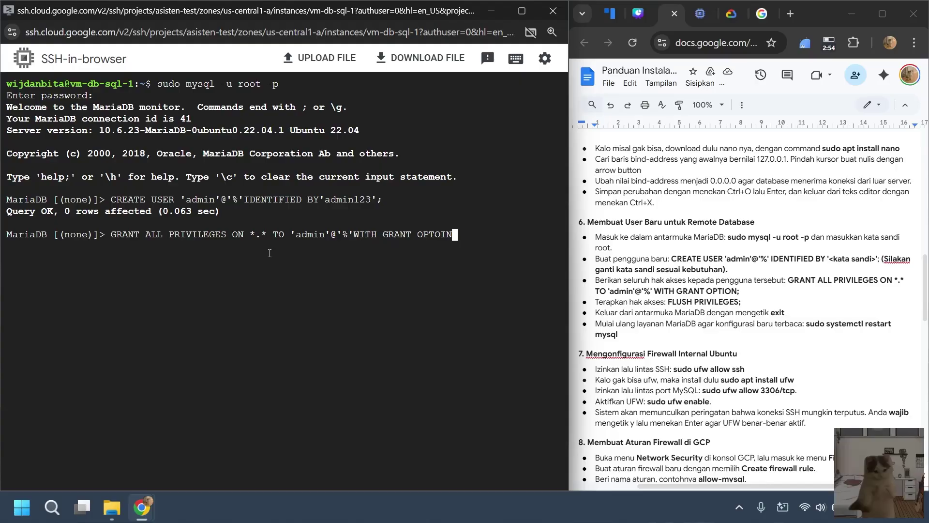
key("BackSpace")
key("BackSpace")
key("BackSpace")
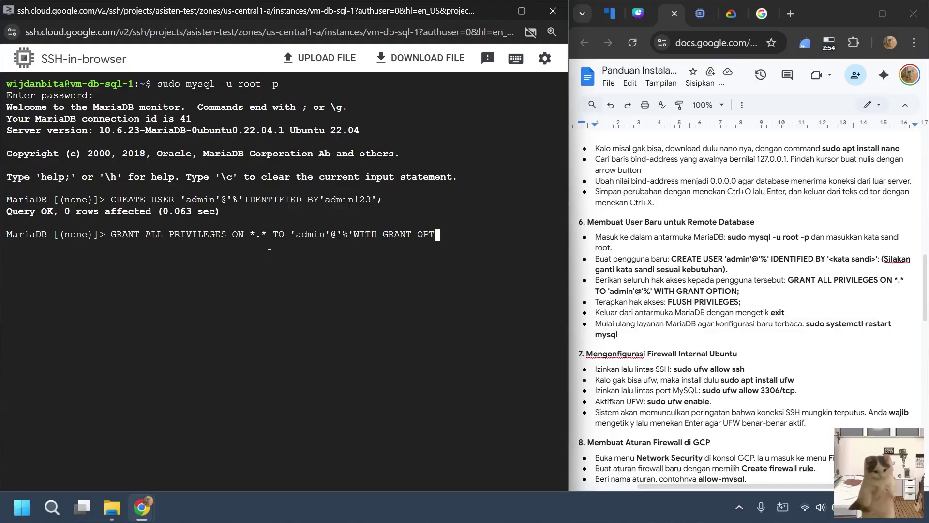
type("ION;")
key("Return")
key("Caps_Lock")
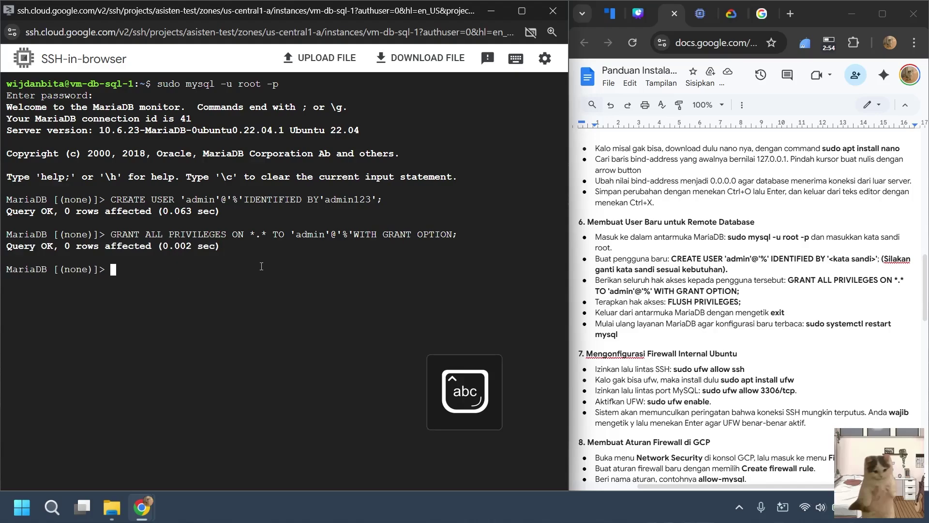
Run FLUSH PRIVILEGES and exit the MariaDB monitor.
type("FLUS")
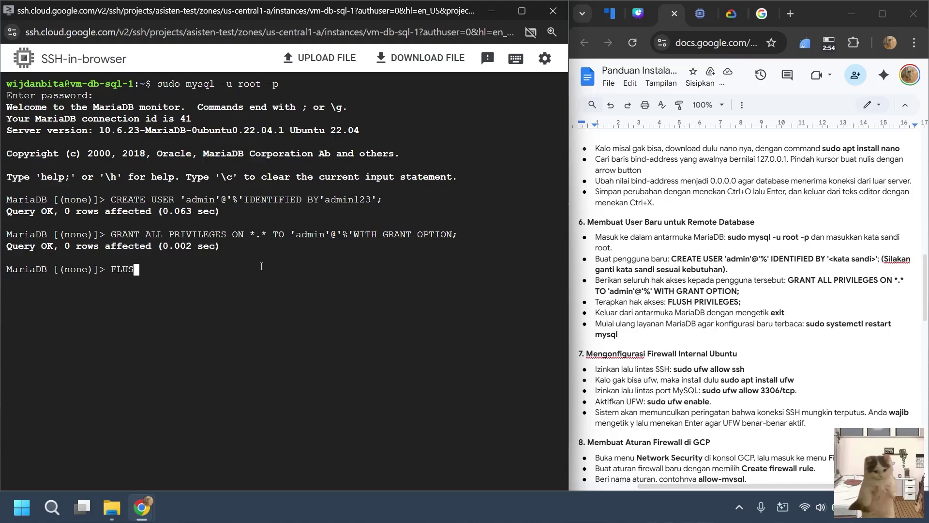
type("H PRIVILEGES;")
key("Return")
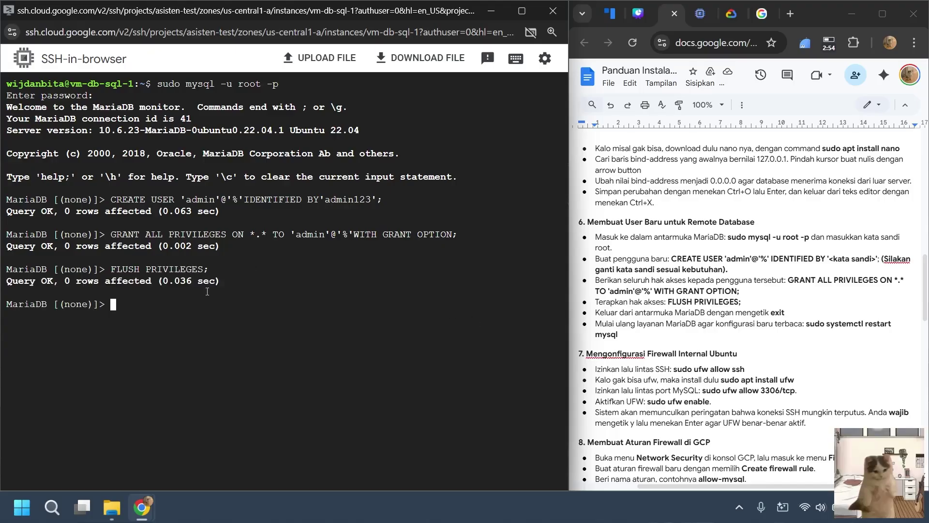
type("exit")
key("Return")
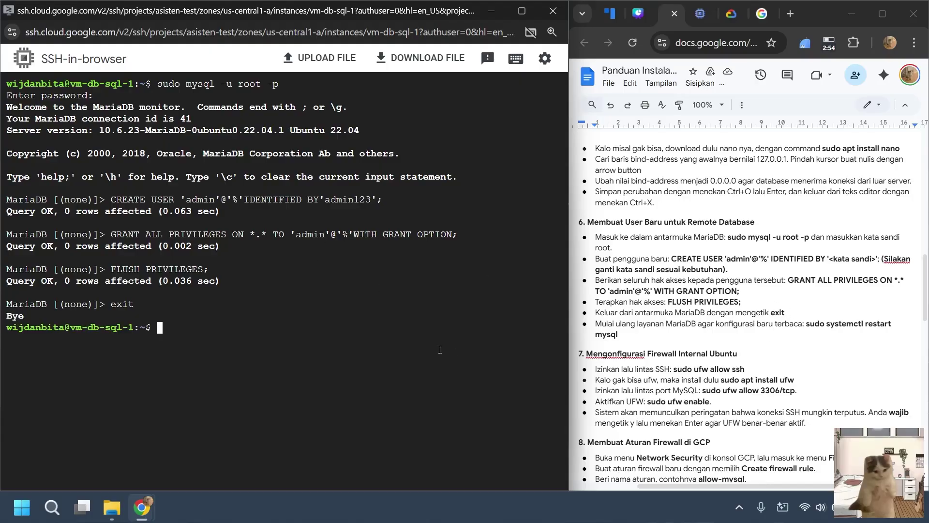
Restart the MySQL service with sudo systemctl restart mysql.
type("sudo systemctl re")
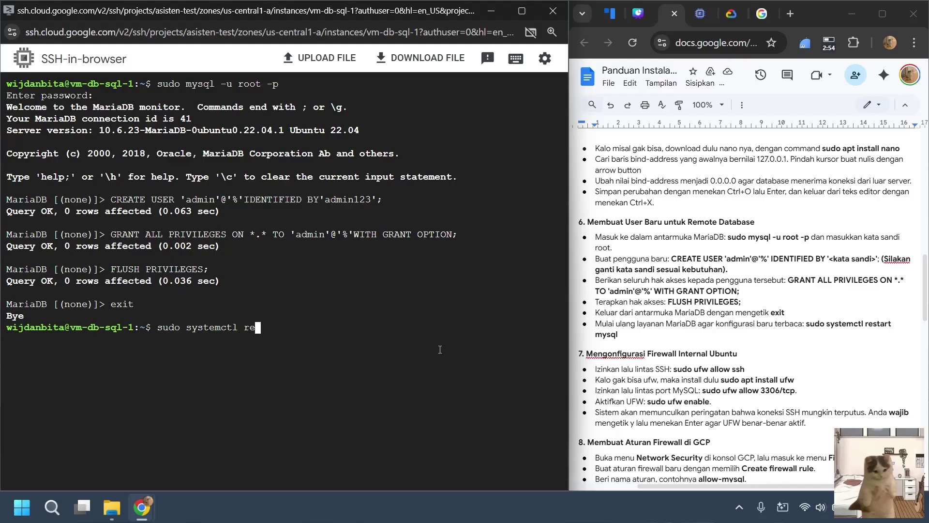
type("start mysql")
key("Return")
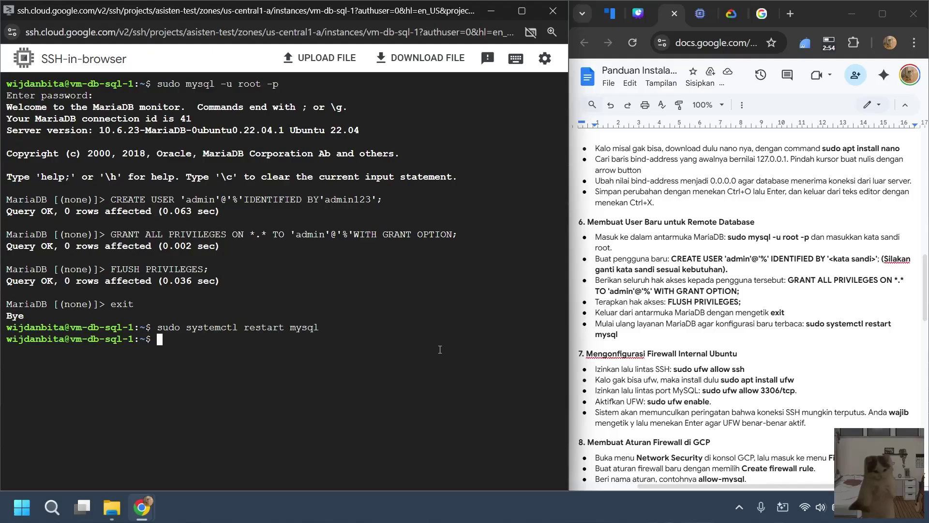
scroll(741, 281, "down", 3)
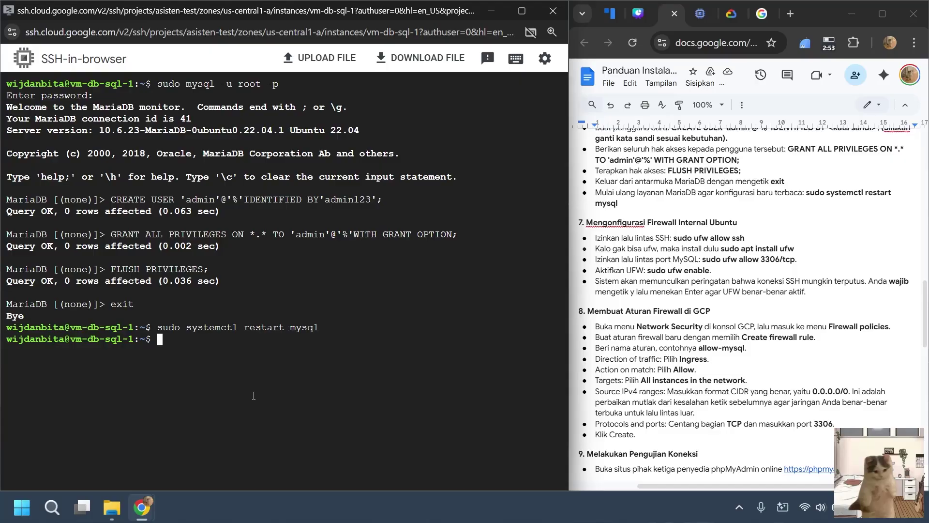
type("exit")
key("BackSpace")
key("BackSpace")
key("BackSpace")
key("BackSpace")
Bring the console back full screen and search 'fire' to reach the Firewall policies page.
left_click(488, 17)
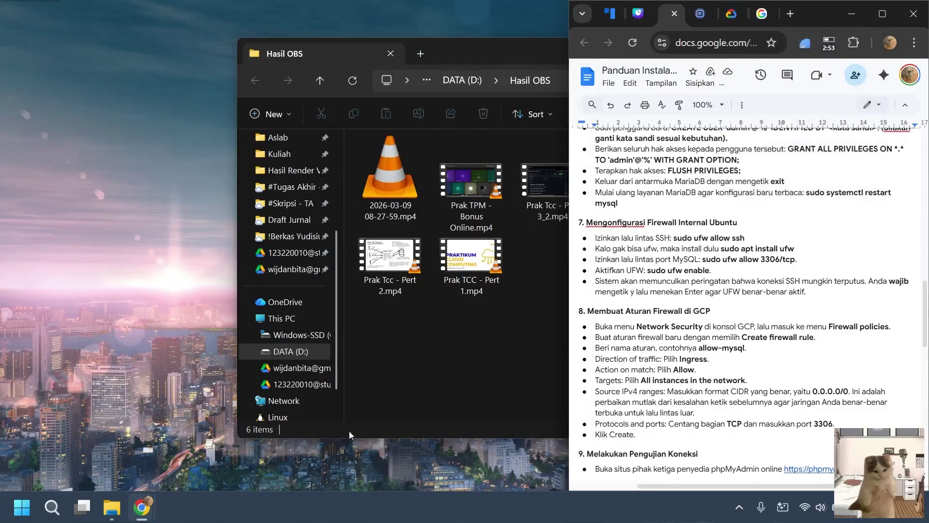
left_click(882, 13)
left_click(412, 14)
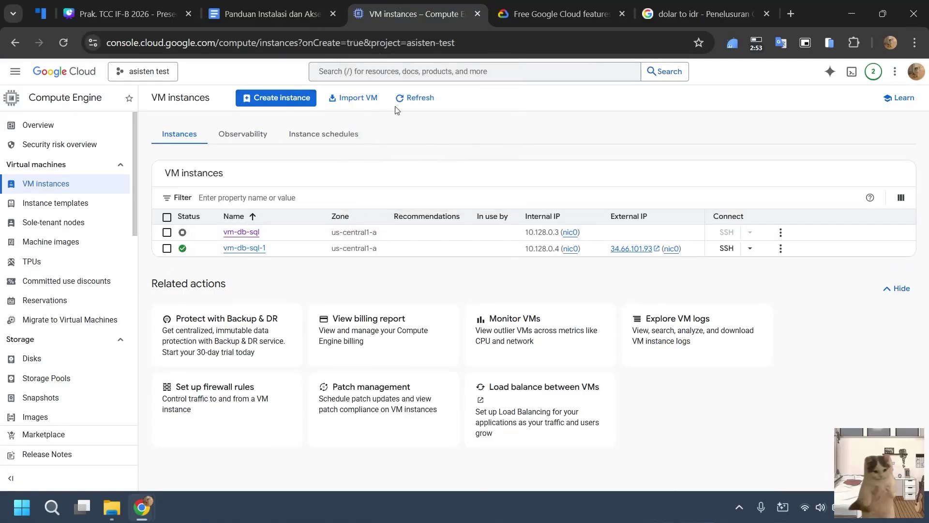
left_click(399, 68)
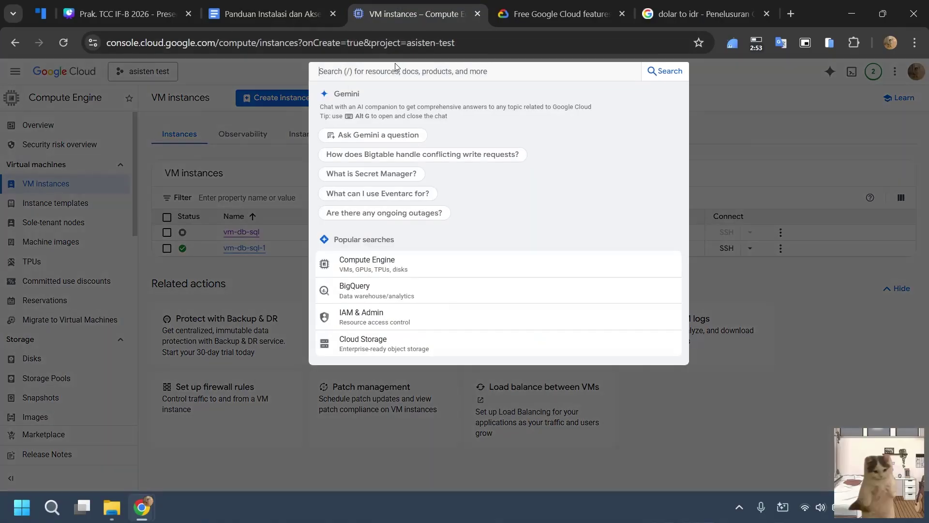
type("fire")
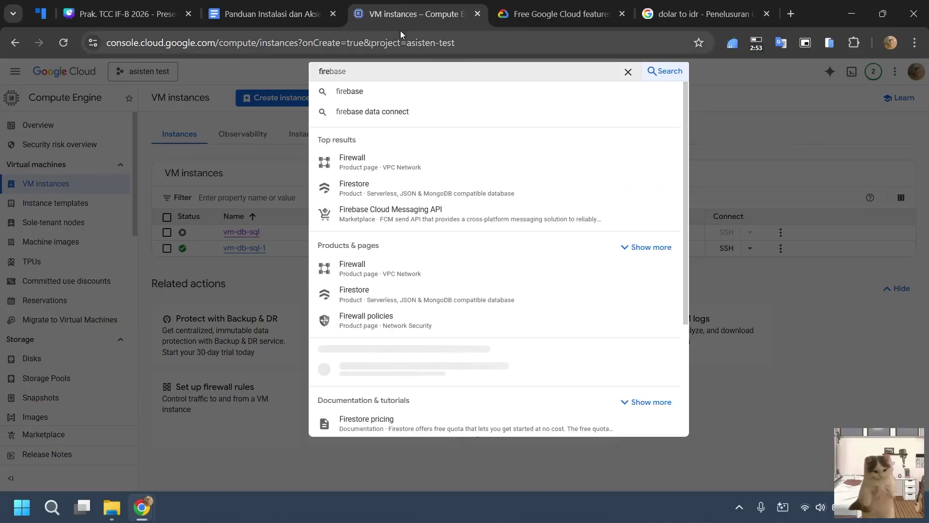
left_click(367, 164)
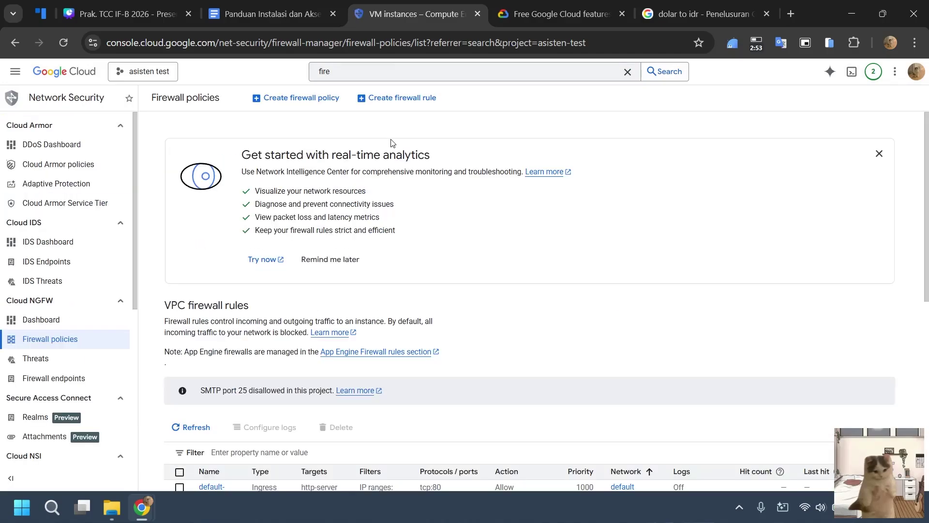
scroll(459, 237, "down", 3)
scroll(460, 228, "up", 3)
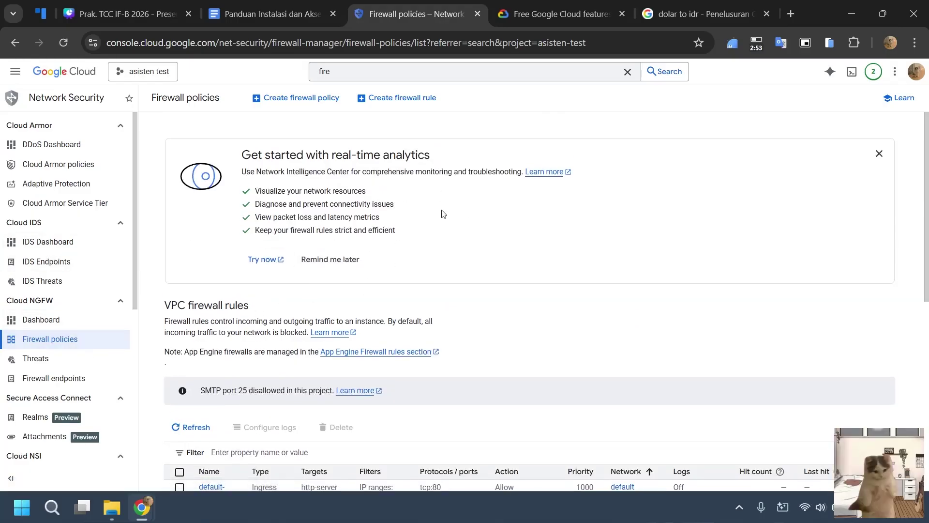
Start a new firewall rule and name it allow-mysql.
left_click(415, 101)
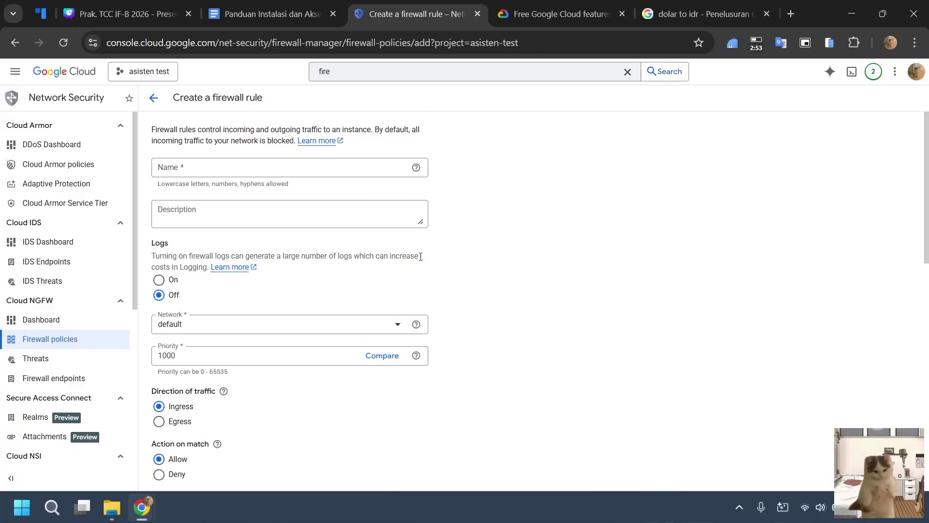
left_click(266, 166)
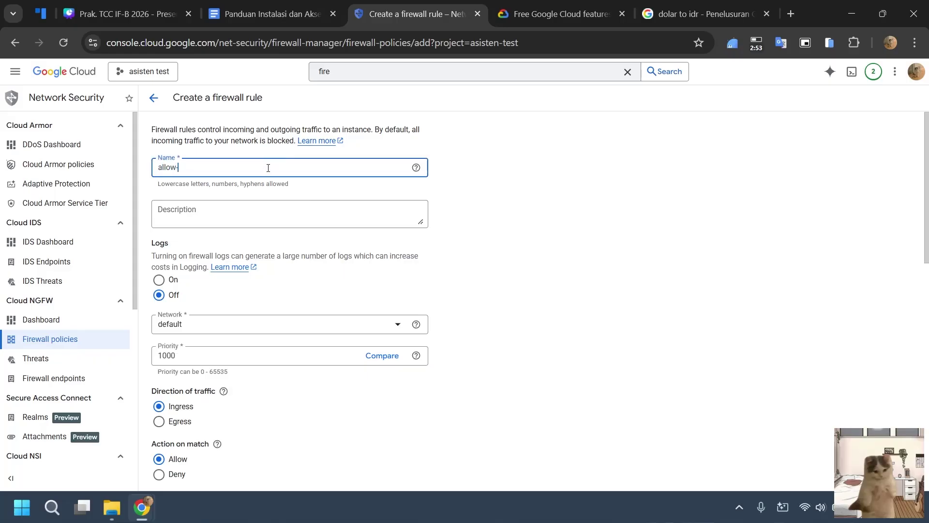
left_click(266, 13)
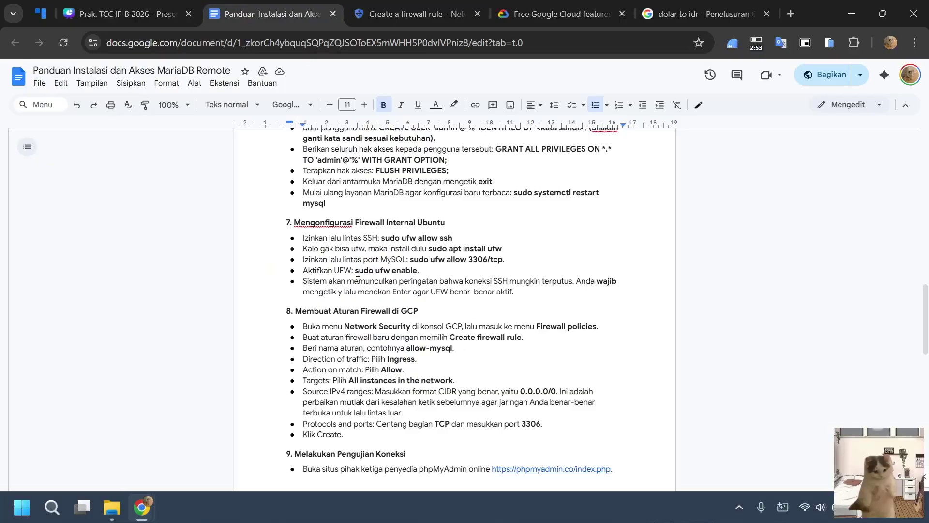
Scroll the MariaDB guide and snap the browser to the right half of the screen.
scroll(358, 280, "up", 2)
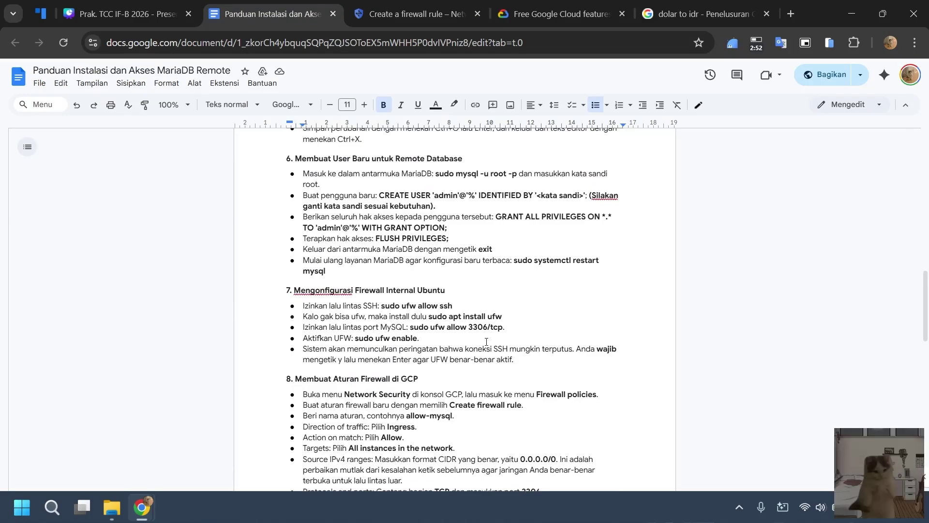
scroll(457, 345, "down", 2)
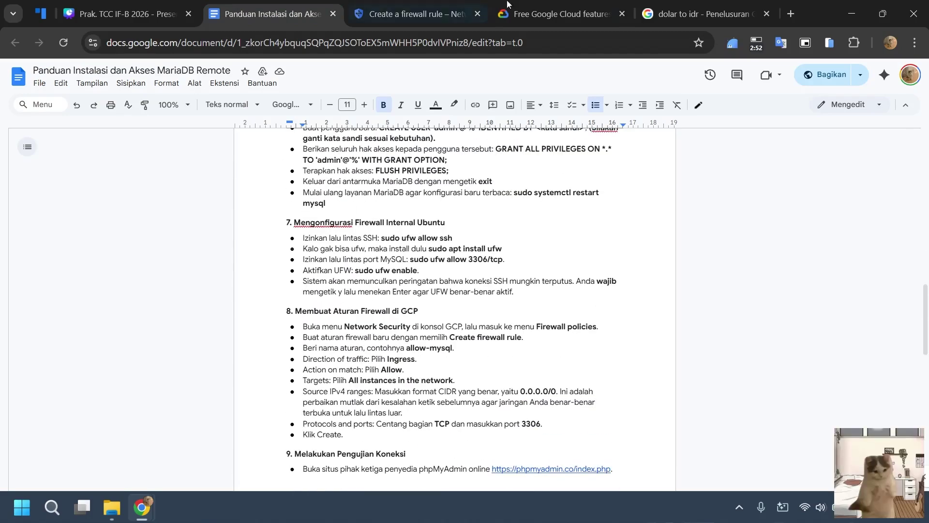
key("super+Right")
Put the SSH terminal on the left half, widened beside the guide.
left_click(196, 263)
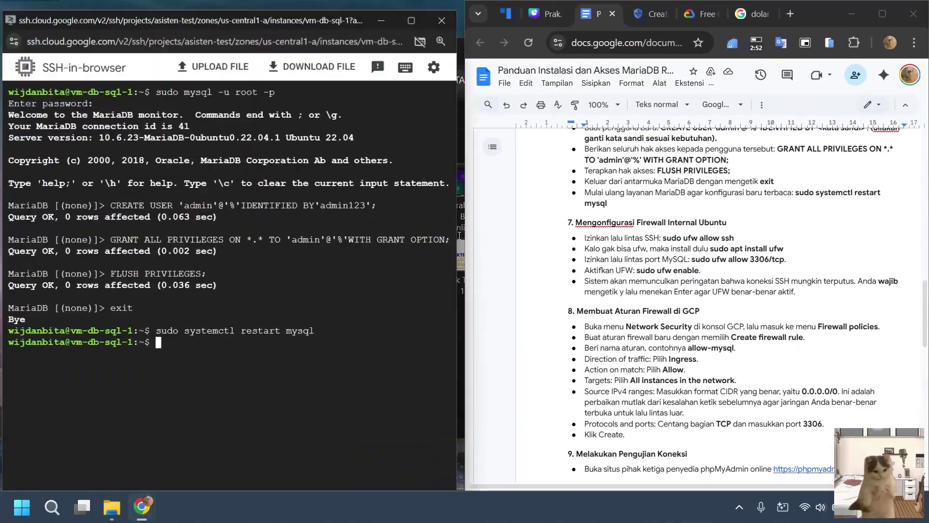
left_click_drag(464, 216, 603, 206)
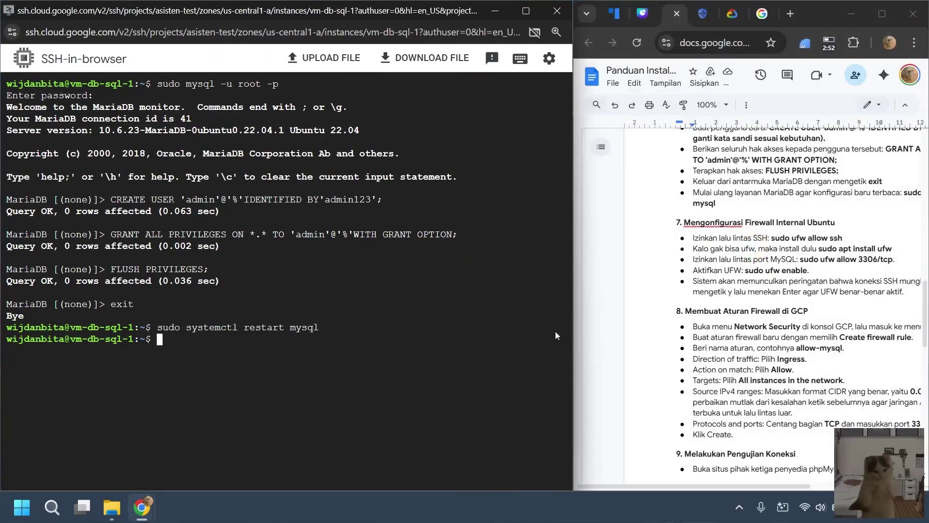
left_click(827, 296)
scroll(825, 300, "right", 3)
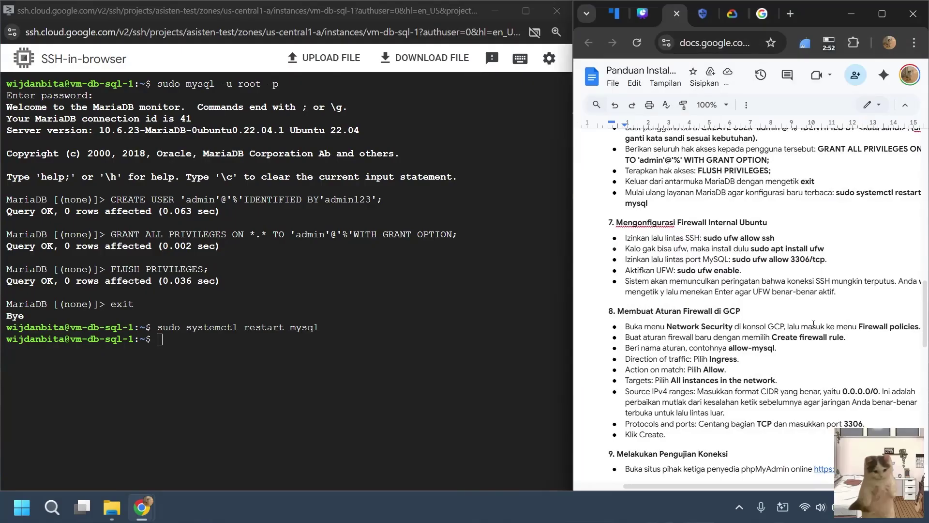
Clear the terminal and try sudo ufw allow ssh, which reports ufw missing.
left_click(198, 356)
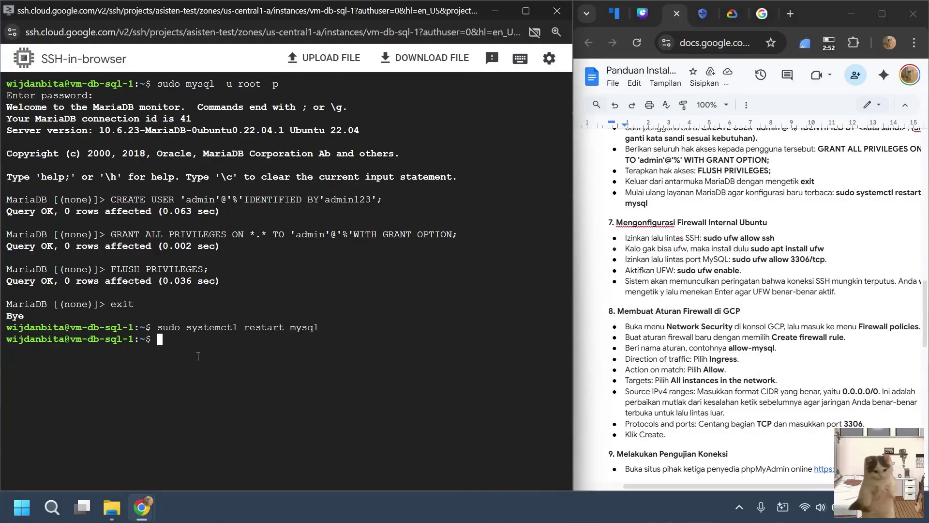
type("clear")
key("Return")
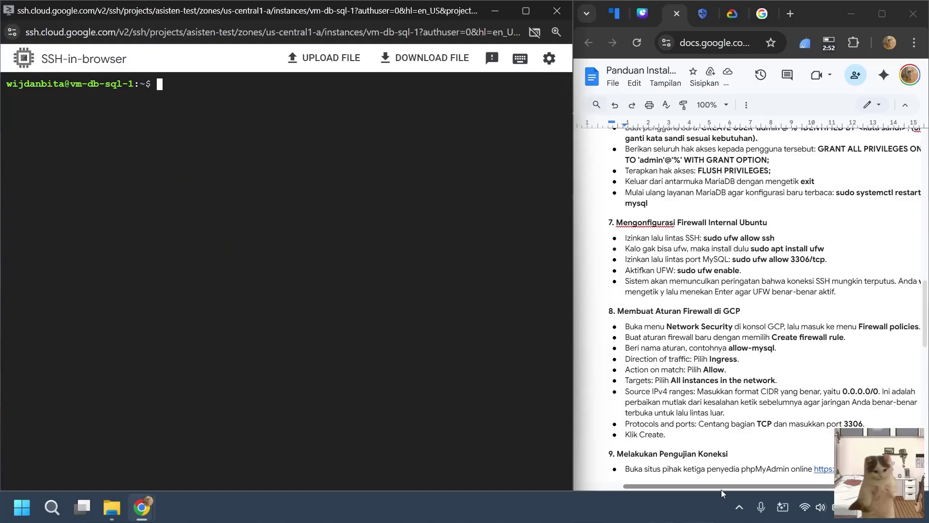
left_click_drag(721, 490, 738, 488)
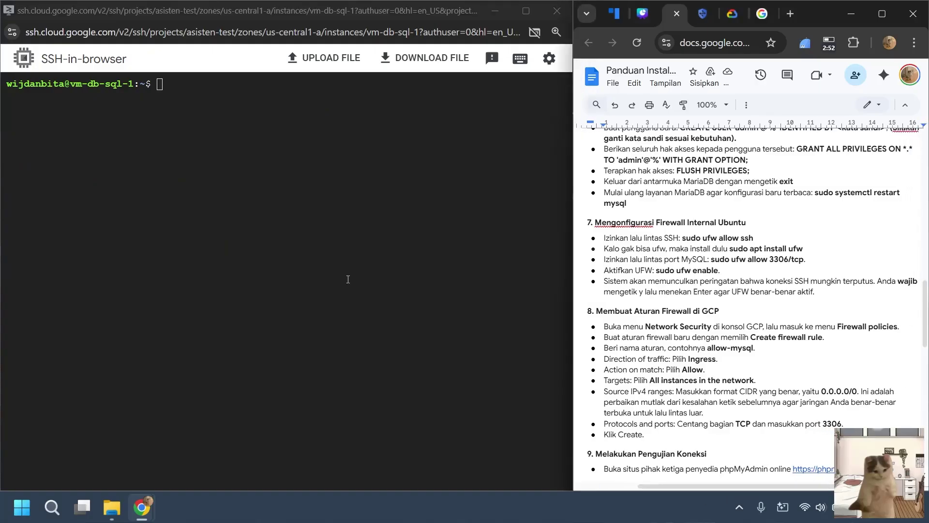
left_click(317, 269)
type("sudo ")
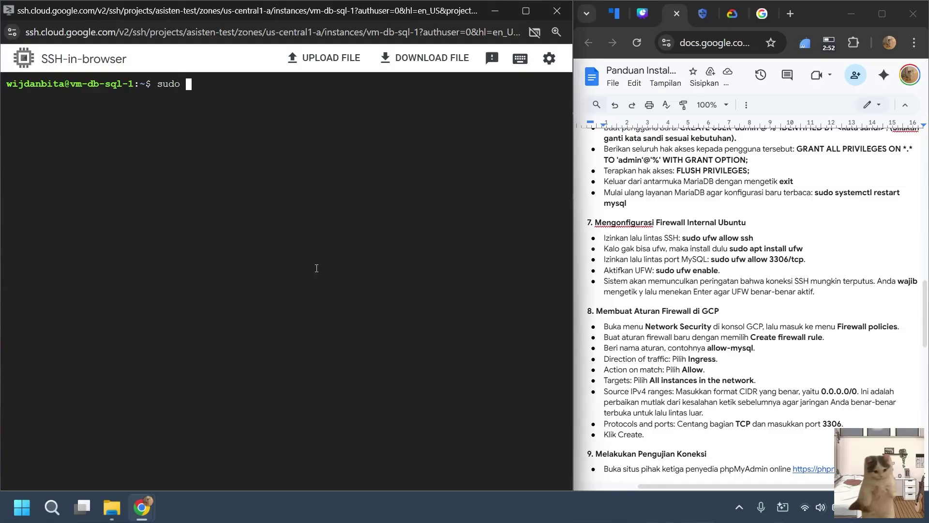
type("ufw allow ssh")
key("Return")
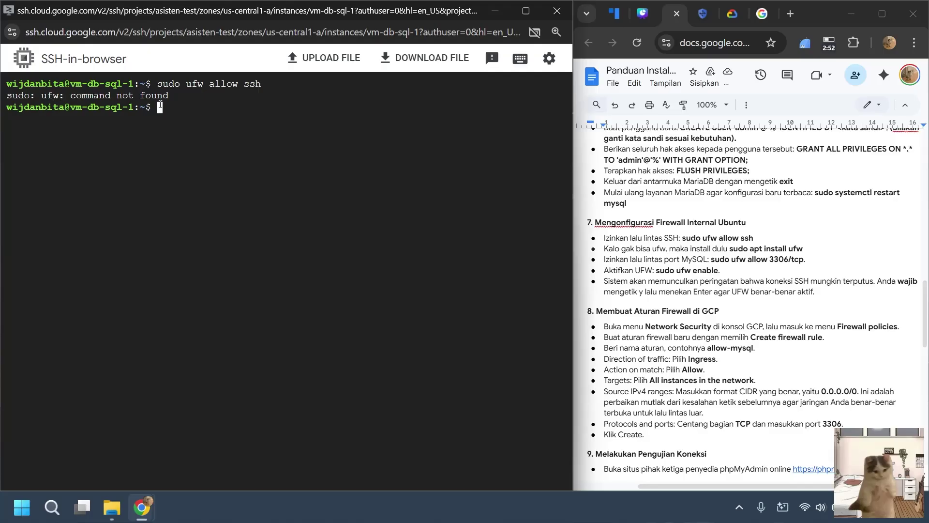
Install the ufw package with sudo apt install ufw, confirming with y.
type("sudo apt install ufw")
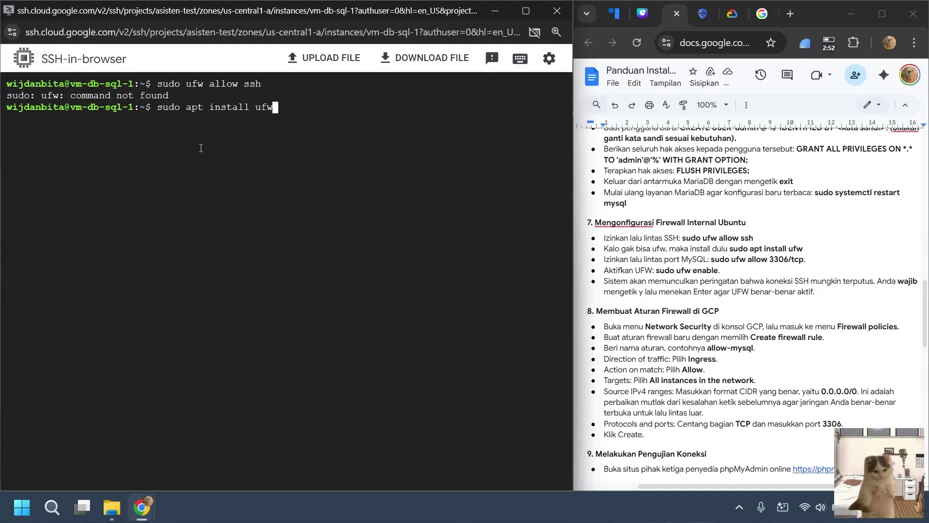
key("Return")
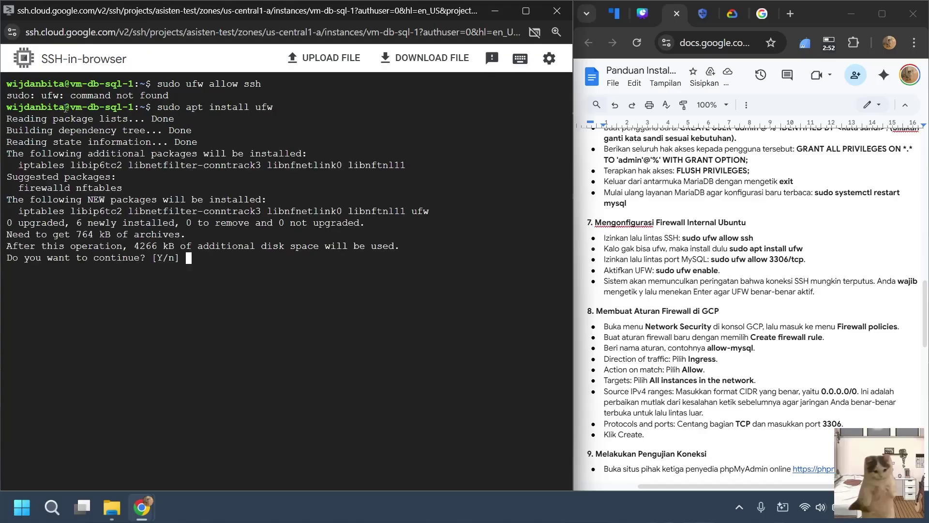
type("y")
key("Return")
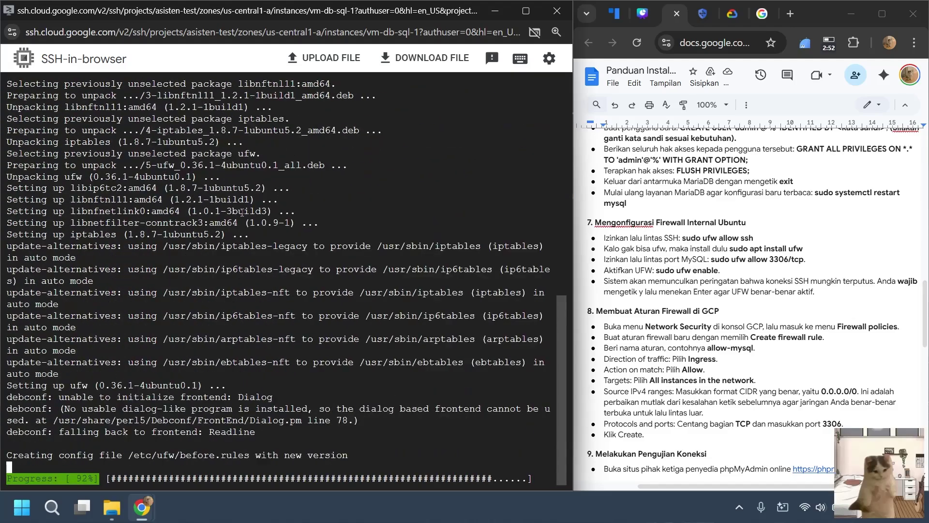
scroll(249, 208, "up", 10)
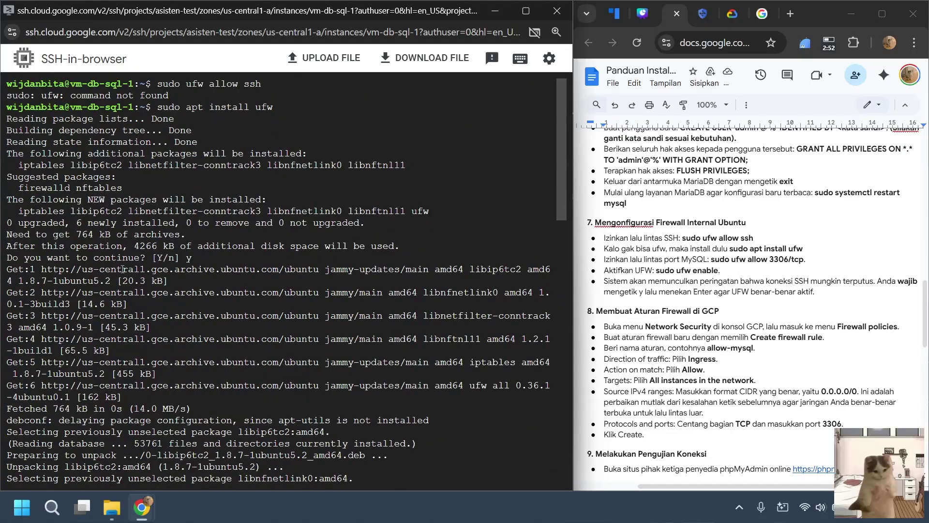
scroll(173, 258, "down", 10)
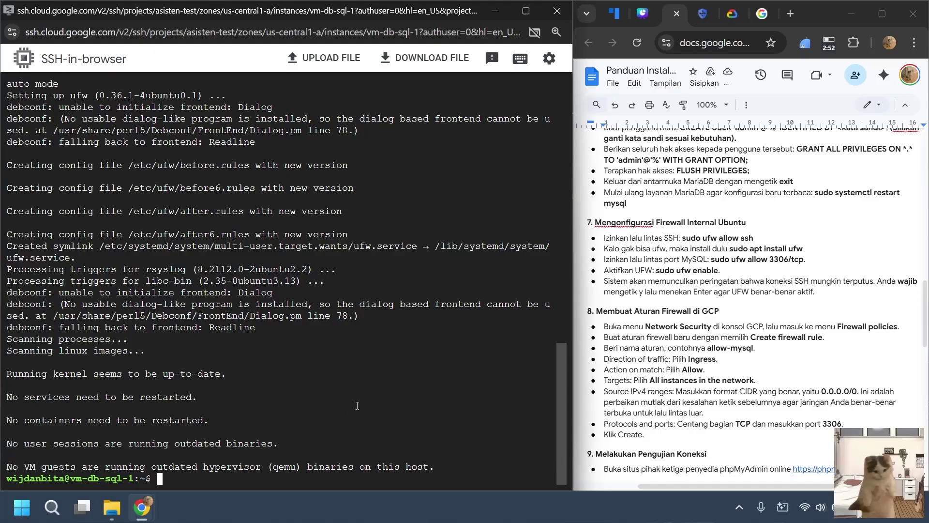
type("sudo ufw allow ssh")
Allow SSH and port 3306/tcp through ufw.
key("Return")
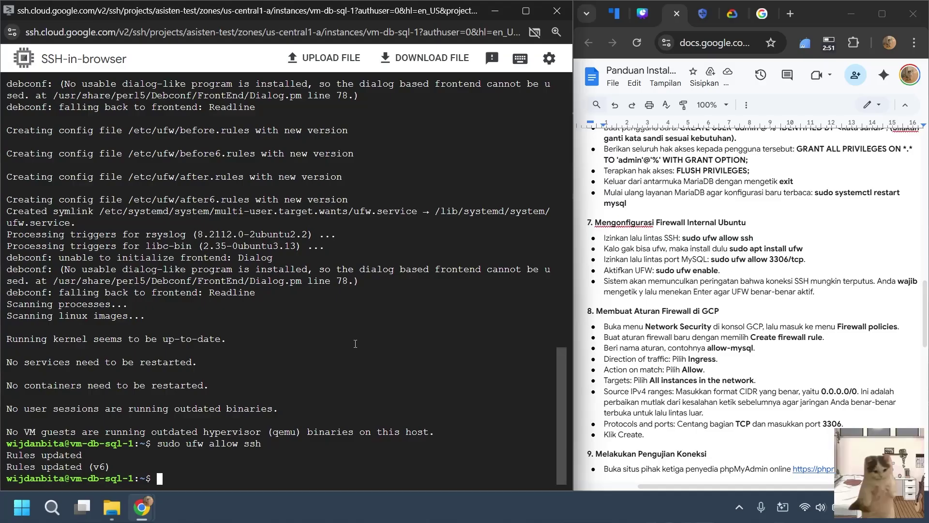
type("sudo ufw allow 2206/tcp")
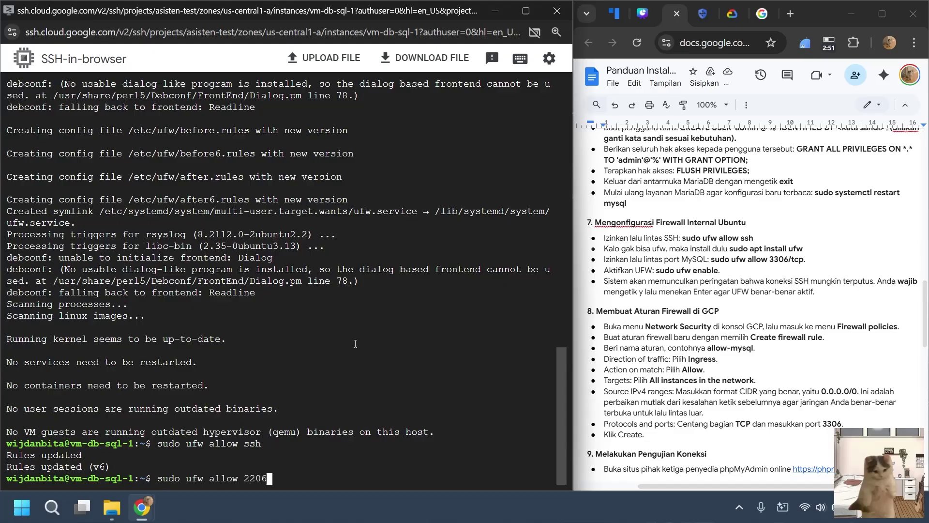
key("BackSpace")
key("BackSpace")
key("BackSpace")
key("BackSpace")
key("BackSpace")
key("BackSpace")
key("BackSpace")
key("BackSpace")
type("3306/tcp")
key("Return")
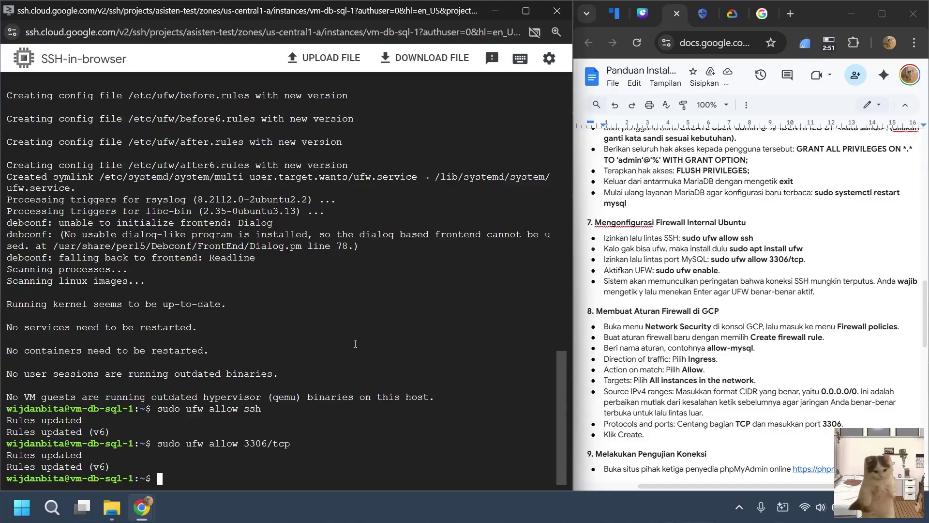
Enable the ufw firewall, confirming with y despite the SSH warning.
type("sudo ufw enable")
key("Return")
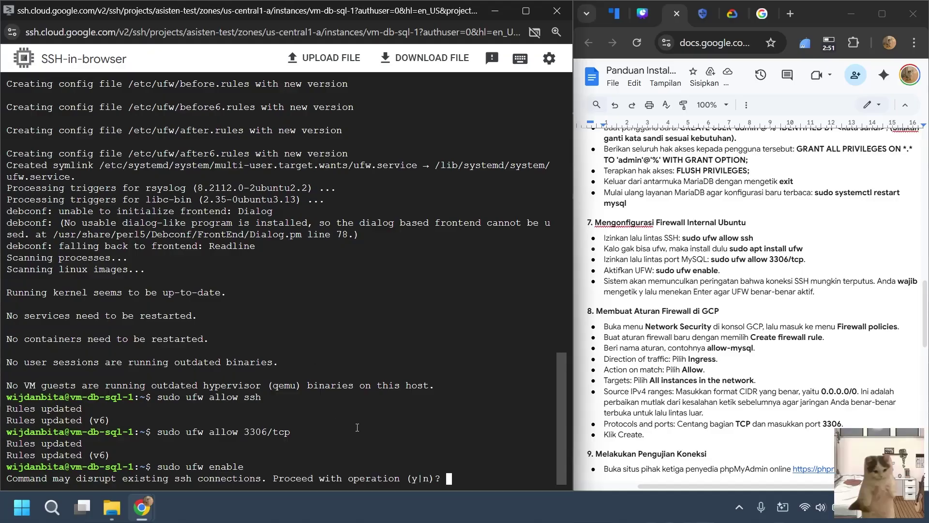
type("y")
key("Return")
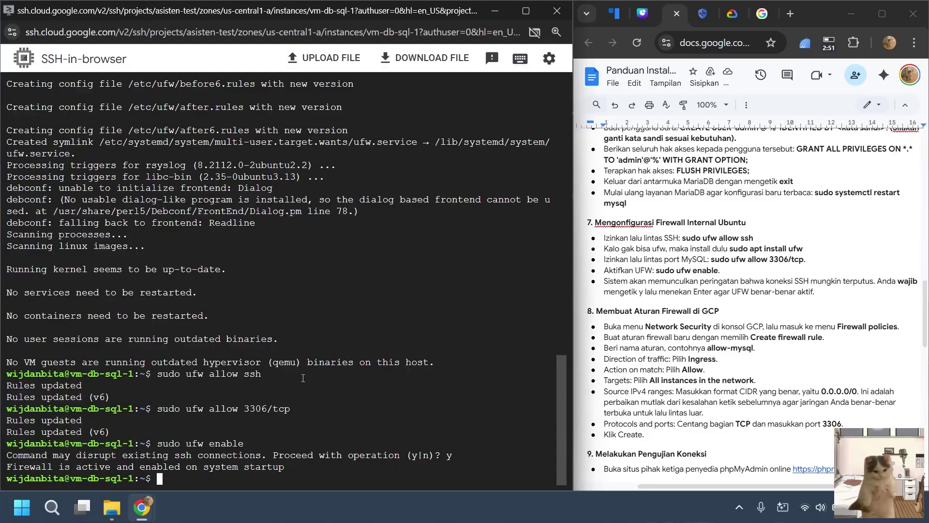
scroll(303, 378, "up", 6)
scroll(303, 377, "down", 6)
Go back to VM instances and search 'firewall' to reach the Firewall policies page.
left_click(888, 16)
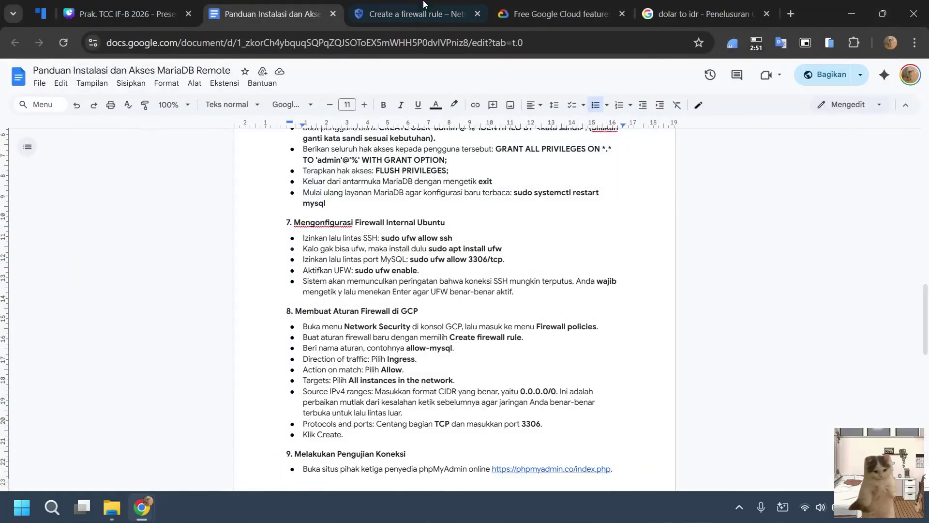
left_click(422, 4)
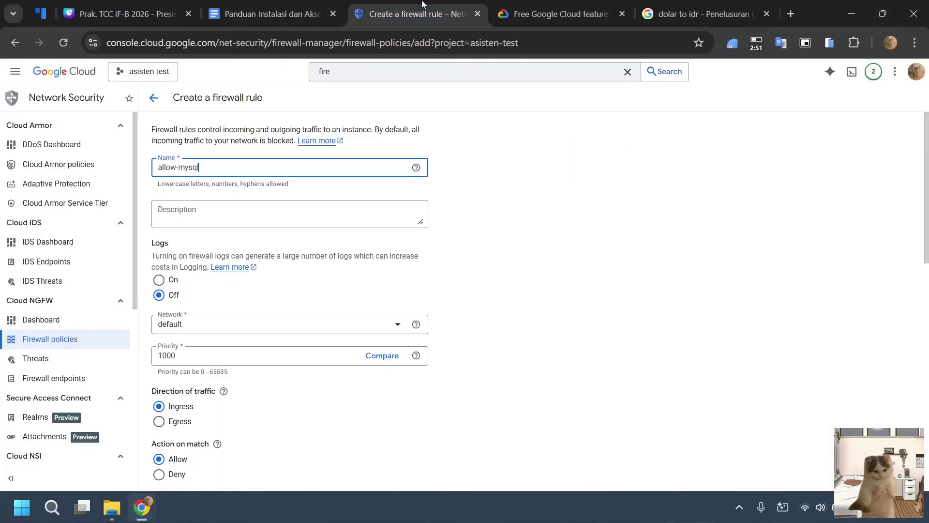
left_click(17, 43)
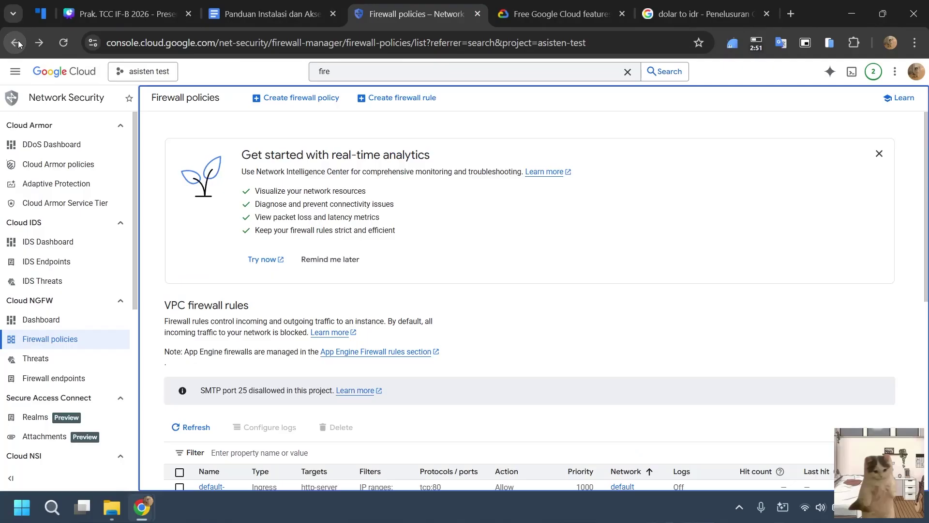
left_click(17, 43)
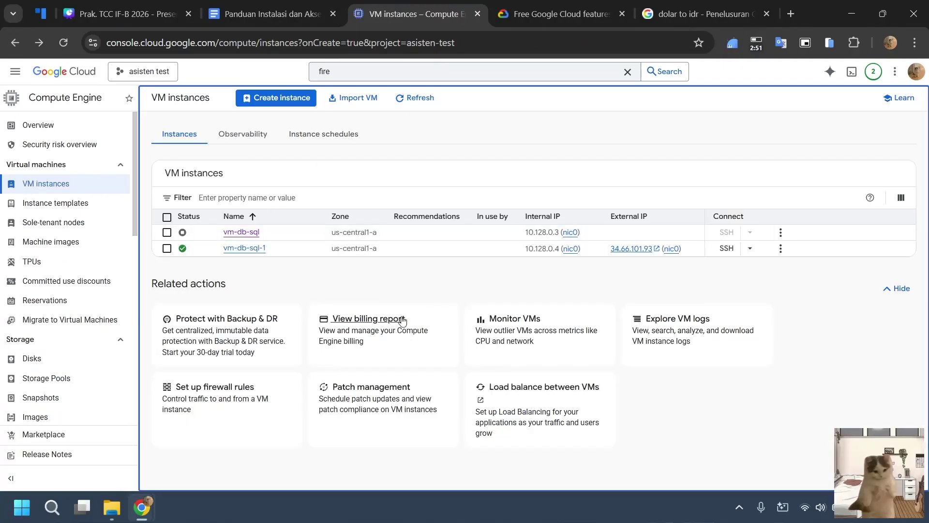
left_click(376, 72)
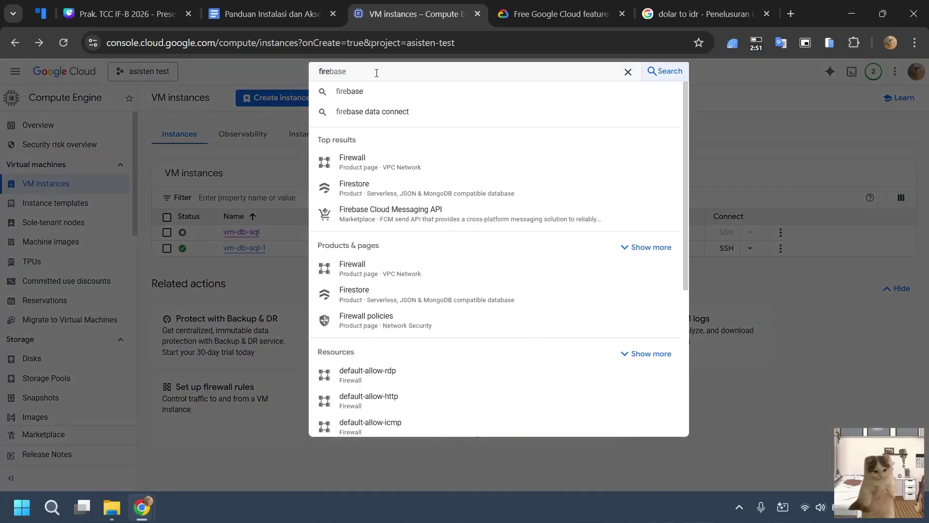
key("BackSpace")
key("BackSpace")
key("BackSpace")
key("BackSpace")
type("firewa")
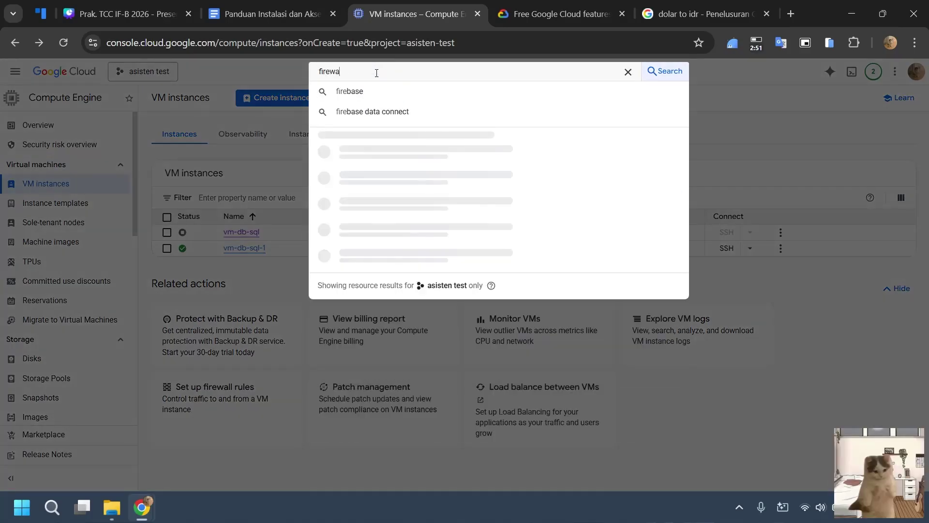
type("ll")
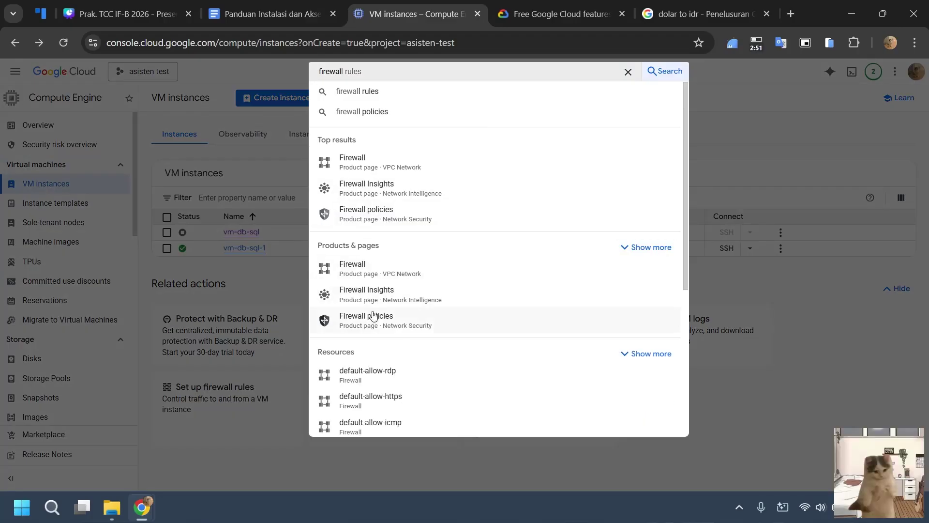
left_click(434, 214)
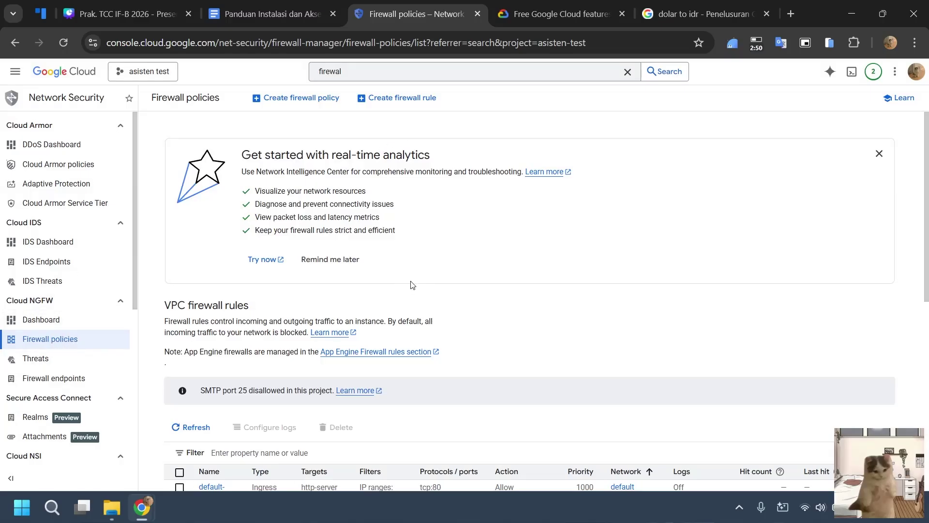
Start a new firewall rule and place the MariaDB setup guide beside the form.
left_click(415, 99)
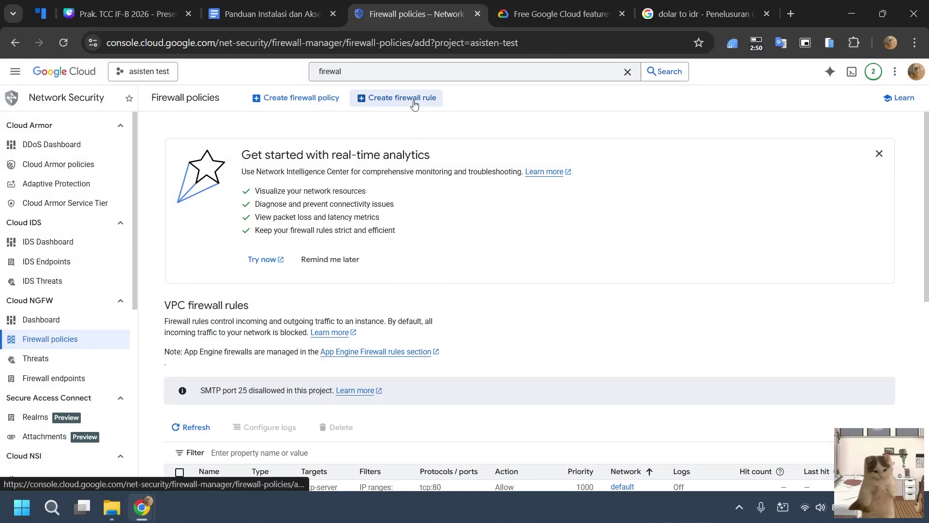
left_click(197, 169)
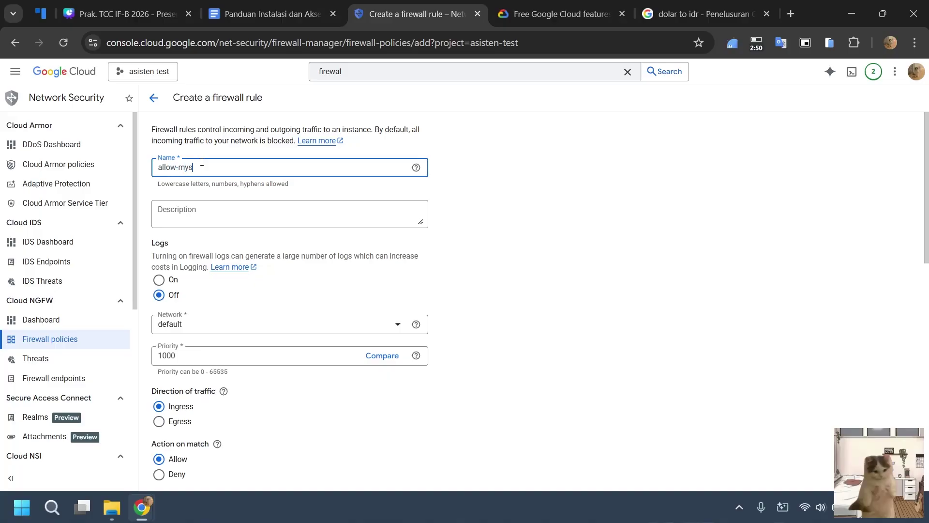
left_click(281, 6)
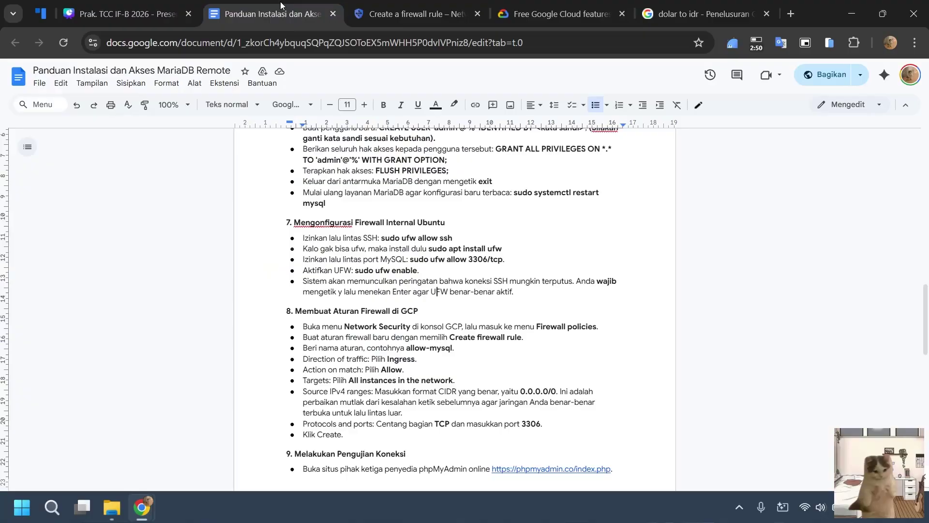
scroll(450, 368, "down", 3)
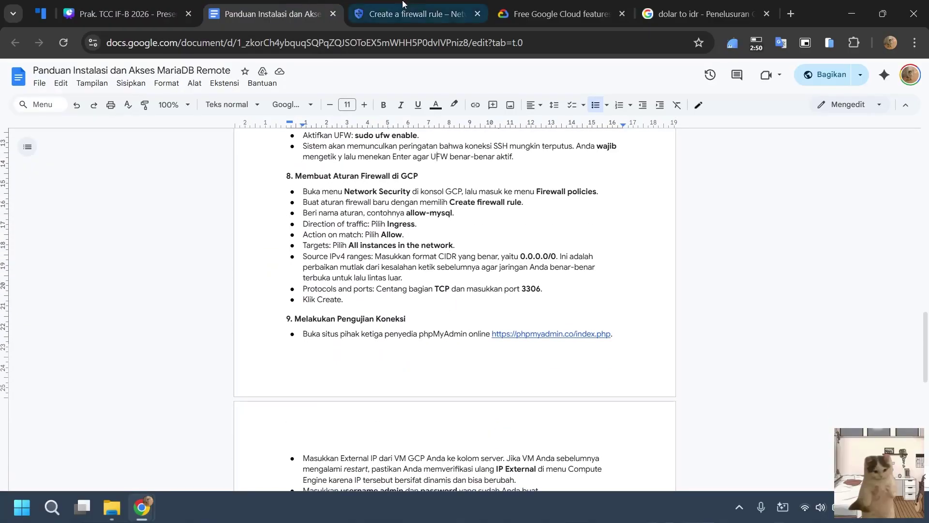
left_click_drag(406, 7, 1, 85)
left_click(584, 159)
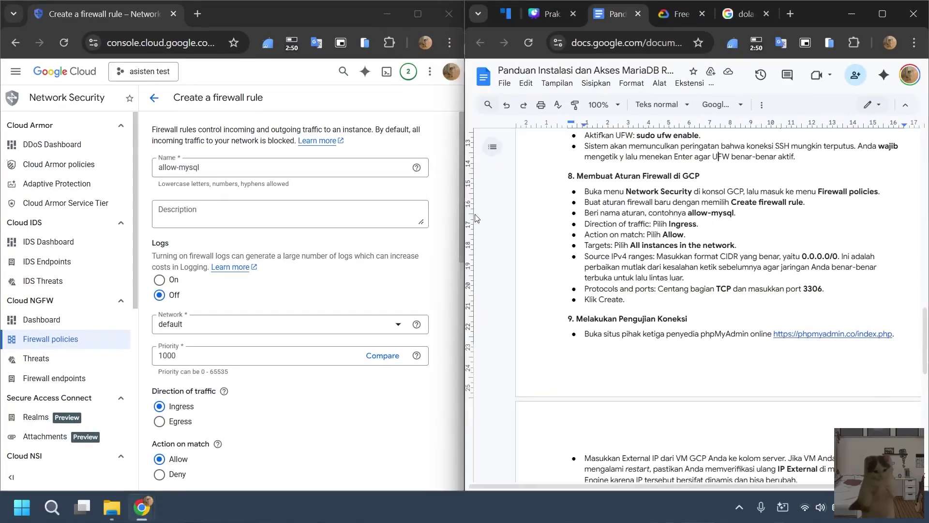
left_click_drag(460, 215, 582, 215)
scroll(769, 290, "down", 3)
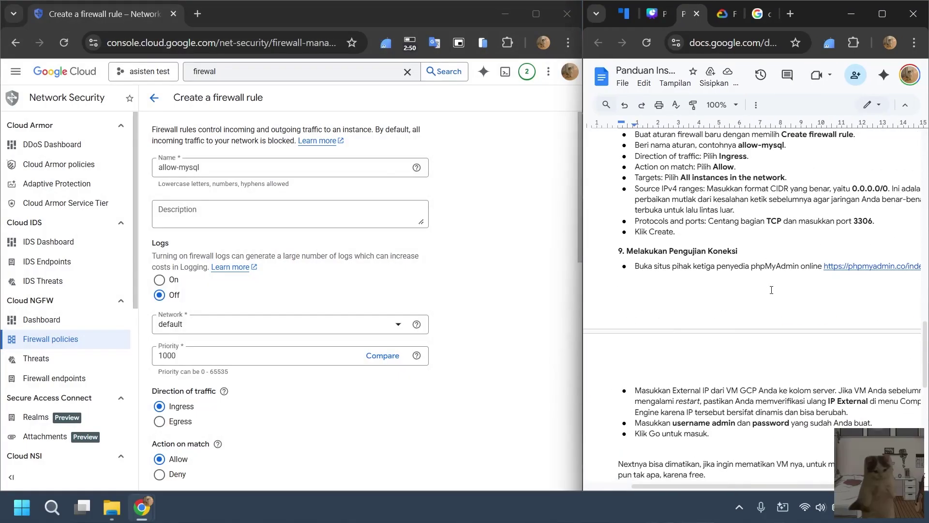
scroll(784, 346, "down", 4)
scroll(789, 348, "up", 8)
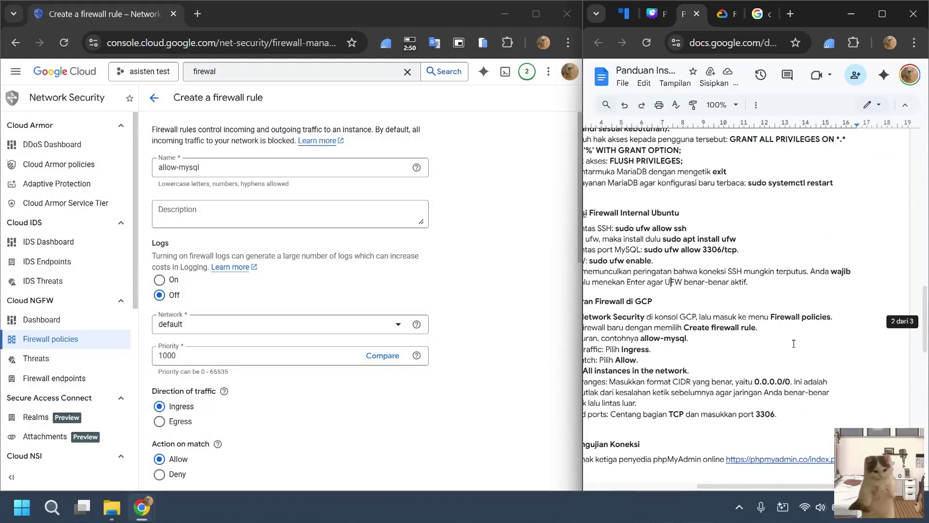
scroll(789, 348, "left", 2)
left_click_drag(780, 486, 820, 482)
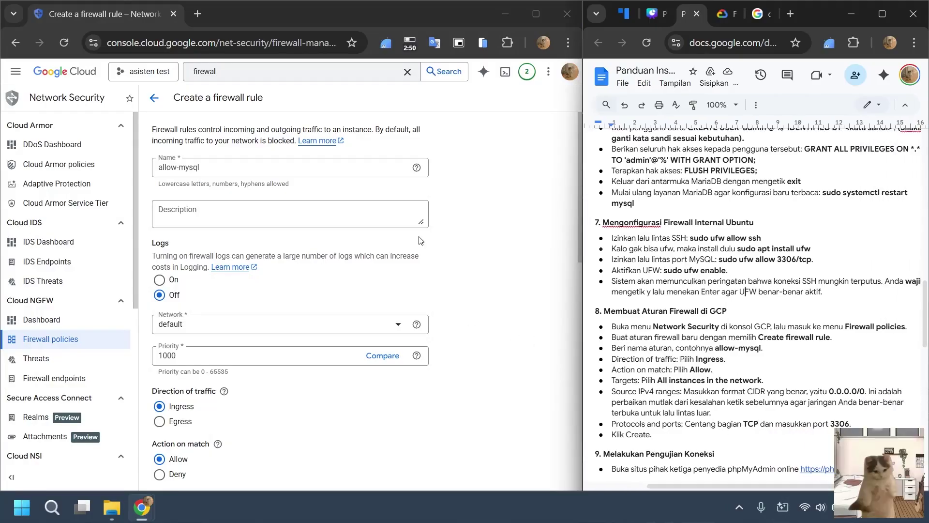
Target all instances in the network with source IPv4 range 0.0.0.0/0.
scroll(337, 237, "down", 3)
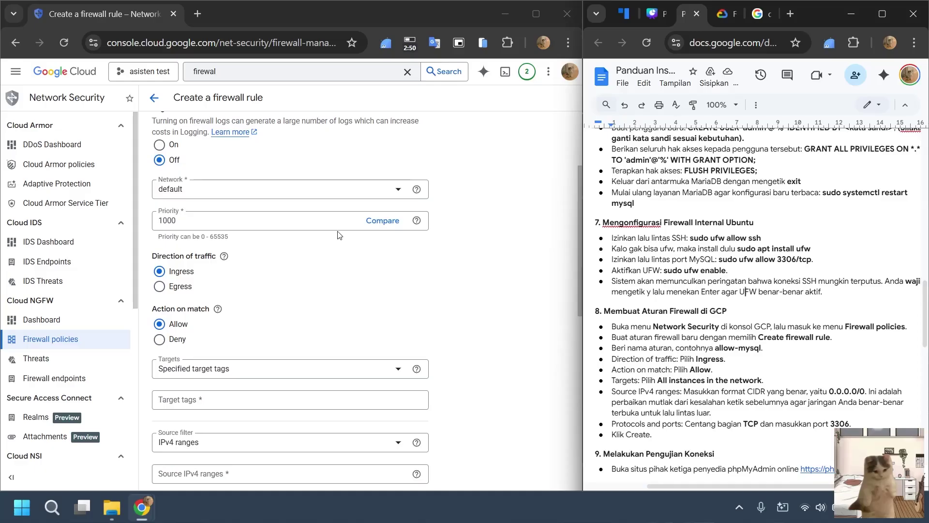
scroll(337, 237, "up", 3)
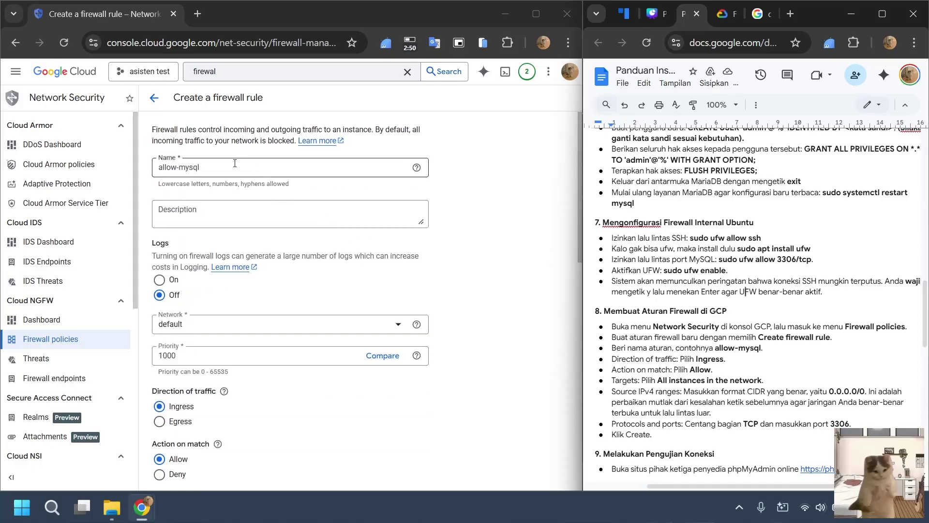
scroll(242, 183, "down", 2)
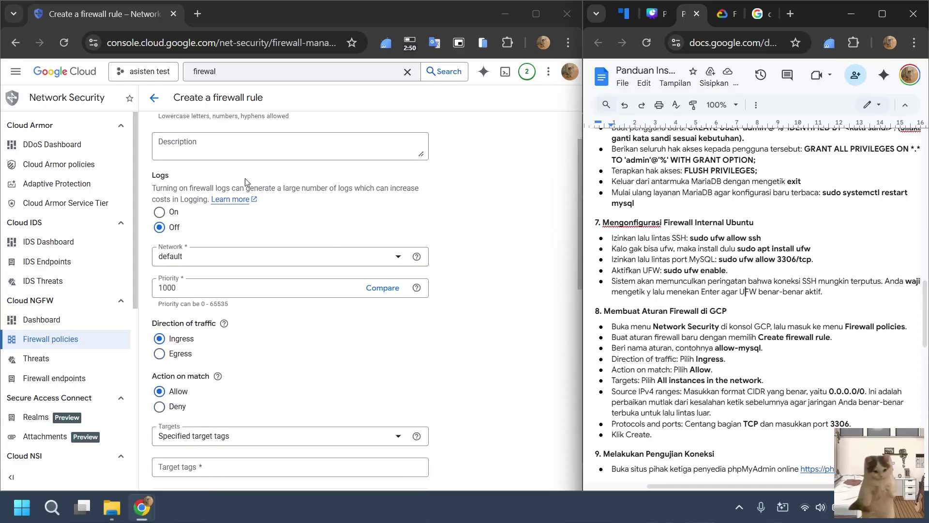
scroll(192, 332, "down", 2)
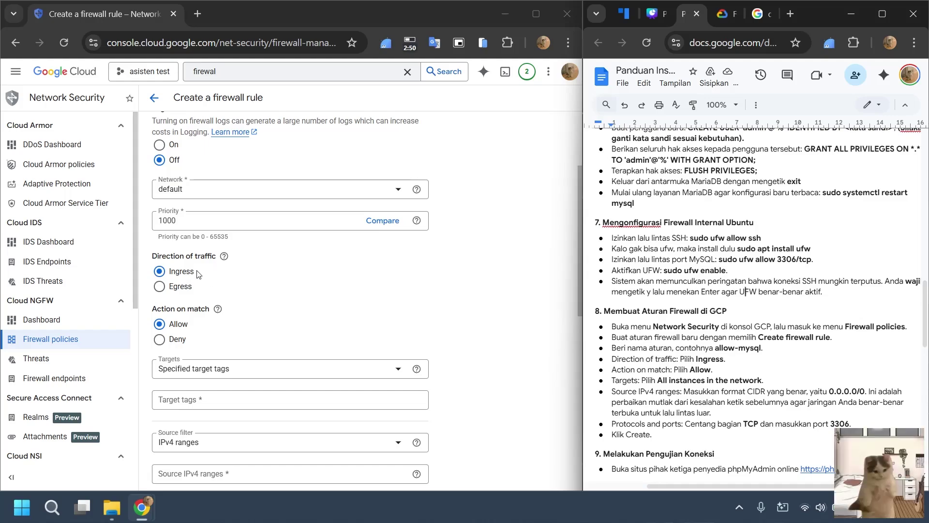
scroll(184, 232, "down", 3)
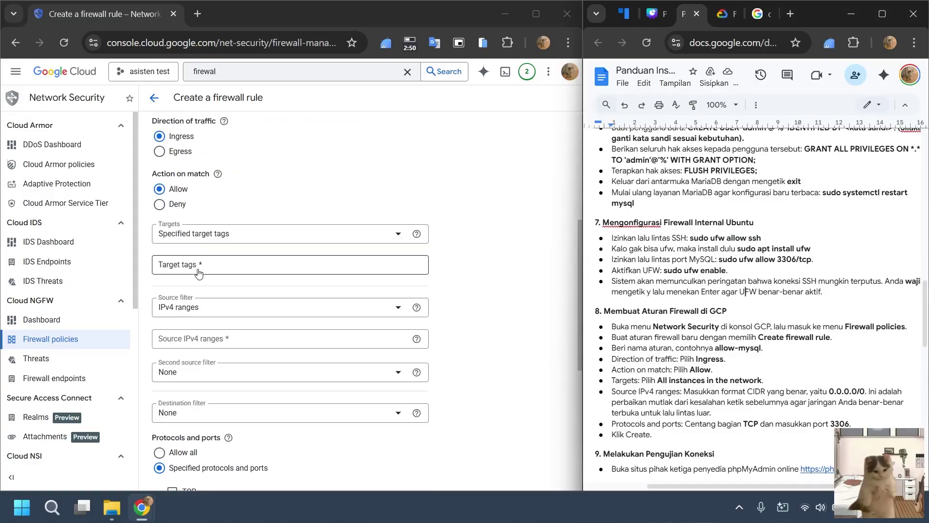
left_click(228, 237)
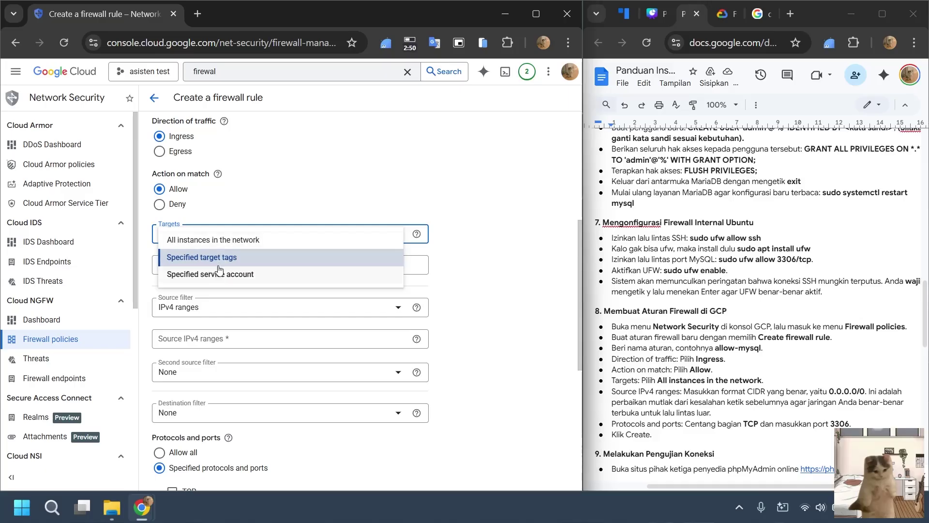
left_click(223, 247)
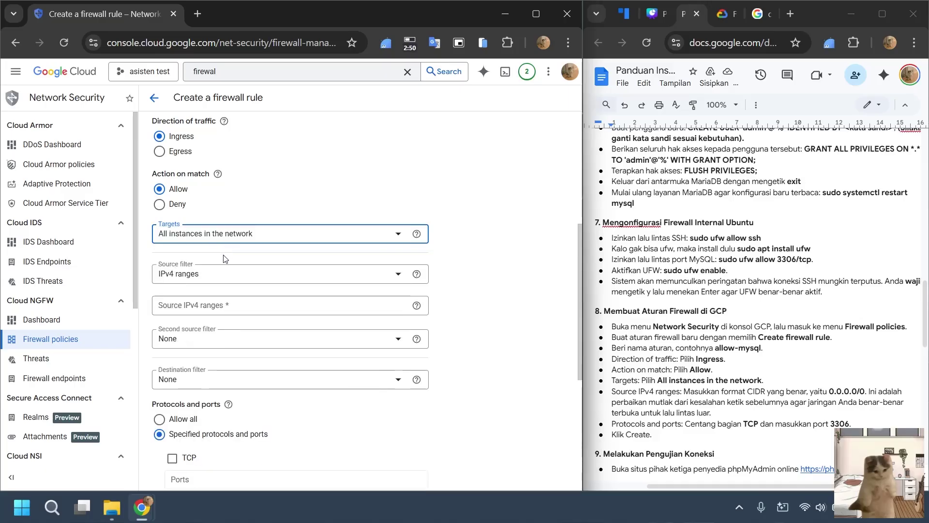
left_click(222, 307)
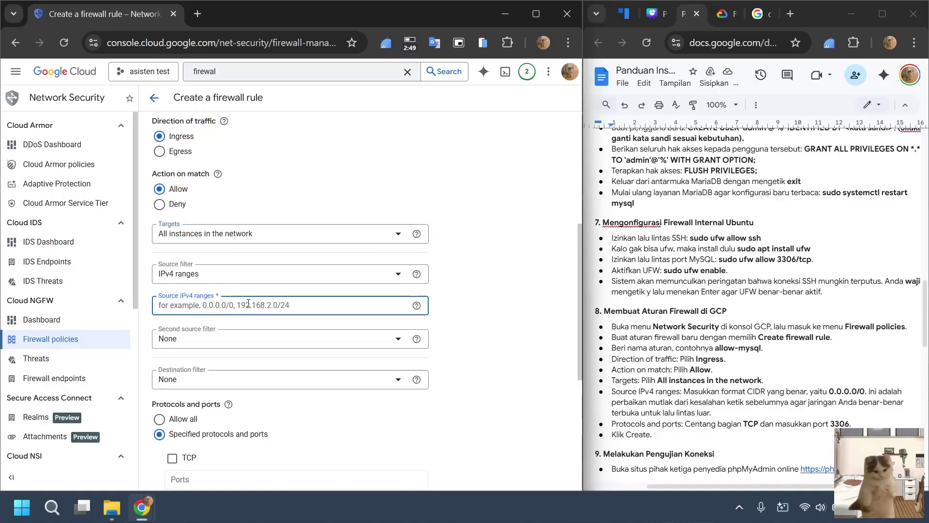
type("0.0.0.0/0")
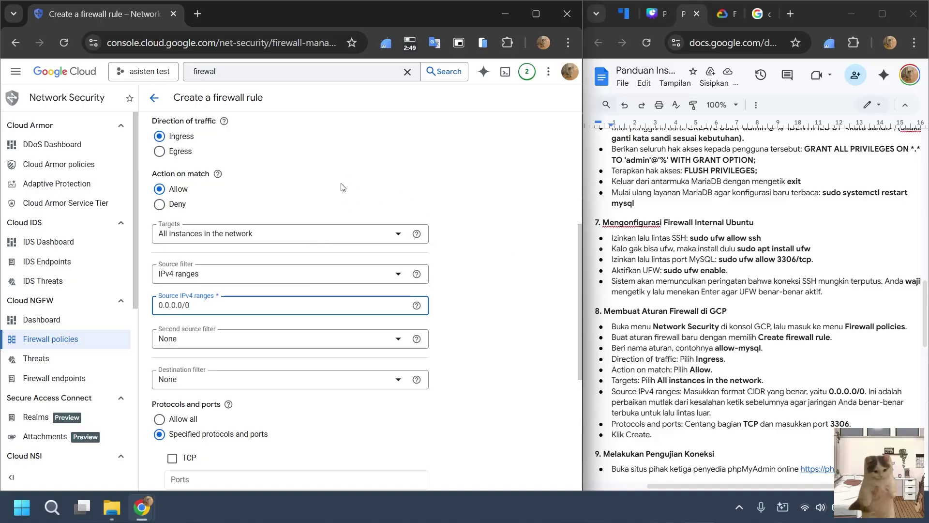
scroll(340, 199, "down", 3)
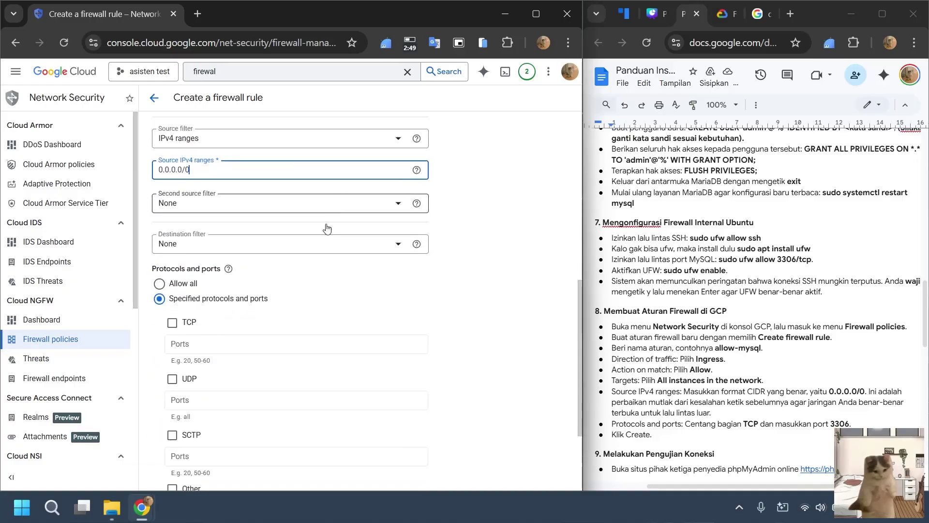
Allow TCP port 3306 and create the allow-mysql rule.
left_click(190, 323)
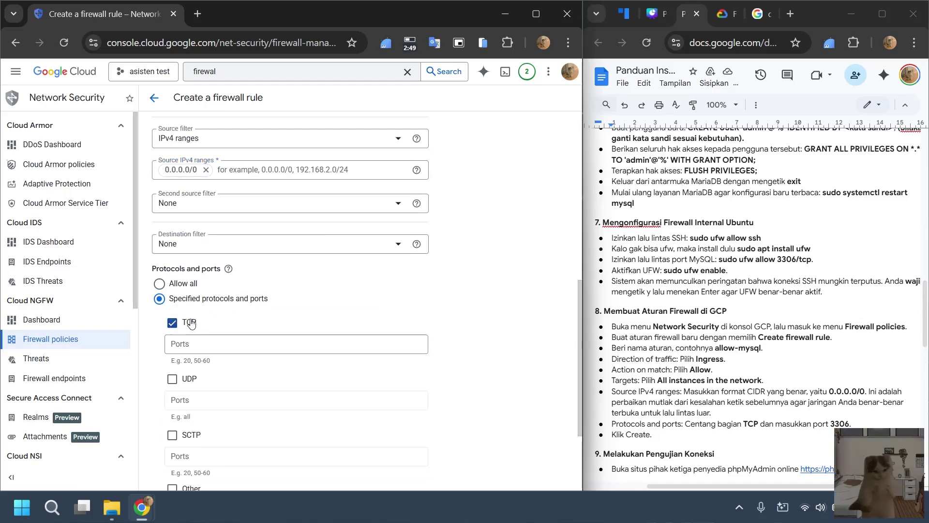
left_click(209, 344)
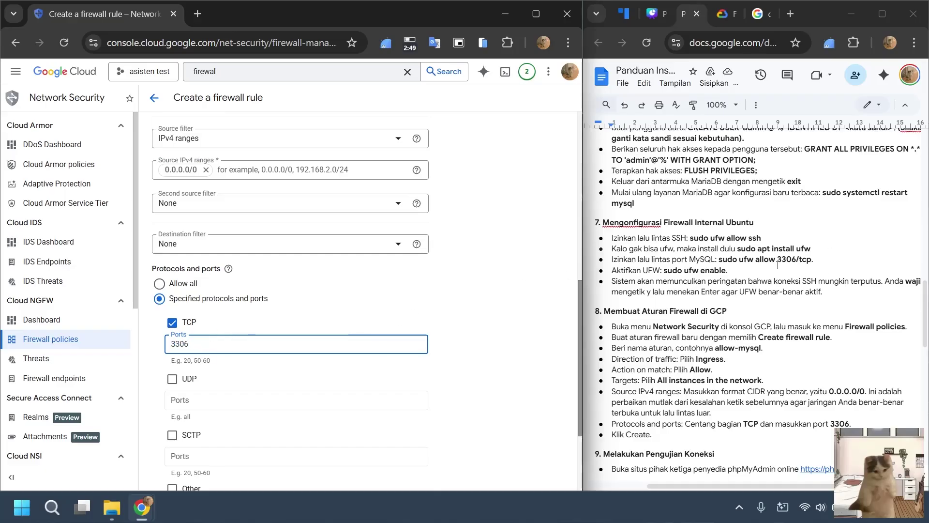
scroll(360, 312, "down", 2)
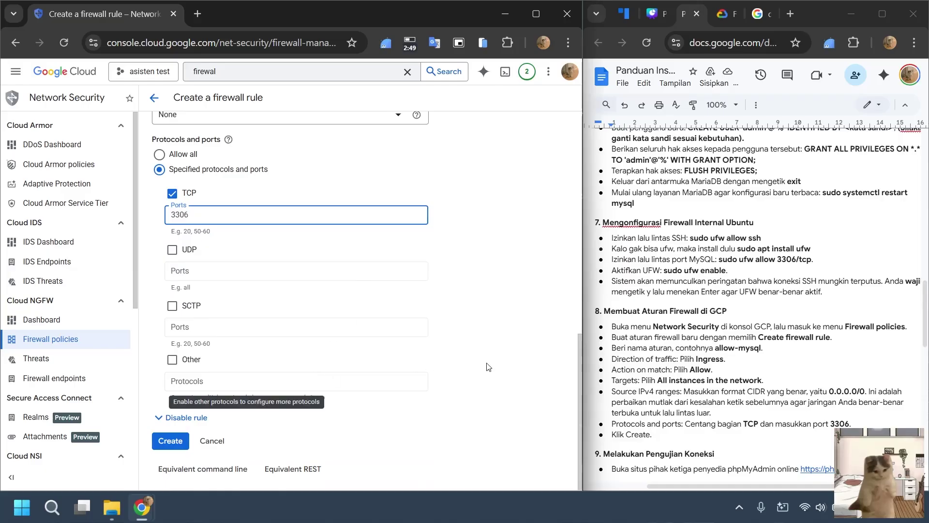
scroll(736, 354, "down", 3)
left_click(170, 441)
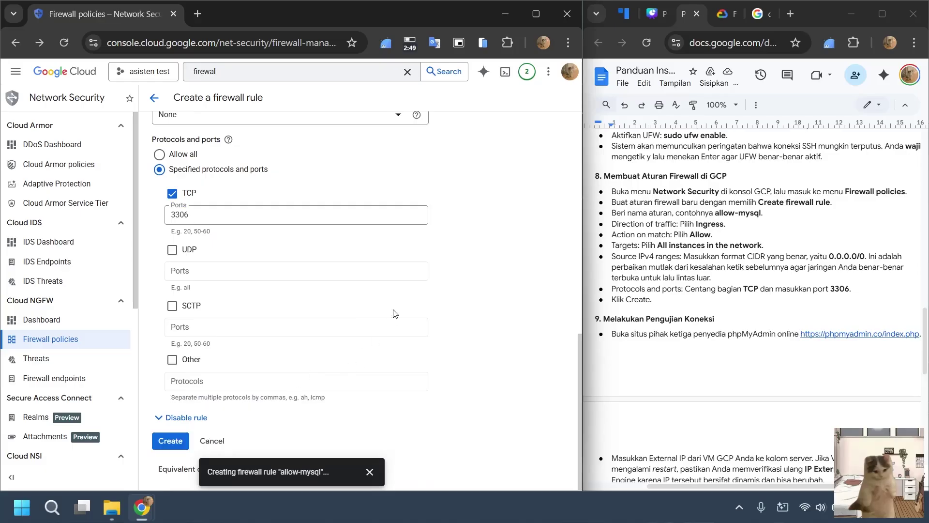
scroll(392, 302, "down", 5)
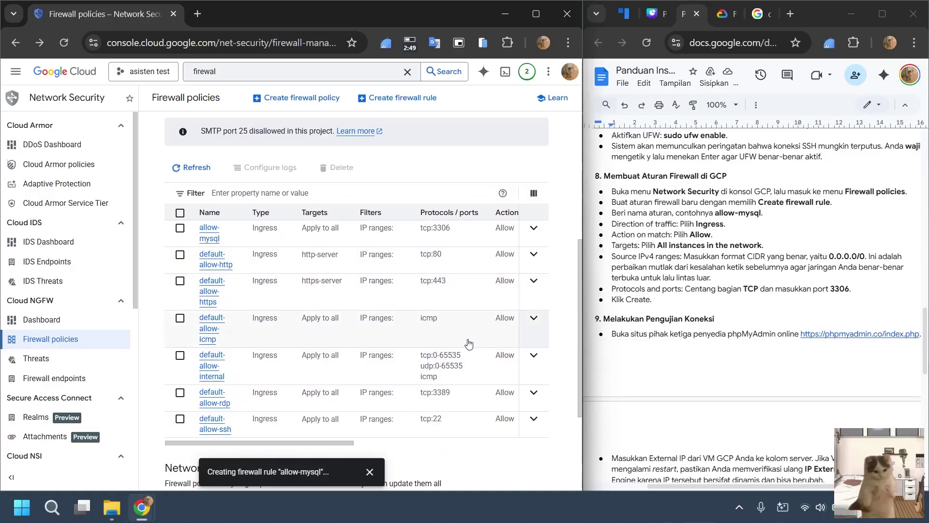
scroll(471, 338, "up", 5)
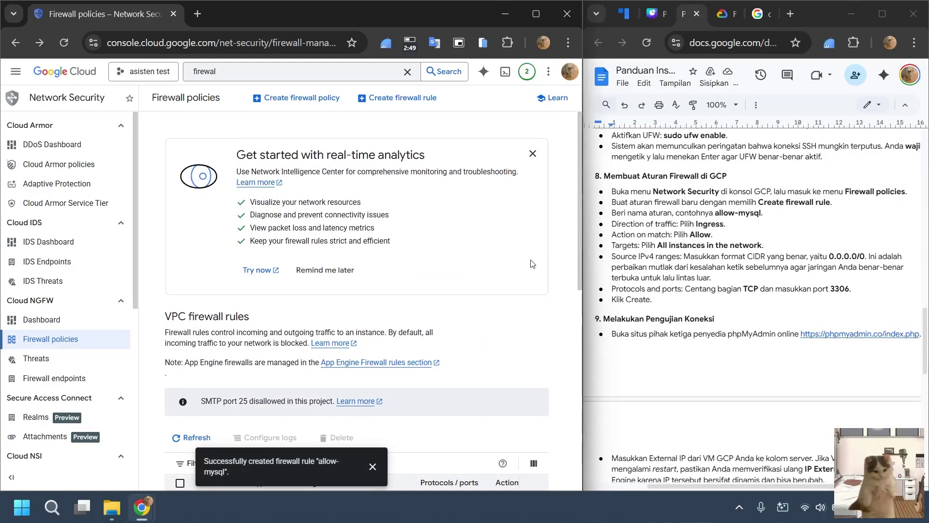
left_click(192, 18)
Load phpmyadmin.co in a new tab and split the console and phpMyAdmin into separate windows.
type("phpmyadmin.co")
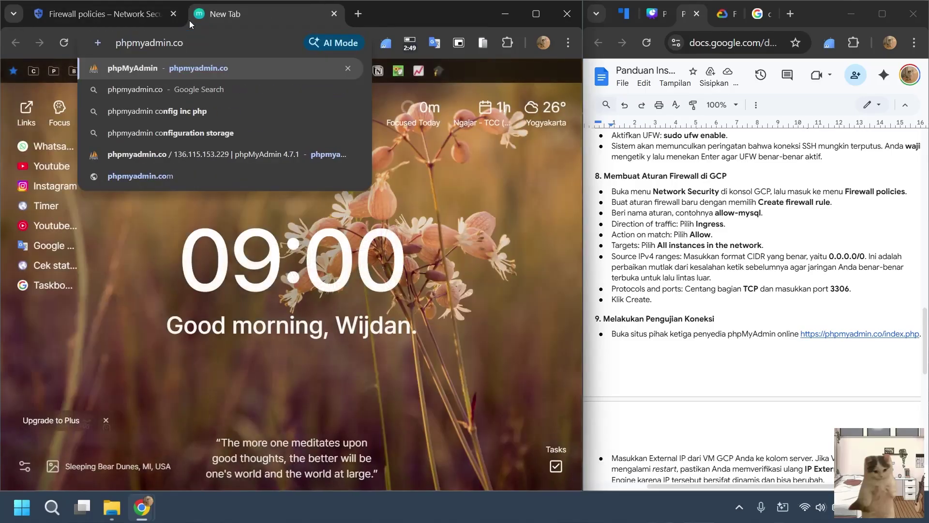
key("Return")
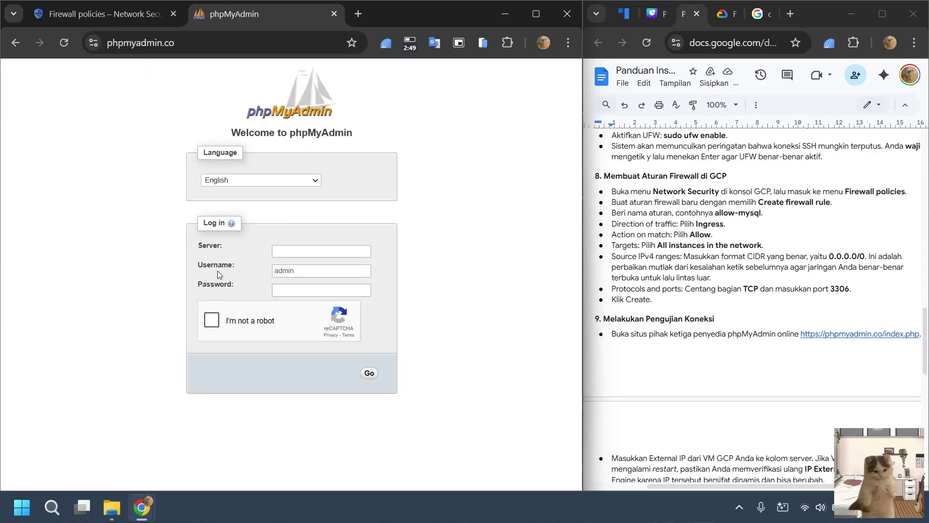
left_click(107, 13)
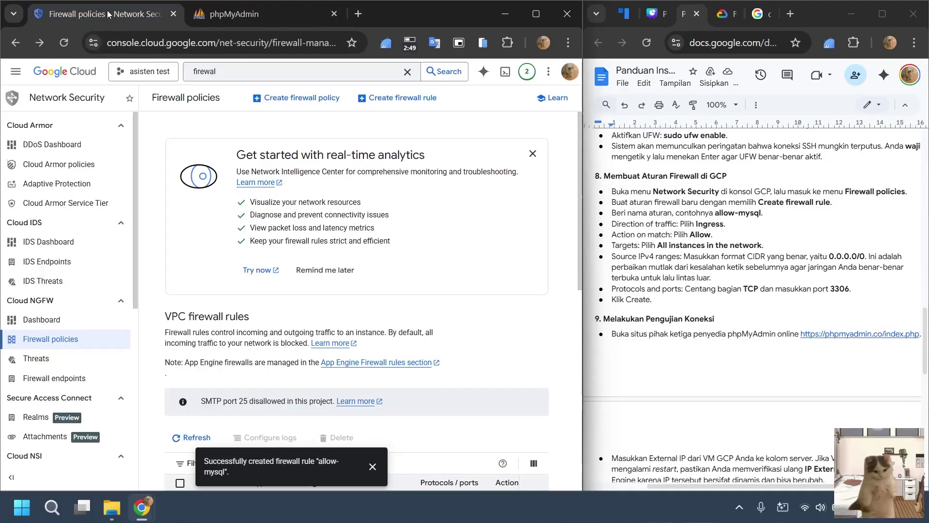
left_click_drag(108, 14, 261, 13)
left_click(20, 41)
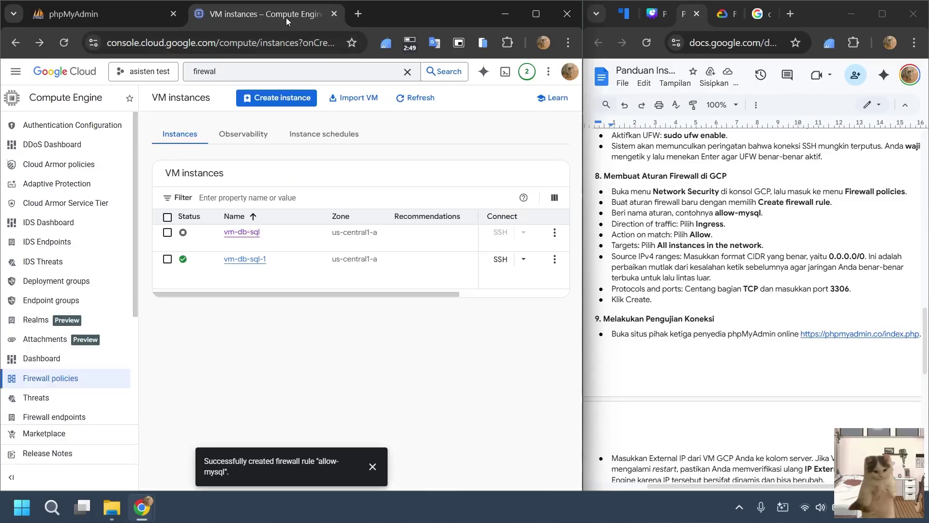
left_click_drag(281, 26, 728, 26)
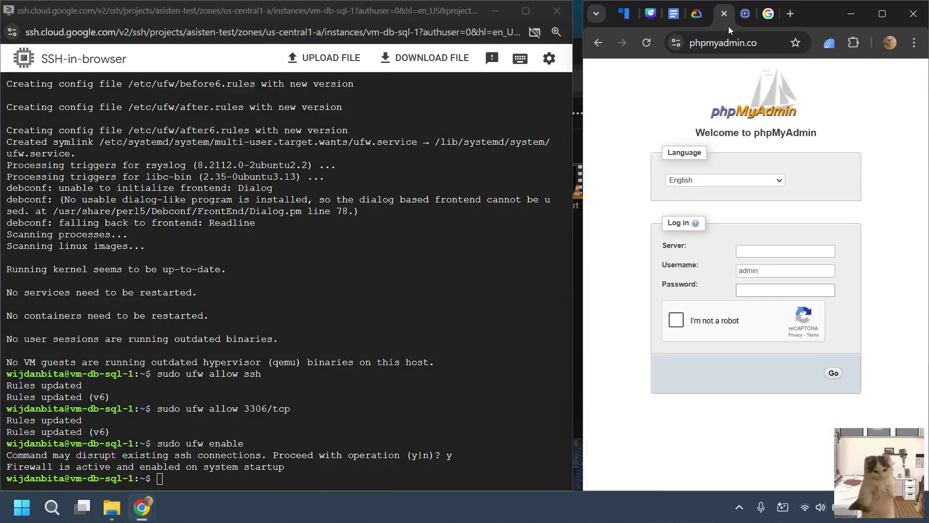
left_click(882, 14)
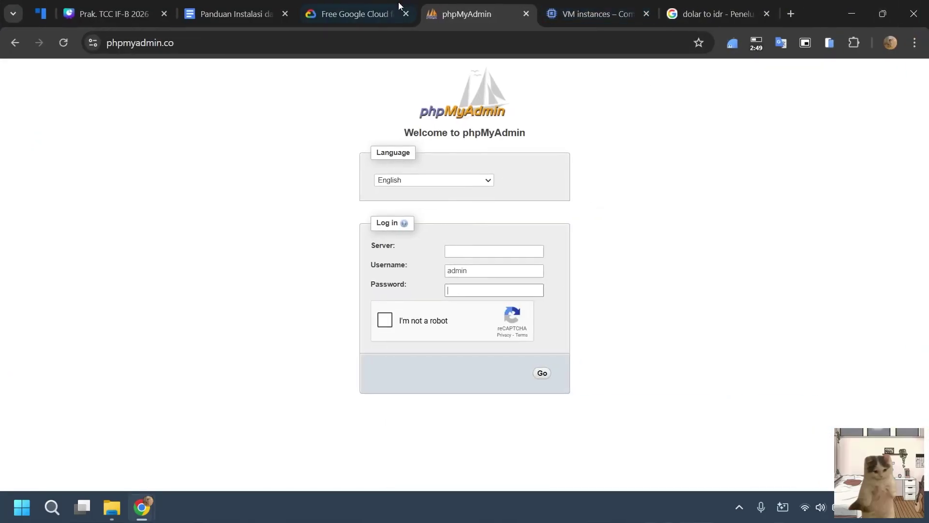
Log in to phpMyAdmin with server 34.66.101.93, the admin credentials and reCAPTCHA.
left_click(588, 13)
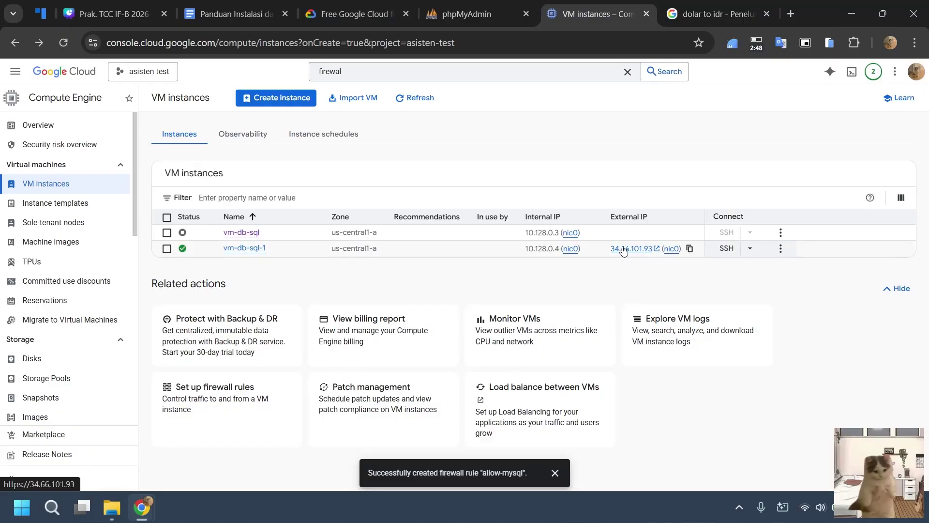
left_click(689, 249)
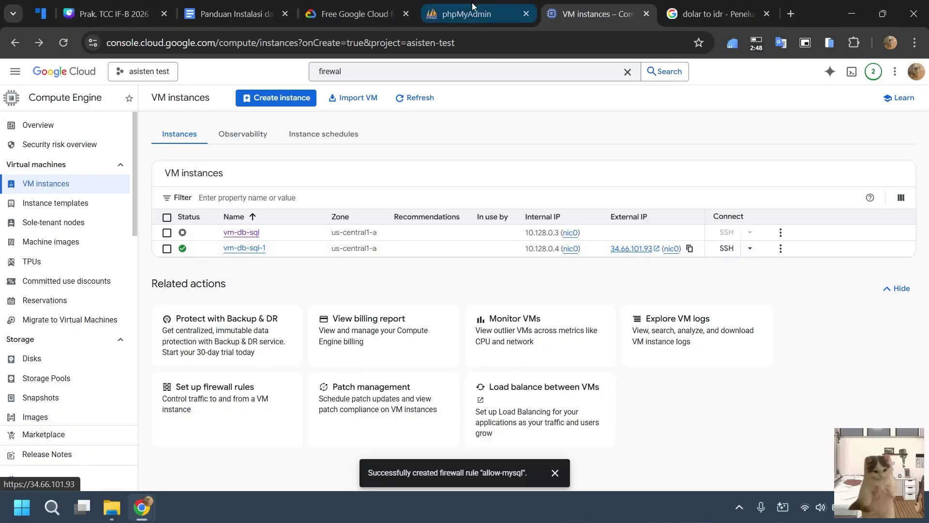
left_click(472, 14)
left_click(467, 252)
key("ctrl+v")
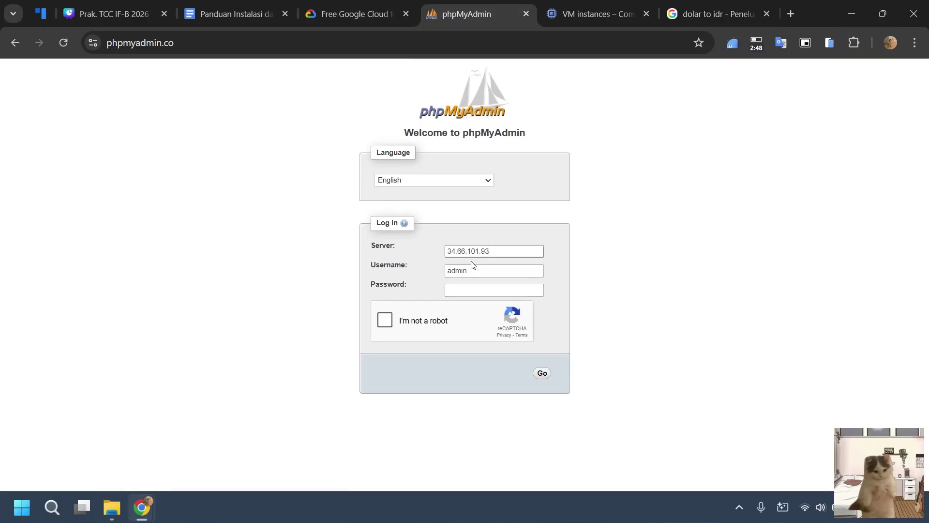
left_click(468, 295)
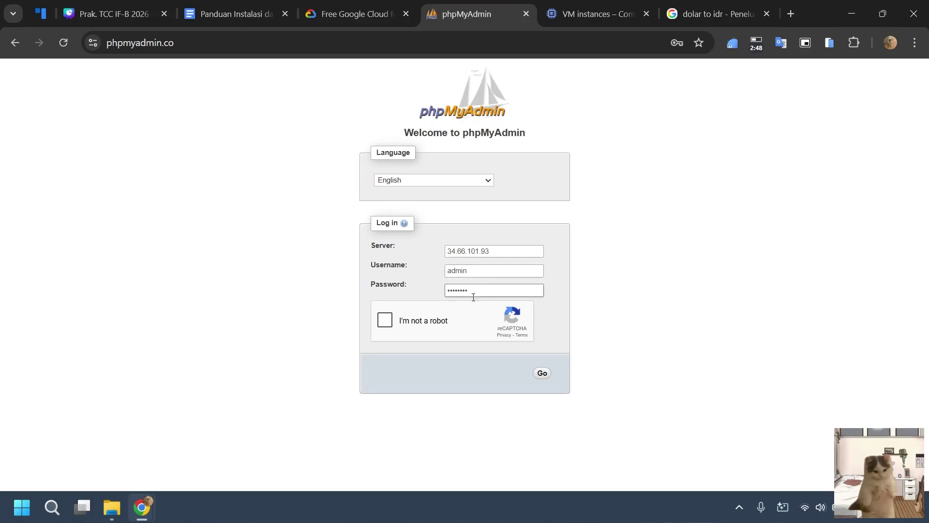
left_click(388, 322)
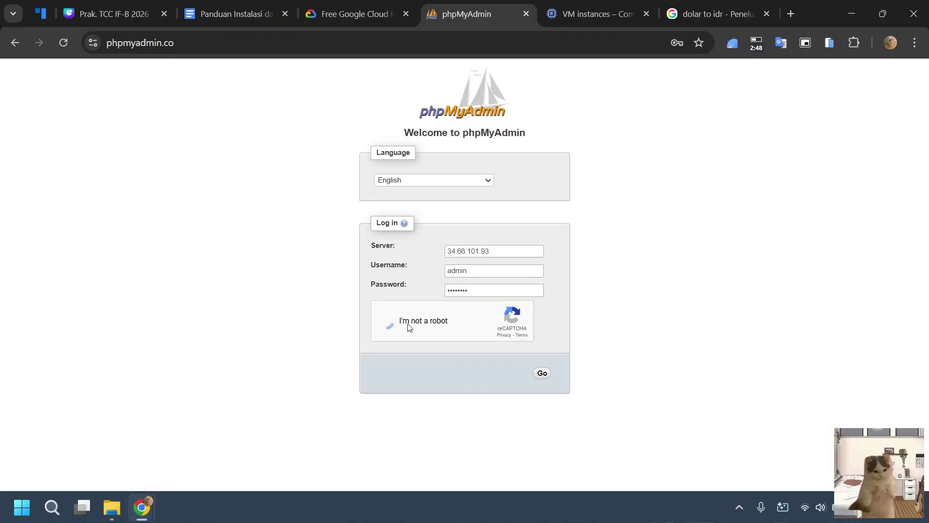
left_click(543, 373)
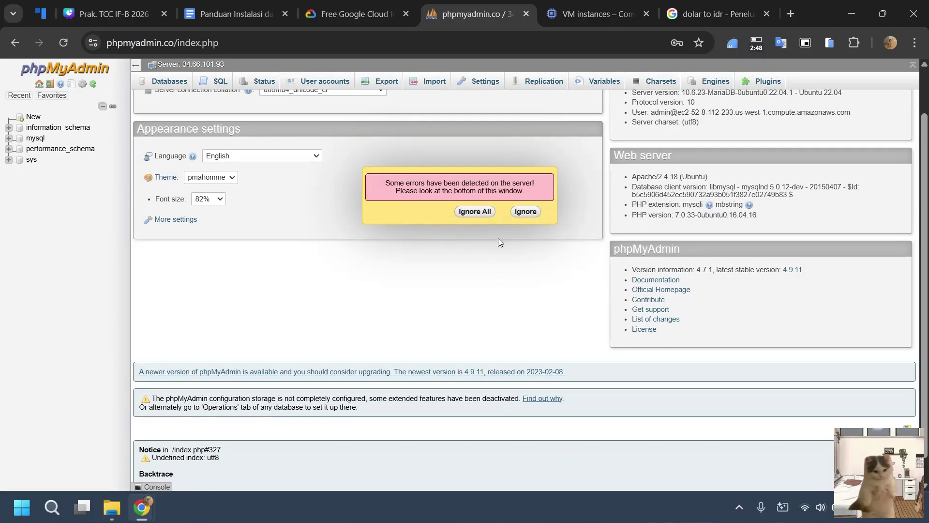
Ignore the server-error warning, scroll to the top of phpMyAdmin's home page, and open a blank tab.
left_click(368, 219)
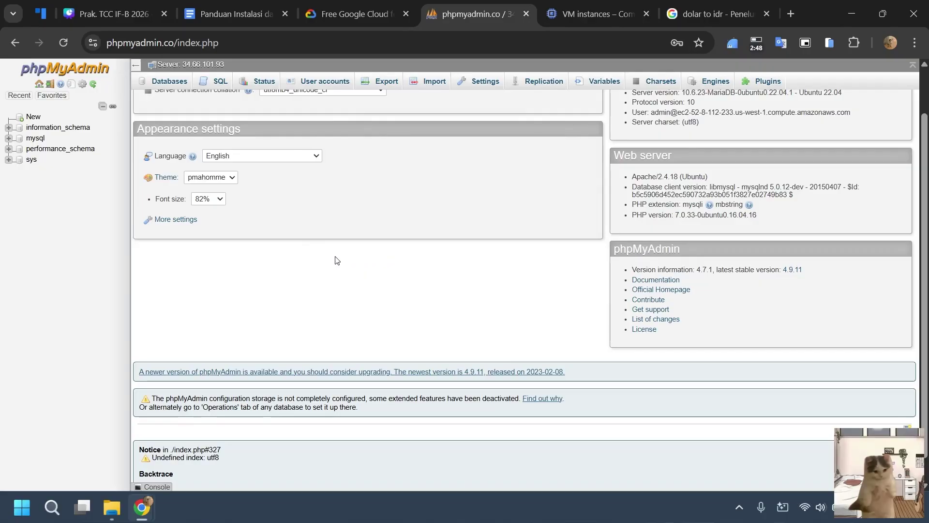
scroll(340, 250, "up", 1)
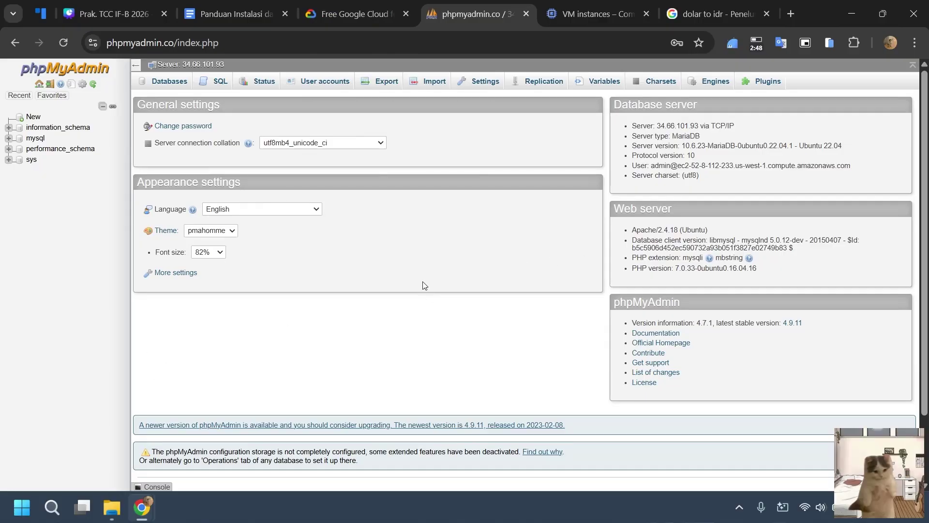
left_click(791, 13)
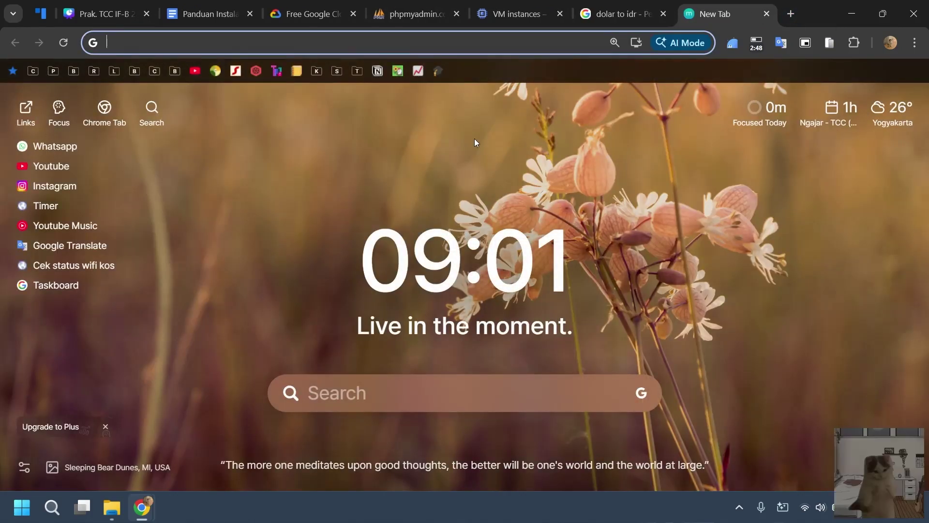
Go to the GitHub dashboard in the new tab.
left_click(272, 40)
type("cloud")
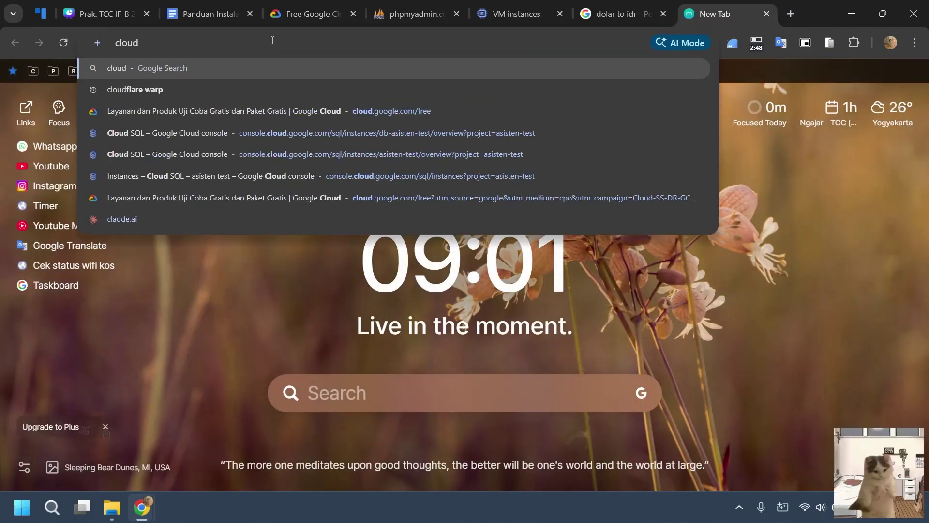
key("BackSpace")
key("BackSpace")
key("BackSpace")
key("BackSpace")
key("BackSpace")
type("gith")
key("Return")
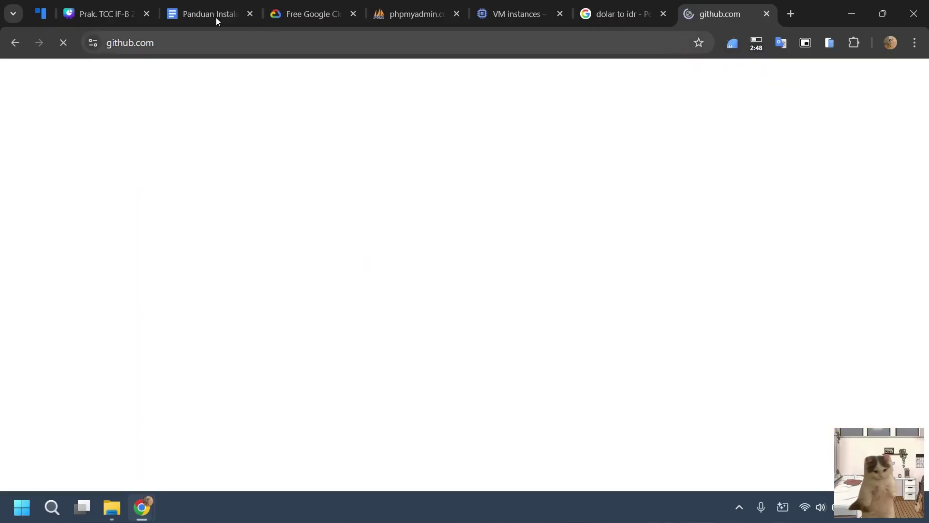
Open D:\Aslab\TCC\be_testing in VS Code and snap it left, Chrome right.
left_click(111, 505)
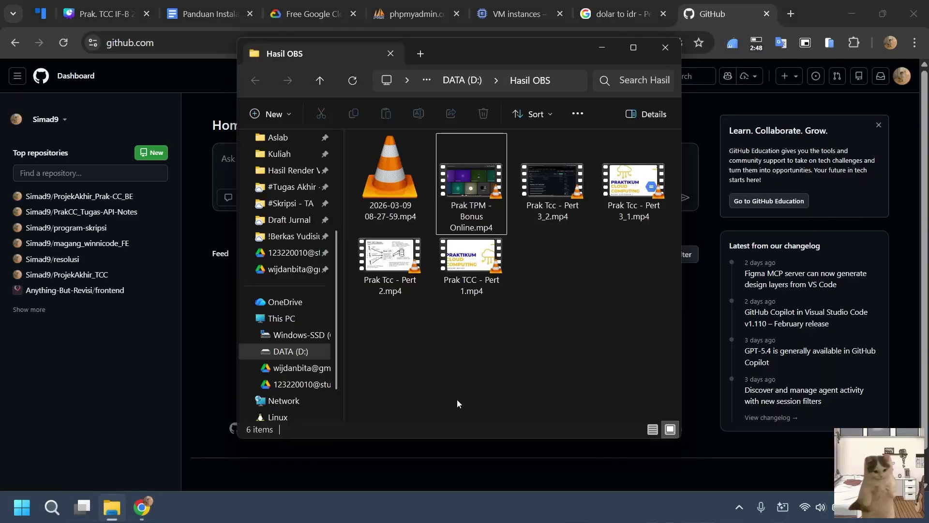
scroll(290, 291, "up", 3)
left_click(297, 269)
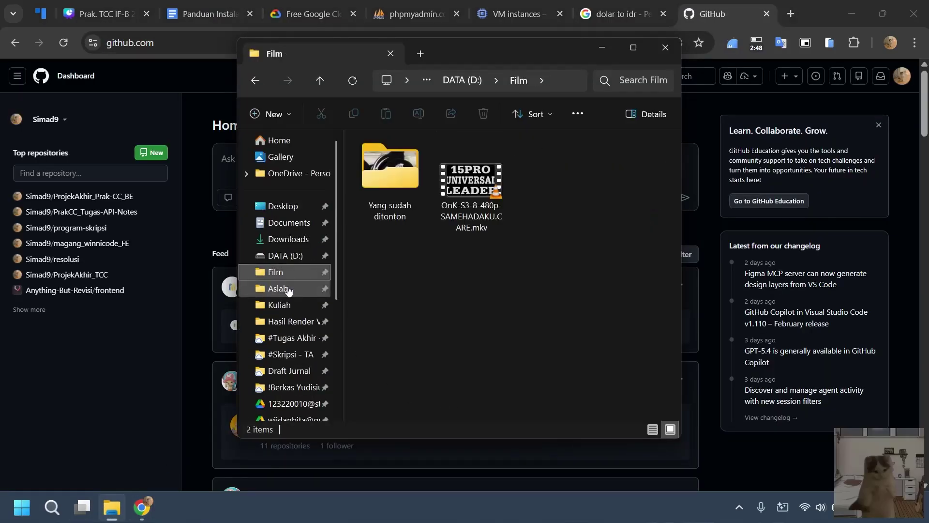
left_click(297, 305)
left_click(296, 289)
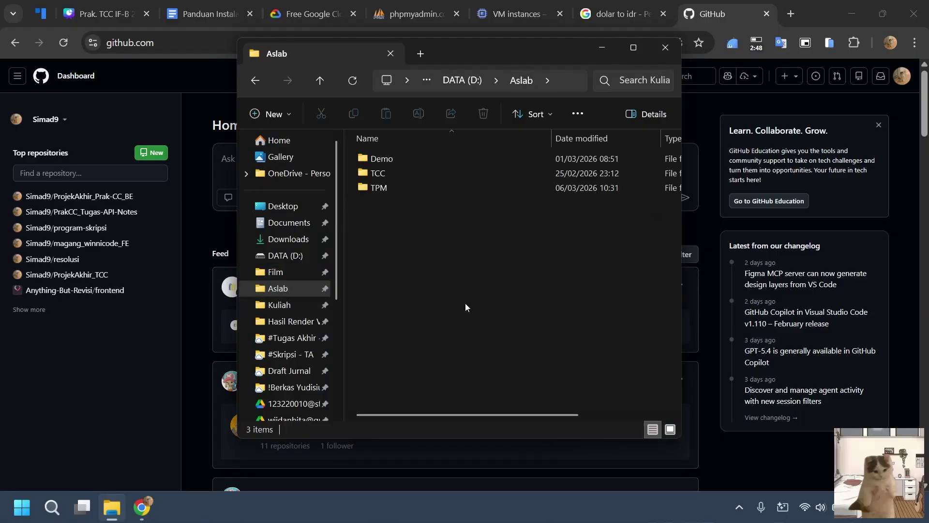
left_click(411, 165)
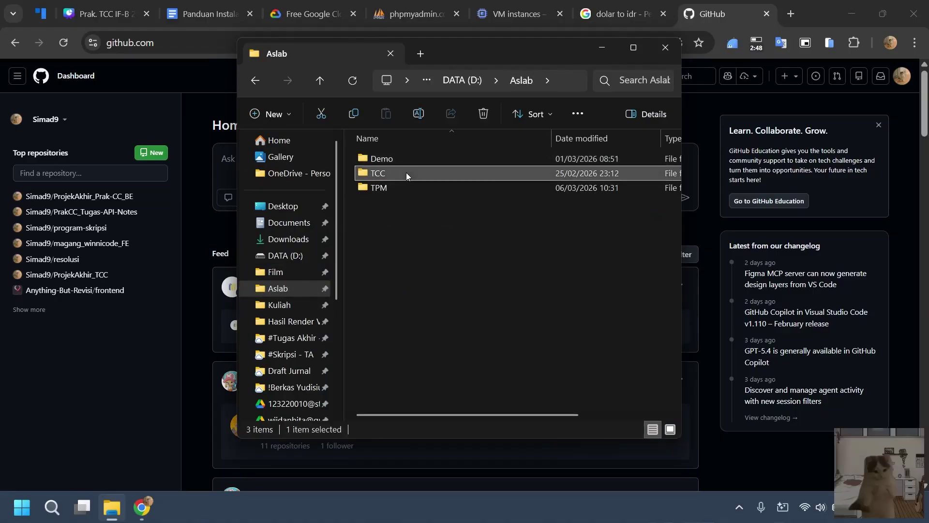
double_click(406, 173)
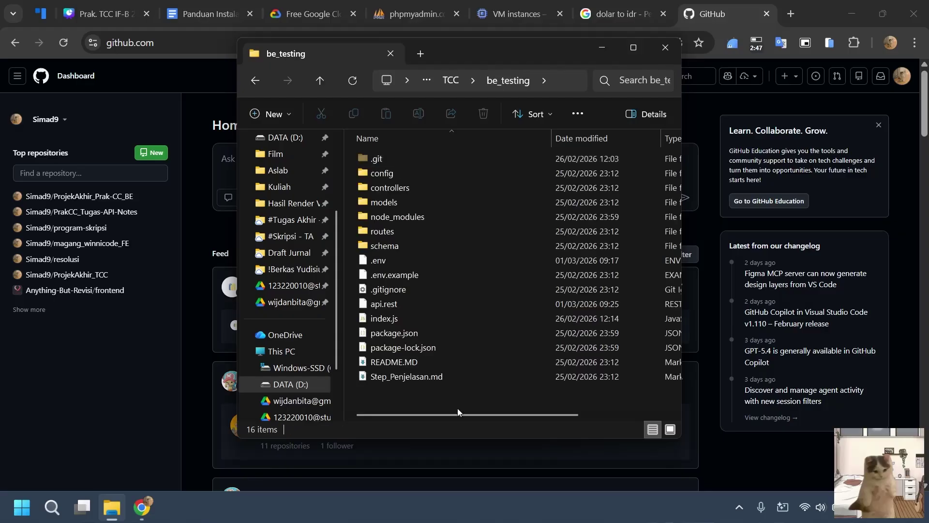
right_click(469, 403)
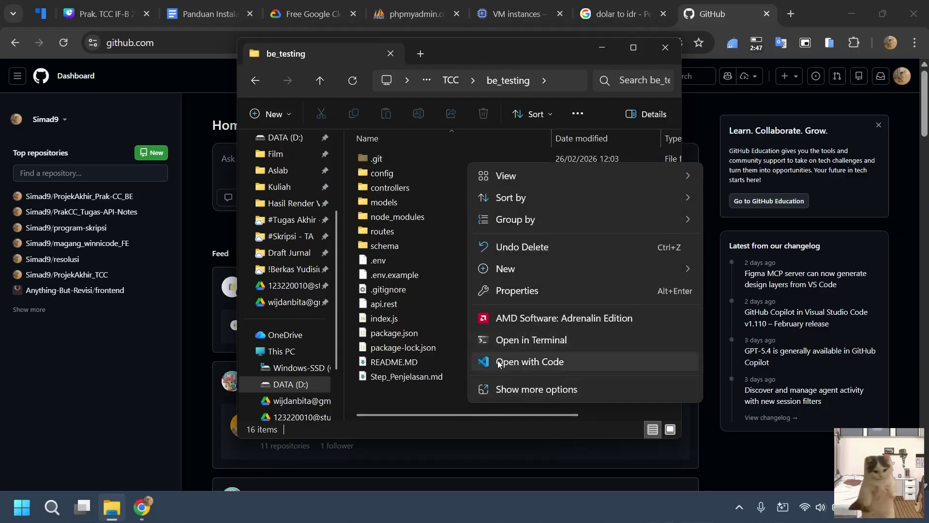
left_click(499, 361)
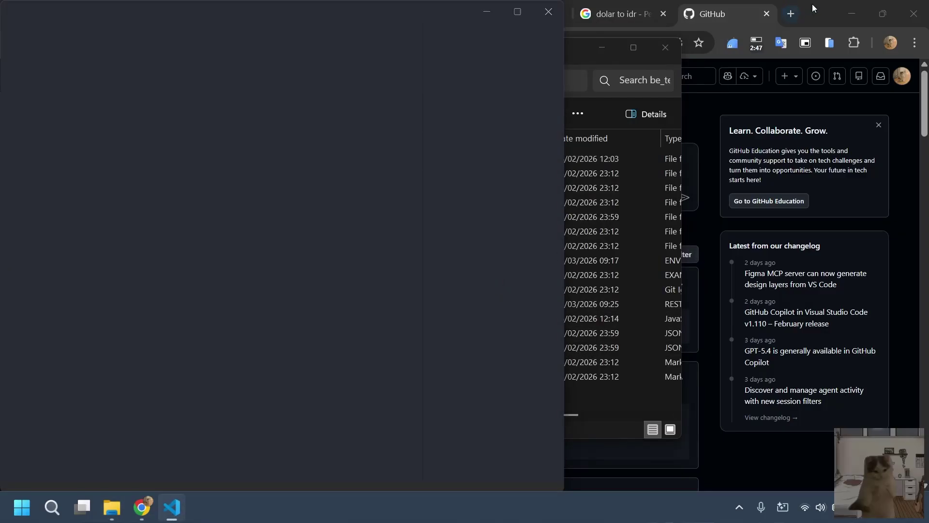
left_click_drag(814, 8, 927, 146)
left_click(213, 131)
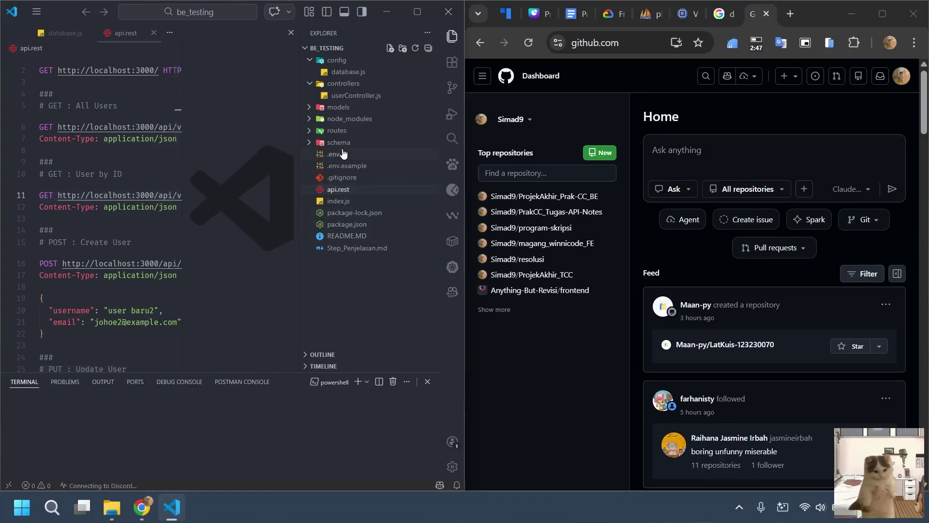
Review the DB settings in be_testing's .env, then go to phpMyAdmin's New database page.
left_click(334, 154)
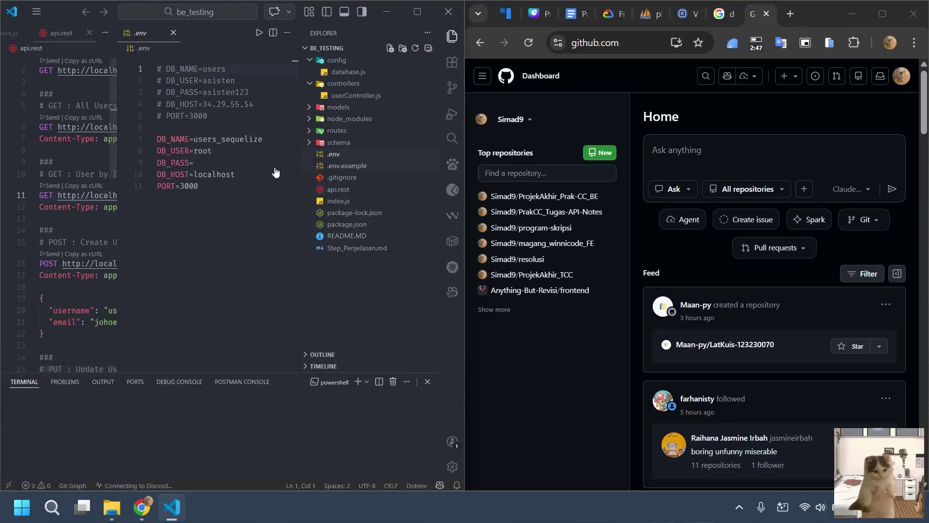
left_click(229, 198)
left_click(256, 151)
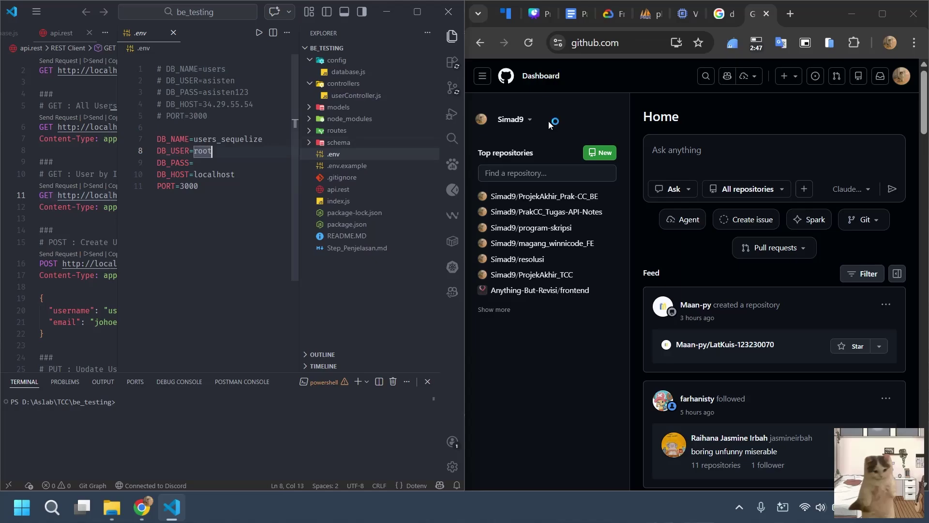
left_click(648, 14)
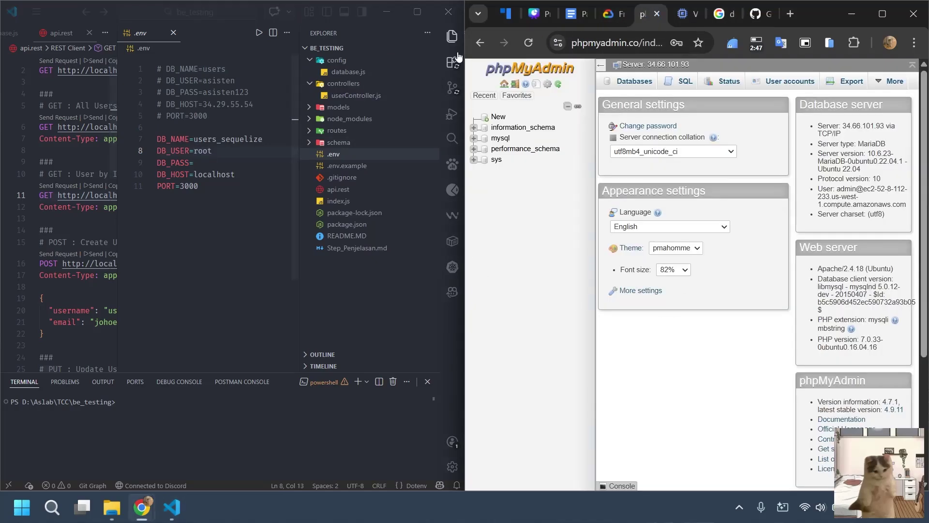
left_click(452, 35)
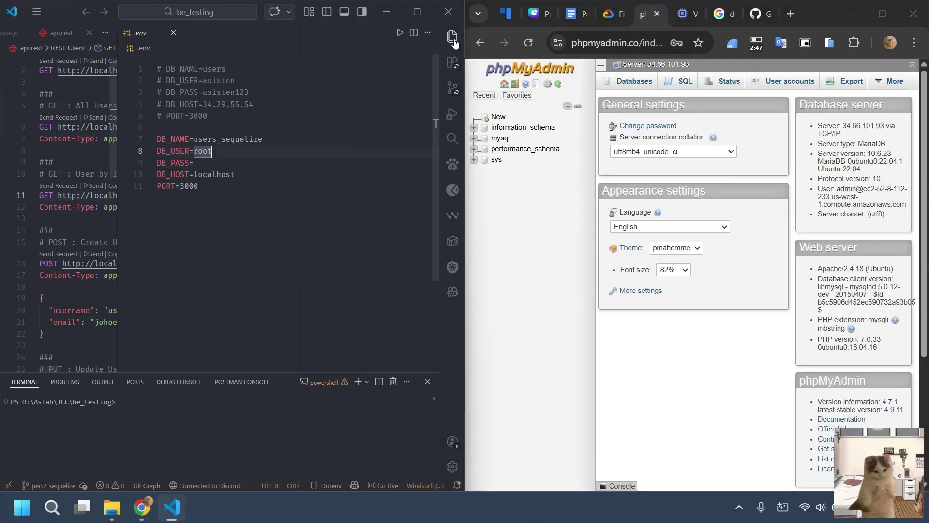
left_click(489, 117)
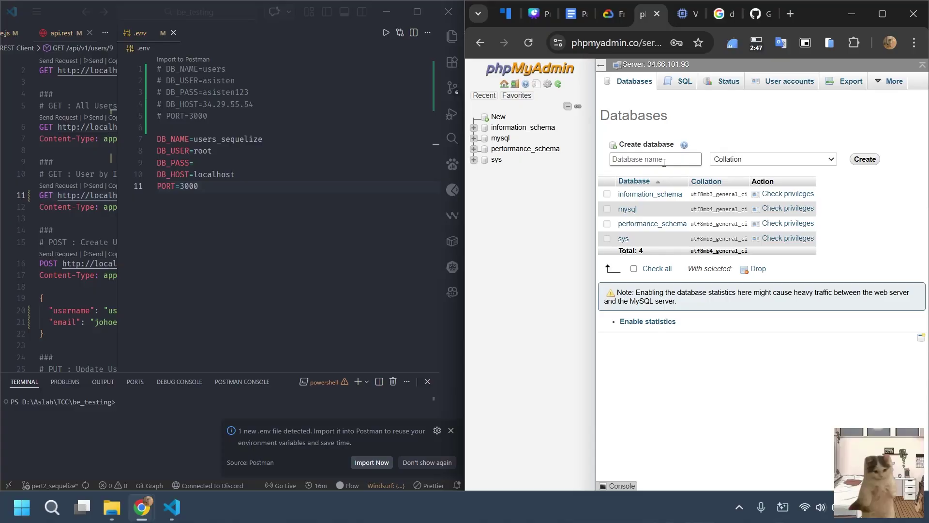
Create the test_vm database in phpMyAdmin.
type("test_vm")
left_click(869, 157)
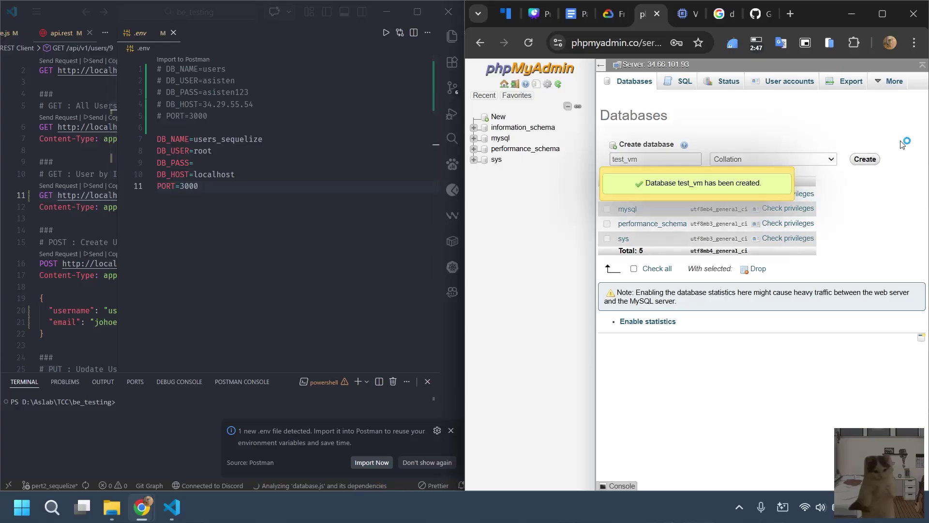
left_click(202, 239)
Change DB_NAME to test_vm and DB_USER to admin, and fill in the password.
double_click(197, 139)
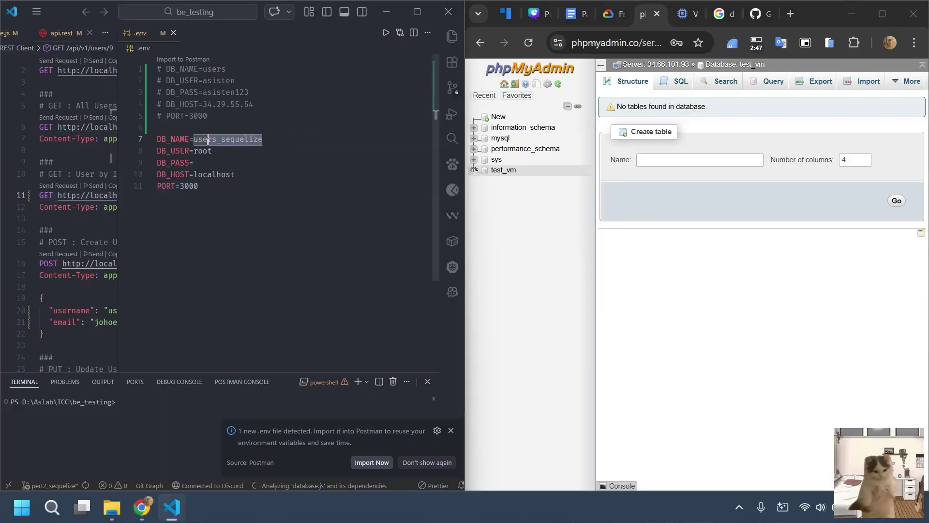
type("test_vm")
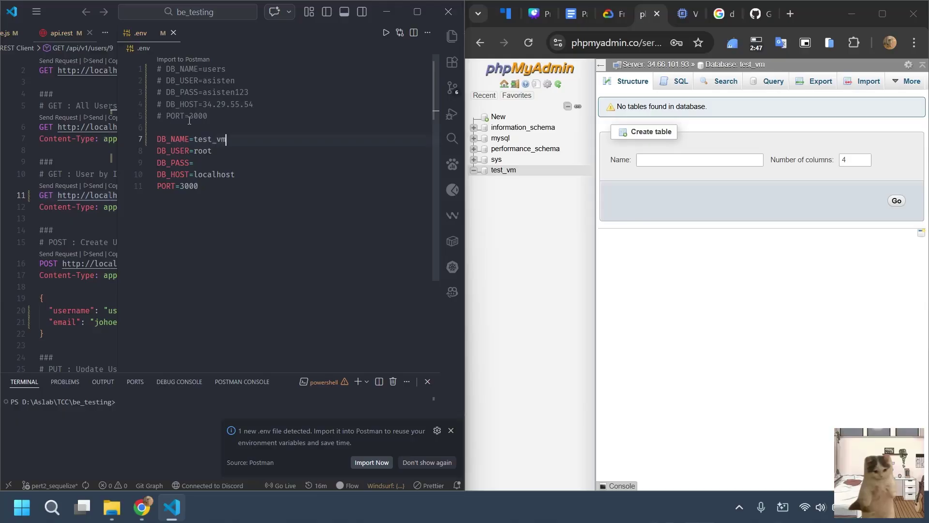
left_click(169, 205)
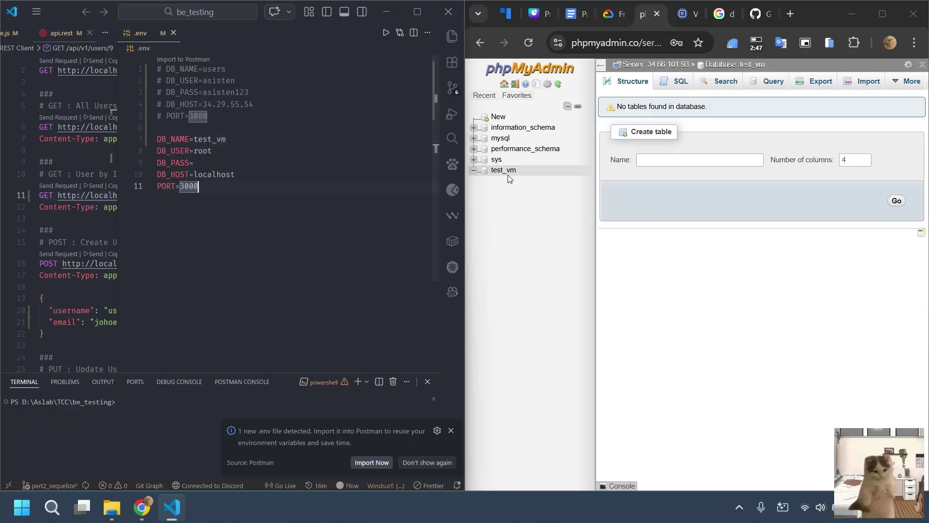
key("BackSpace")
key("BackSpace")
key("BackSpace")
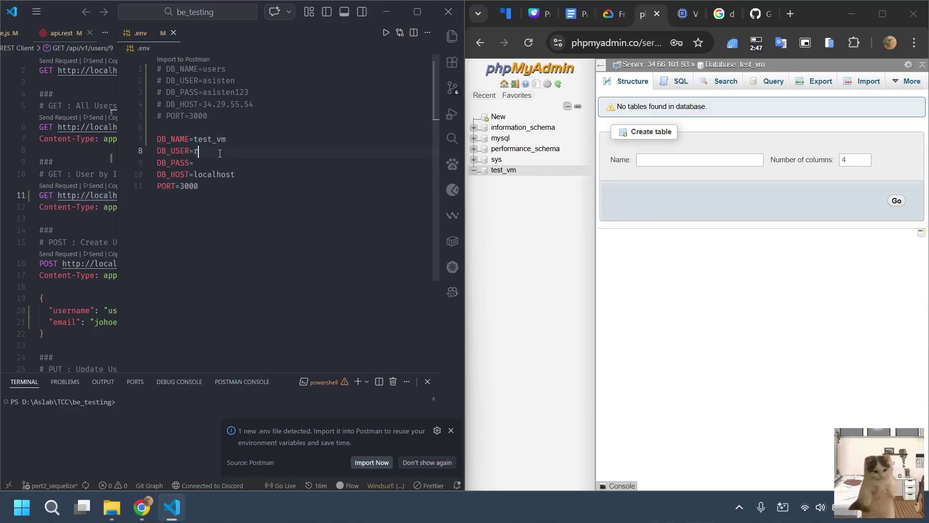
key("Down")
left_click(255, 224)
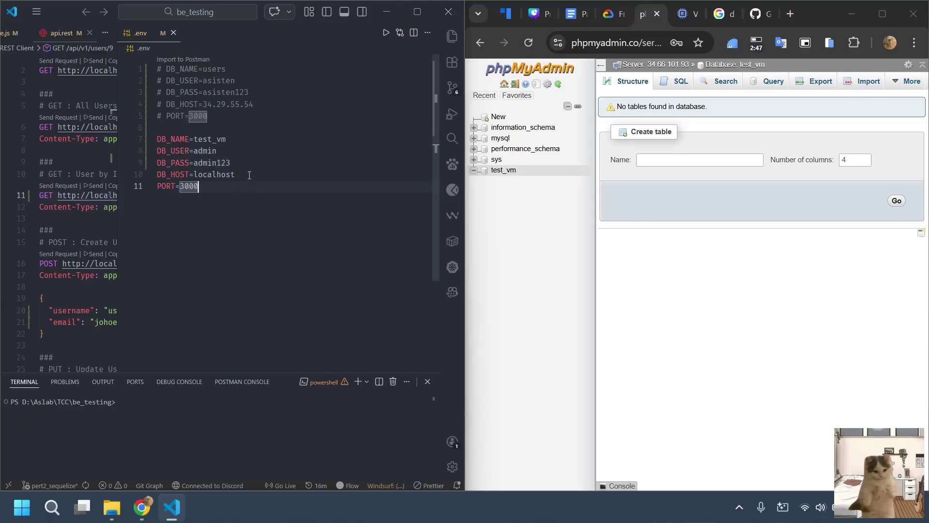
double_click(215, 174)
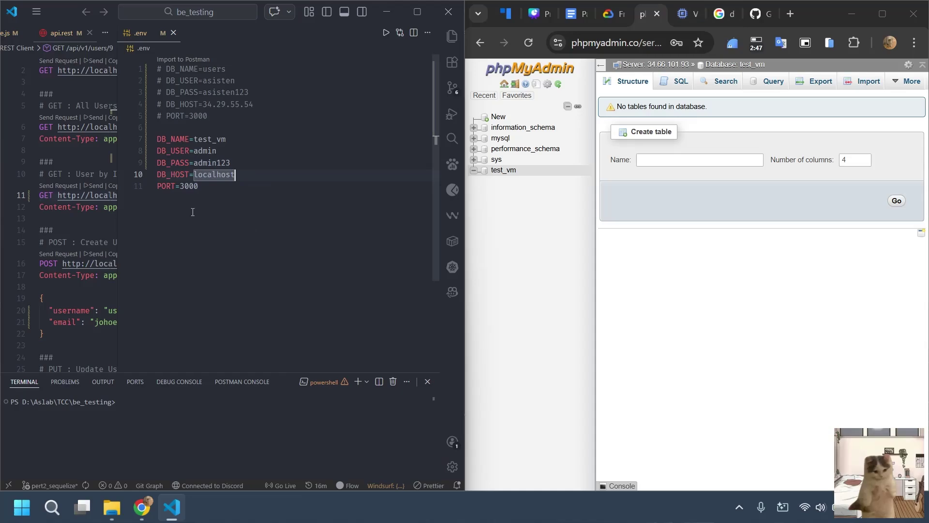
Replace DB_HOST localhost with the VM's external IP 34.66.101.93.
left_click(688, 14)
scroll(794, 270, "right", 5)
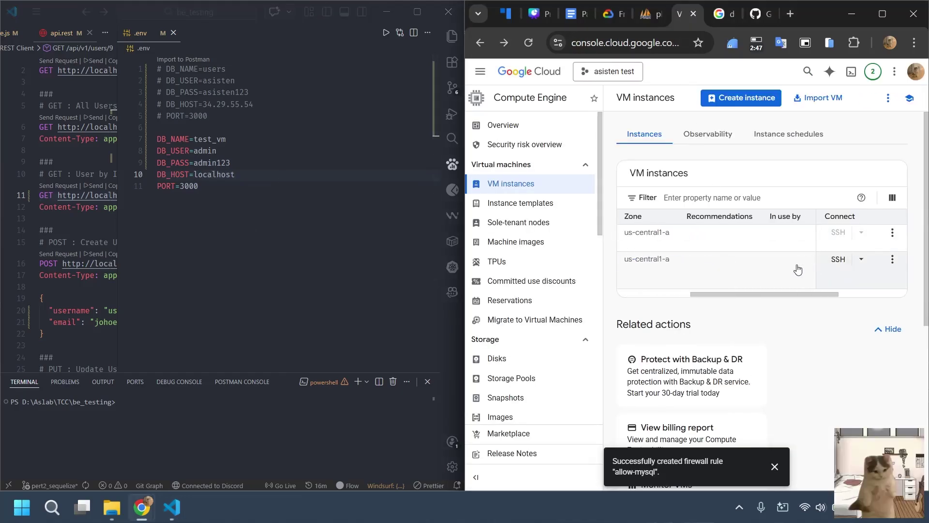
left_click(773, 281)
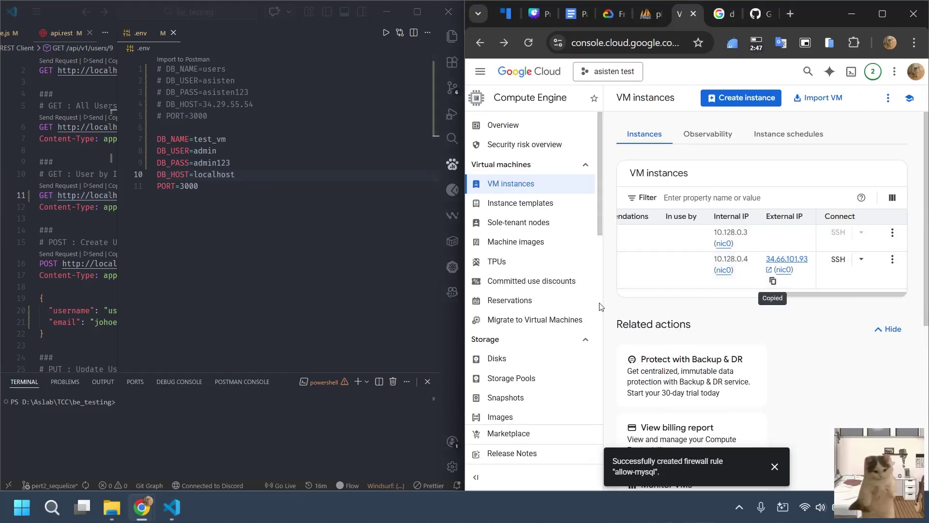
double_click(193, 174)
key("ctrl+v")
key("Down")
key("ctrl+d")
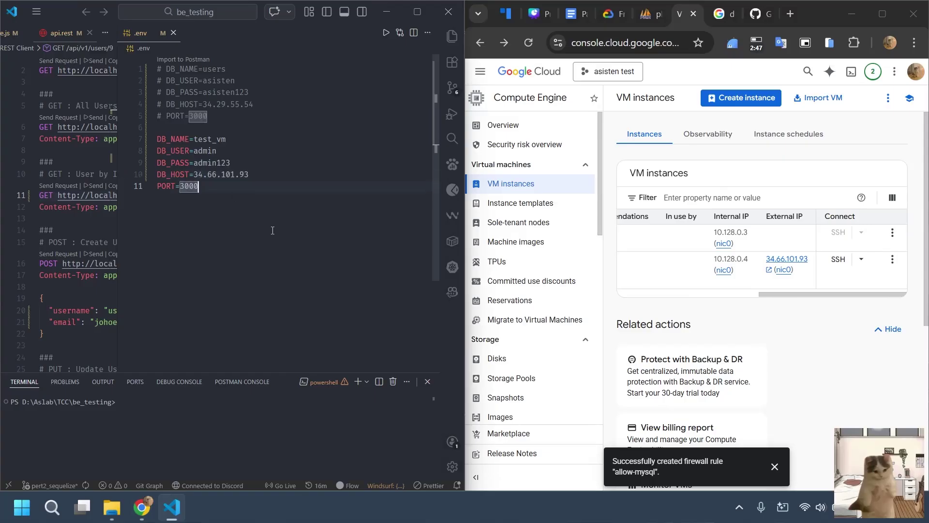
left_click(417, 12)
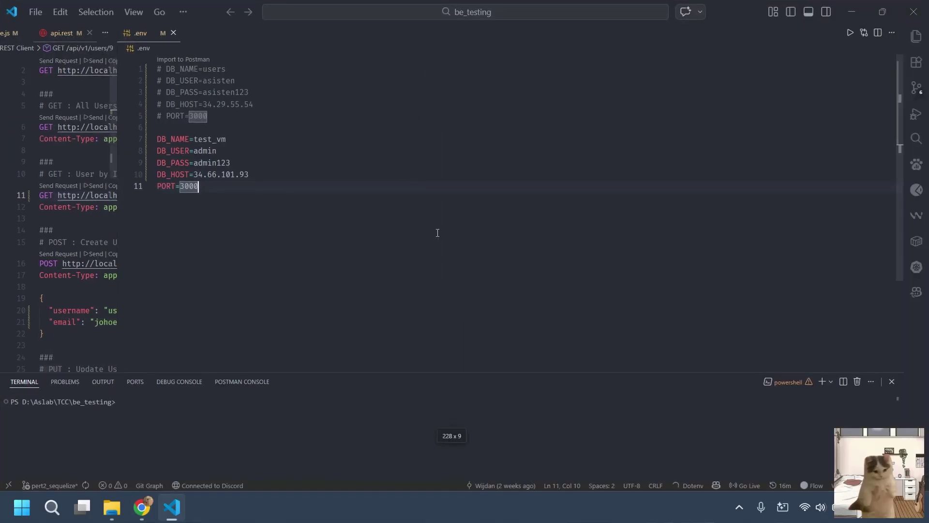
Start the backend with npm run dev so it syncs to test_vm on port 3000.
left_click(234, 417)
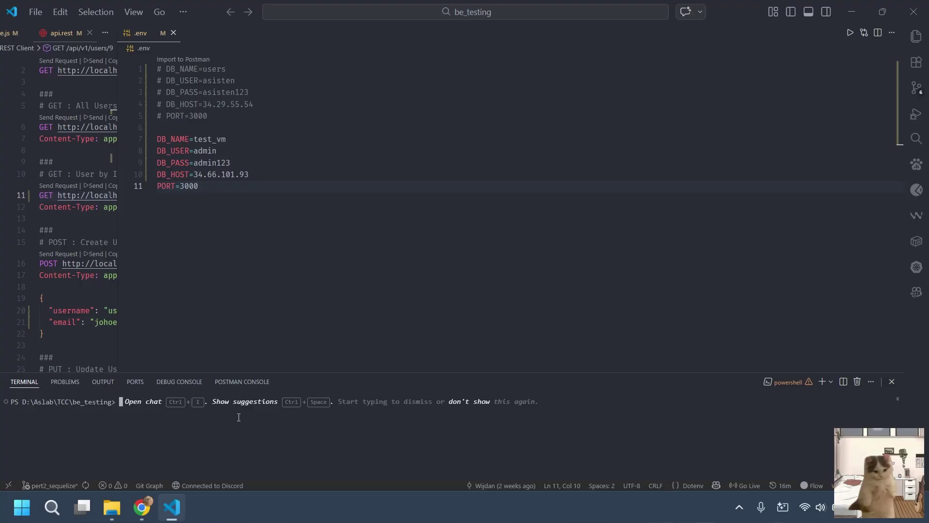
type("np")
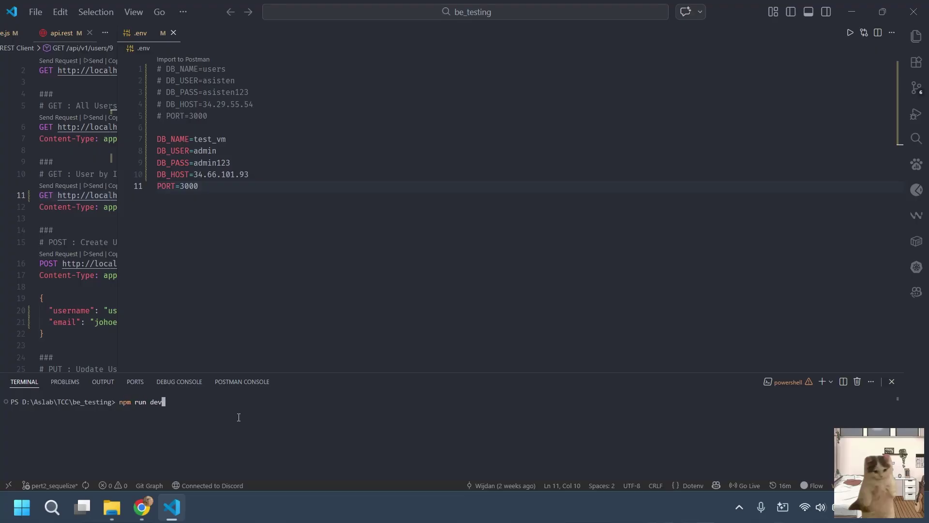
type("m run dev")
key("Return")
left_click(381, 313)
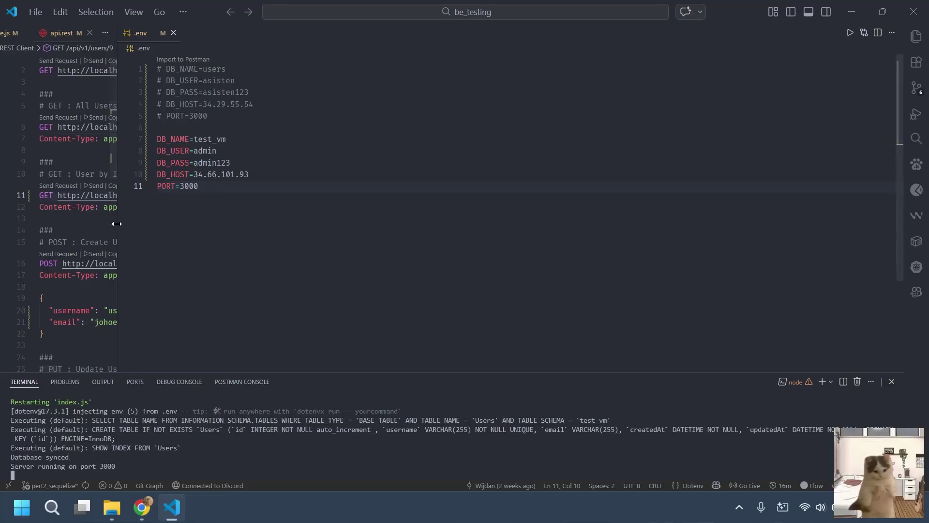
left_click_drag(117, 225, 385, 221)
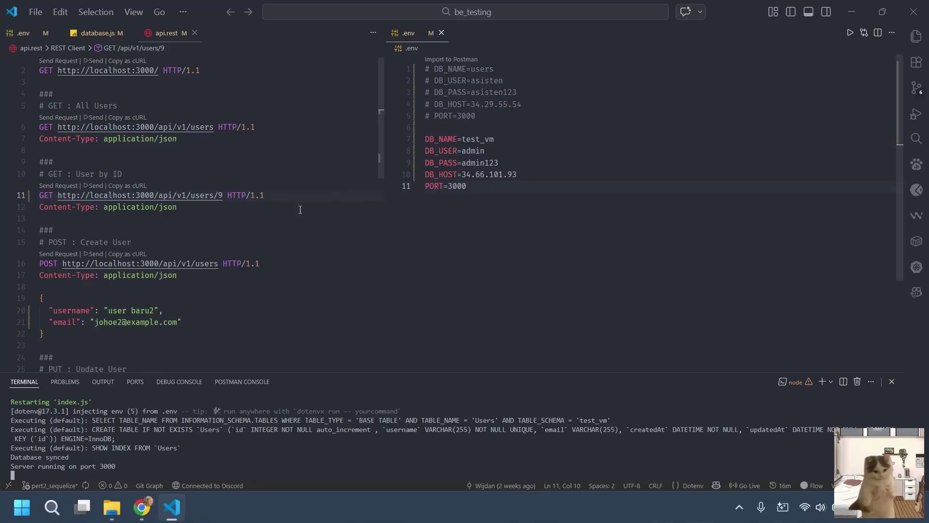
Open index.js and move the userRoutes require line below the route comment.
left_click(917, 37)
left_click(803, 201)
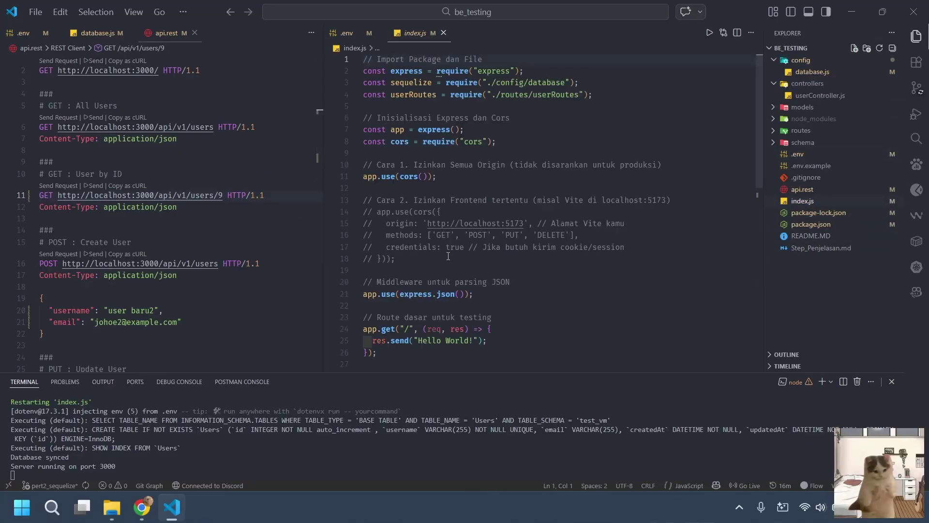
scroll(457, 281, "down", 4)
scroll(457, 281, "down", 3)
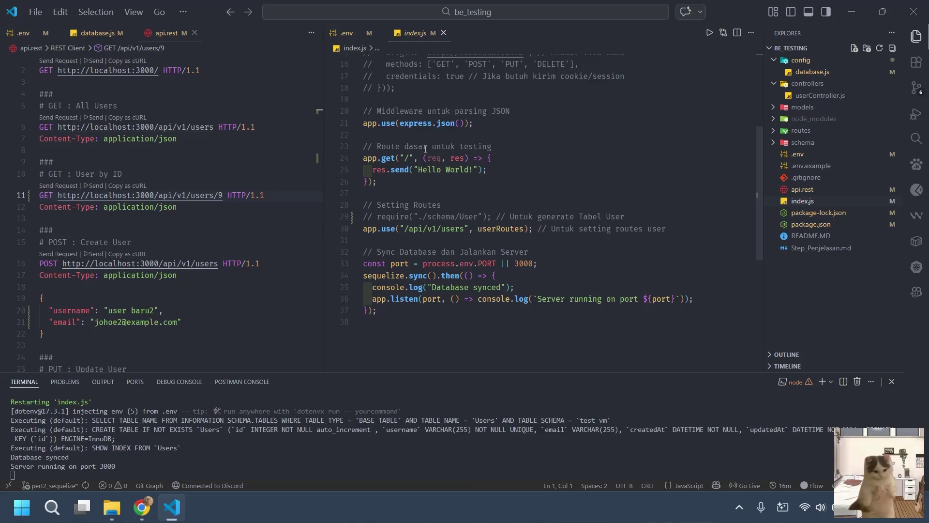
scroll(488, 117, "up", 6)
left_click_drag(592, 94, 363, 94)
key("ctrl+c")
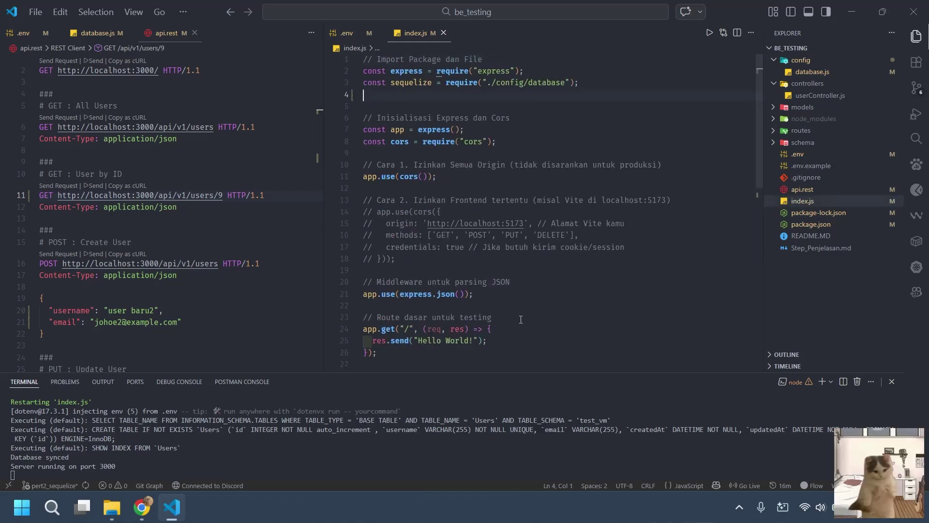
left_click(521, 320)
key("Return")
key("ctrl+v")
Undo the move and go to the commented schema require on line 29.
left_click(494, 317)
scroll(492, 295, "down", 1)
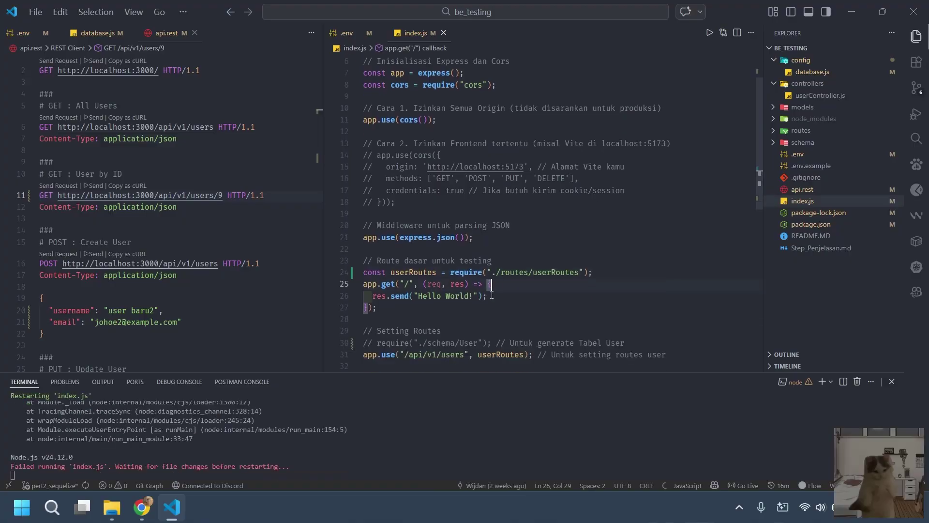
left_click_drag(410, 272, 533, 273)
key("ctrl+z")
key("ctrl+z")
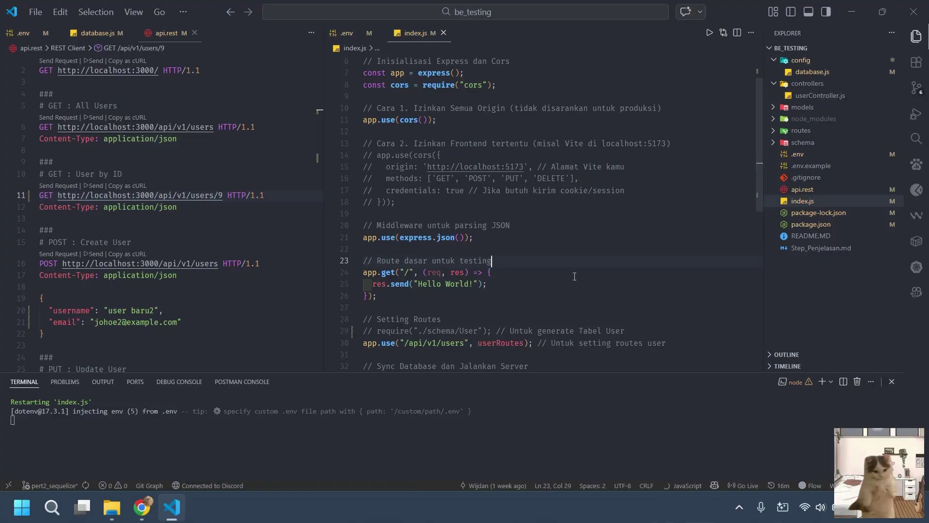
key("ctrl+z")
scroll(503, 266, "down", 6)
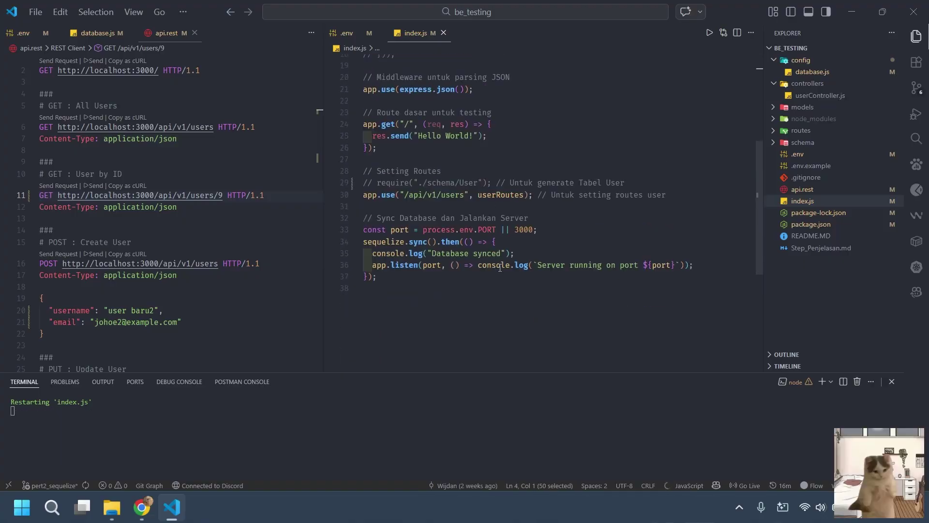
left_click(496, 183)
left_click(629, 178)
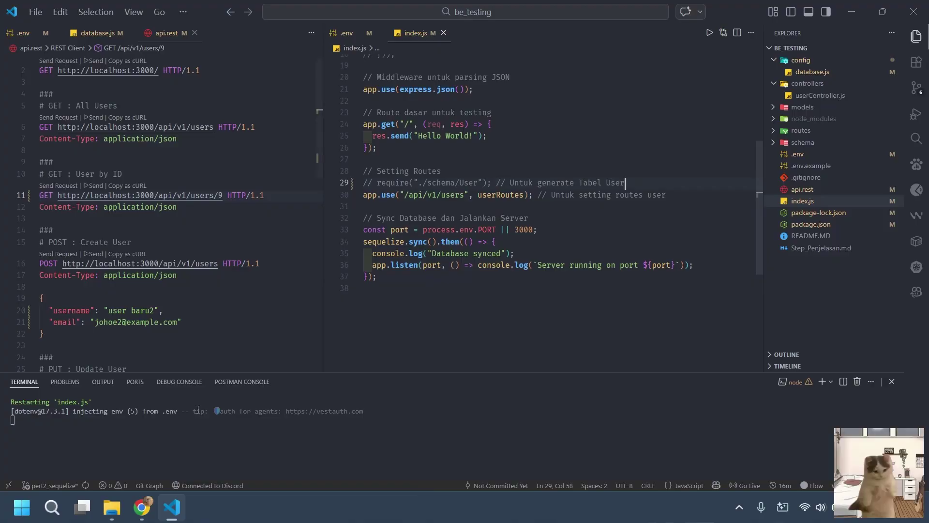
Open the test_vm database in phpMyAdmin.
mouse_move(147, 507)
left_click(94, 431)
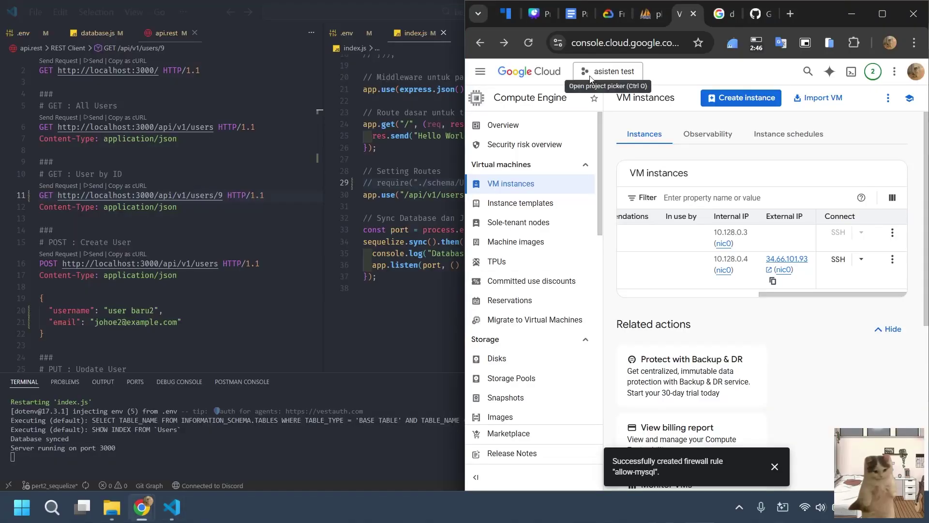
left_click(651, 22)
left_click(508, 172)
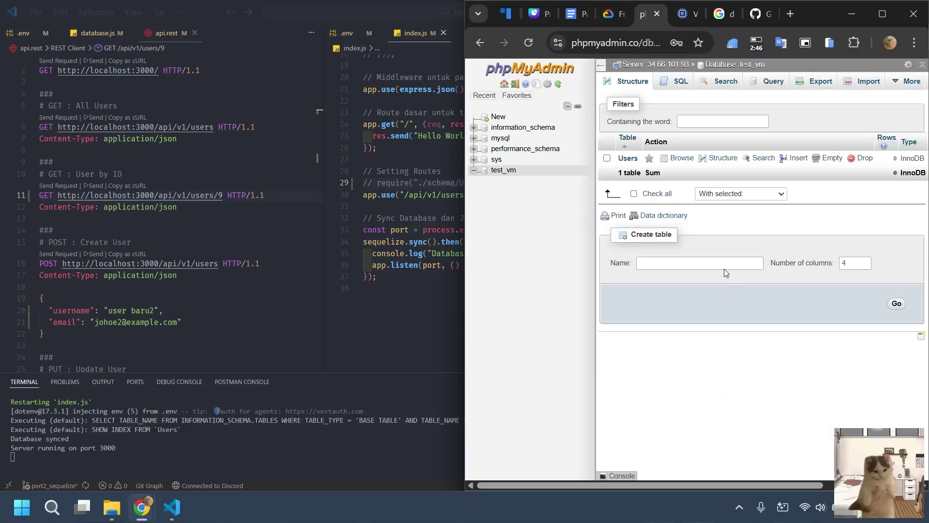
In index.js, select the commented require("./schema/User") line.
key("alt+Tab")
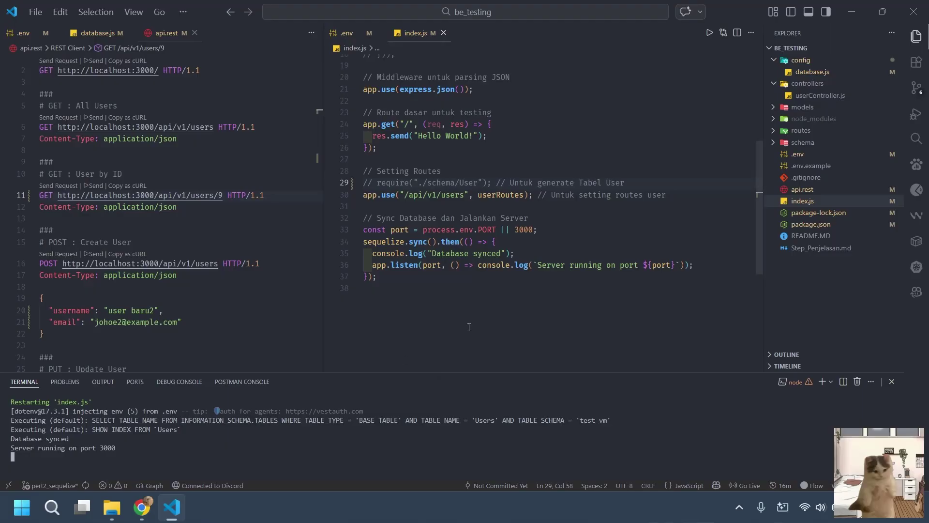
scroll(473, 240, "up", 5)
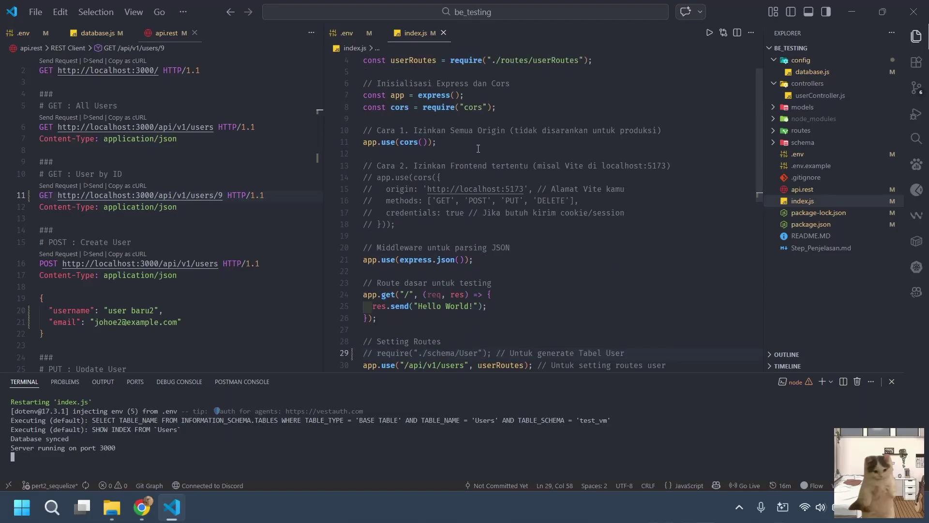
scroll(473, 240, "up", 1)
scroll(484, 143, "down", 1)
scroll(484, 144, "up", 1)
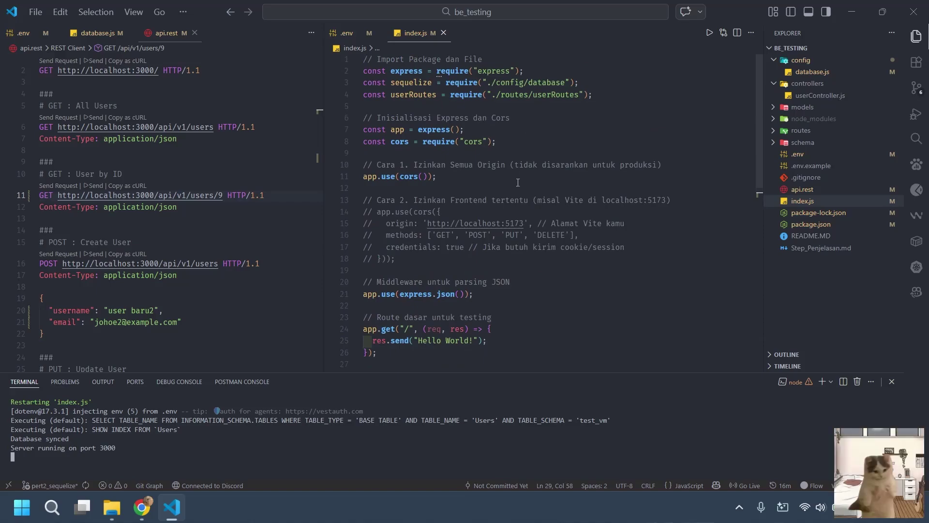
scroll(518, 182, "down", 4)
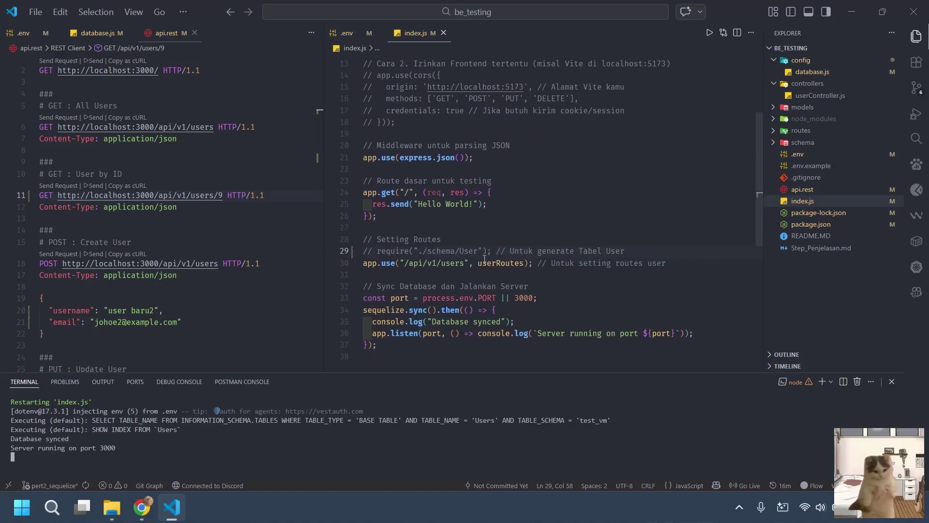
left_click_drag(639, 246, 353, 255)
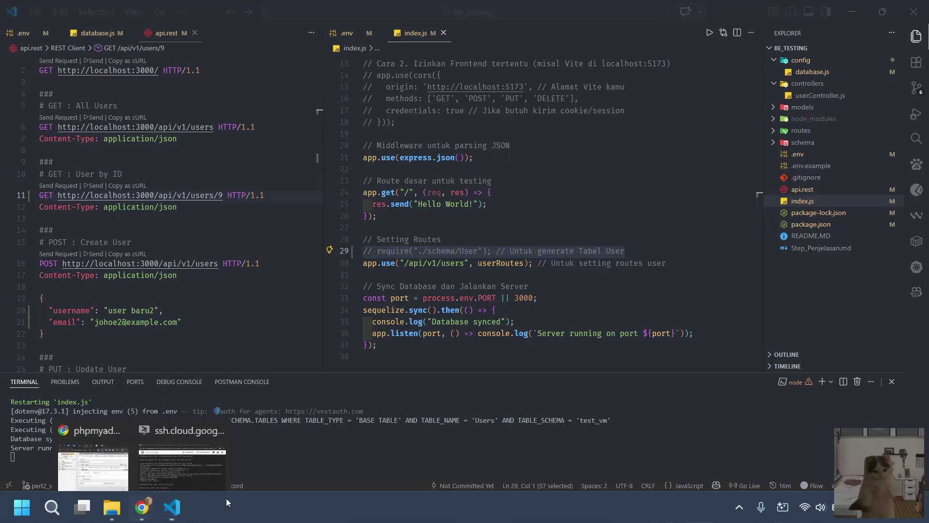
Browse the empty Users table in phpMyAdmin, then return to the API requests file.
left_click(92, 450)
left_click(625, 160)
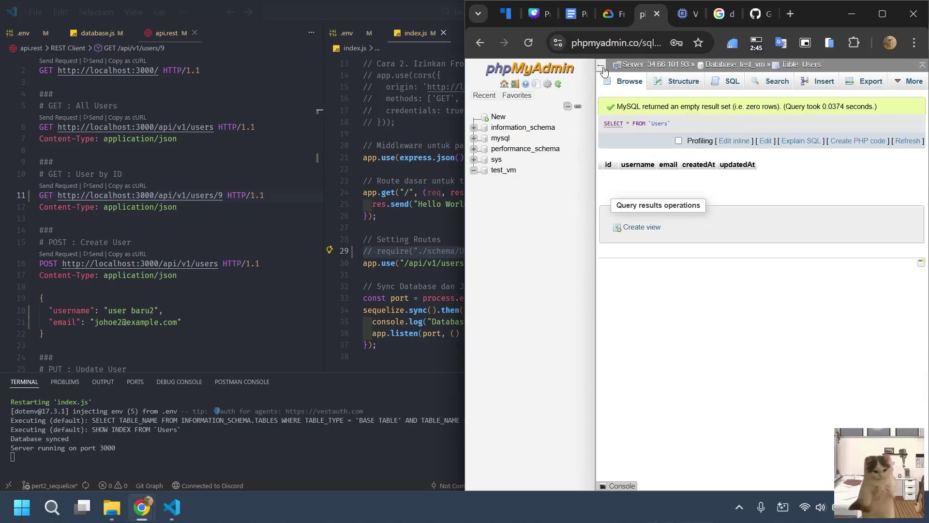
key("alt+Tab")
left_click(257, 299)
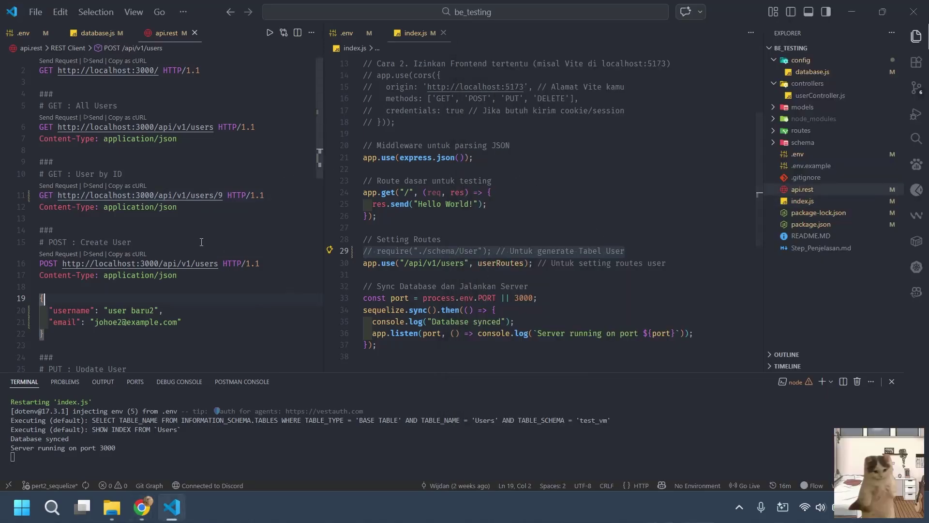
Send the Get All Users request, then close database.js and the extra .env editor group.
scroll(225, 255, "up", 1)
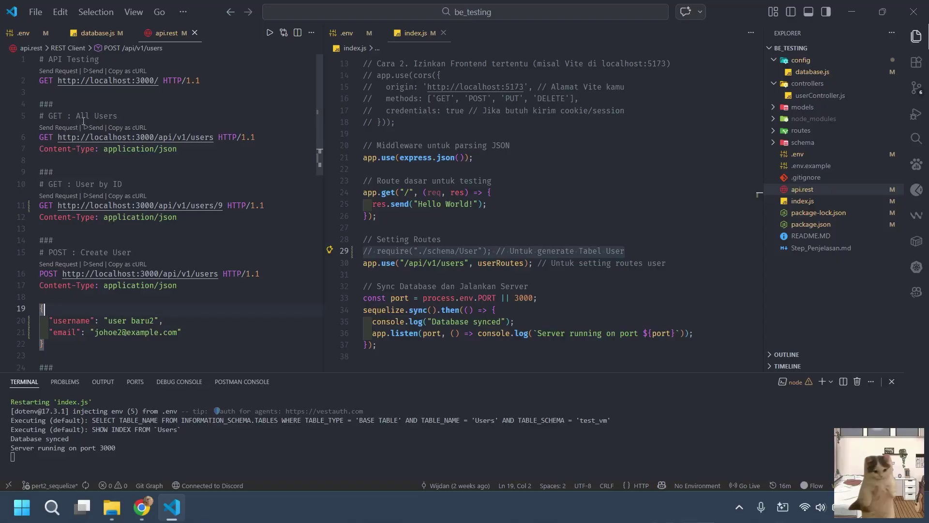
left_click(67, 129)
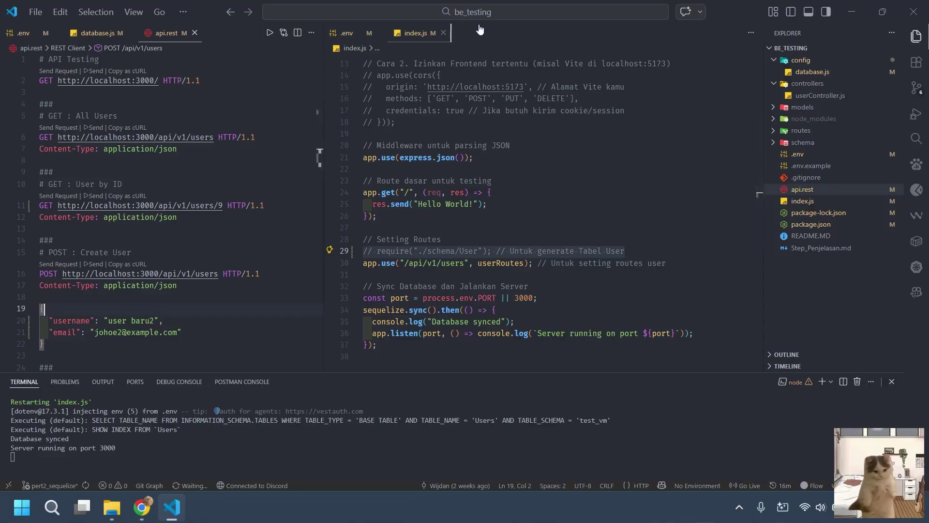
left_click(131, 32)
left_click(57, 33)
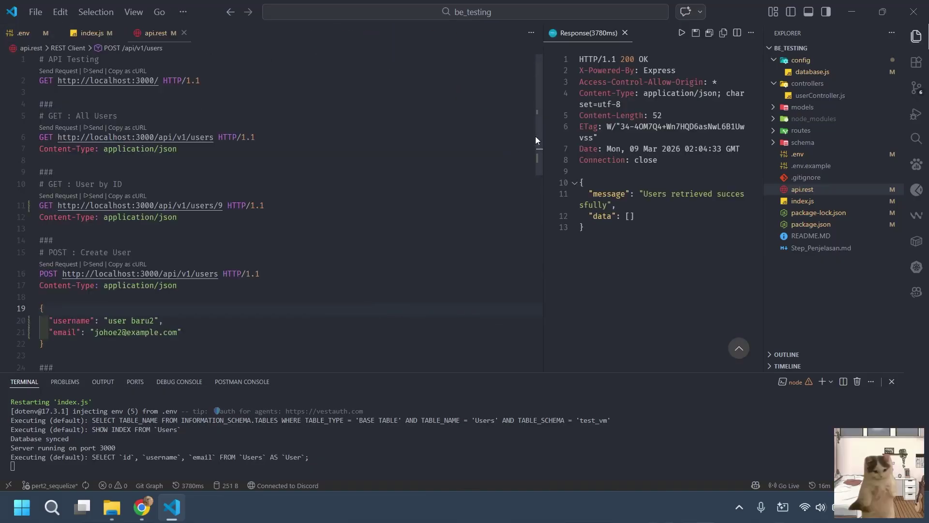
Widen the Response panel and send the POST request creating user baru2.
left_click_drag(545, 128, 406, 128)
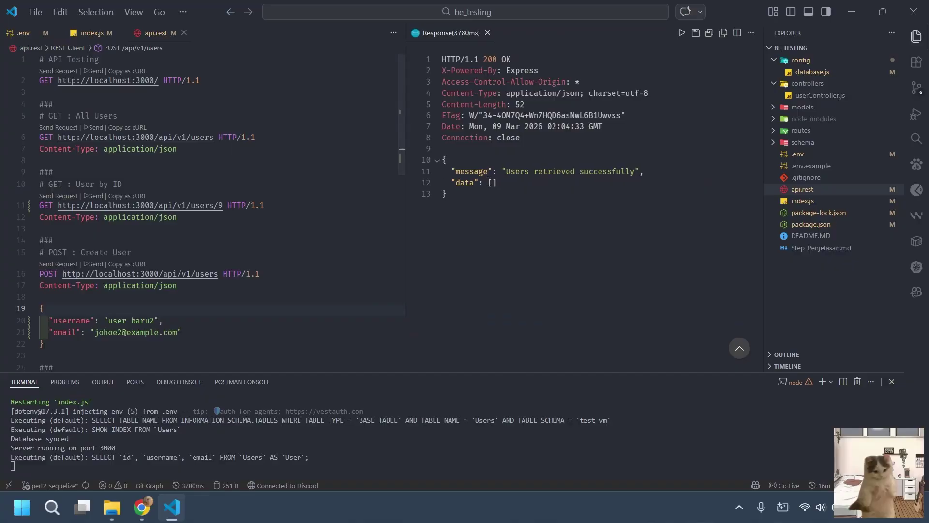
left_click(151, 217)
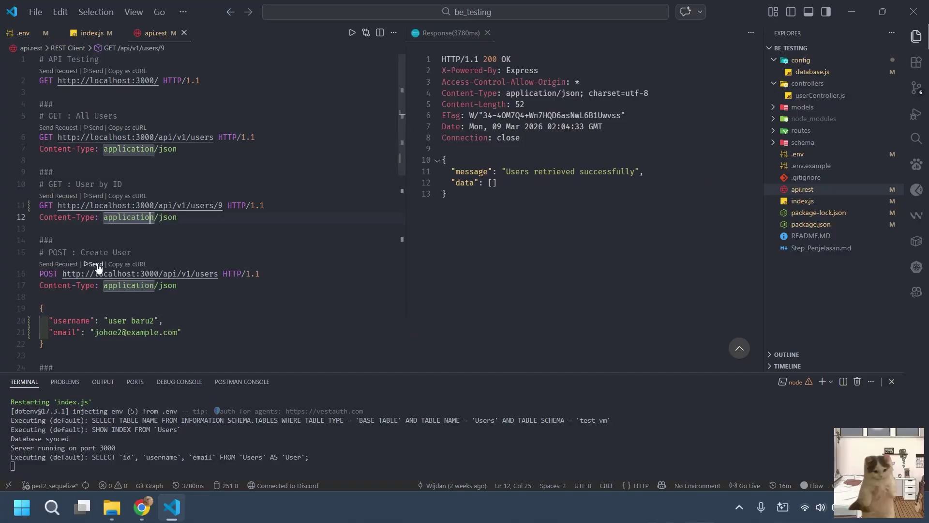
left_click(53, 264)
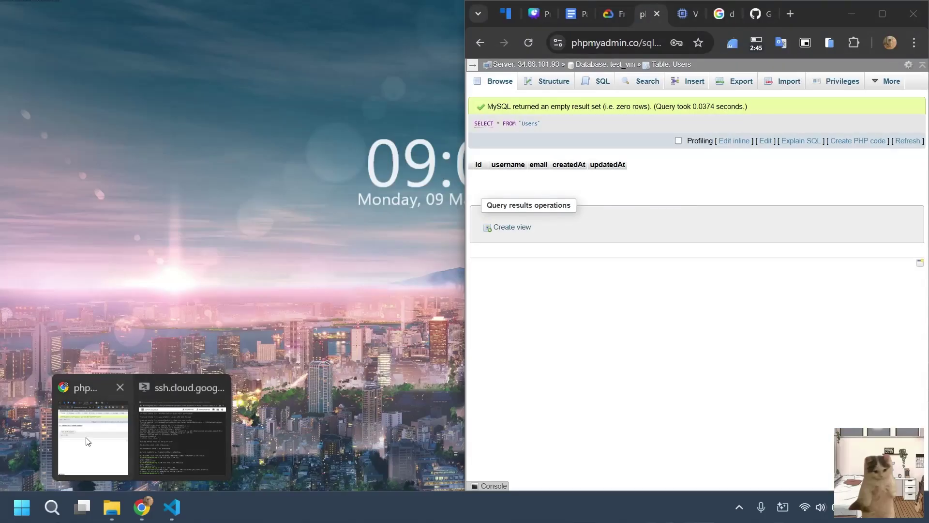
Reload the phpMyAdmin Users browse view to reveal the new baru2 row.
left_click(92, 431)
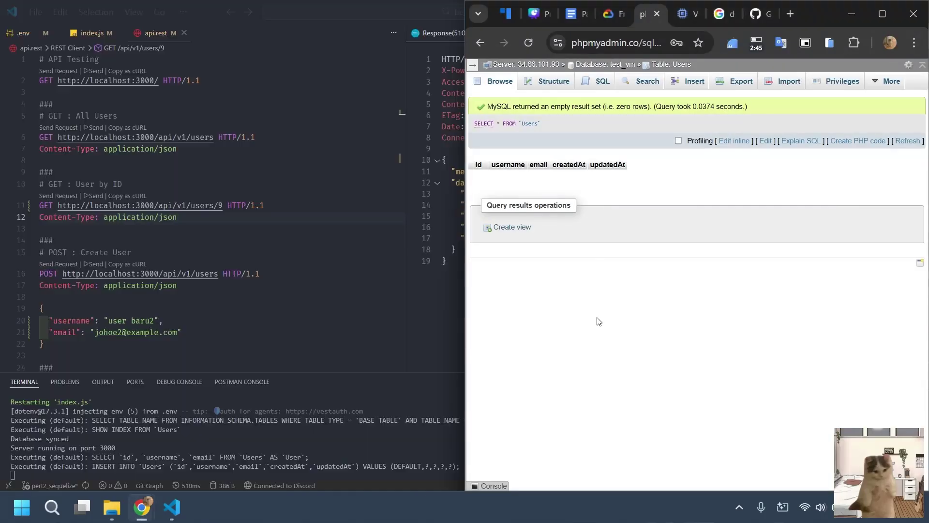
left_click(528, 41)
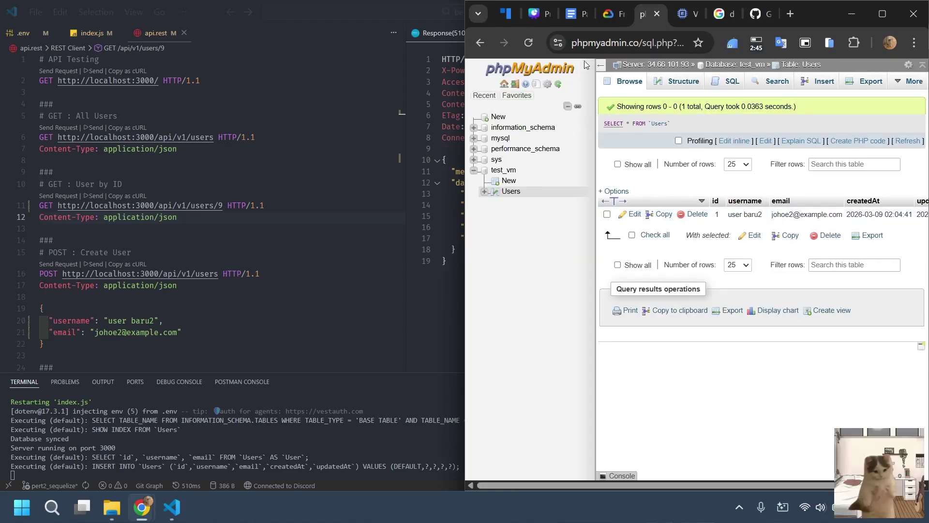
left_click(601, 64)
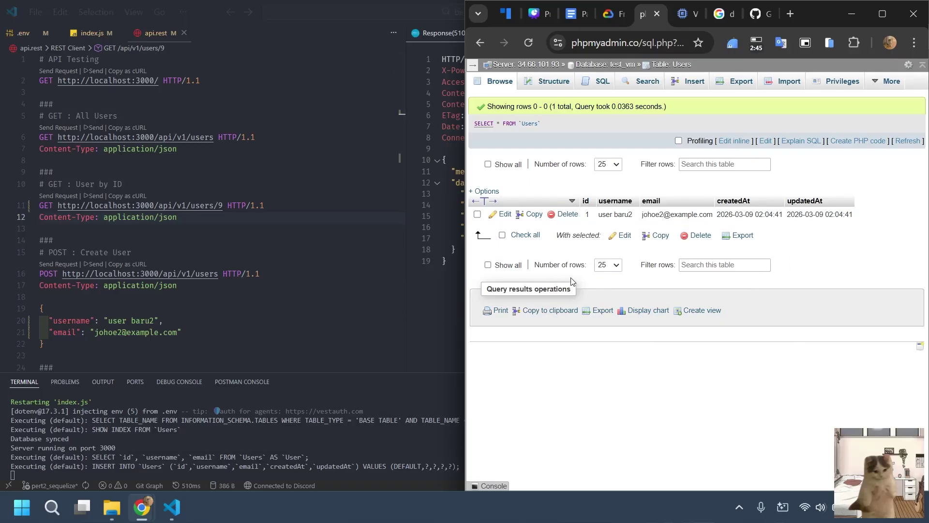
Close VS Code and the be_testing folder, minimize the SSH window, and maximize Chrome.
left_click_drag(369, 266, 370, 262)
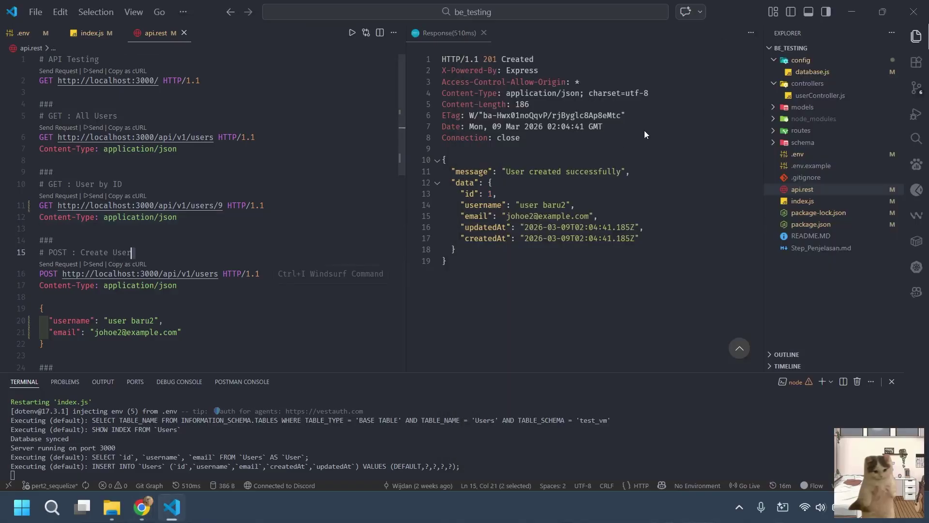
left_click(914, 12)
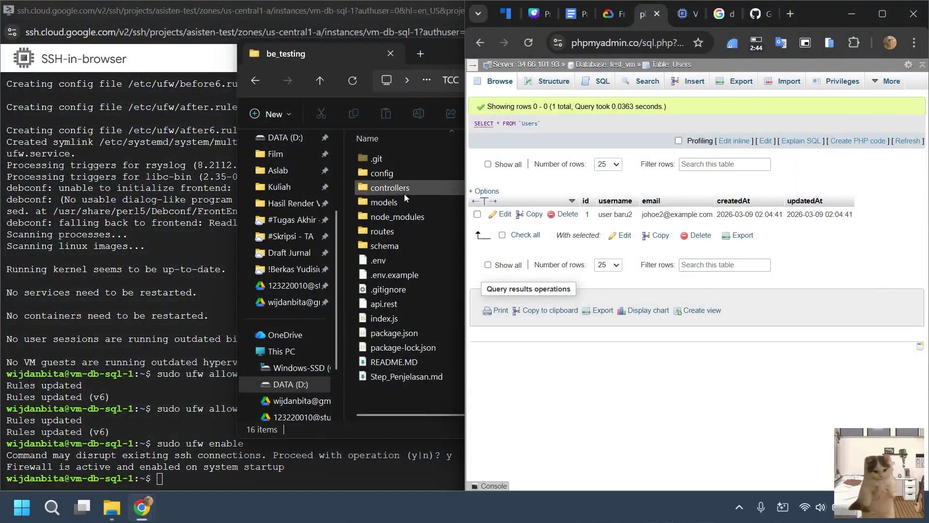
left_click(203, 204)
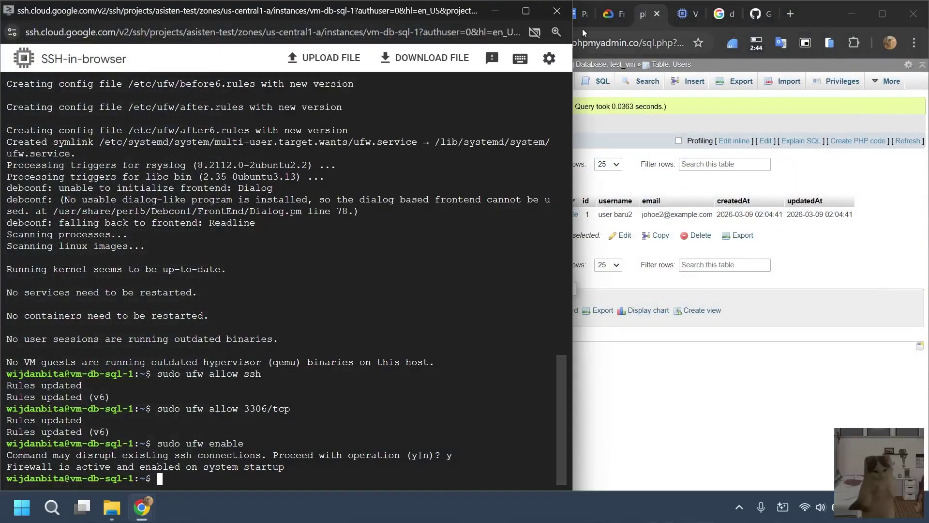
left_click(495, 11)
left_click(432, 53)
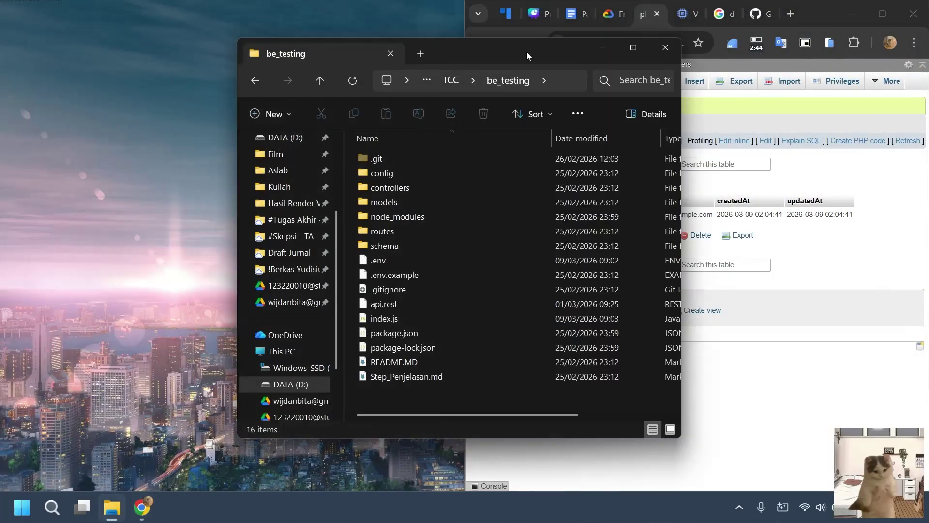
left_click(665, 47)
left_click(882, 14)
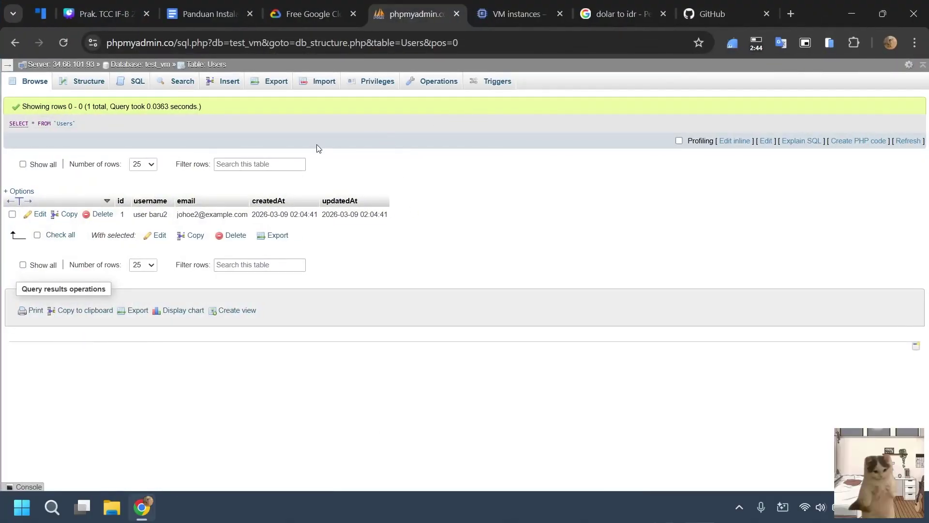
left_click(5, 64)
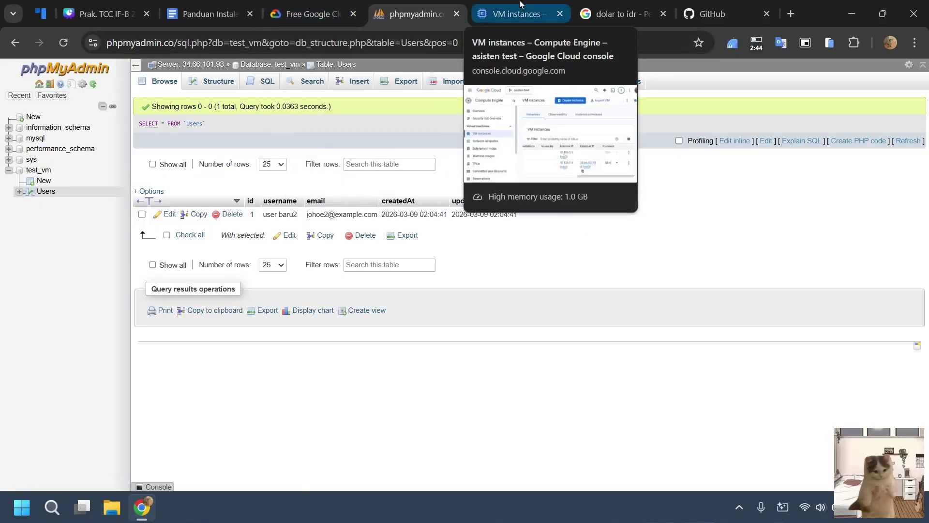
Convert 0.024 US dollars to rupiah in Google Search, giving 408,31.
left_click(653, 4)
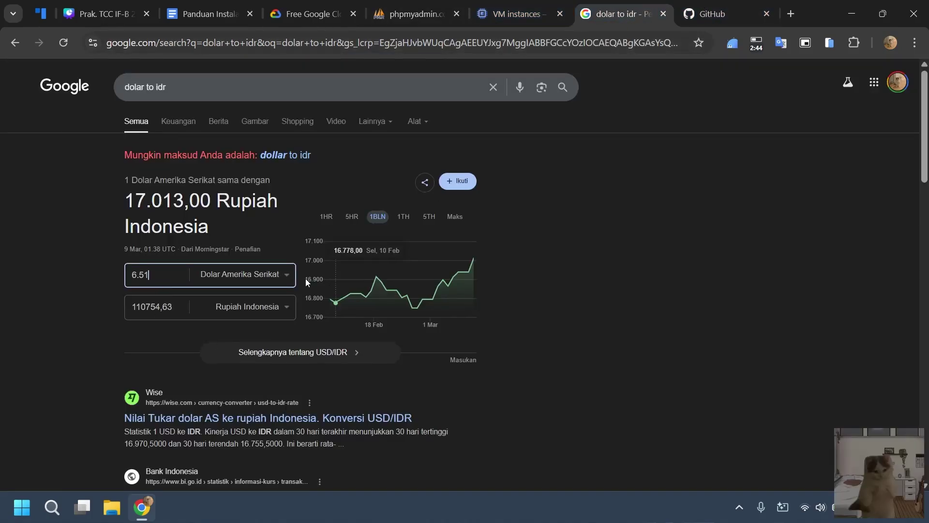
key("BackSpace")
key("BackSpace")
key("BackSpace")
key("BackSpace")
type("0")
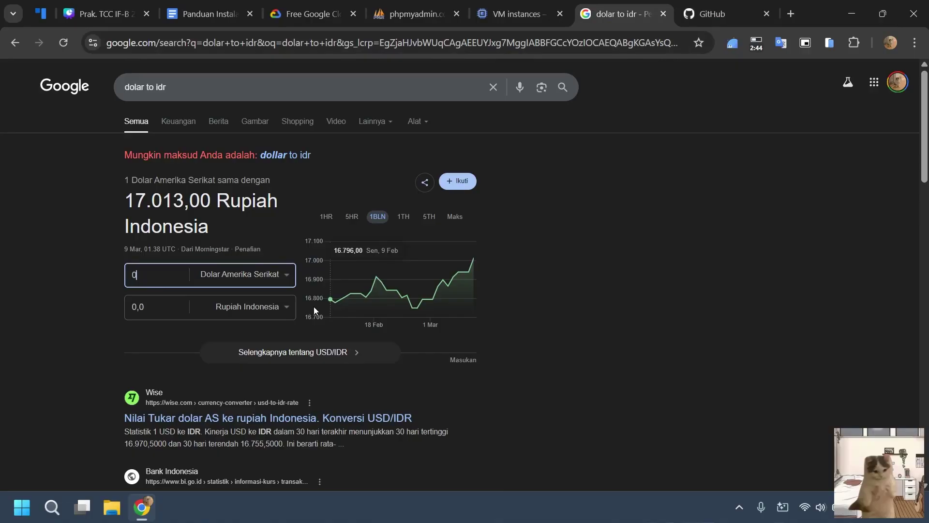
type(".024")
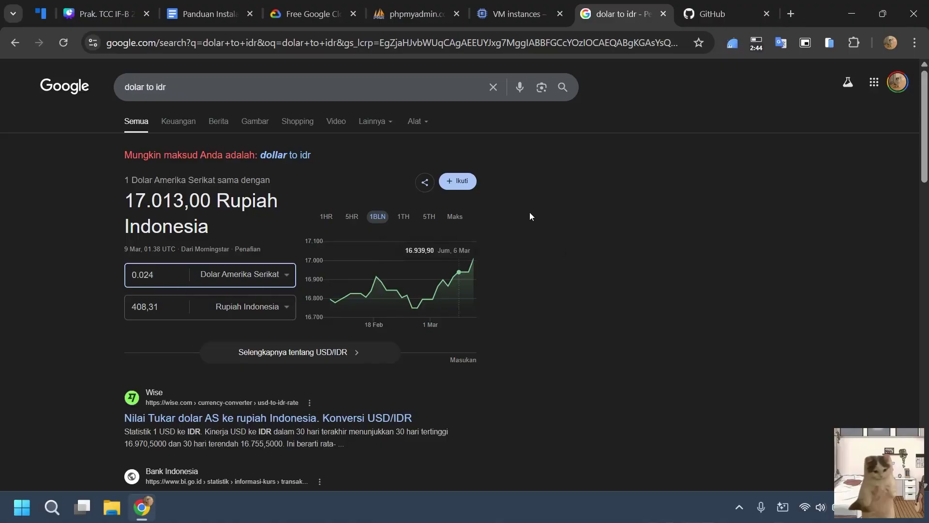
left_click(526, 4)
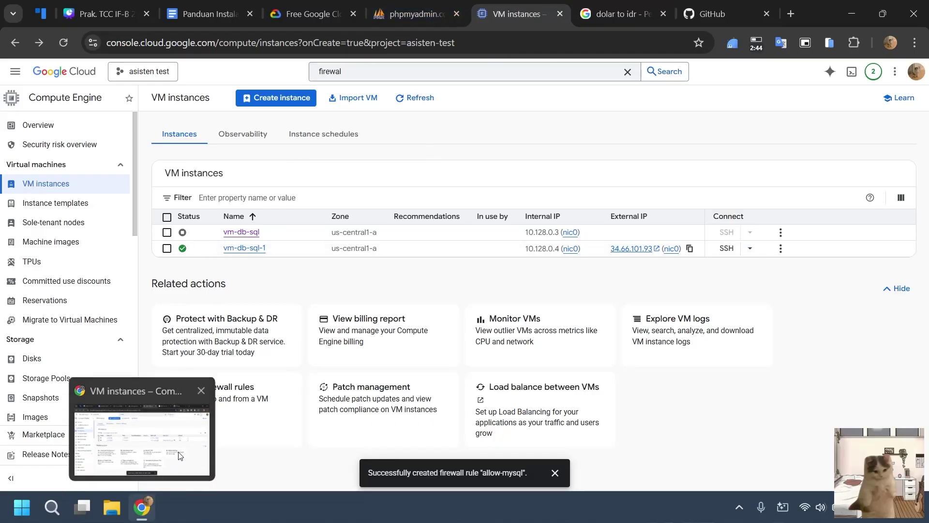
Stop vm-db-sql-1, retrying with 'Skip graceful shutdown' ticked.
left_click_drag(847, 4, 692, 9)
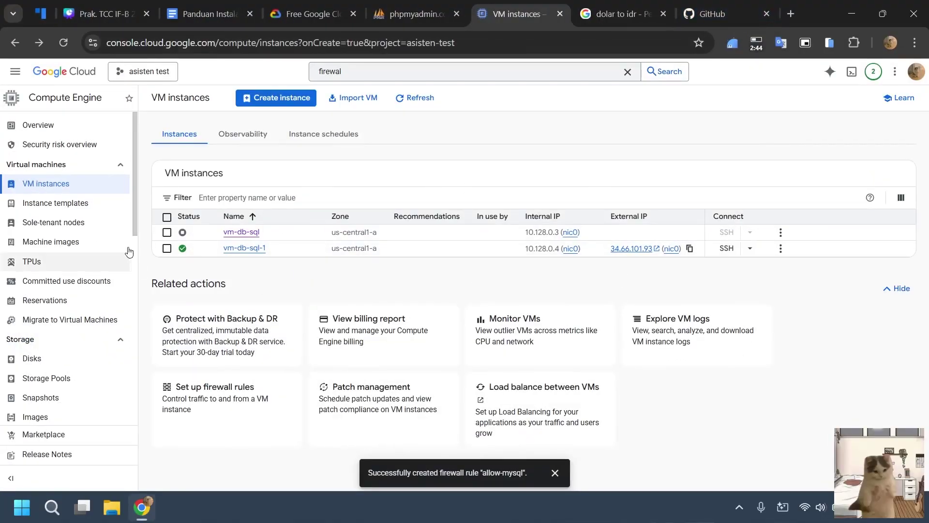
left_click(167, 249)
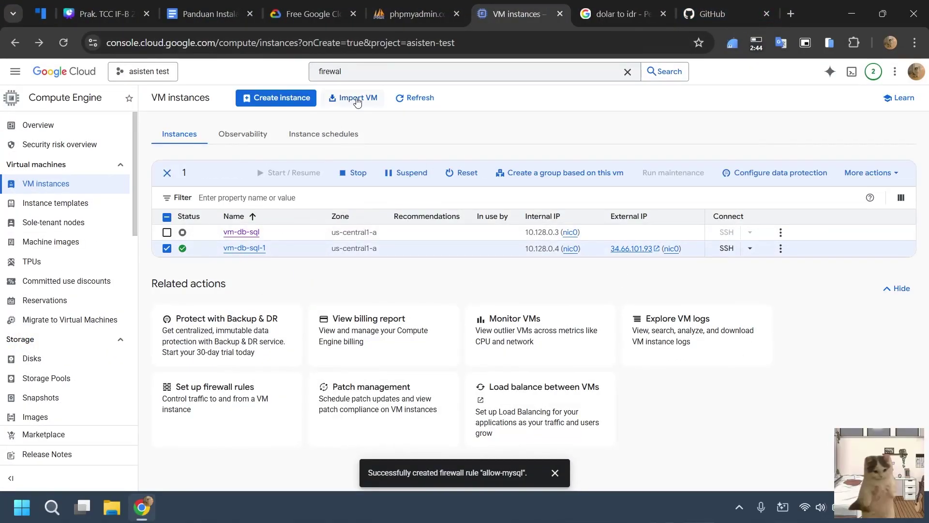
left_click(347, 180)
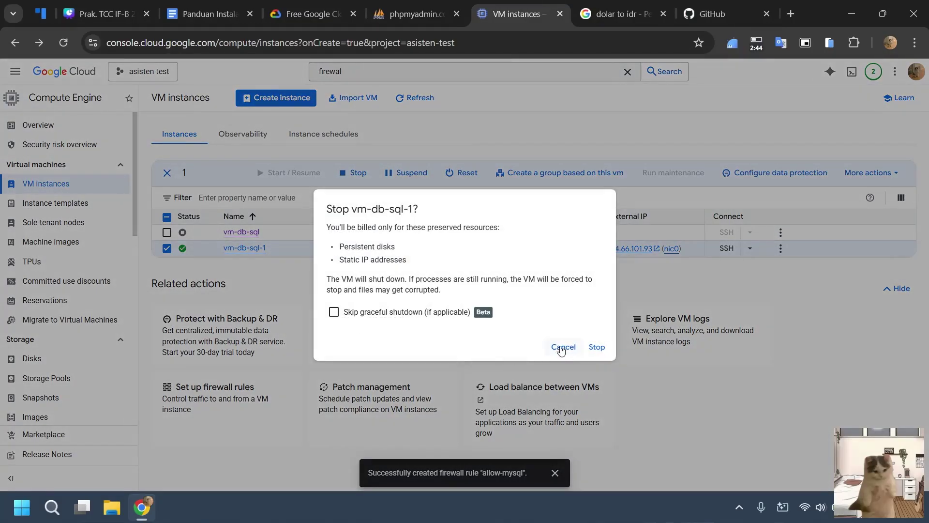
left_click(598, 347)
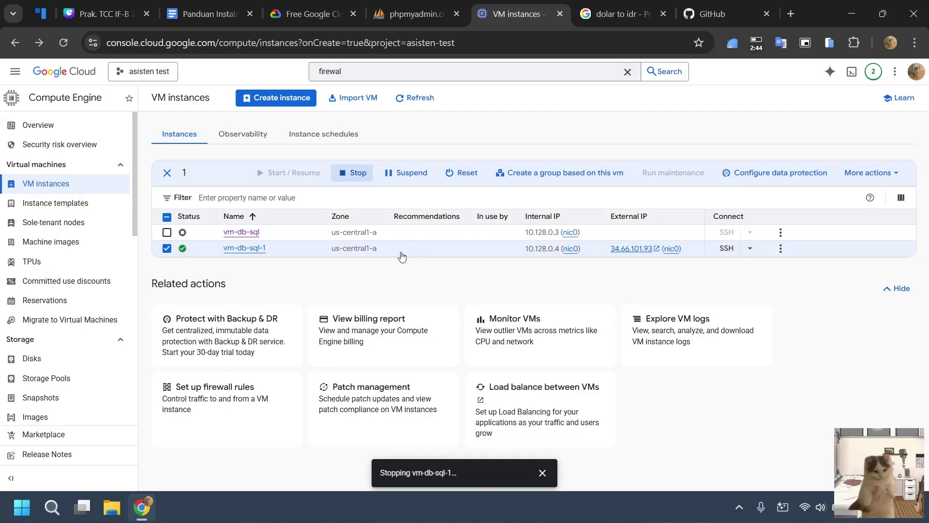
left_click(338, 173)
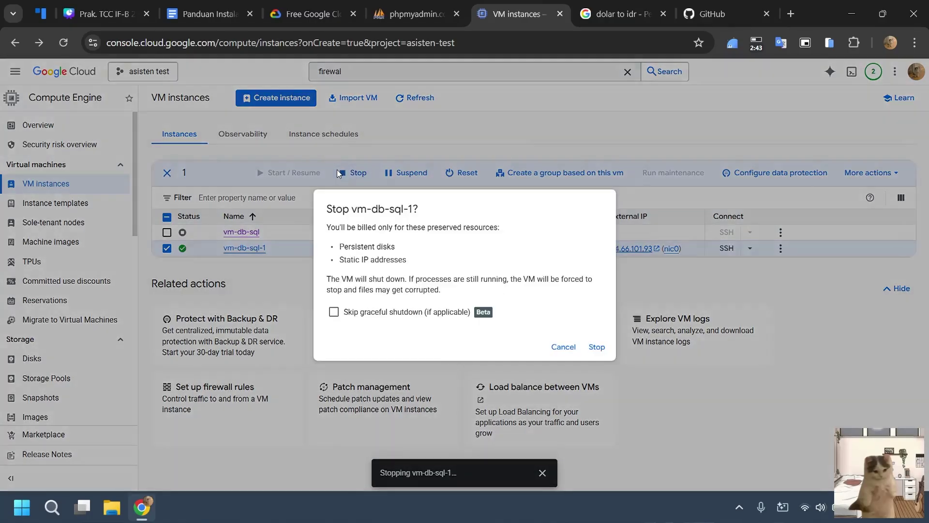
left_click(407, 313)
left_click(597, 348)
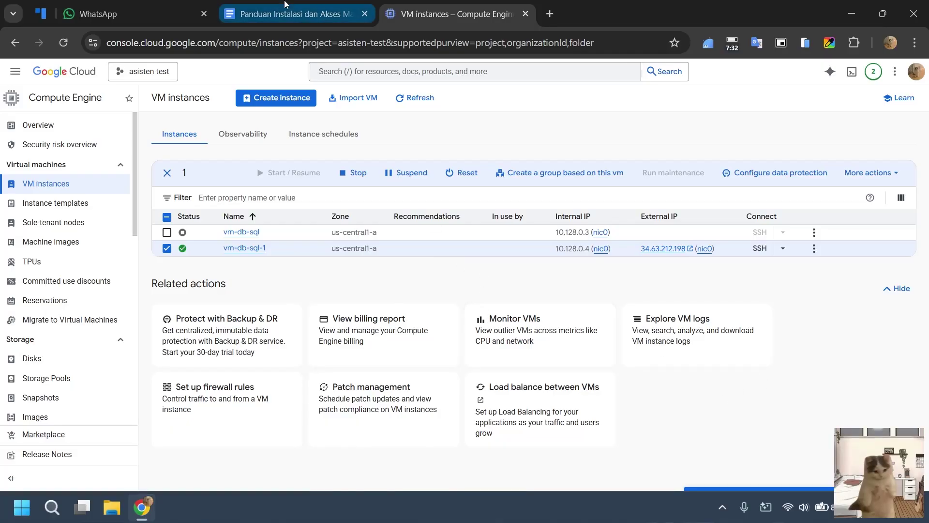
Review the guide's IaaS - DB Server and IaaS - FE Apache sections.
left_click(295, 14)
left_click(95, 159)
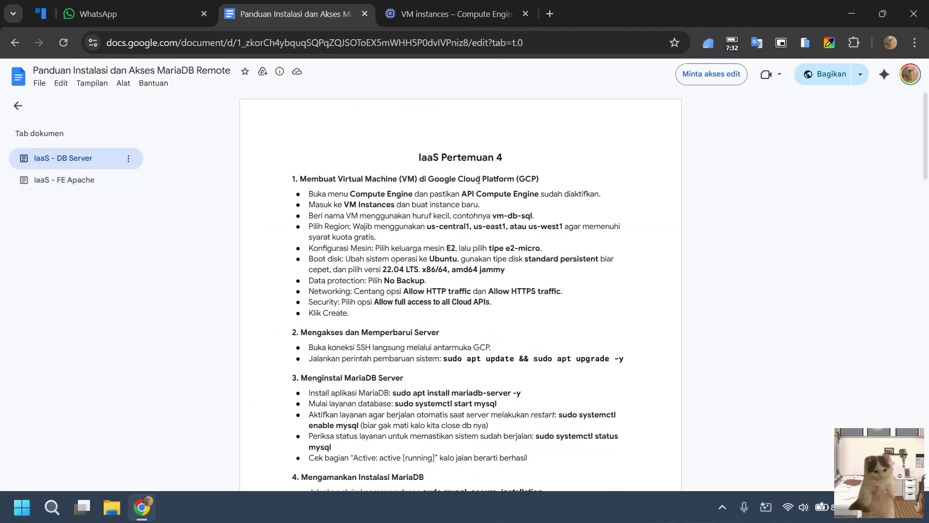
scroll(526, 238, "down", 15)
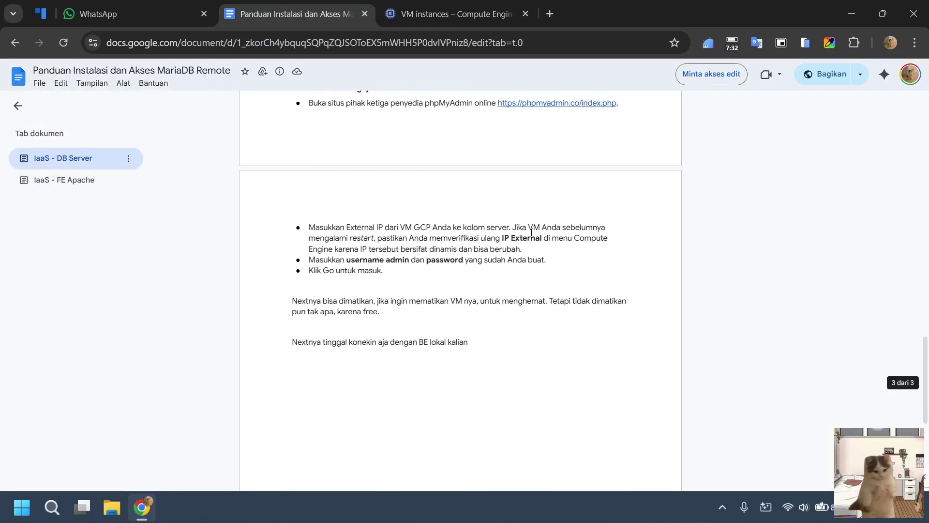
scroll(529, 230, "up", 15)
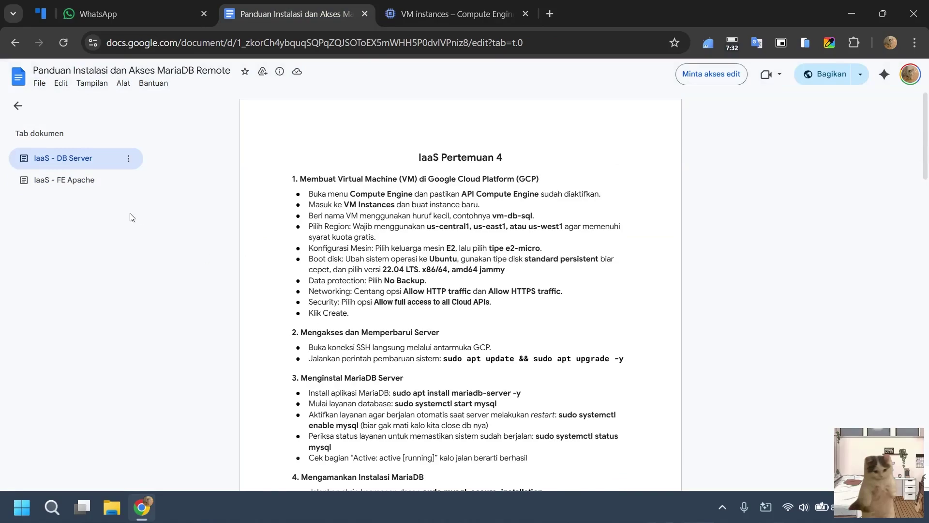
left_click(89, 185)
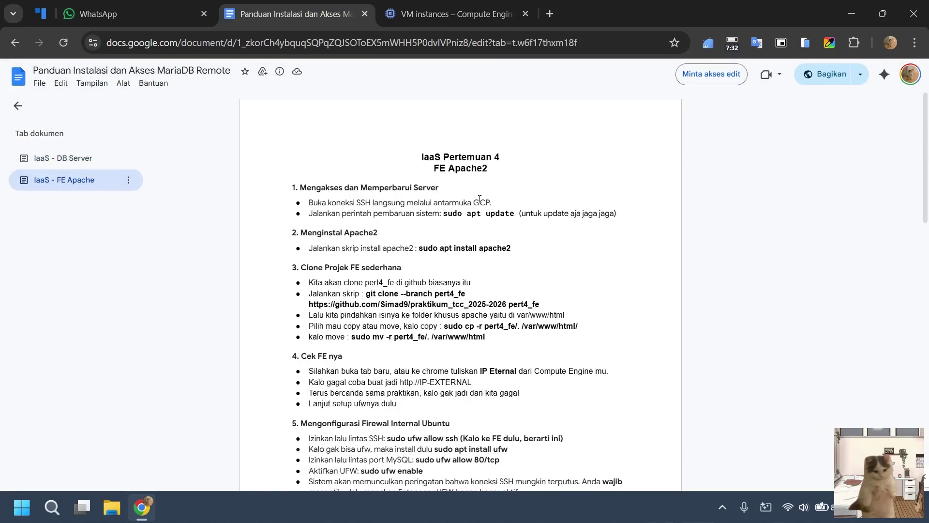
Glance at VM instances, reread the FE Apache2 guide section, and open a new tab.
key("ctrl+Tab")
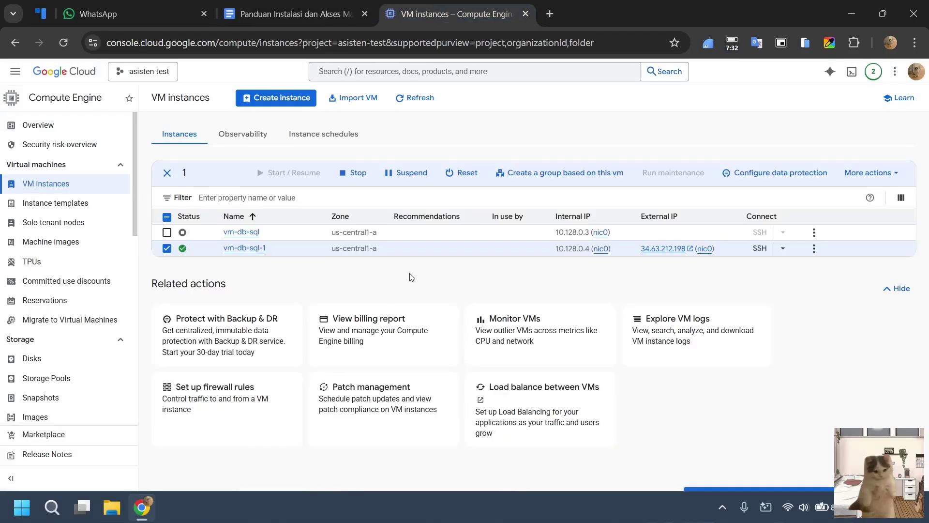
left_click(330, 14)
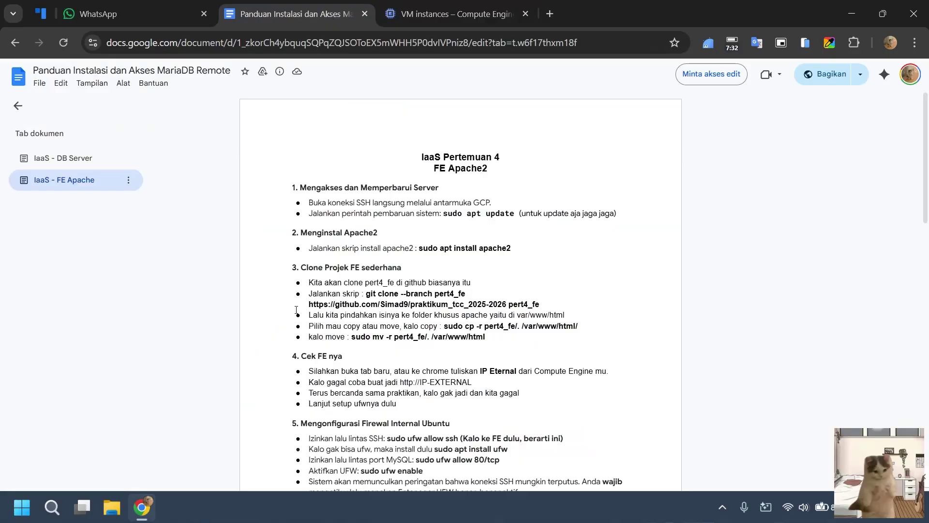
scroll(528, 223, "down", 1)
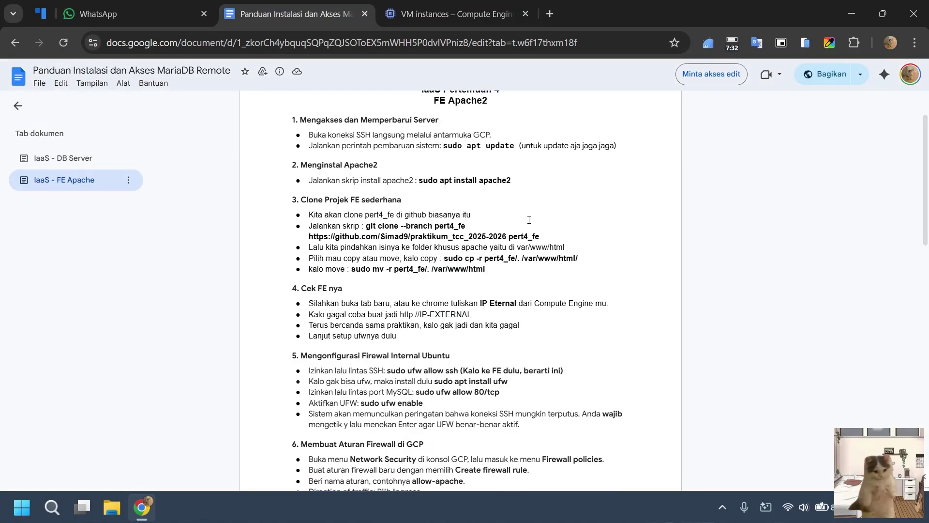
scroll(529, 220, "down", 3)
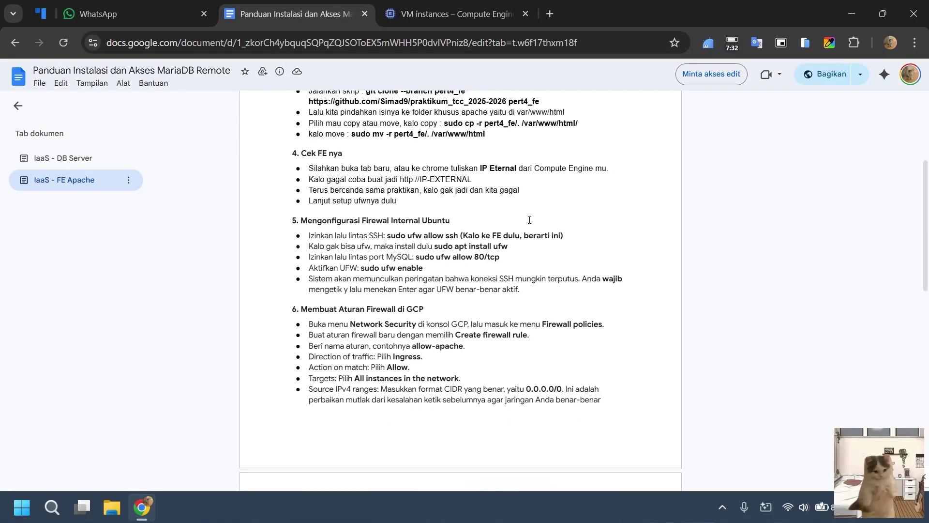
scroll(530, 220, "up", 3)
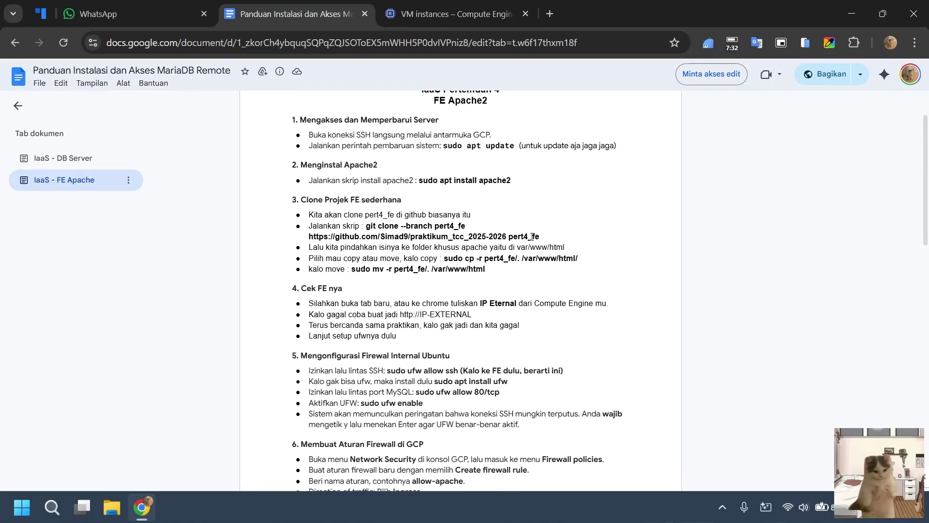
scroll(532, 236, "up", 2)
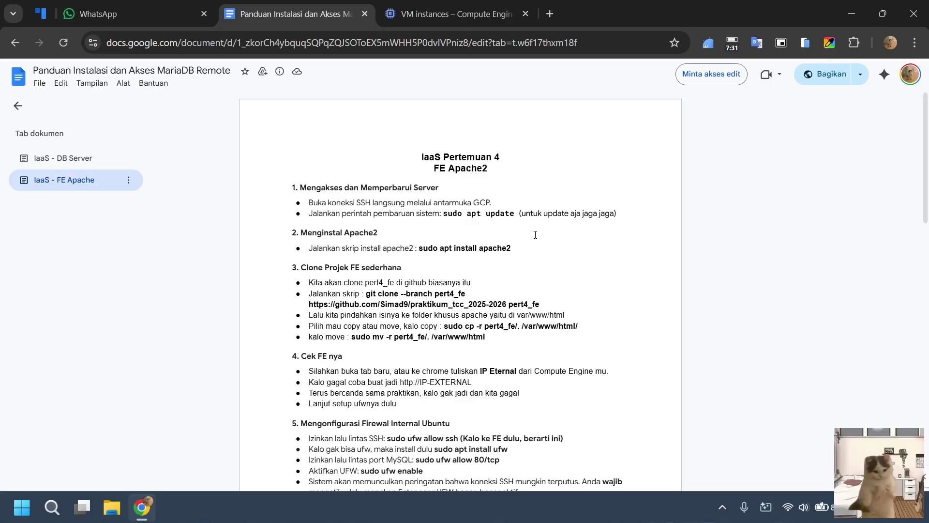
left_click(550, 13)
Load github.com in the new tab and return to the VM instances list.
type("git")
key("Return")
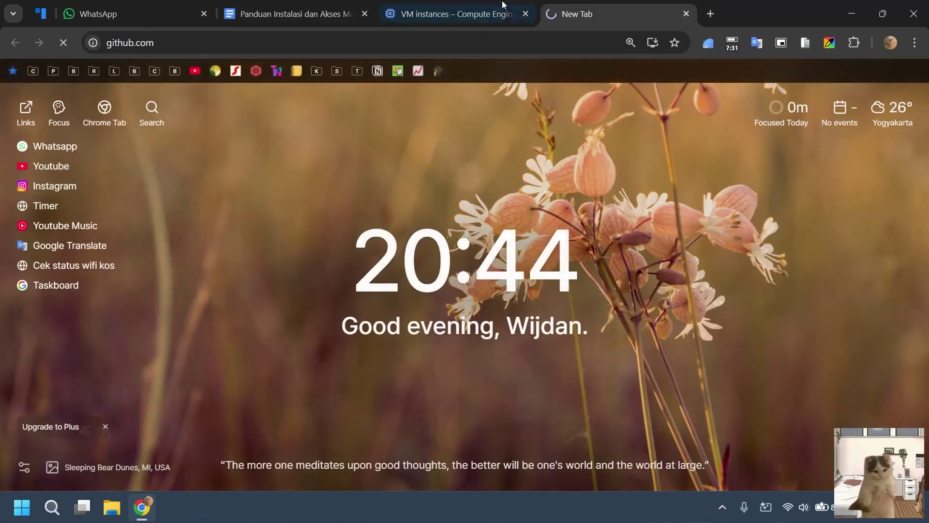
left_click(455, 13)
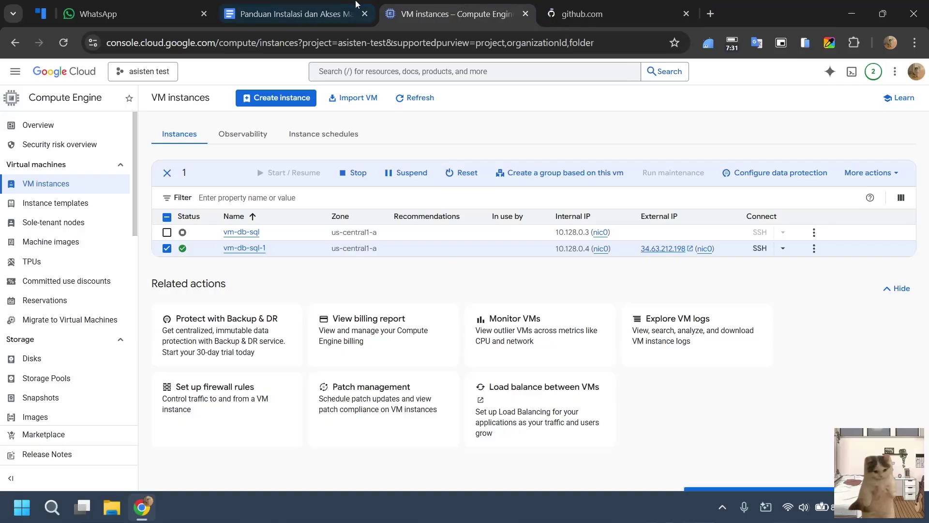
left_click(300, 15)
left_click(484, 17)
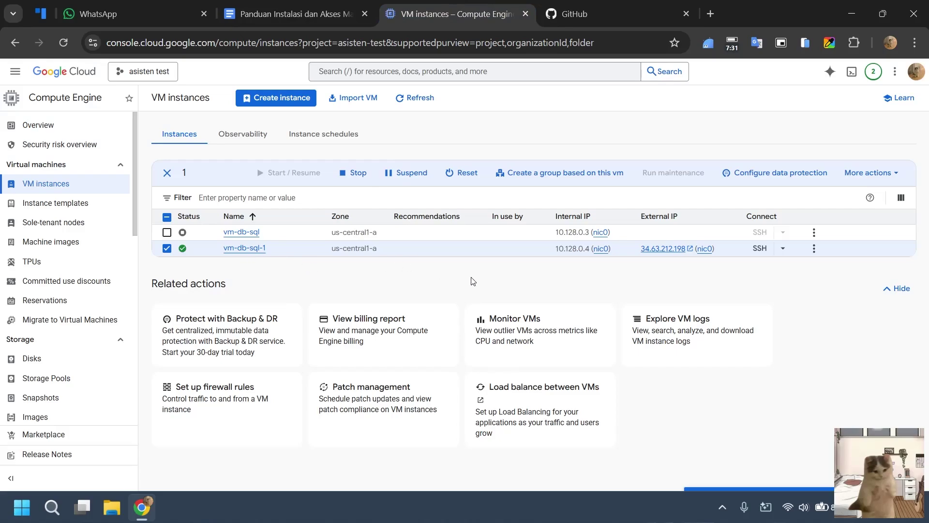
Open an authorized SSH-in-browser session to vm-db-sql-1, snapped left beside the console.
left_click(758, 248)
left_click(755, 13)
key("super+Right")
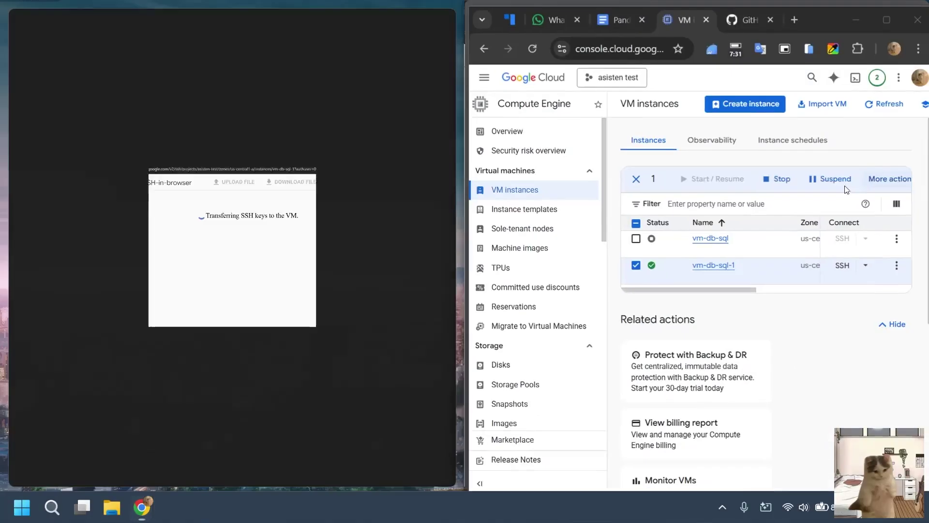
left_click(234, 247)
left_click_drag(833, 14, 569, 46)
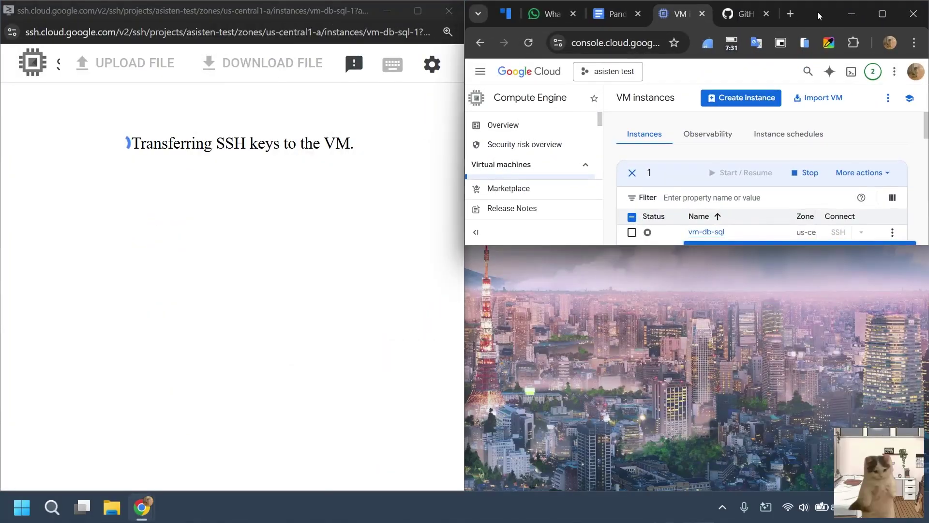
left_click_drag(818, 12, 483, 34)
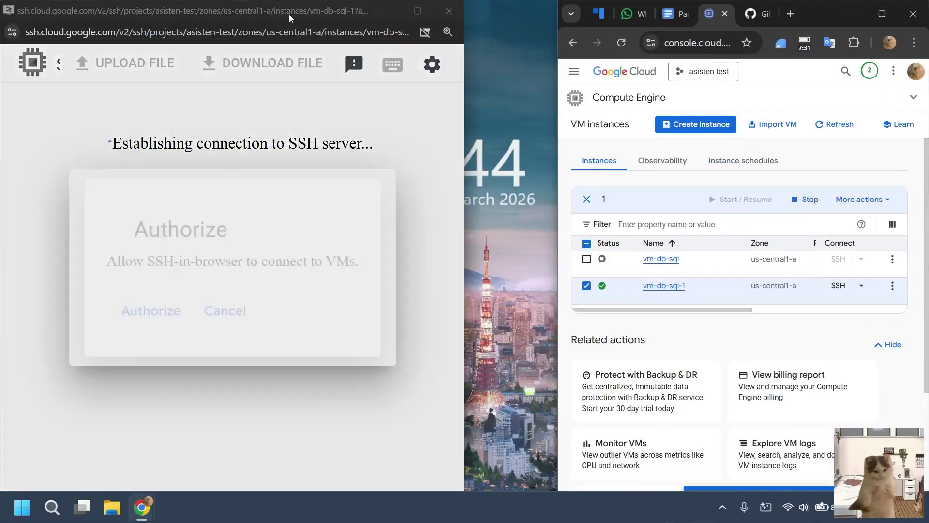
left_click_drag(289, 14, 3, 184)
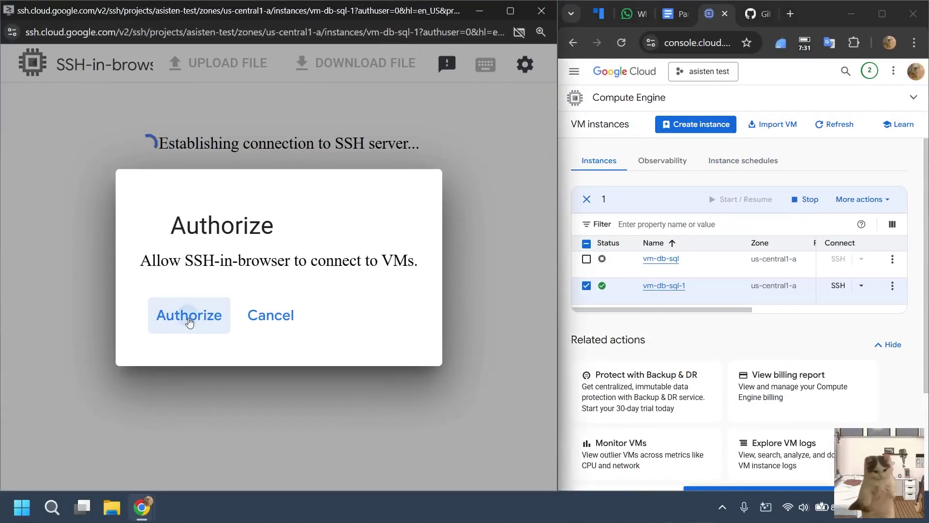
left_click(188, 314)
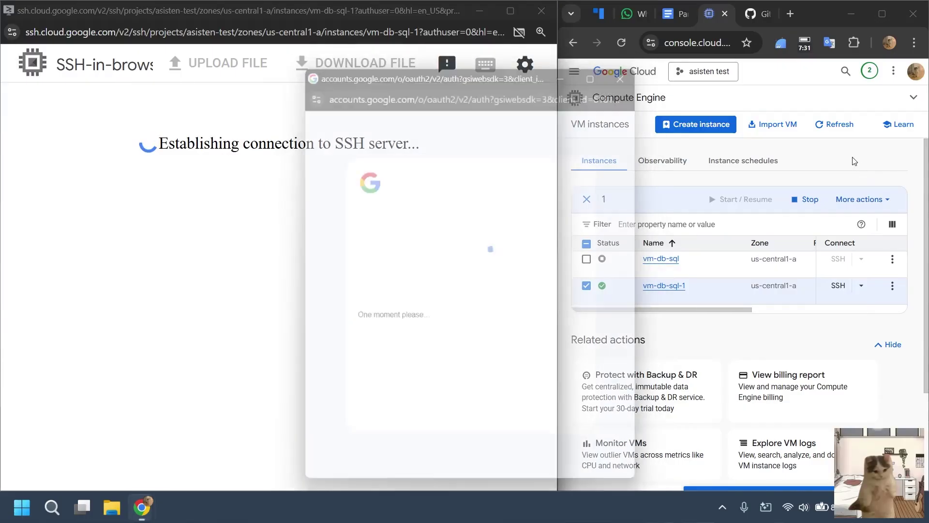
Show the guide on the right and run sudo apt update in the SSH terminal.
left_click(678, 14)
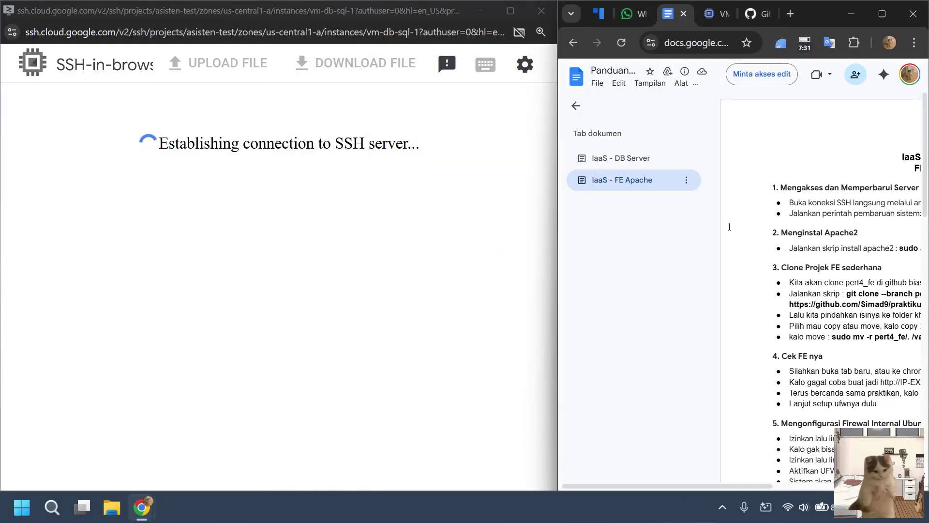
left_click(587, 112)
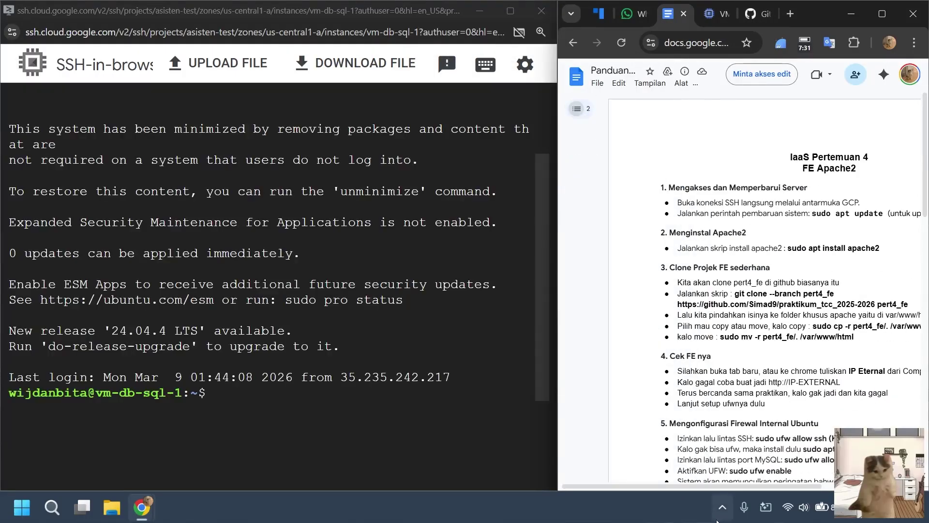
left_click_drag(750, 487, 799, 485)
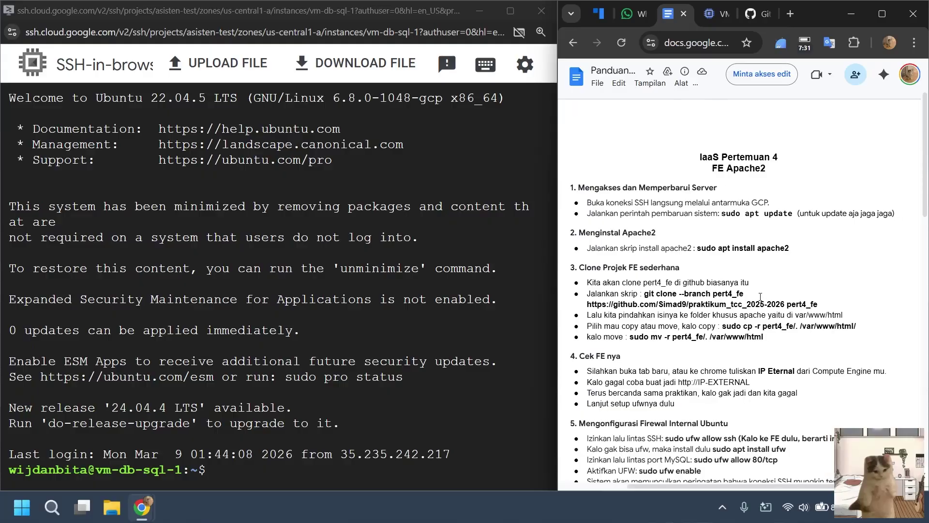
scroll(740, 297, "down", 4)
scroll(740, 298, "up", 4)
left_click(408, 427)
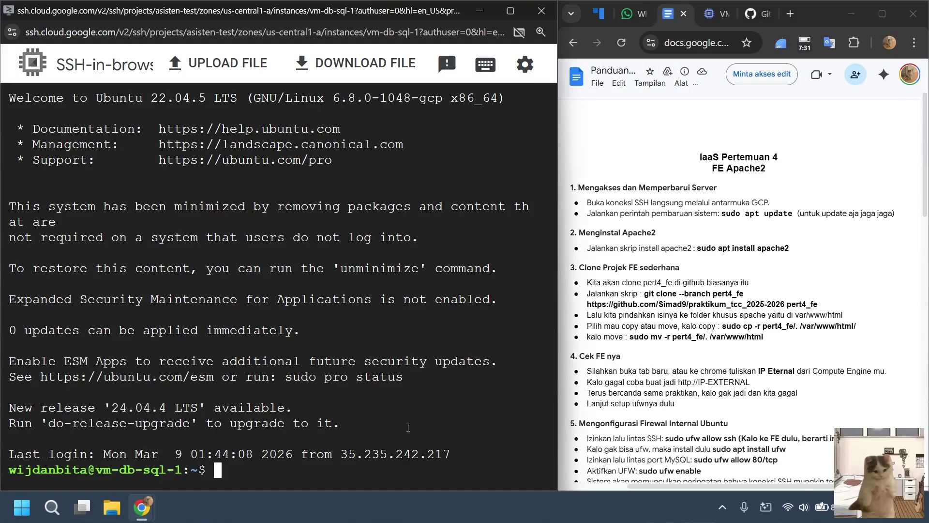
type("sudo apt update")
key("Return")
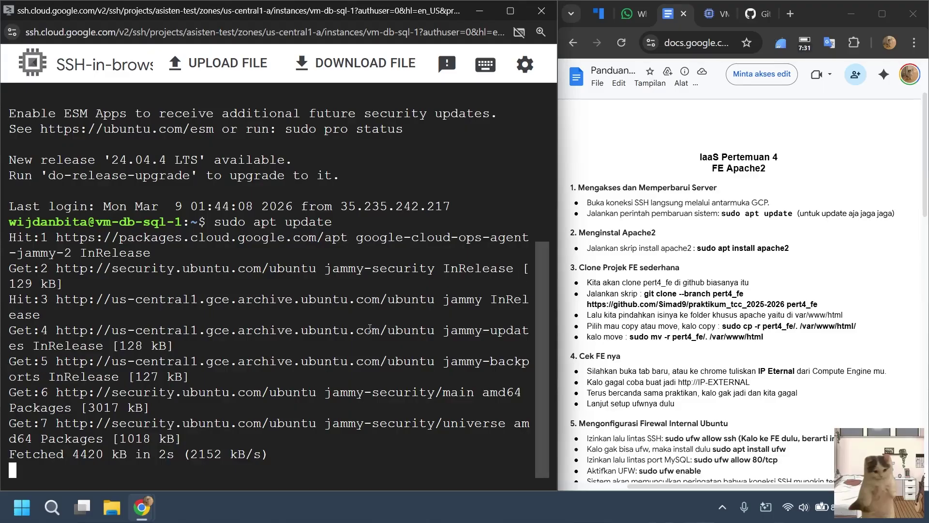
Open praktikum_tcc_2025-2026 from the repositories list, switch to branch pert4_fe, and scroll its README.
left_click(755, 13)
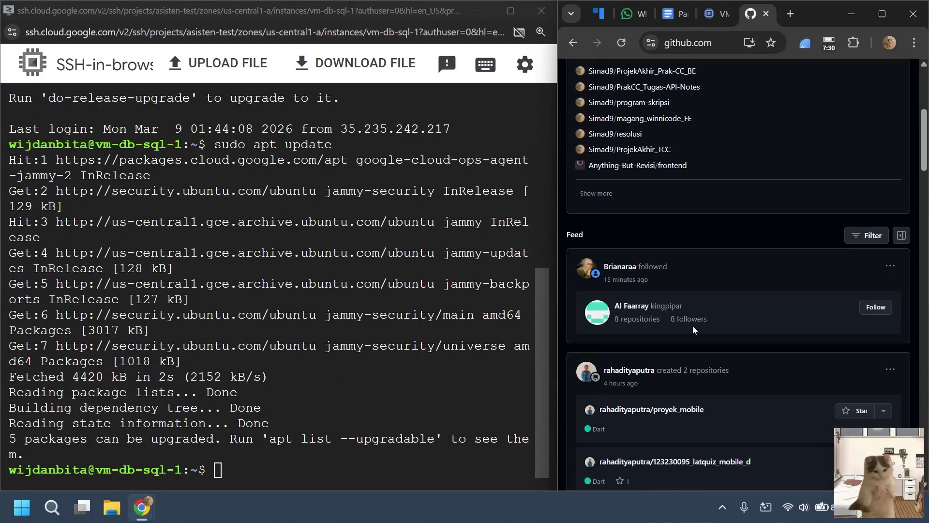
left_click(902, 76)
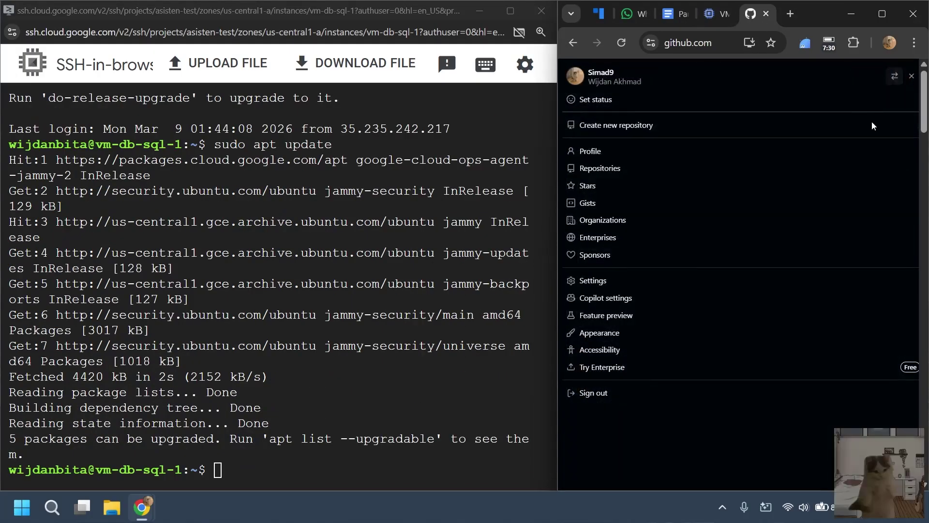
left_click(629, 169)
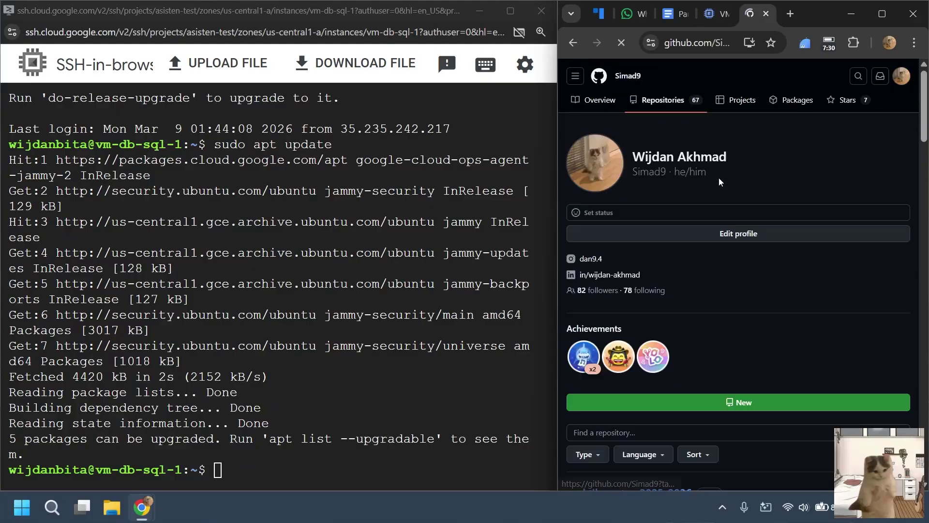
scroll(662, 233, "down", 6)
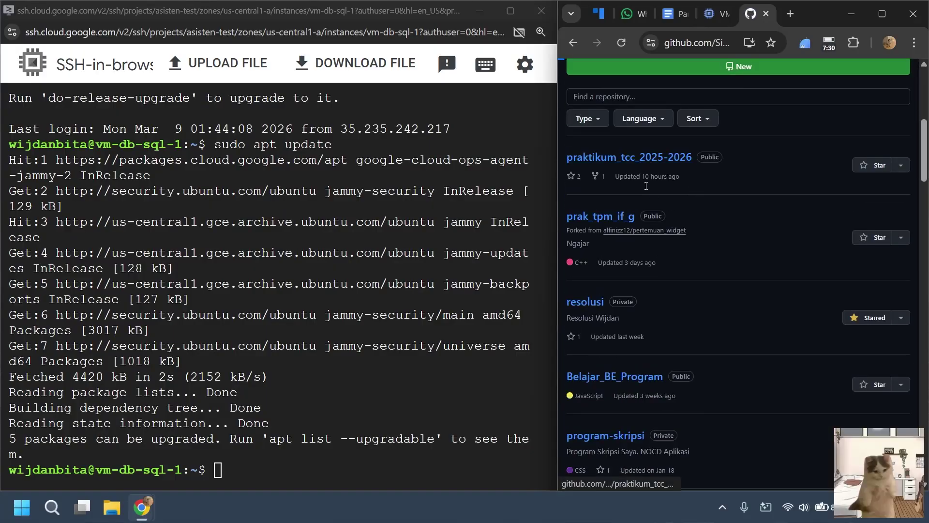
left_click(653, 157)
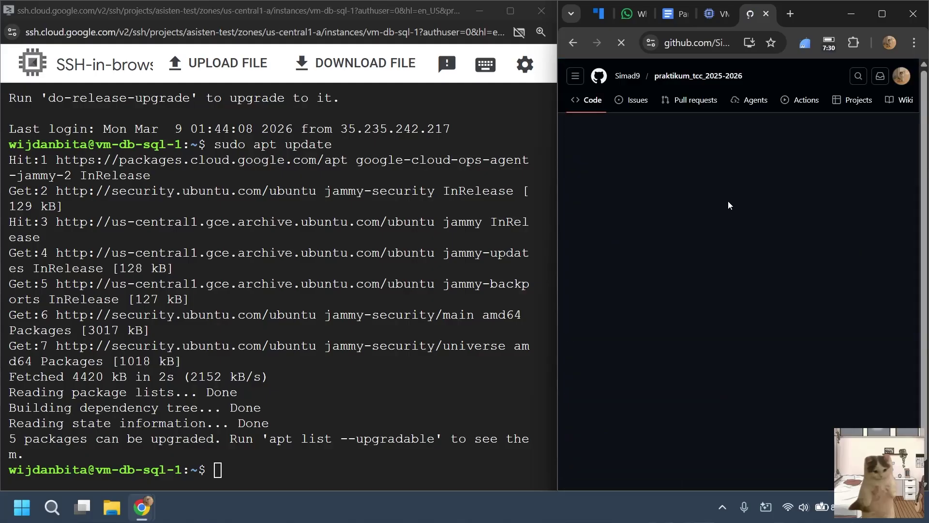
left_click(614, 207)
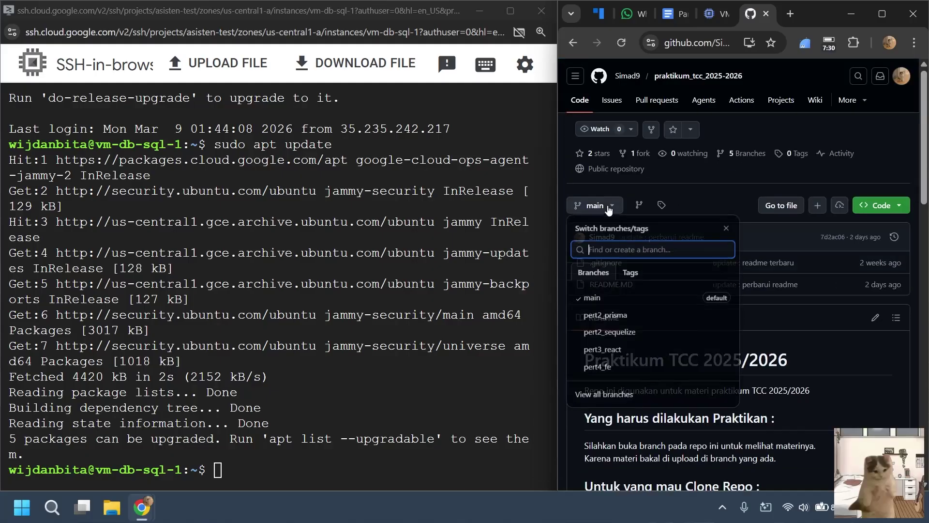
left_click(606, 368)
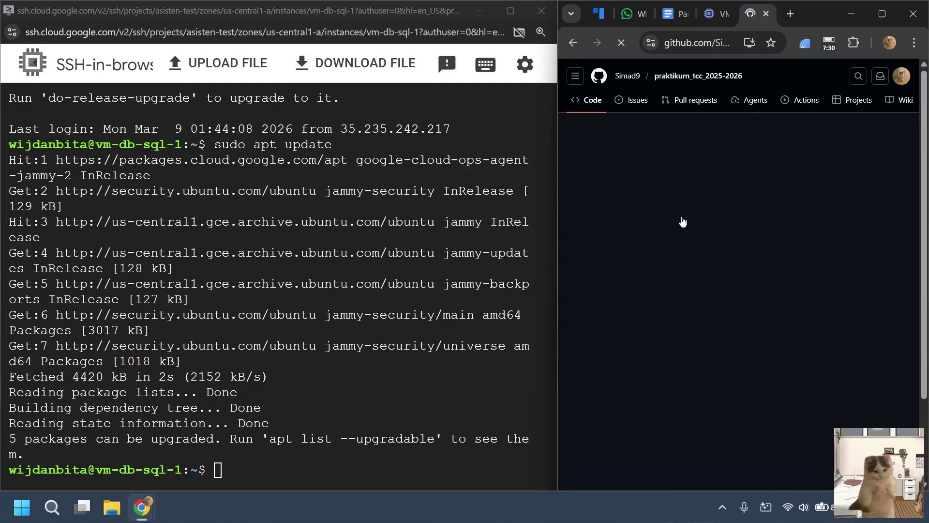
scroll(690, 234, "down", 7)
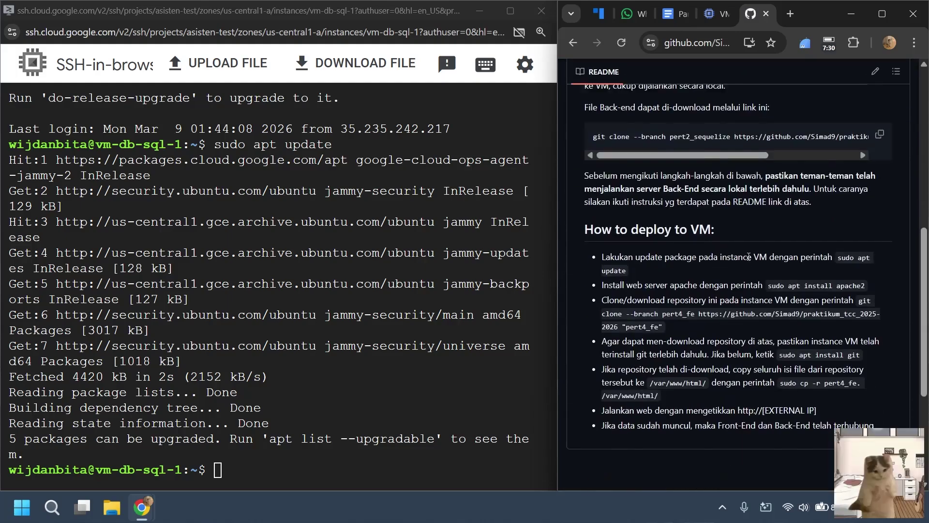
scroll(751, 290, "down", 2)
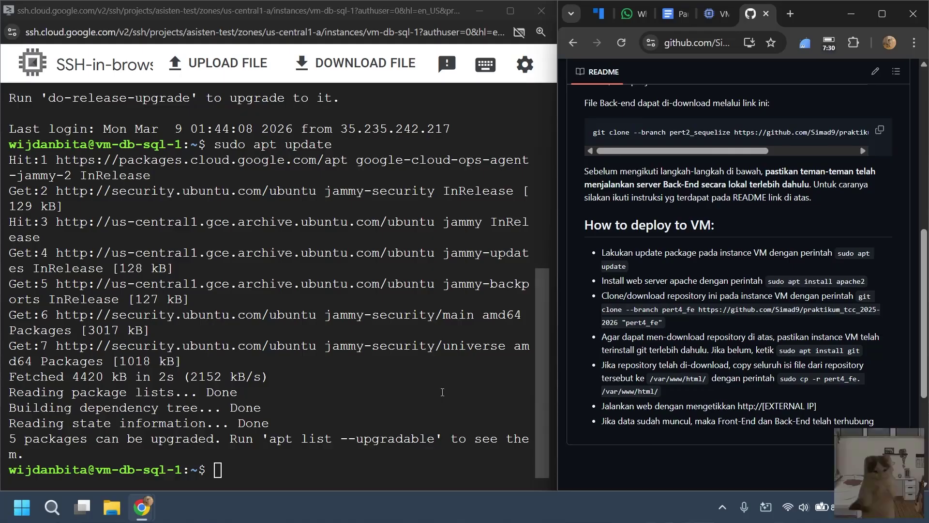
Return to the SSH terminal and clear its screen.
left_click(710, 13)
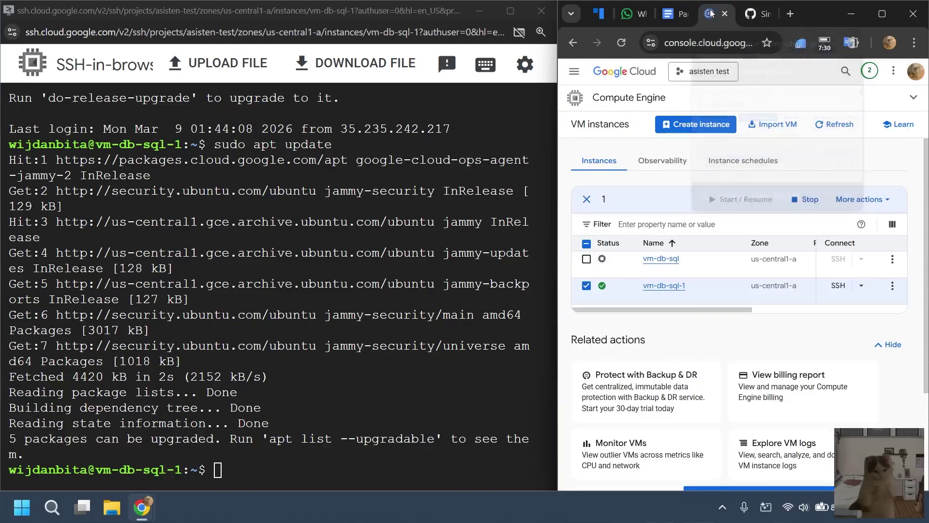
left_click(675, 13)
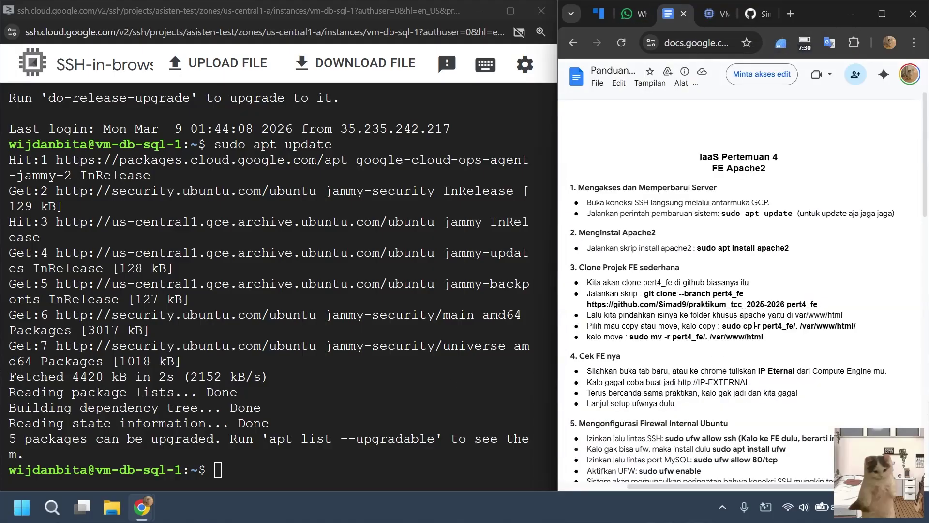
key("alt+Tab")
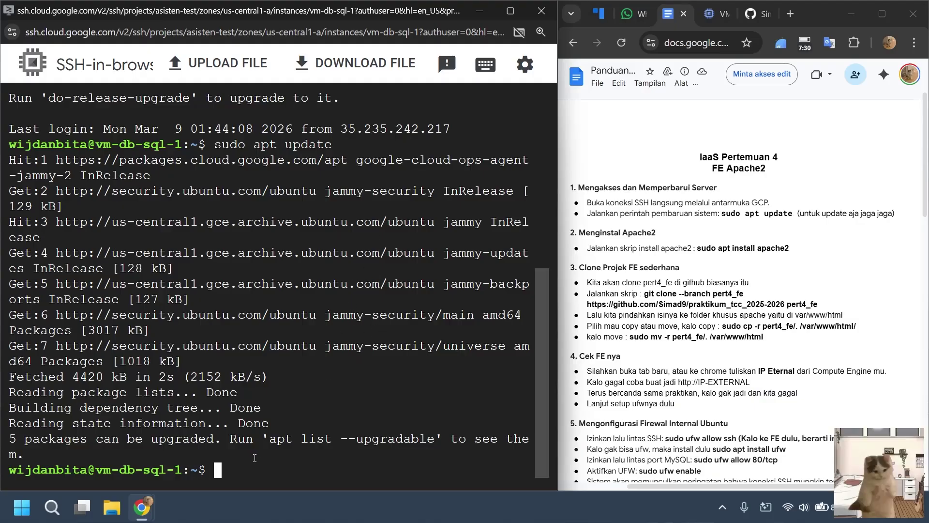
type("clear")
key("Return")
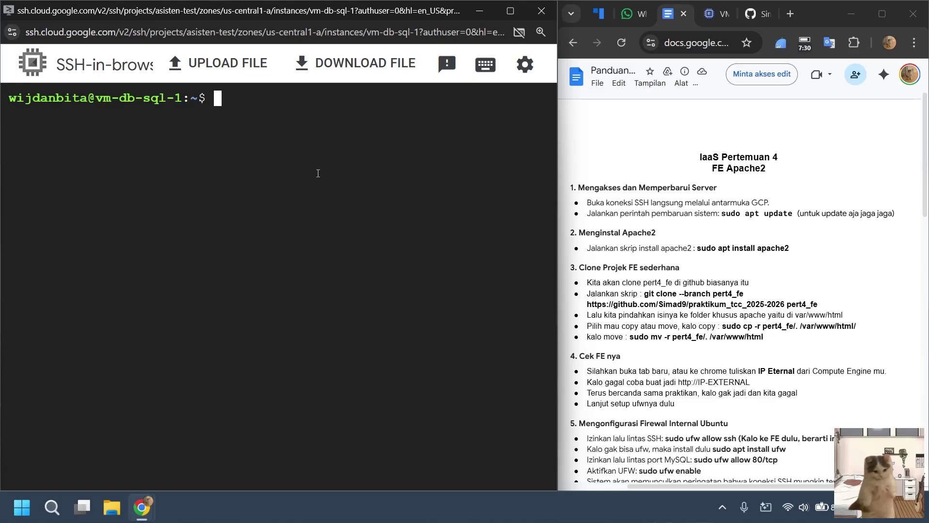
Install Apache2 with sudo apt install apache2, confirming with y.
type("sudo apt install ap")
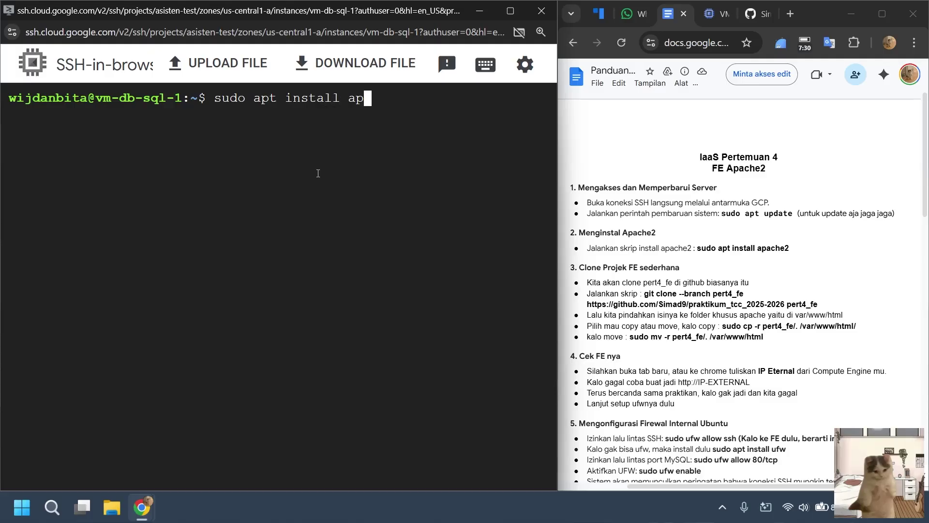
type("ache2")
key("Return")
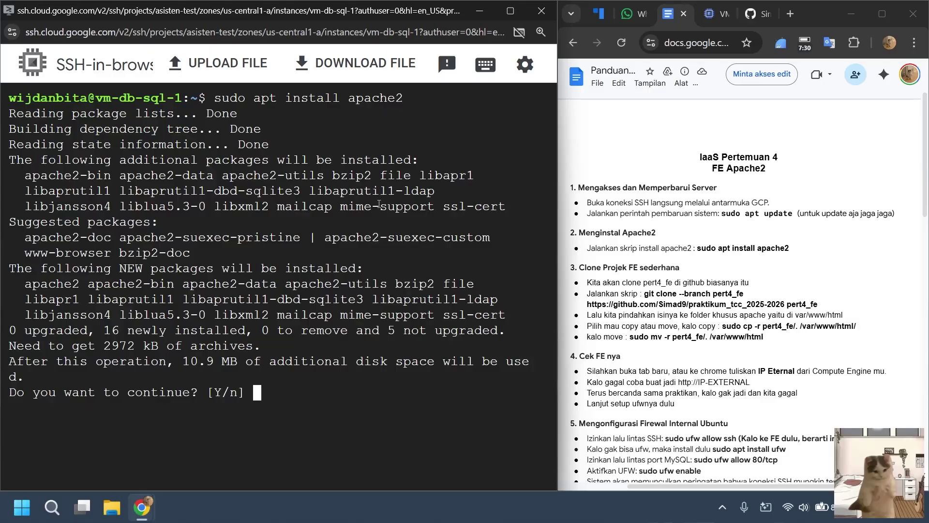
type("y")
key("Return")
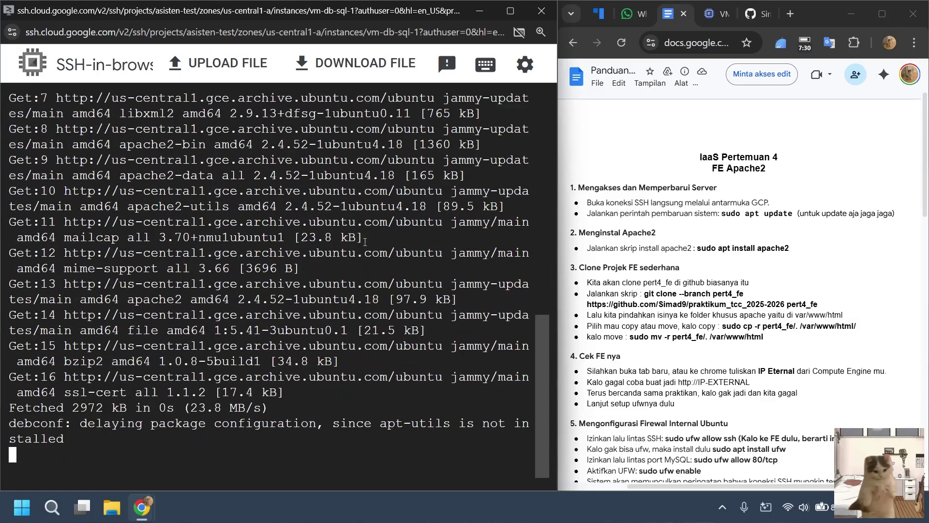
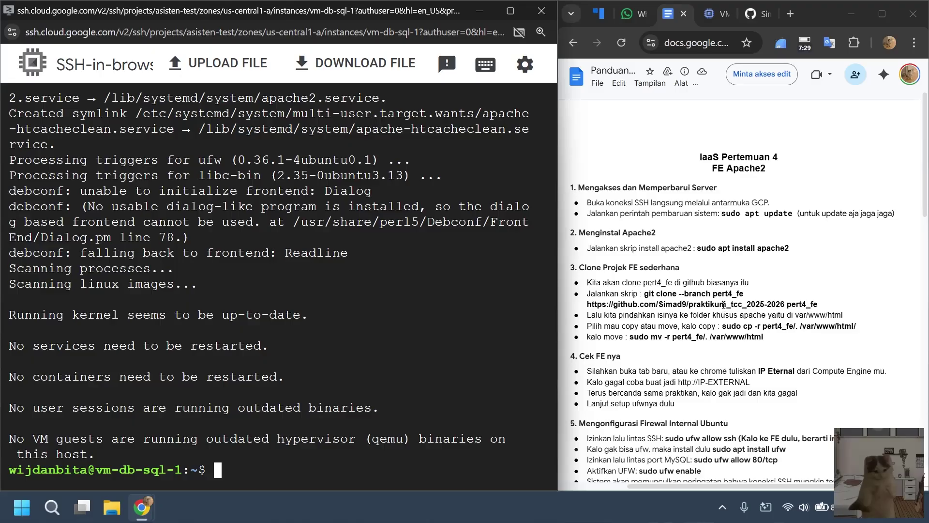
List the still-empty home directory with ls and bring up the repository README.
scroll(716, 297, "down", 3)
scroll(680, 228, "up", 2)
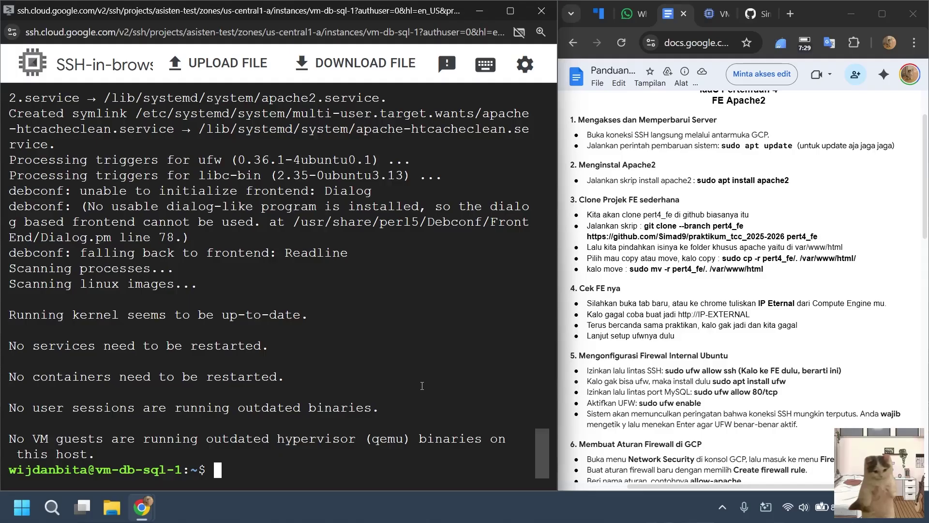
type("ls")
key("Return")
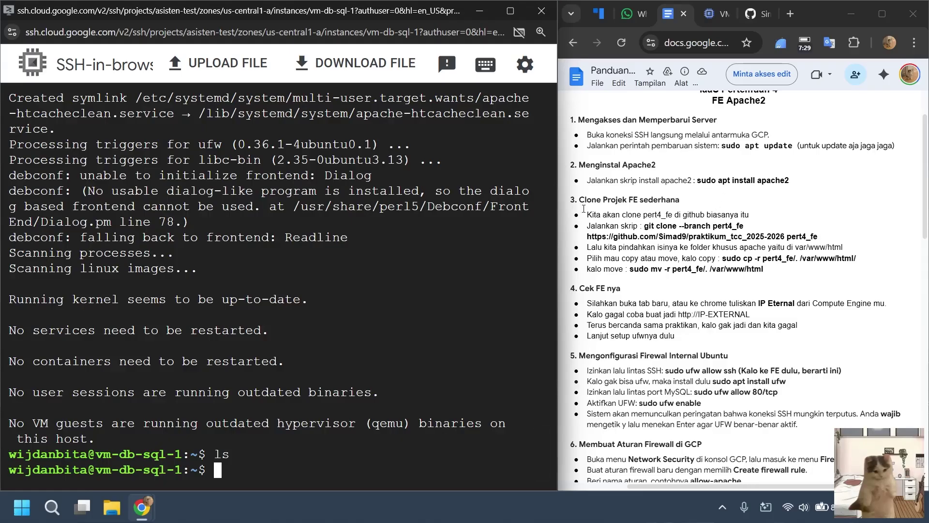
left_click(764, 14)
Copy the README's git clone command for branch pert4_fe.
scroll(698, 287, "up", 3)
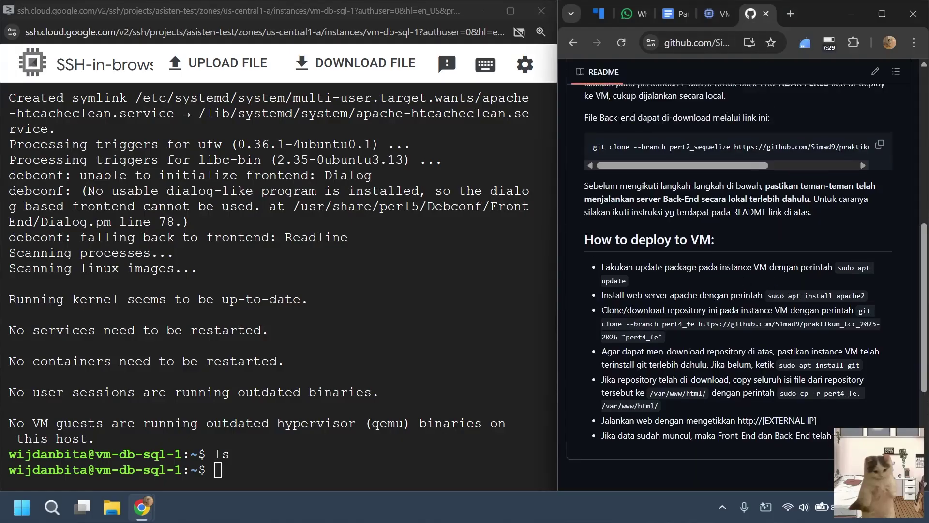
mouse_move(698, 288)
left_mouse_down()
mouse_move(846, 296)
mouse_move(629, 294)
left_mouse_up()
scroll(867, 206, "down", 1)
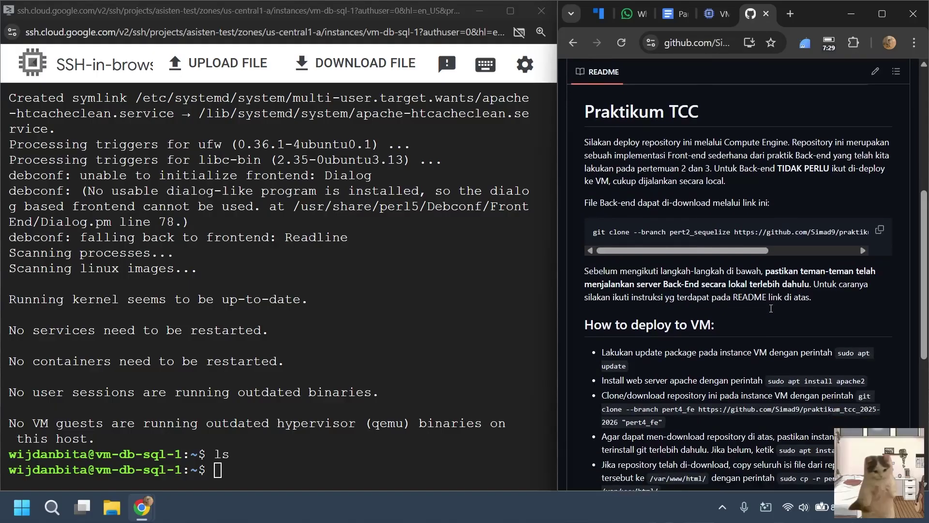
scroll(674, 282, "down", 2)
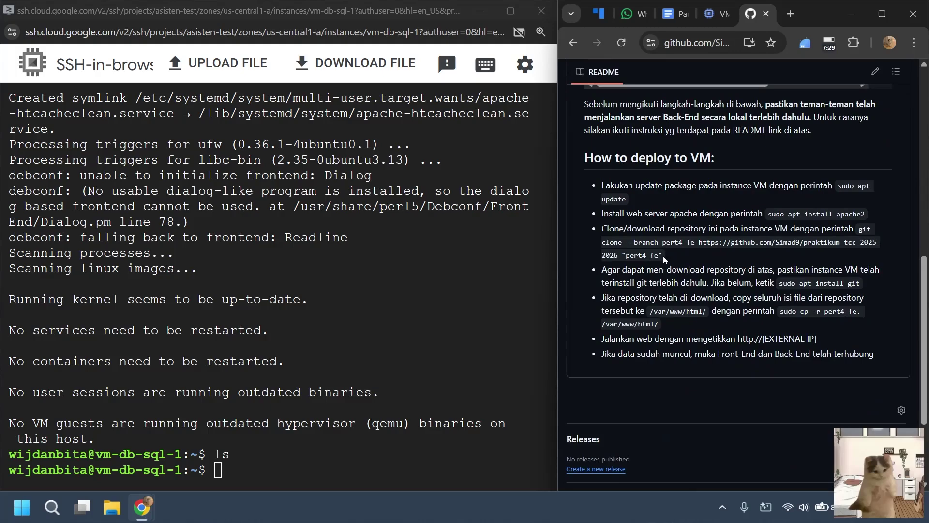
mouse_move(663, 255)
left_mouse_down()
mouse_move(680, 246)
mouse_move(844, 242)
mouse_move(861, 231)
left_mouse_up()
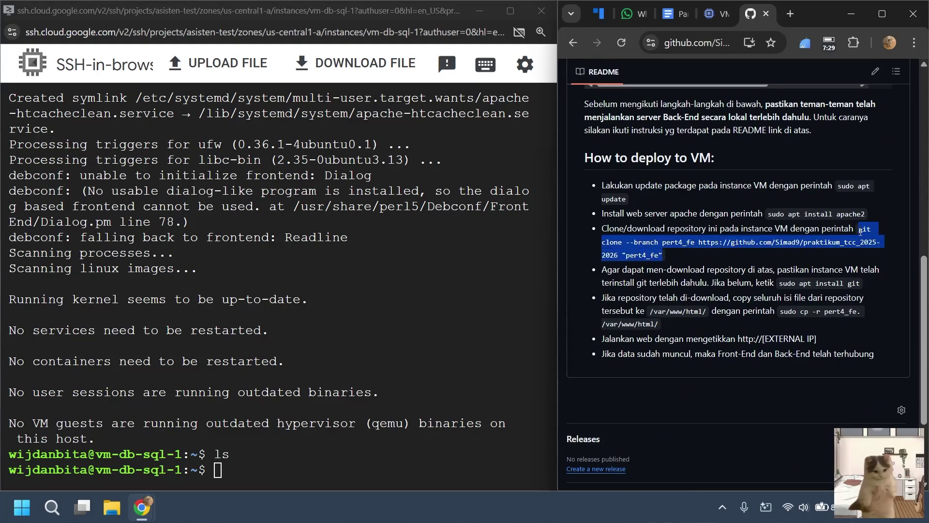
key("ctrl+c")
Paste the clone command at the SSH prompt and inspect its repository URL and branch.
left_click(339, 421)
key("ctrl+v")
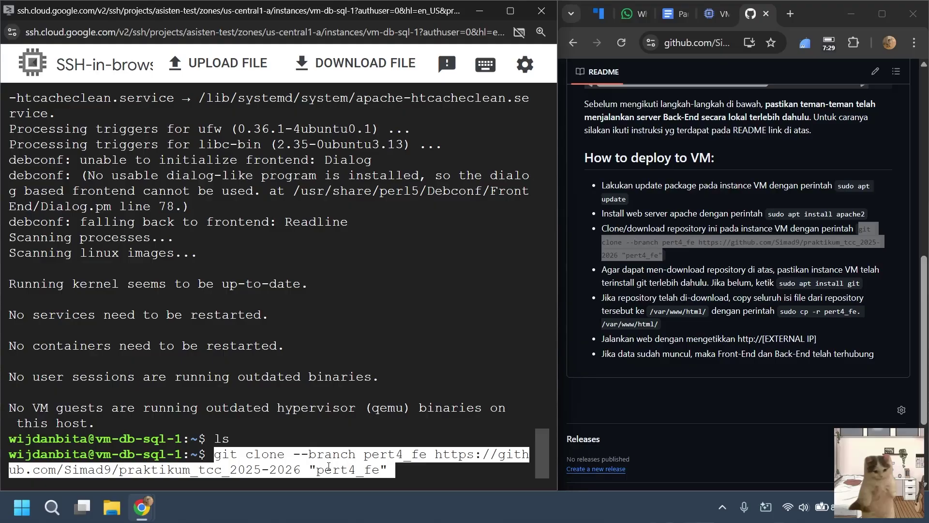
key("Left")
key("Right")
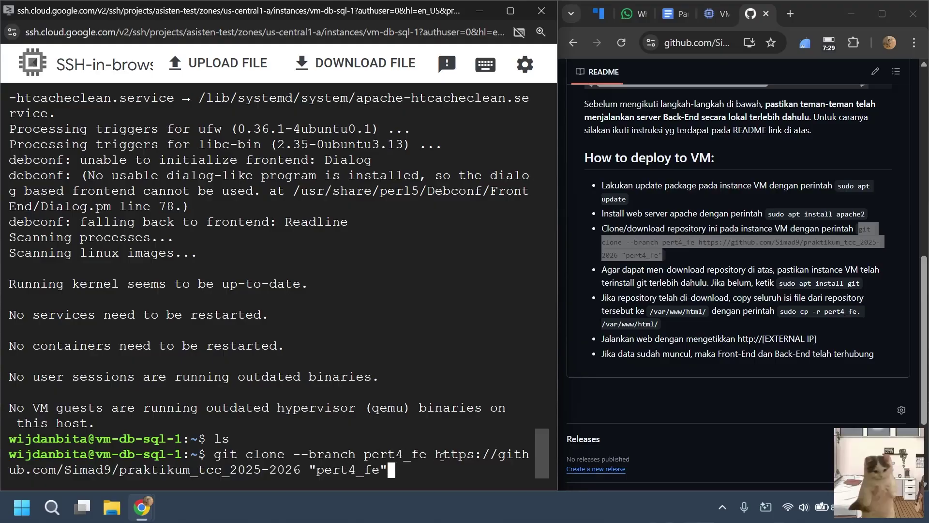
left_click_drag(435, 454, 386, 476)
left_click(390, 477)
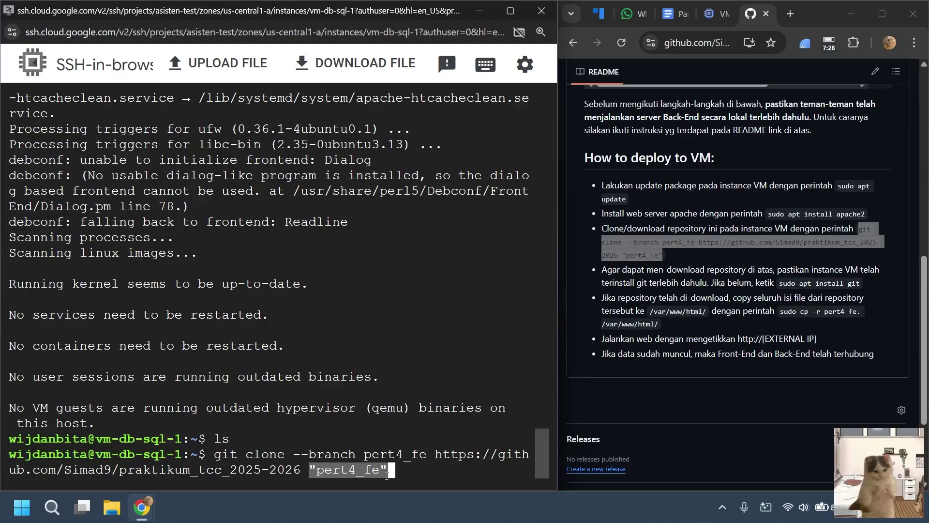
left_click(431, 469)
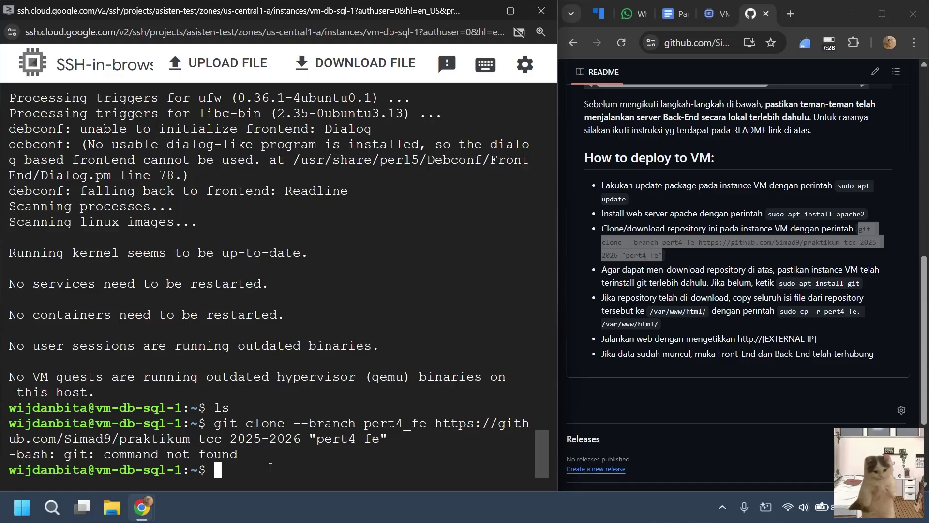
Install git with sudo apt install git, confirming with y.
type("sudo apt install git")
key("Return")
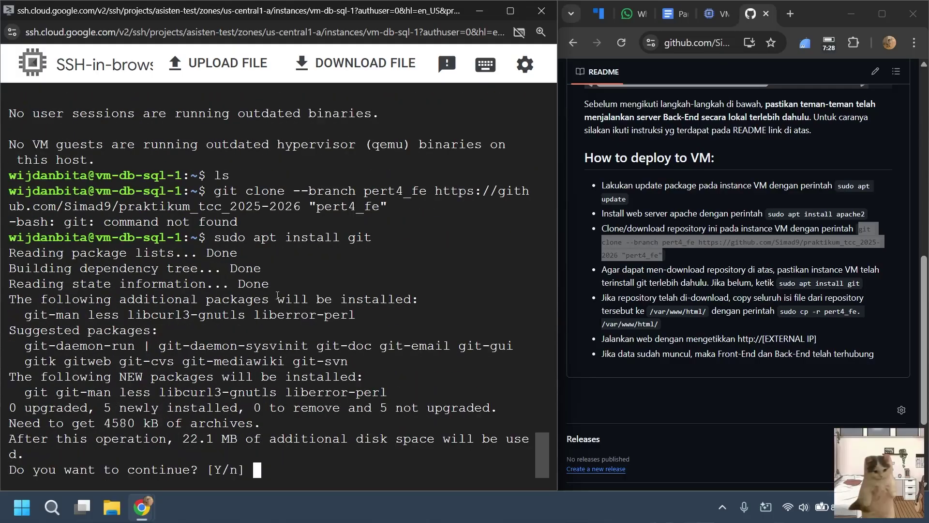
type("y")
key("Return")
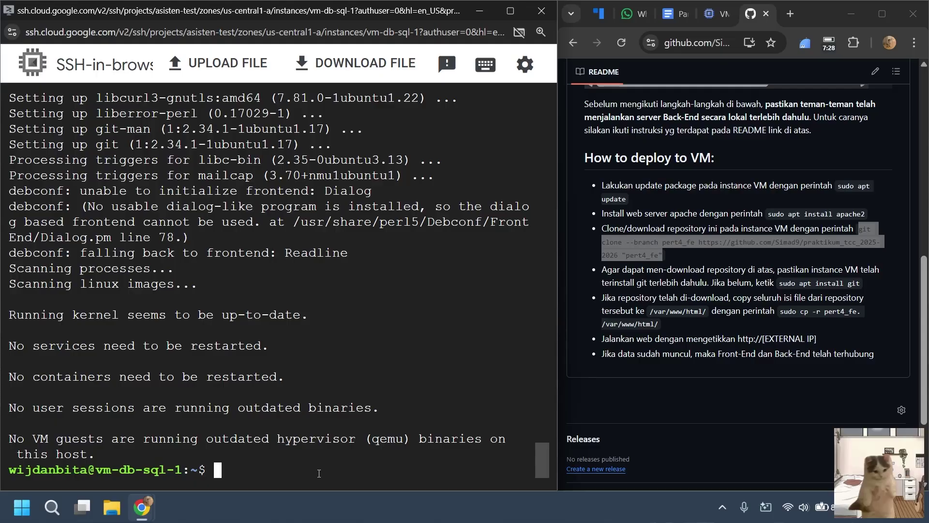
Rerun the pert4_fe git clone command from command history.
key("Up")
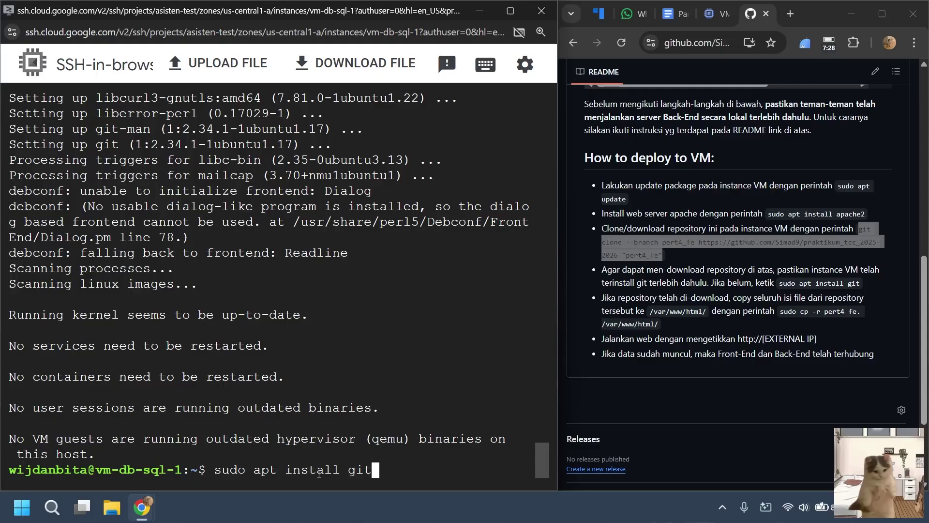
key("Up")
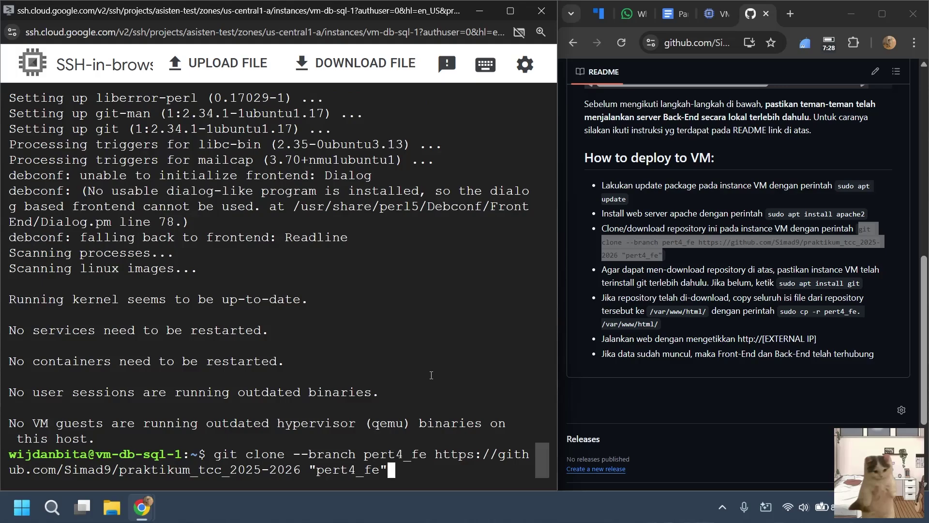
key("Return")
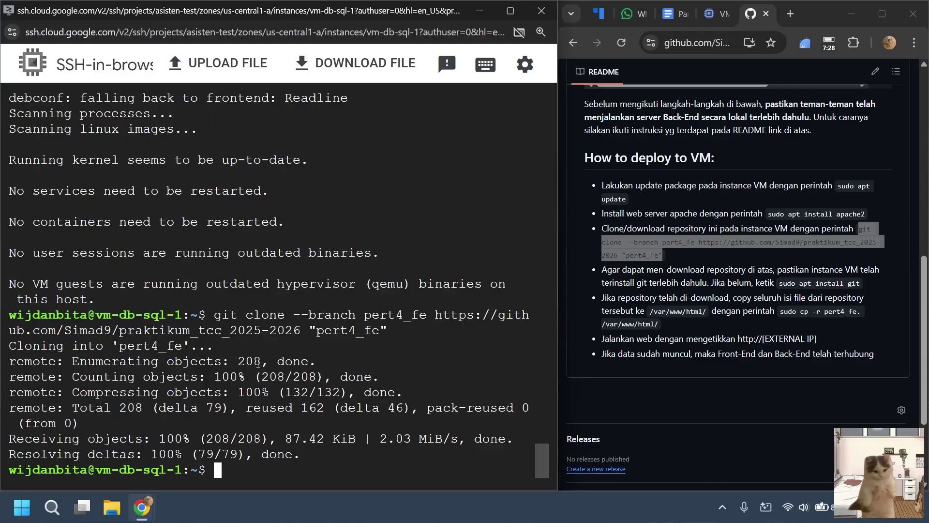
Confirm pert4_fe is in the home directory with ls and print the working directory.
type("ls")
key("Return")
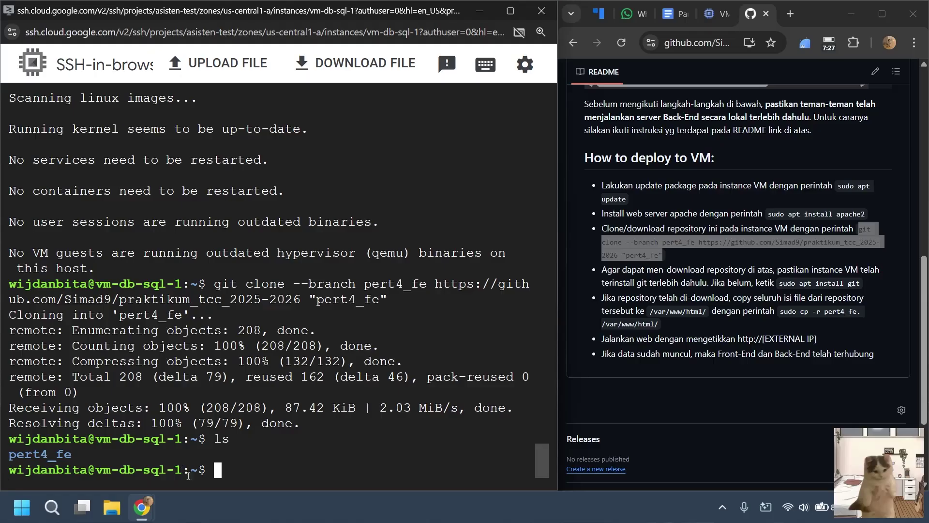
type("pwd")
key("Return")
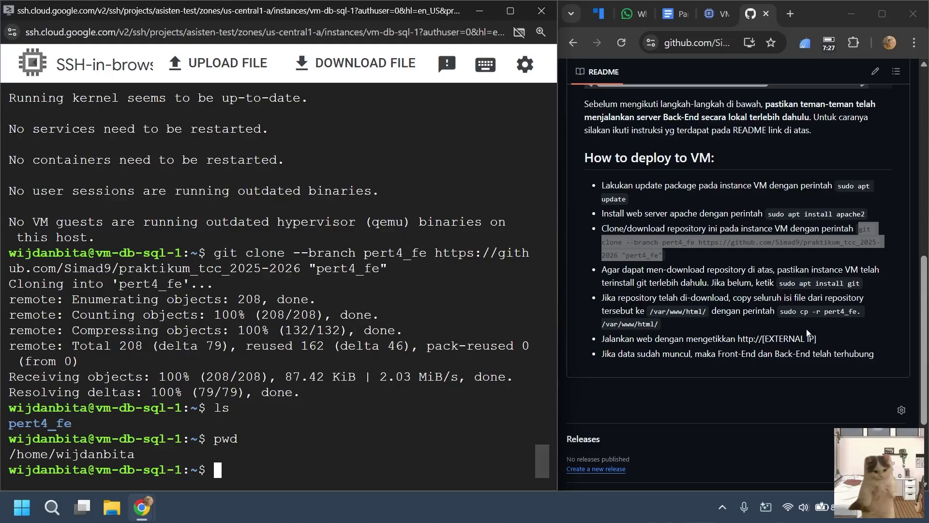
Check the web root path in the README, then return to the lab guide document.
key("alt+Tab")
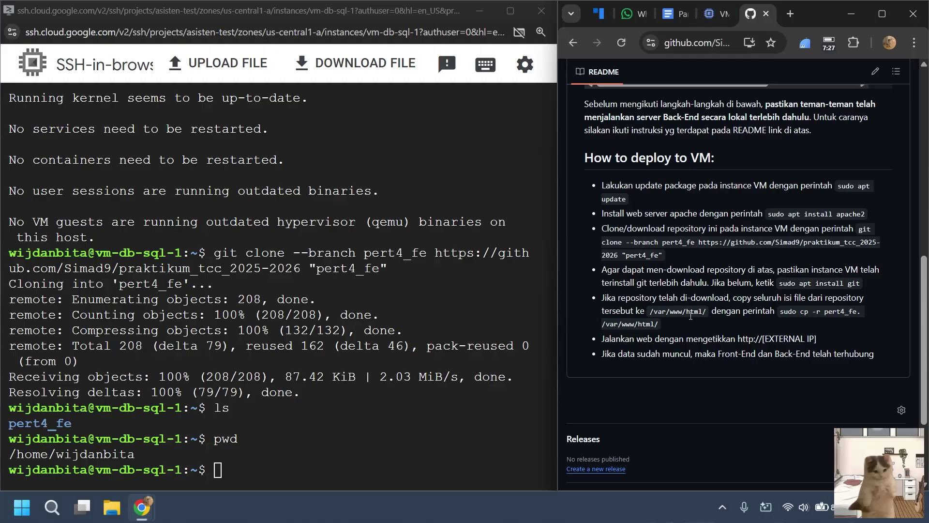
left_click_drag(687, 312, 704, 312)
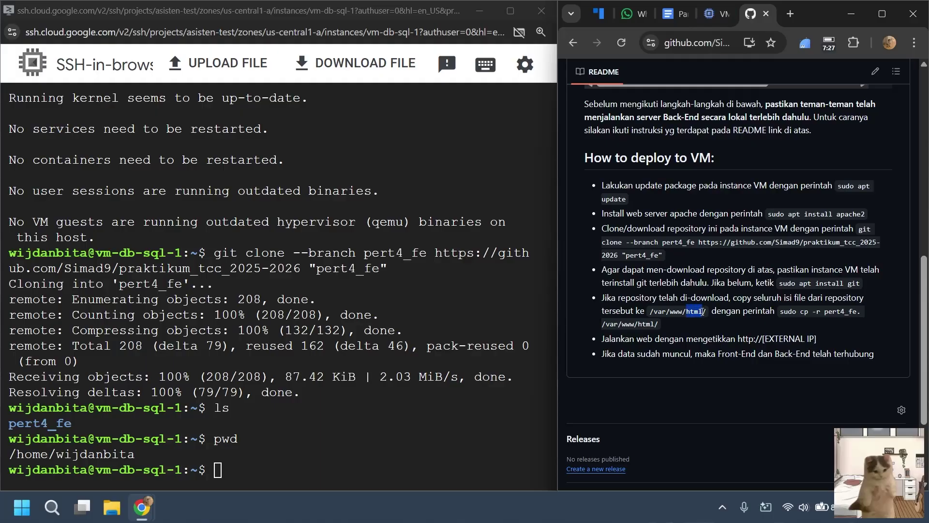
left_click(687, 345)
left_click(669, 17)
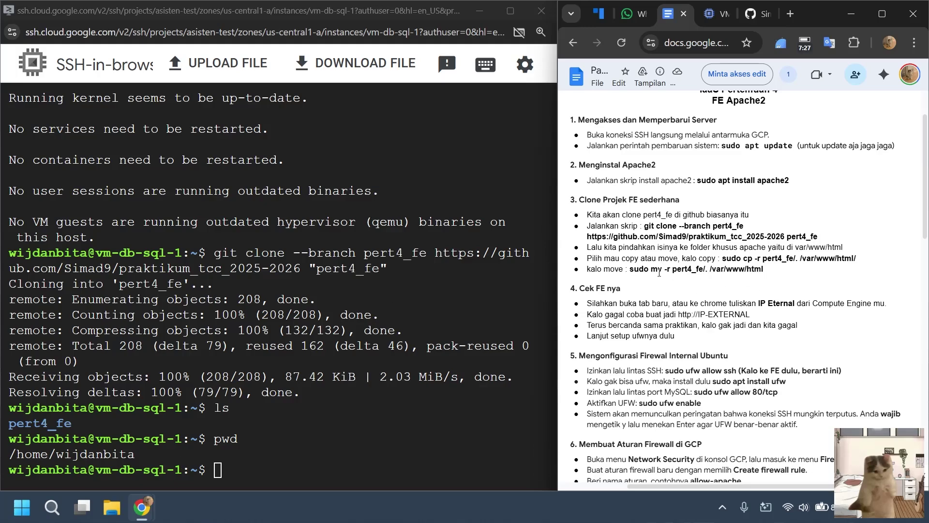
Copy the pert4_fe contents into /var/www/html with sudo cp -r.
left_click(305, 463)
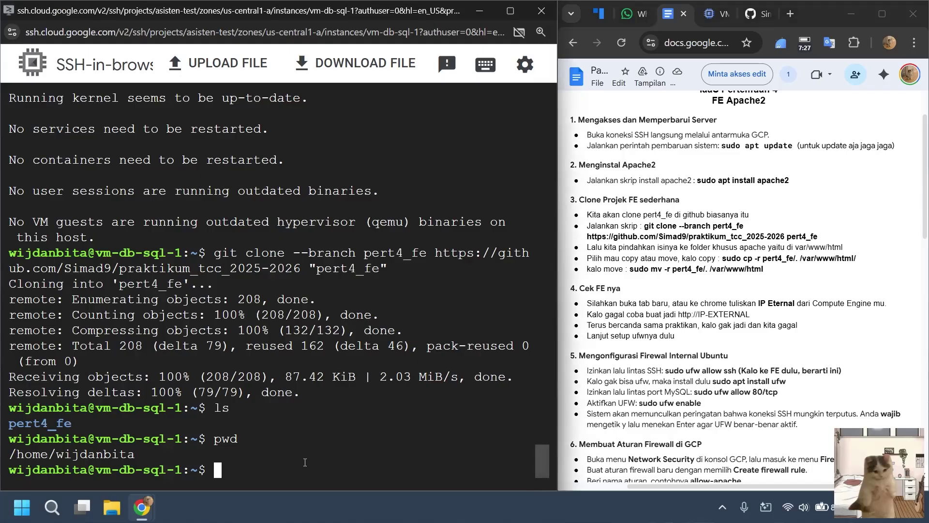
type("sudo cp -r pert4_fe/.")
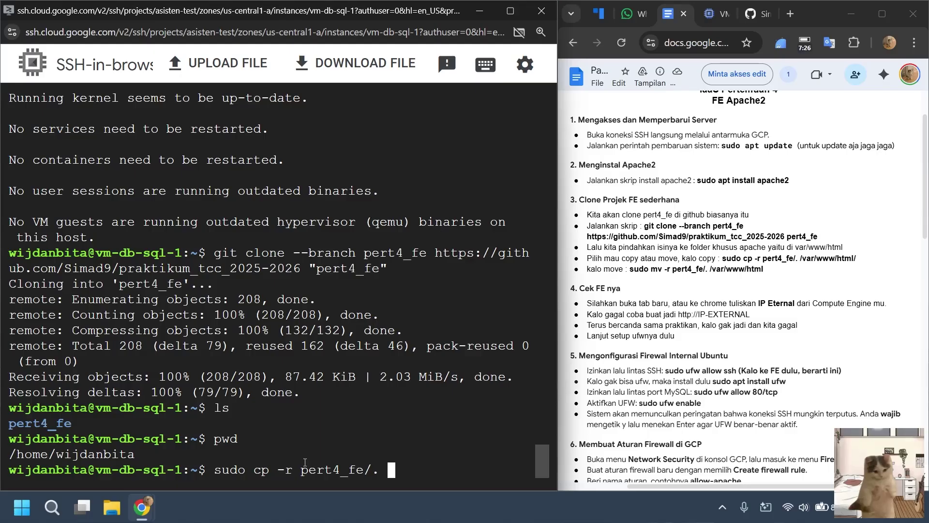
type(" /var/www")
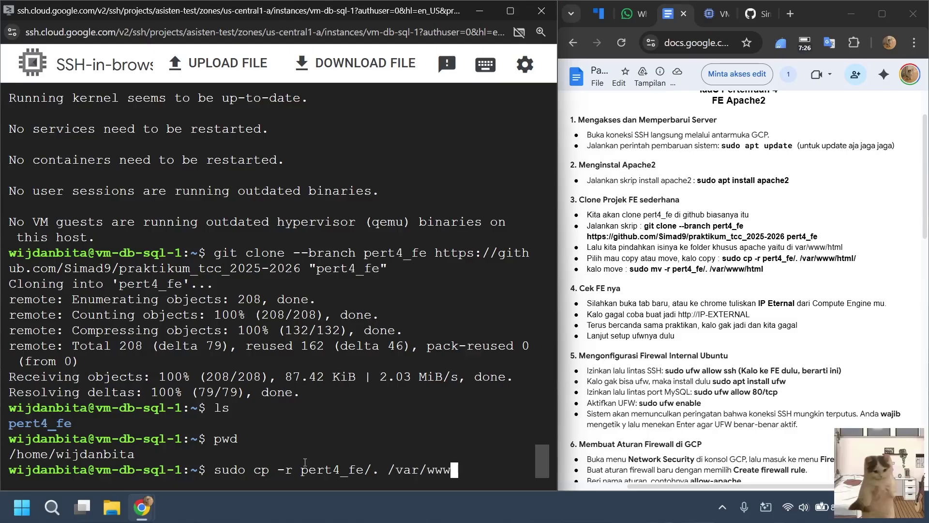
type("/html/")
key("Return")
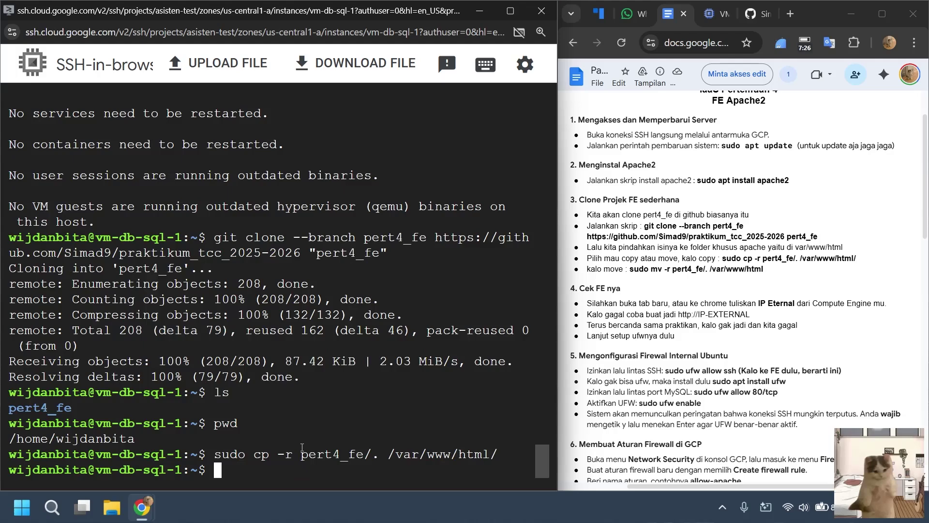
Change into /var/www/html and list the copied README.md, index.html and index.js.
type("cd var/www/html")
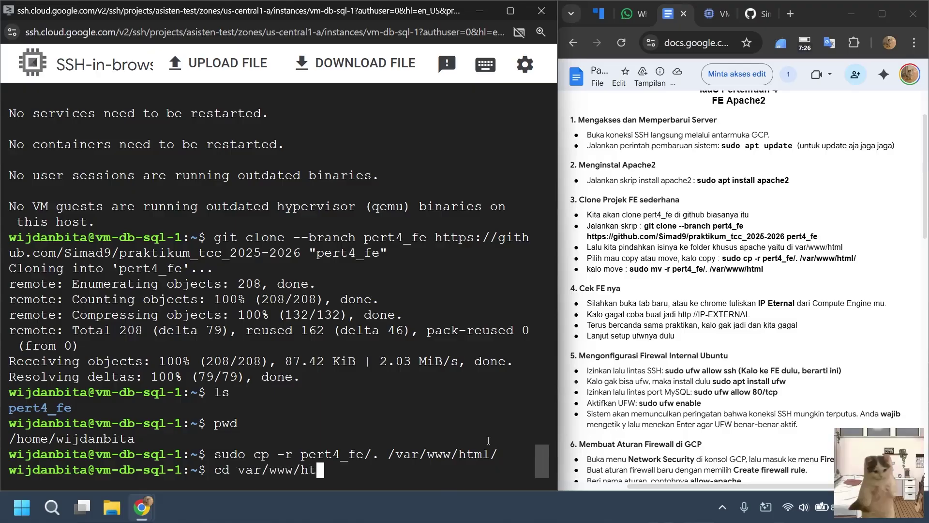
key("Return")
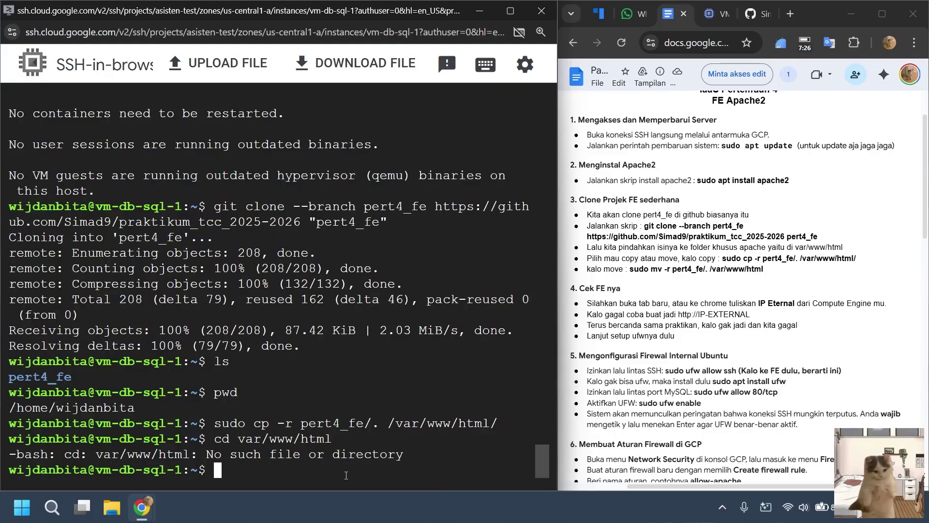
key("Up")
type("/")
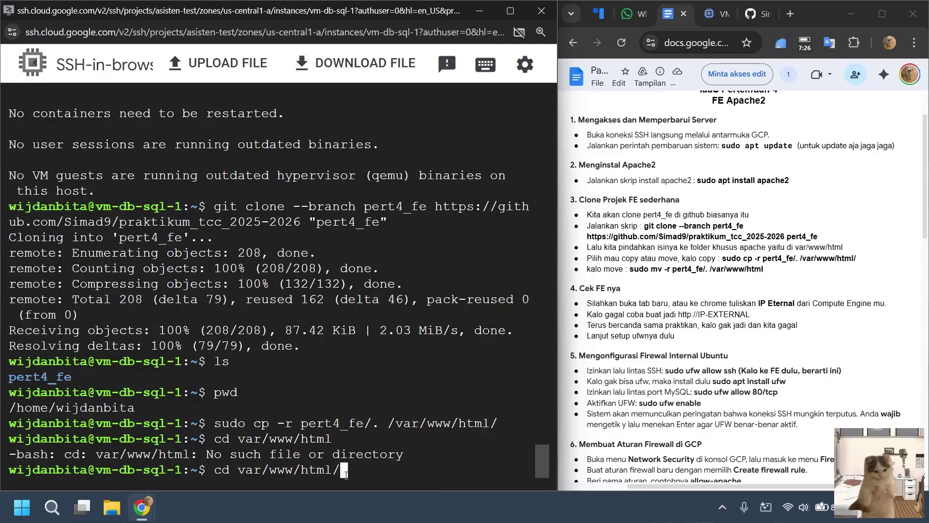
key("Return")
key("Up")
key("ctrl+Left")
key("ctrl+Left")
key("ctrl+Left")
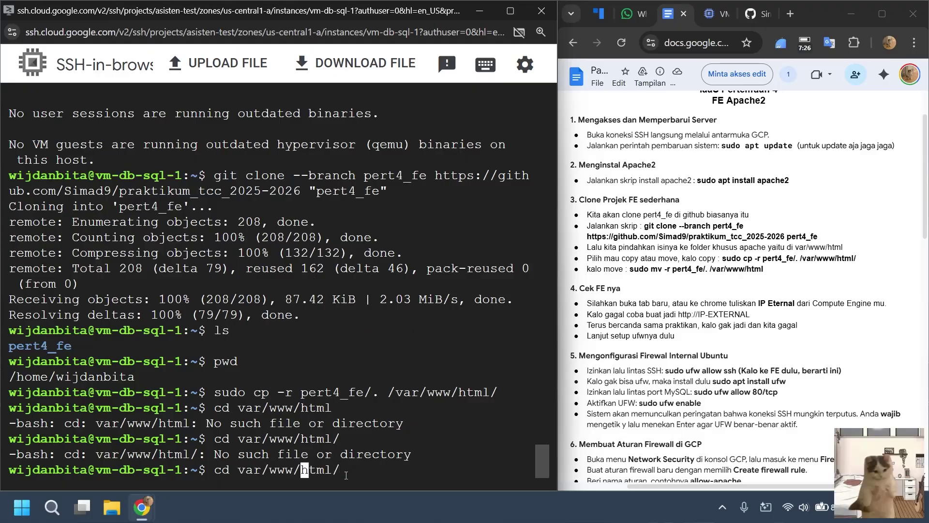
type("/")
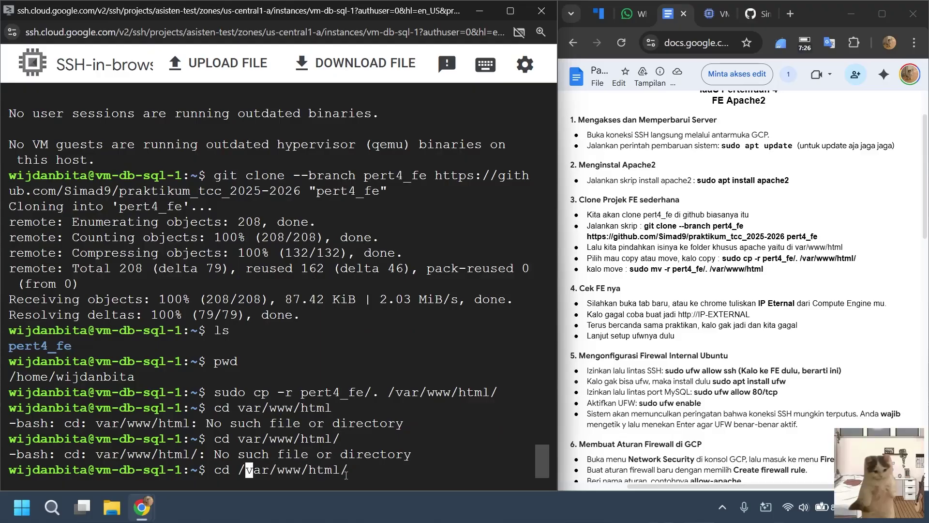
key("Return")
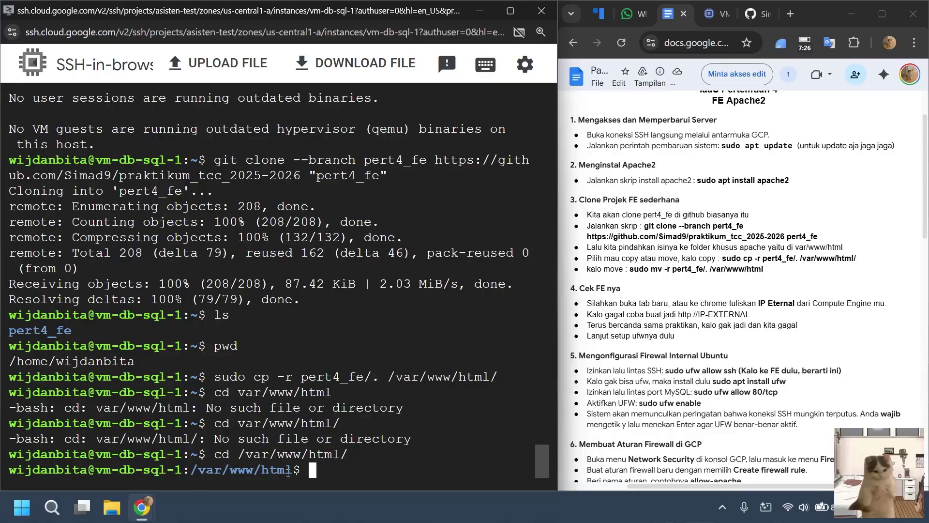
type("ls")
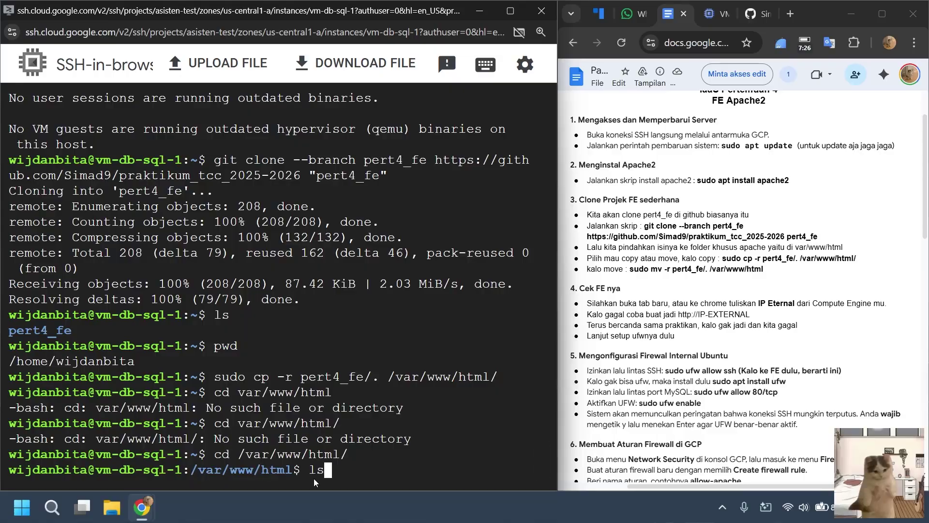
key("Return")
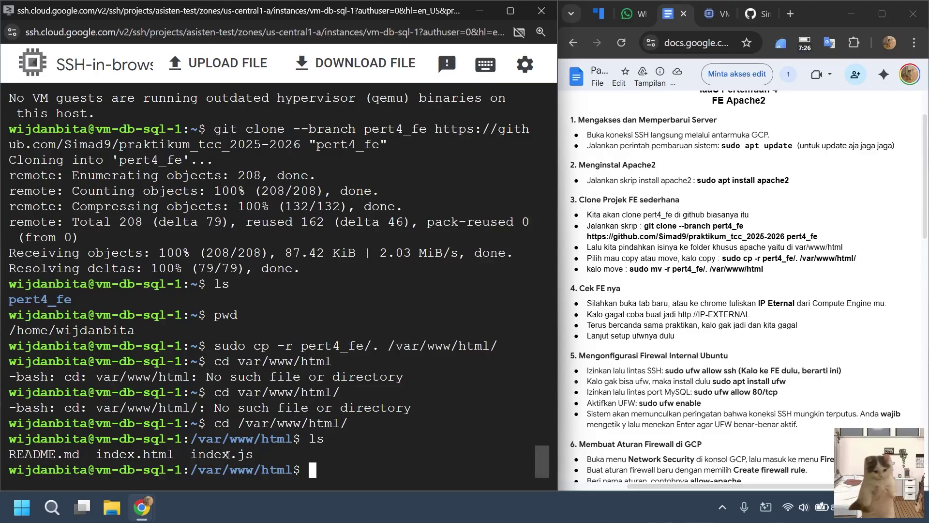
Open vm-db-sql-1's external IP 34.63.212.198 in a new tab from the VM instances list.
left_click(761, 19)
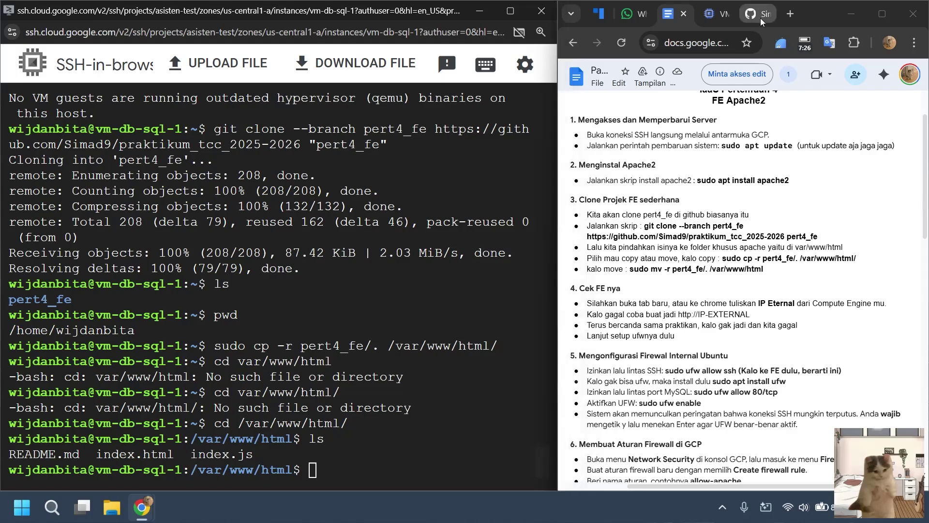
left_click(760, 19)
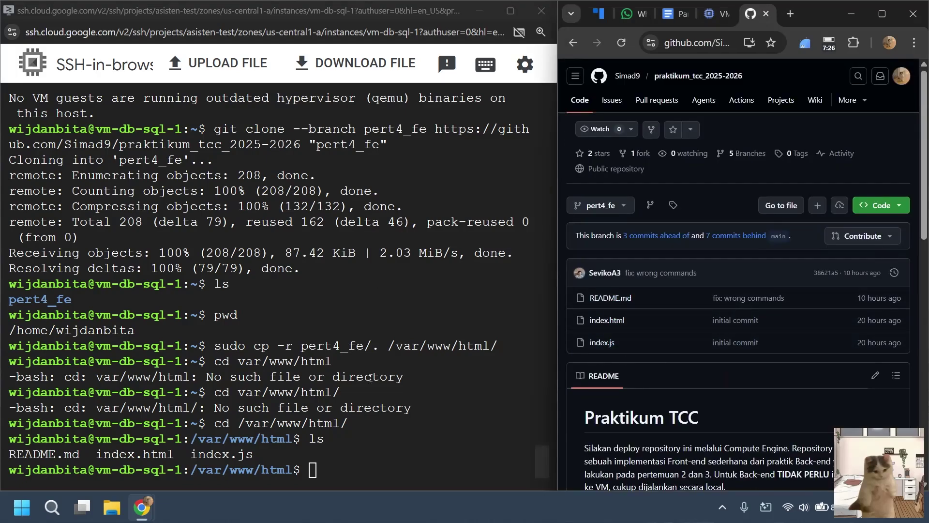
key("ctrl+shift+Tab")
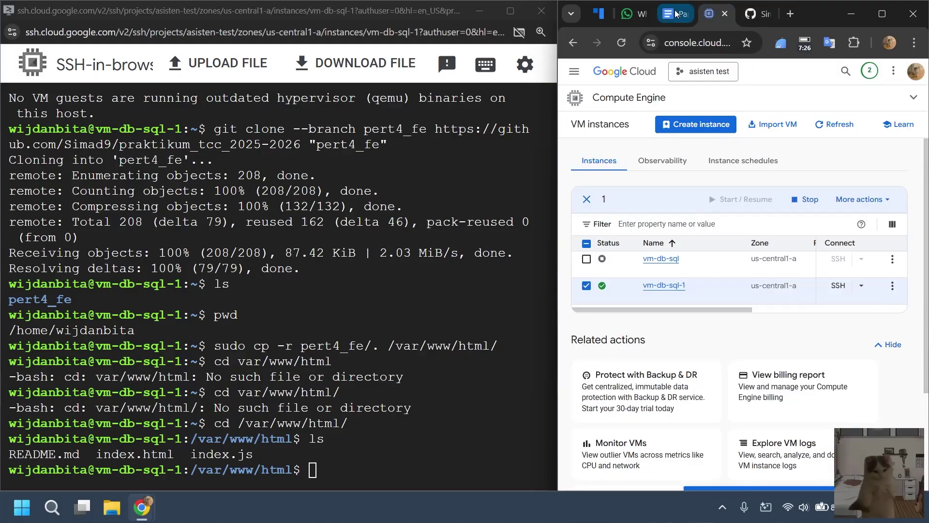
key("ctrl+shift+Tab")
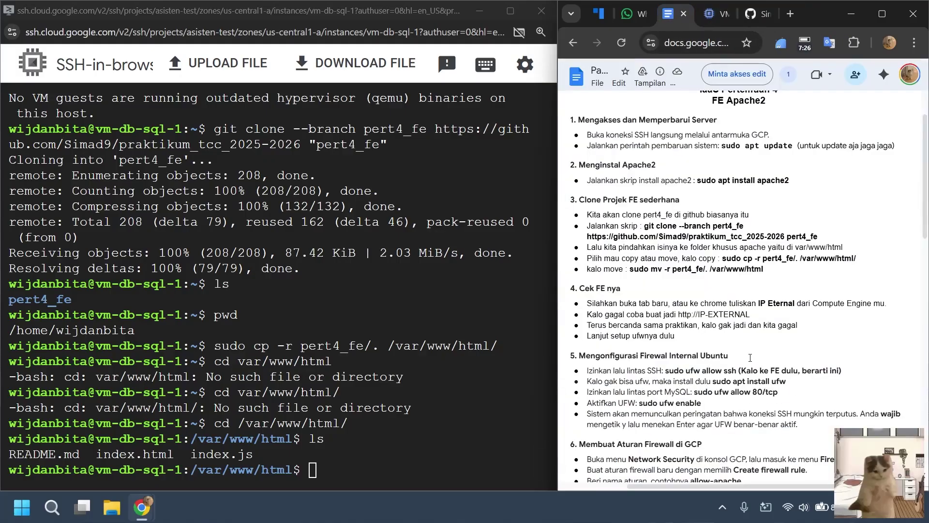
scroll(750, 357, "down", 3)
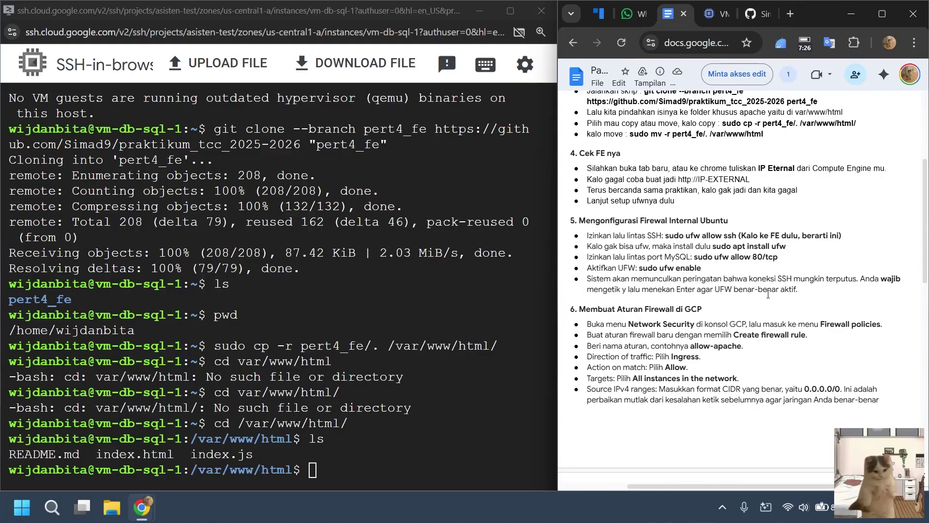
left_click(360, 452)
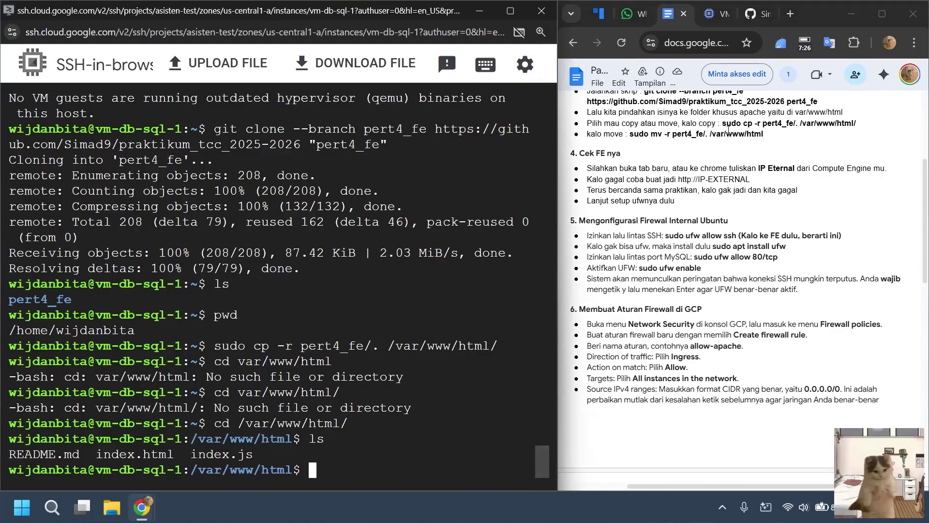
left_click(715, 15)
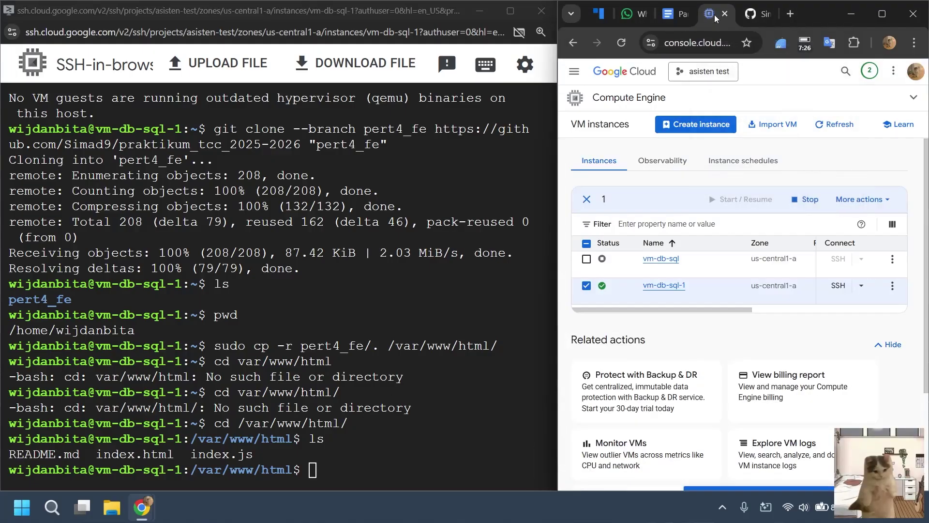
left_click(673, 19)
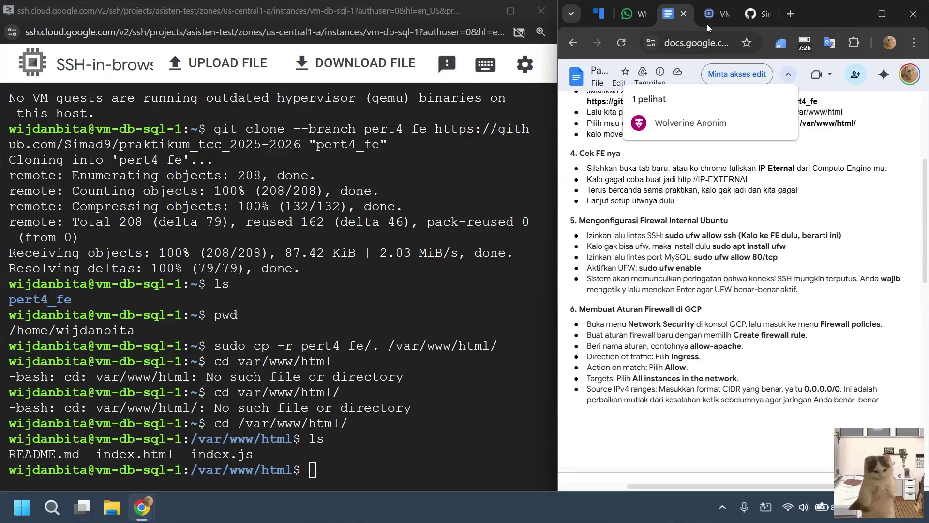
left_click(708, 21)
left_click_drag(702, 310, 857, 312)
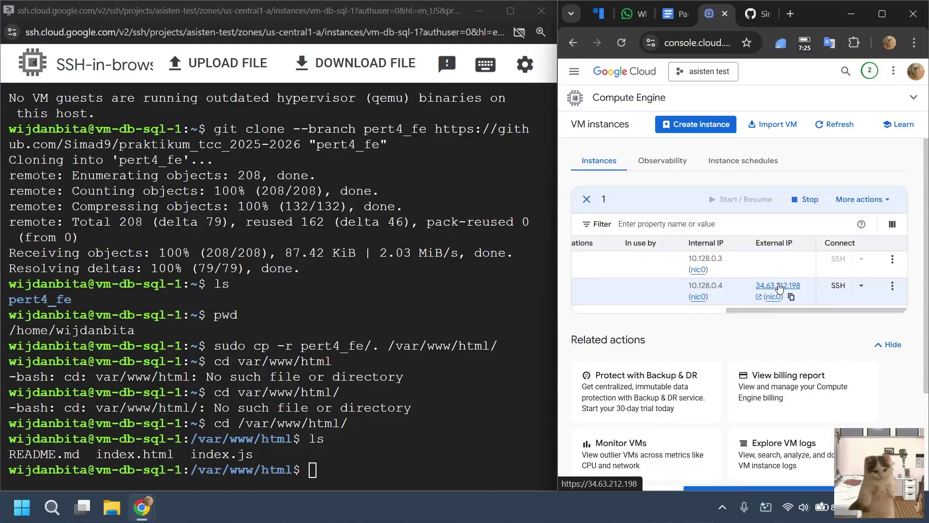
left_click(778, 287)
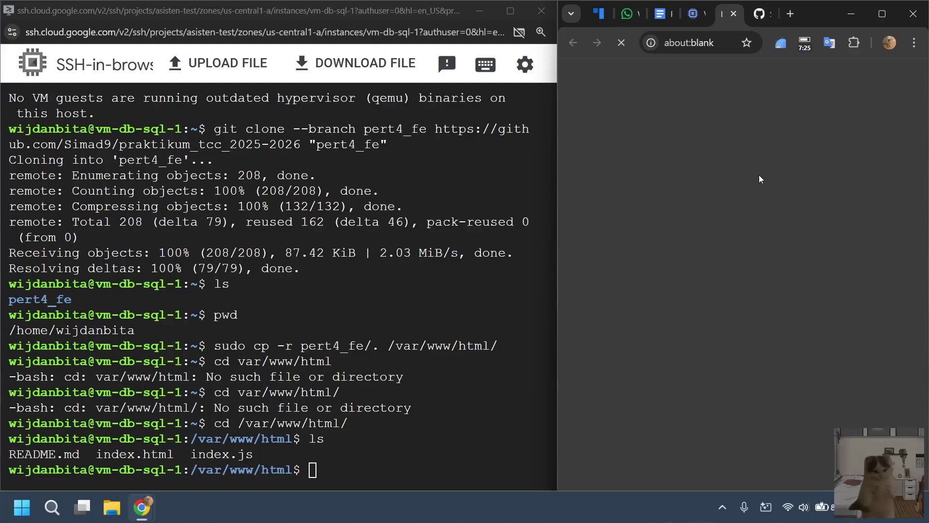
Maximize Chrome, check the 34.63.212.198 tab, and go to the Aslab folder in File Explorer.
left_click(882, 14)
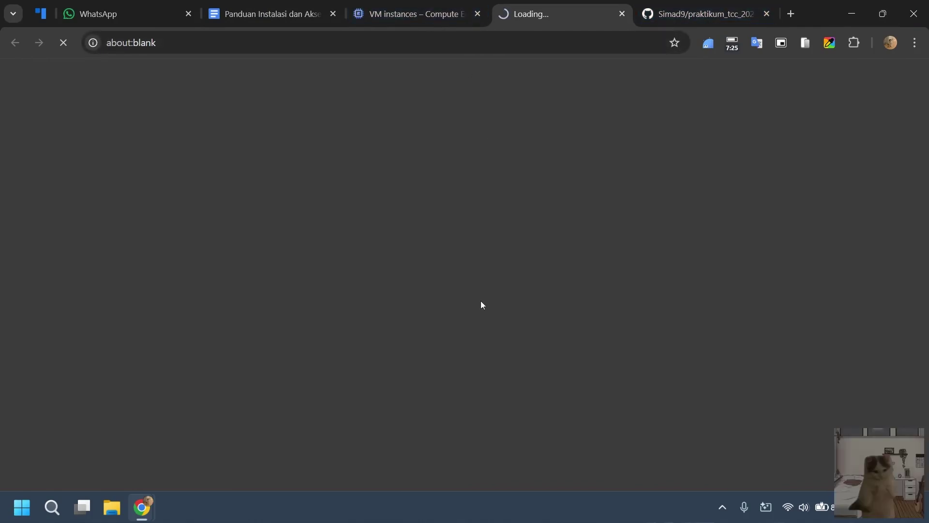
left_click(430, 9)
left_click(561, 5)
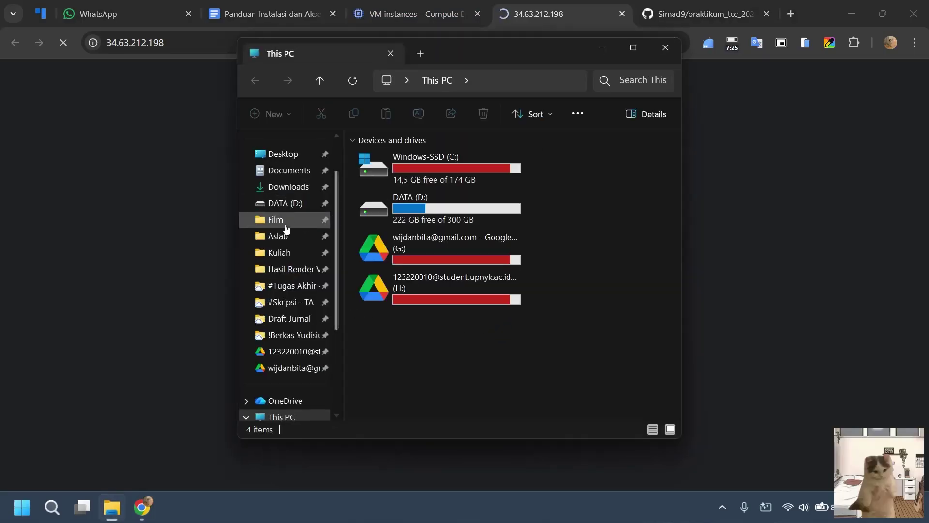
left_click(282, 236)
Delete test_fe and be_kelas-h from the TCC folder and open a PowerShell terminal there.
double_click(405, 173)
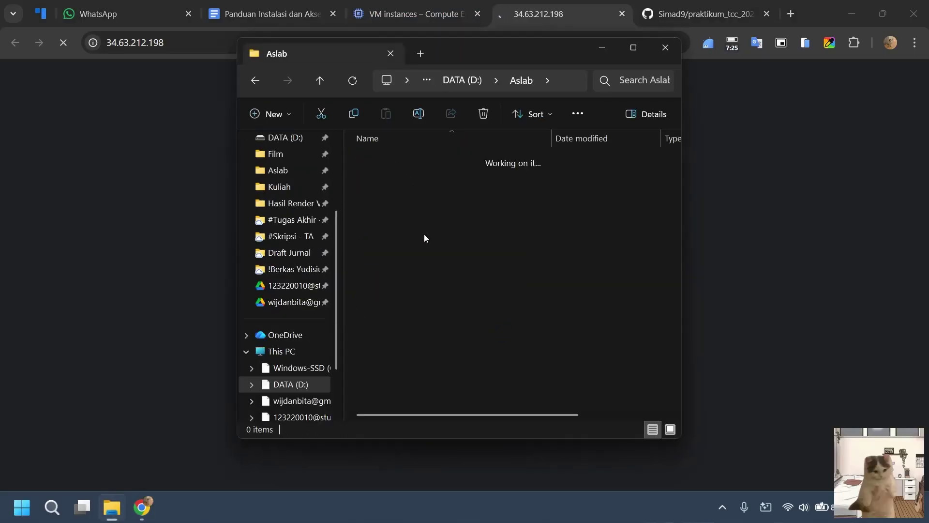
left_click(414, 202)
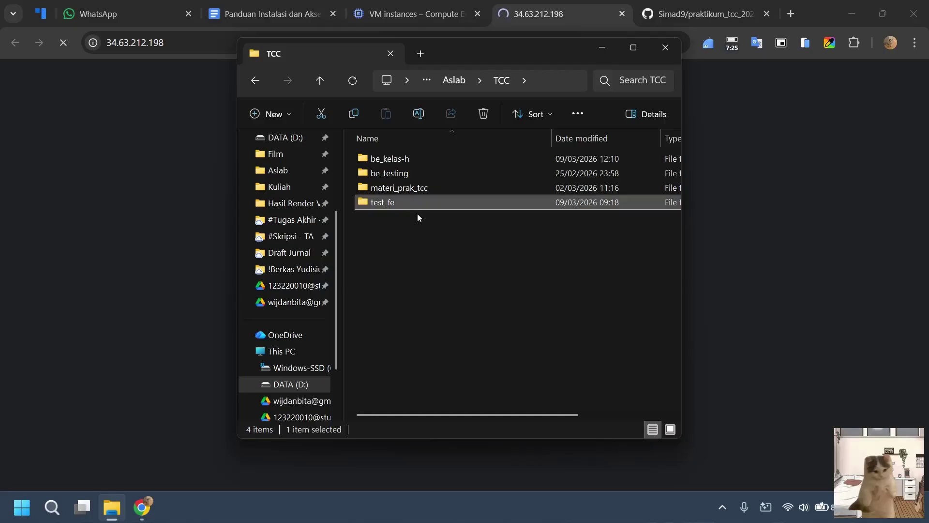
key("Delete")
left_click(423, 158)
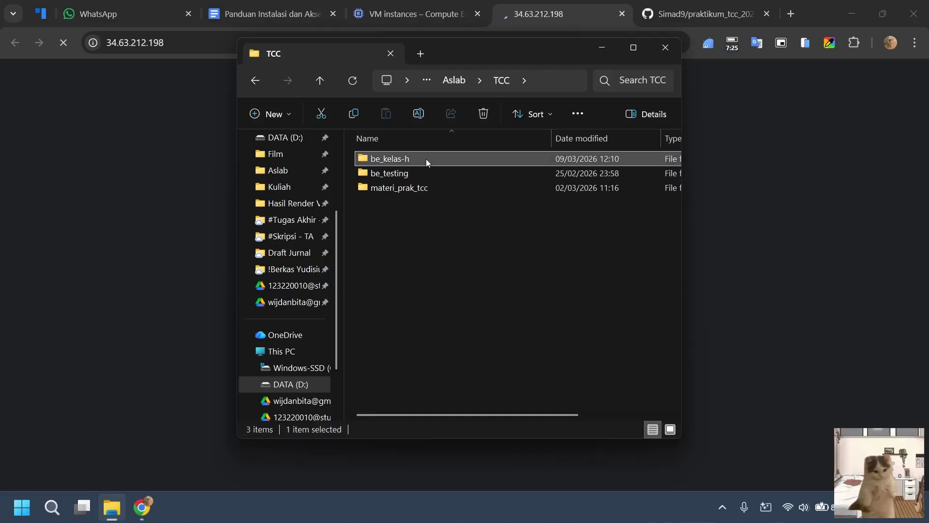
key("Delete")
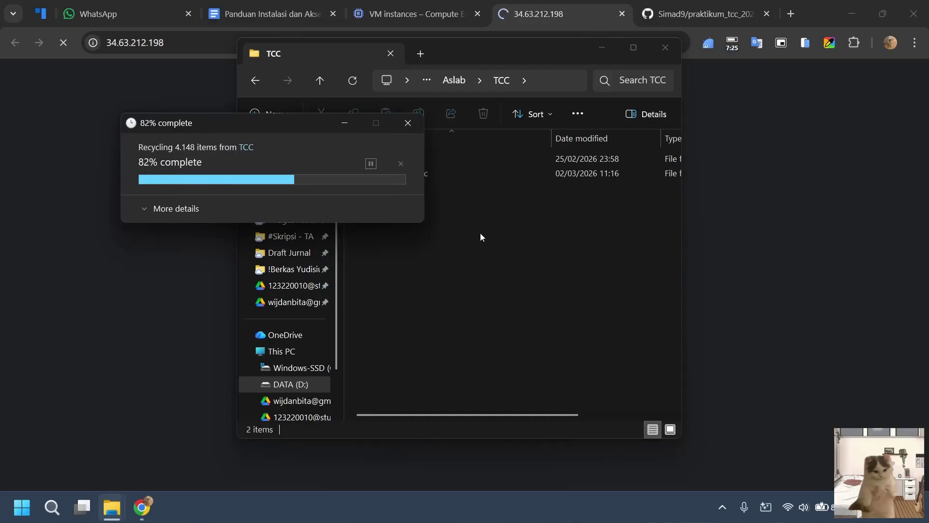
right_click(480, 234)
left_click(545, 386)
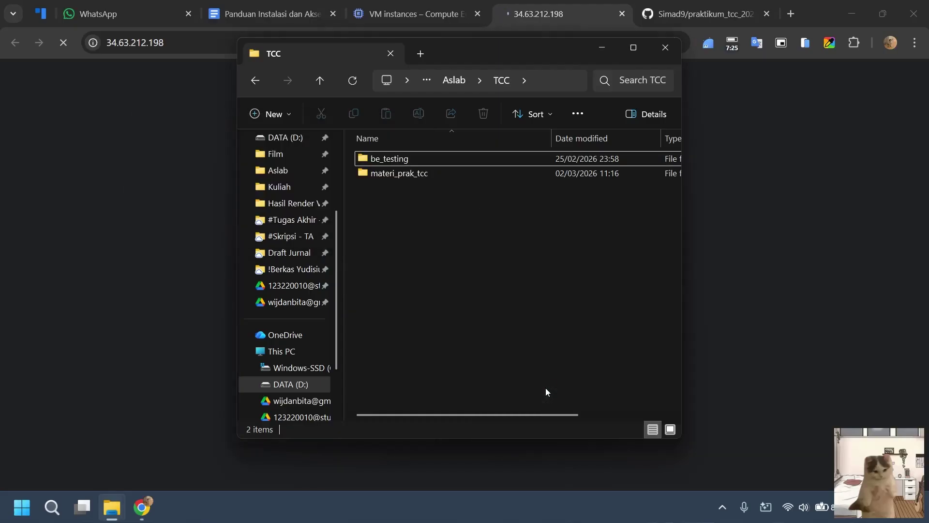
Select the pert4_fe git clone command in the GitHub README.
left_click(763, 20)
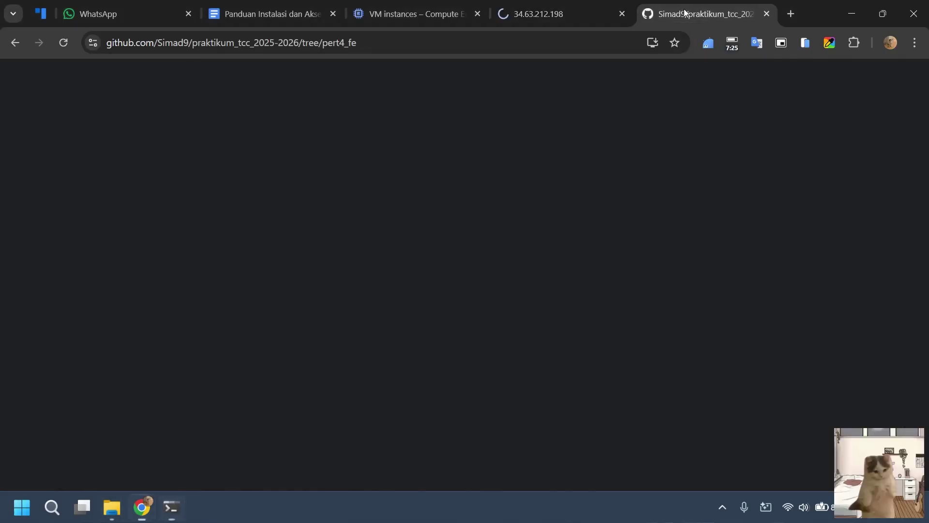
scroll(348, 289, "down", 5)
scroll(341, 283, "up", 4)
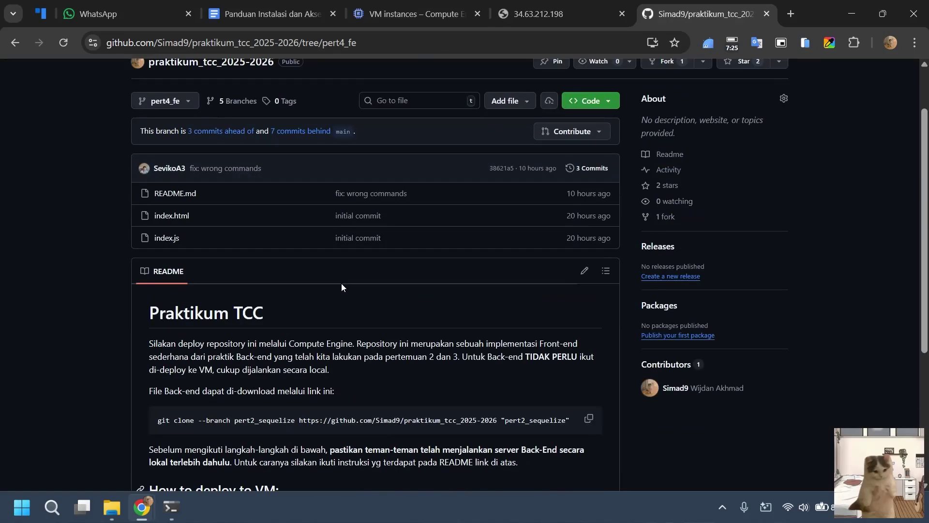
scroll(341, 283, "down", 2)
scroll(362, 268, "down", 2)
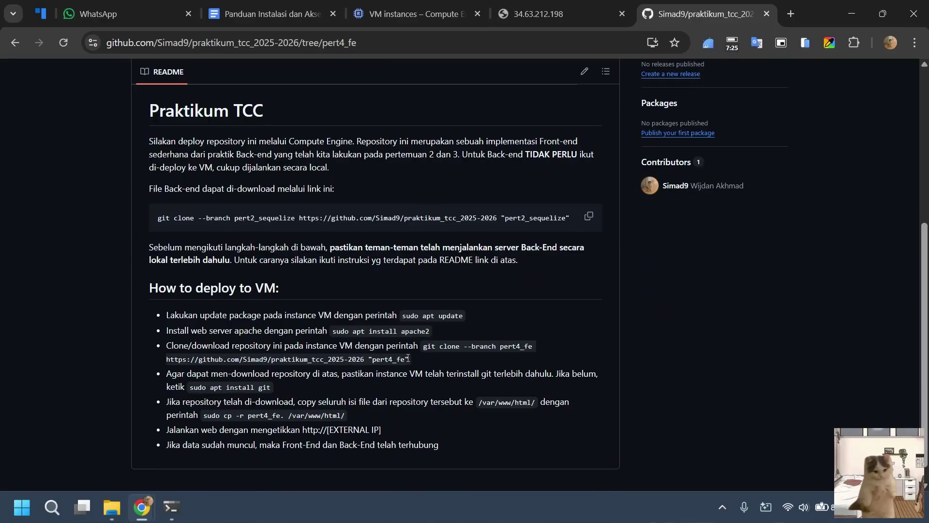
mouse_move(408, 358)
left_mouse_down()
mouse_move(439, 347)
mouse_move(428, 348)
left_mouse_up()
key("ctrl+c")
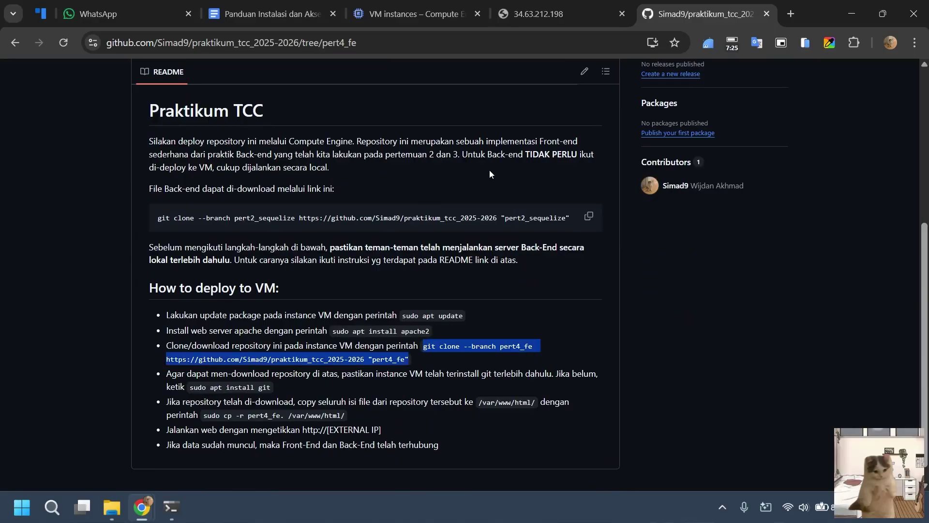
left_click(499, 14)
Clone pert4_fe in PowerShell, enter the folder, and launch VS Code with code.
left_click(171, 506)
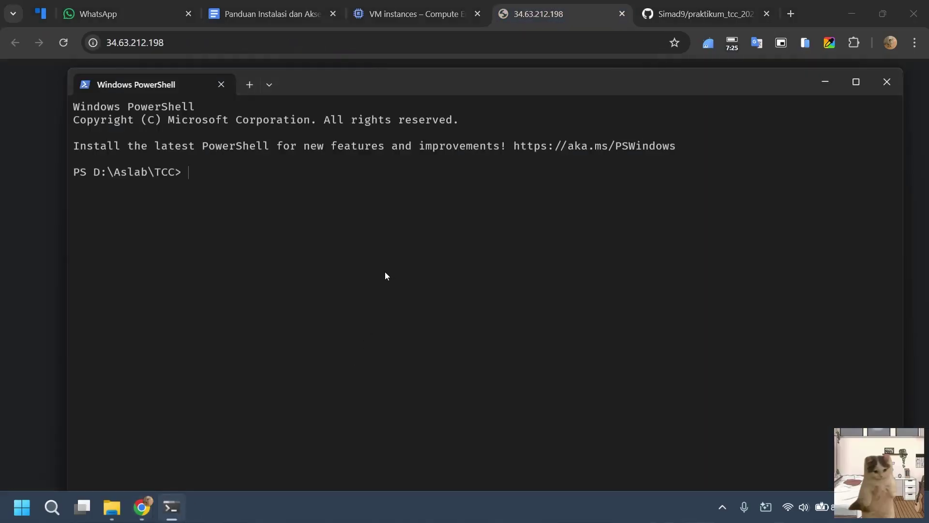
key("ctrl+v")
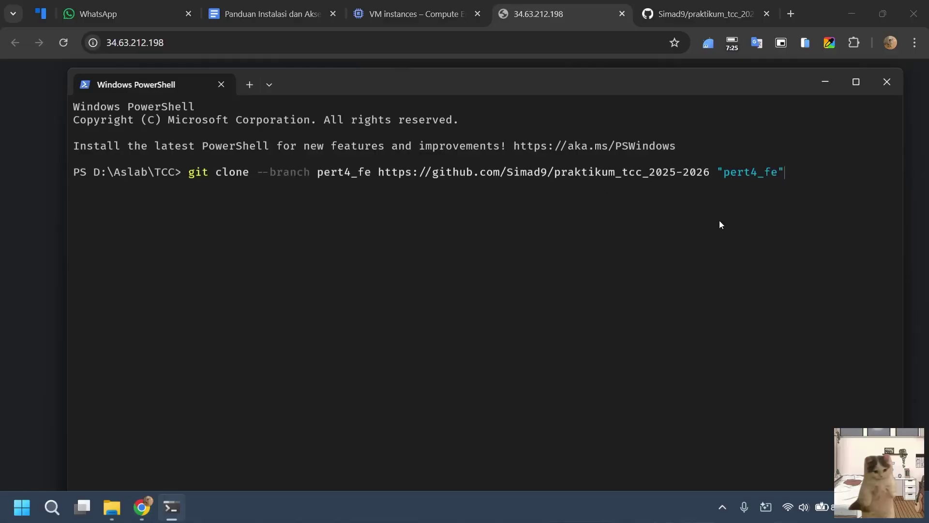
key("Return")
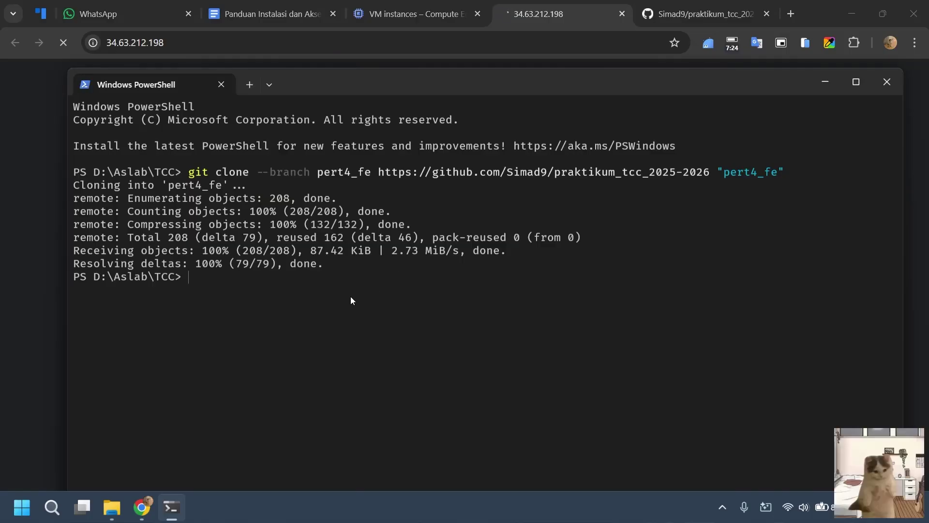
type("cd pert4_fe")
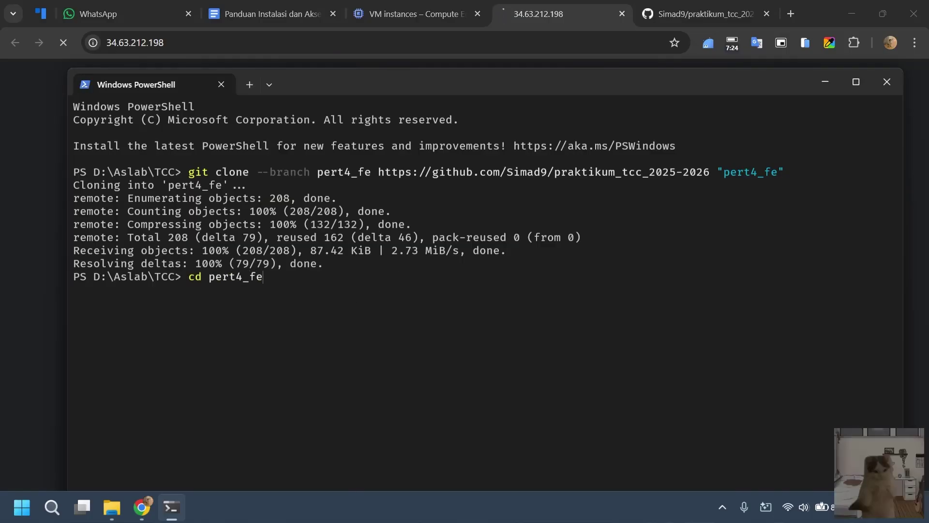
key("Return")
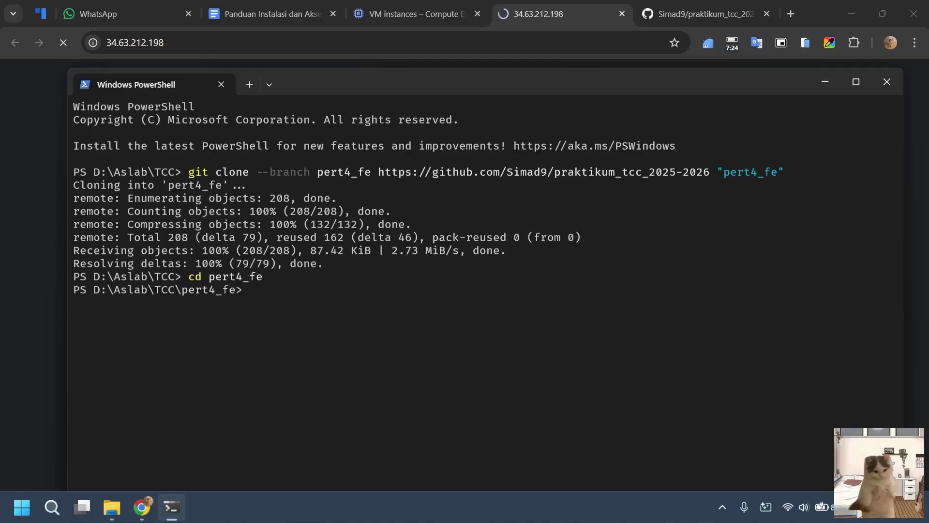
type("code")
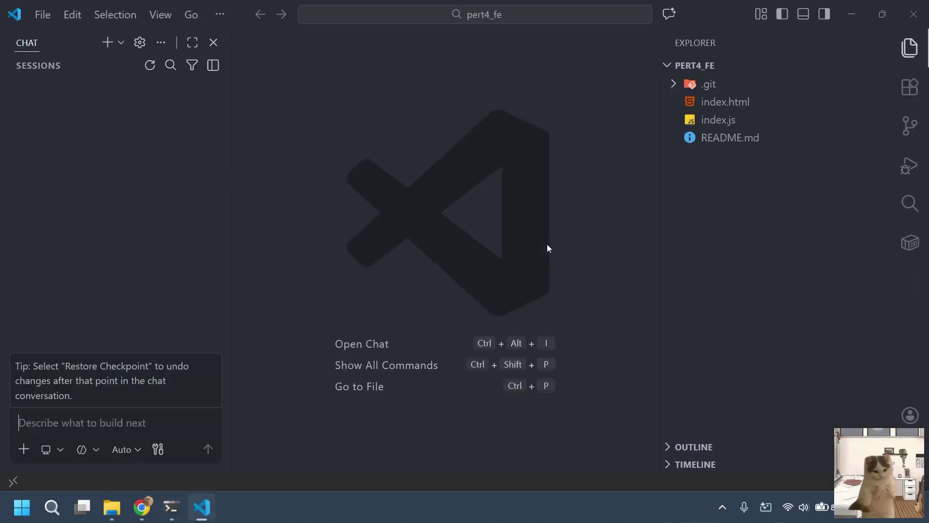
Trust the pert4_fe folder, close the chat panel, and start Live Server at 127.0.0.1:5500.
key("alt+Tab")
left_click_drag(448, 285, 453, 278)
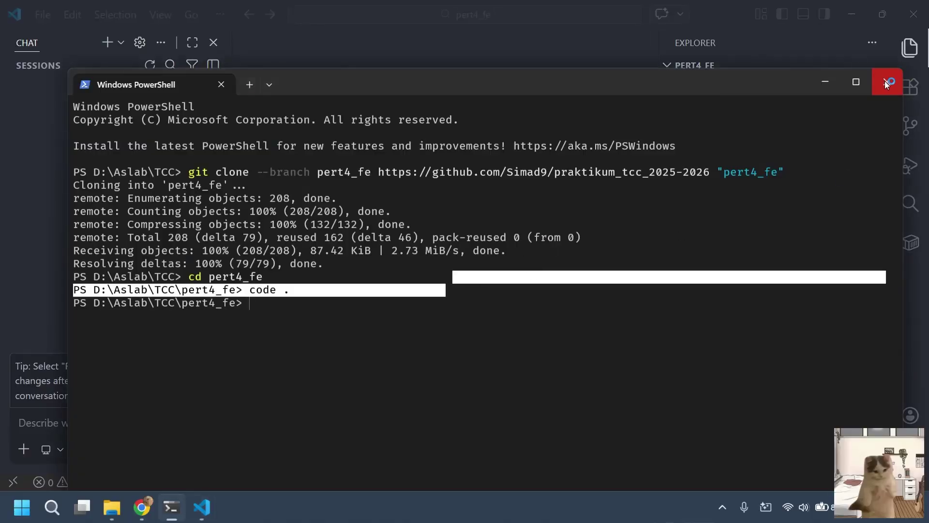
left_click(897, 79)
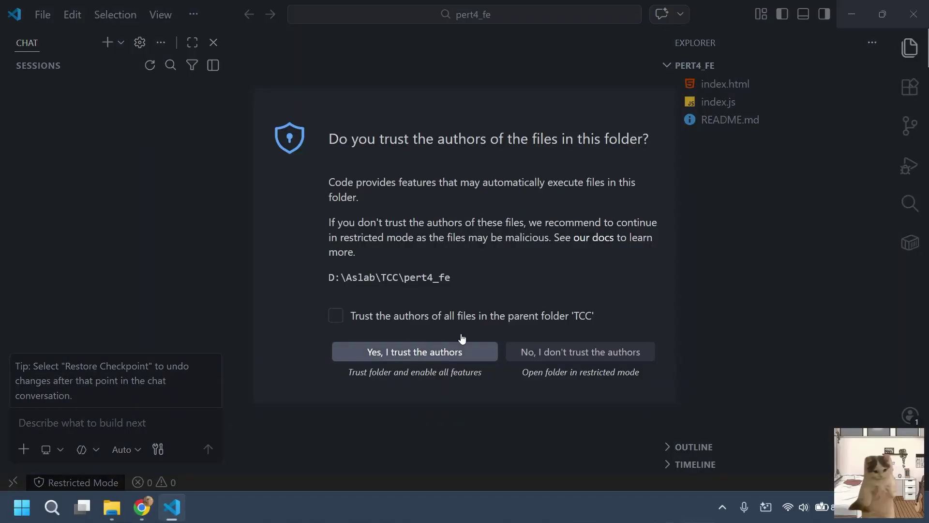
left_click(422, 352)
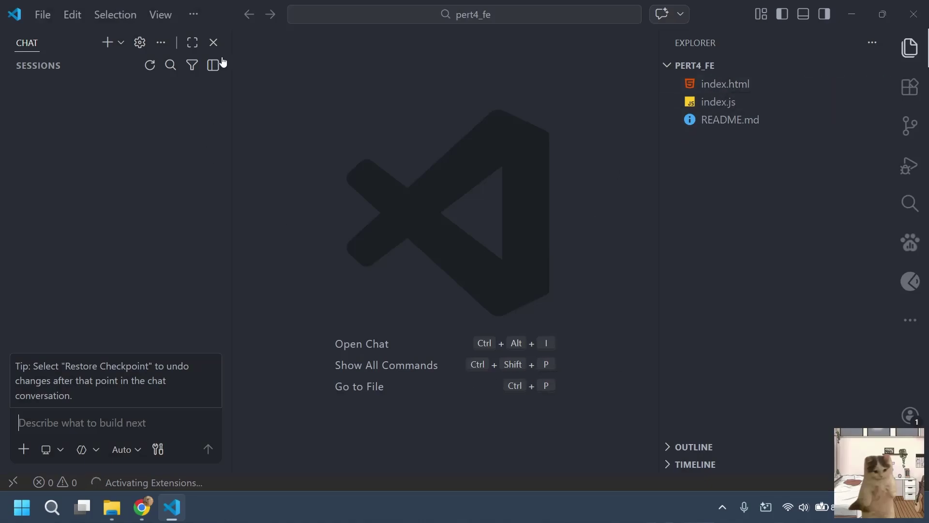
left_click(213, 42)
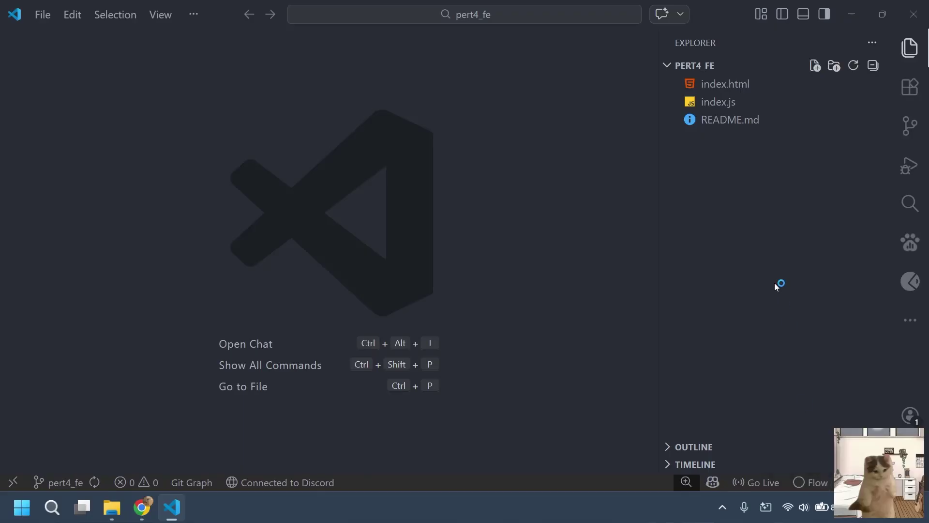
left_click(744, 492)
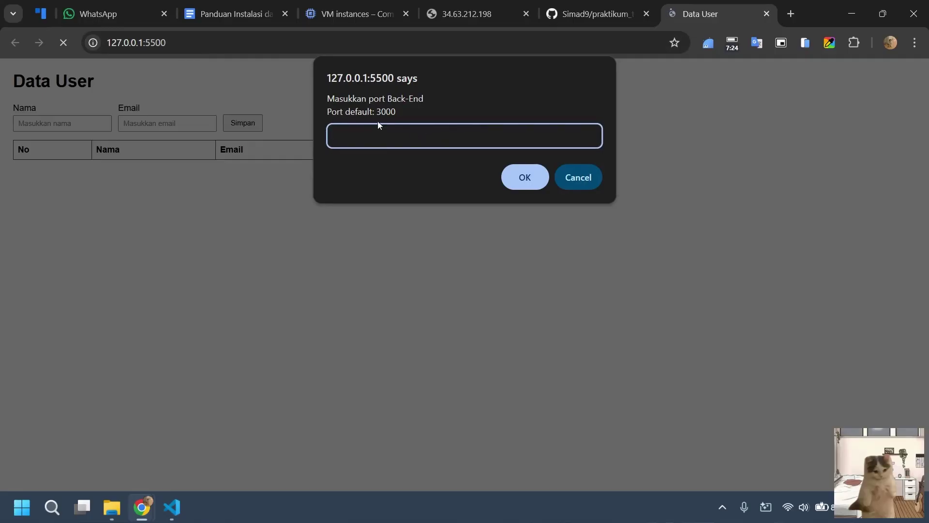
Accept the backend port prompt so the local Data User page loads.
left_click(509, 182)
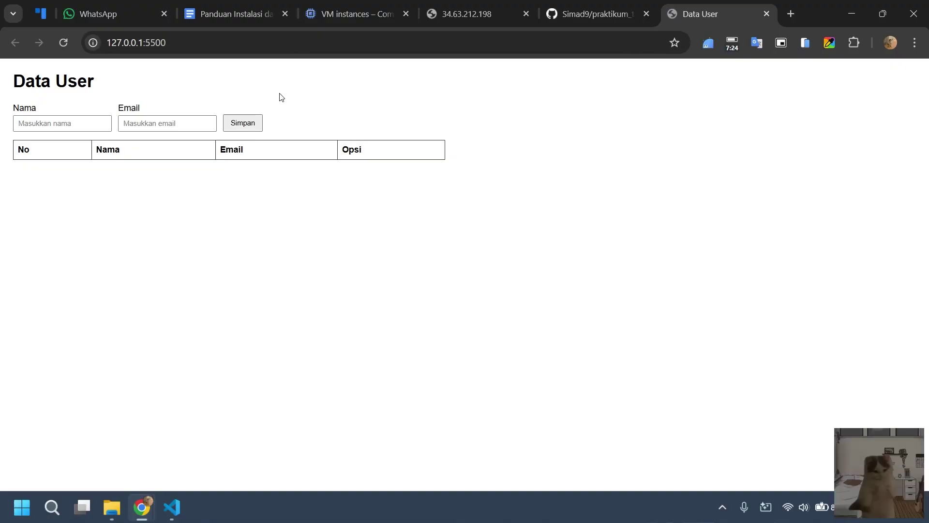
left_click(67, 121)
left_click(303, 112)
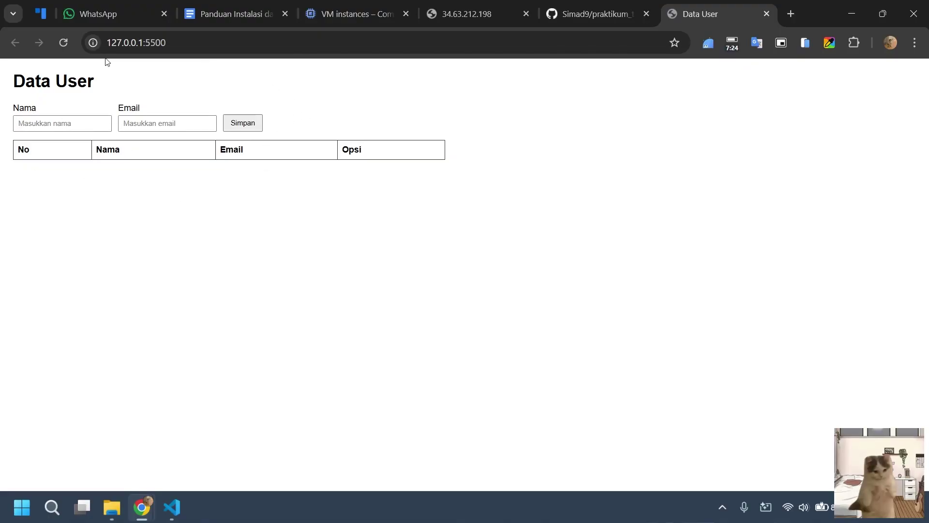
Retry 34.63.212.198, which still times out, then return to VM instances with Chrome snapped right.
left_click(467, 14)
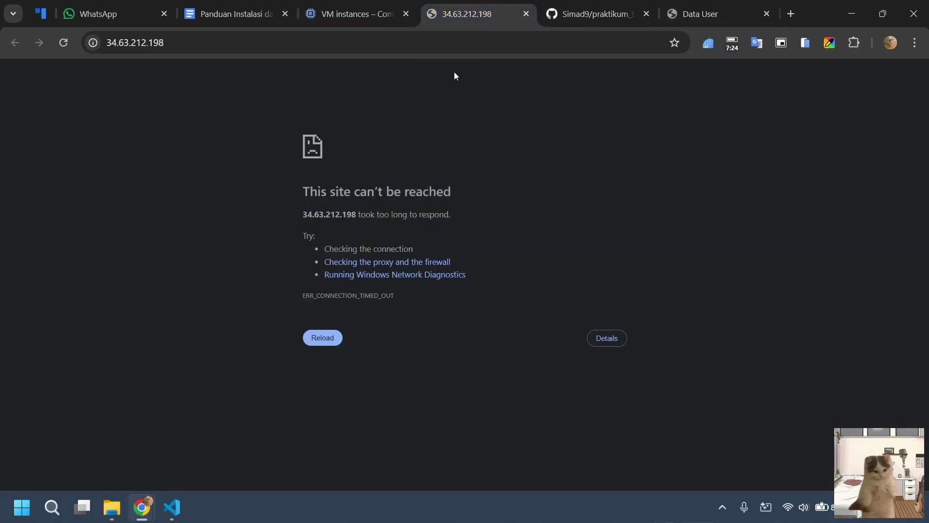
left_click(315, 341)
left_click(363, 7)
left_click_drag(794, 20, 927, 29)
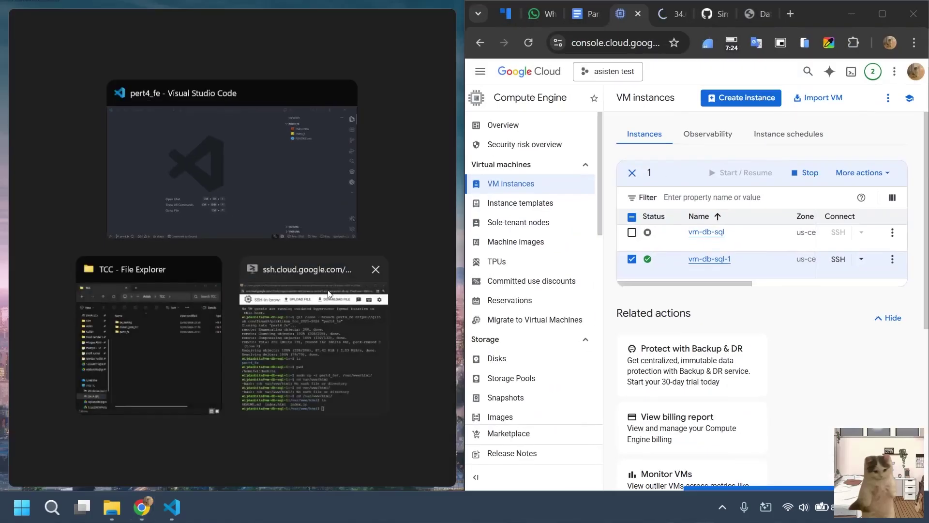
Snap the SSH terminal left and open the Panduan guide at the 'sudo ufw allow 80/tcp' step.
left_click(295, 362)
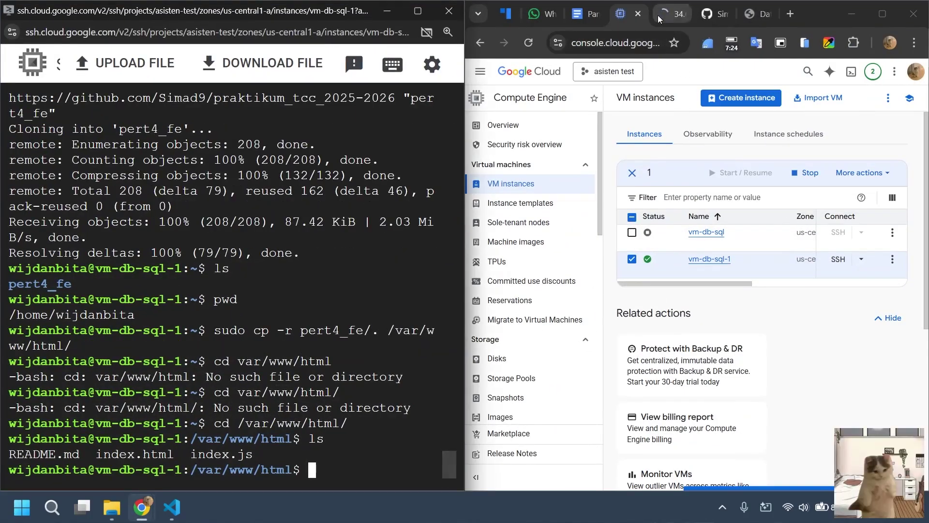
left_click(658, 16)
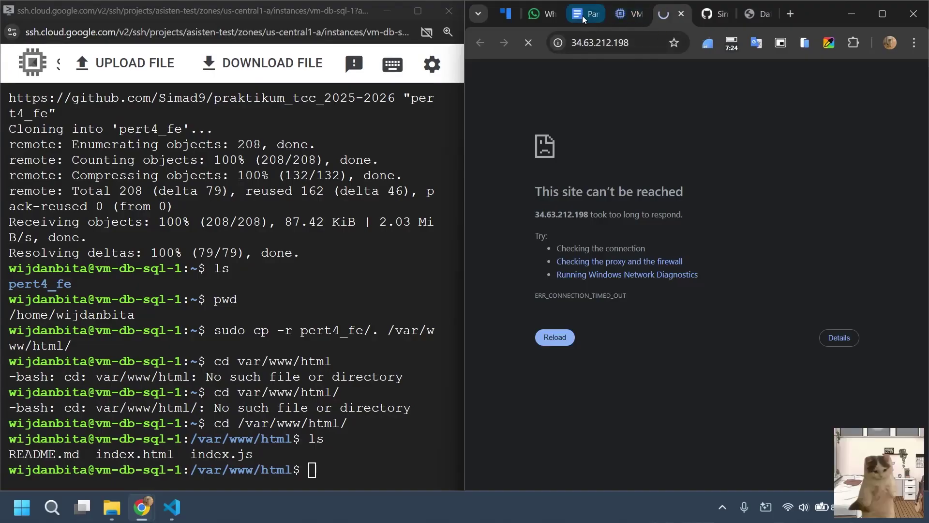
left_click(583, 15)
scroll(708, 253, "up", 3)
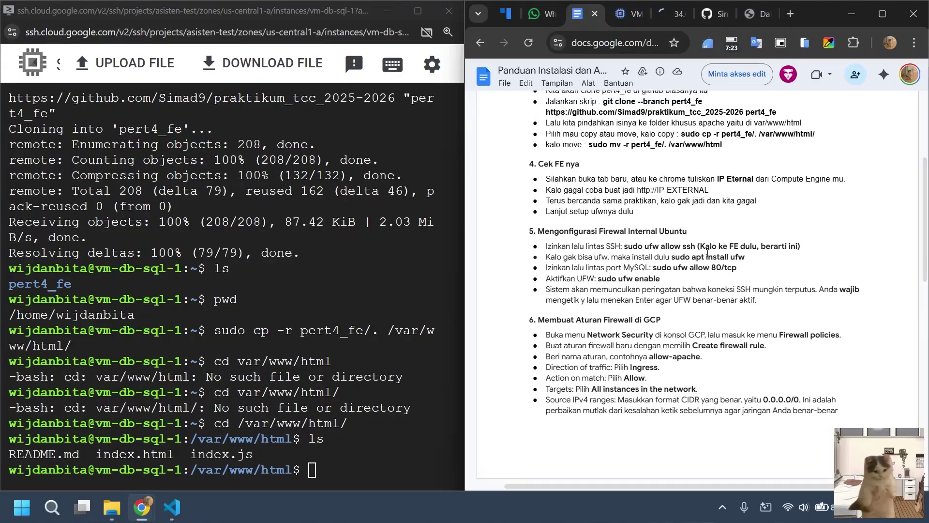
scroll(661, 252, "down", 3)
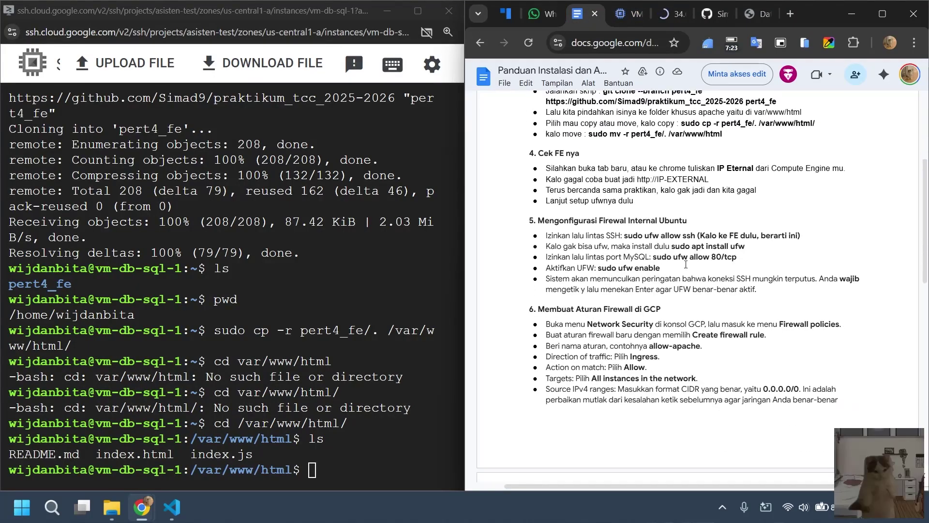
left_click_drag(653, 258, 743, 258)
left_click(658, 261)
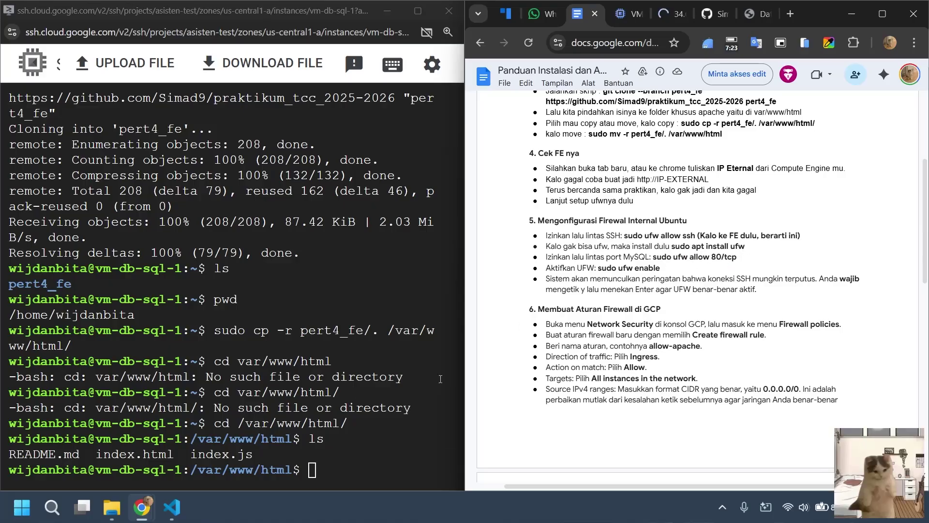
Return the terminal to the home directory with 'cd ~' and clear the screen.
left_click(381, 427)
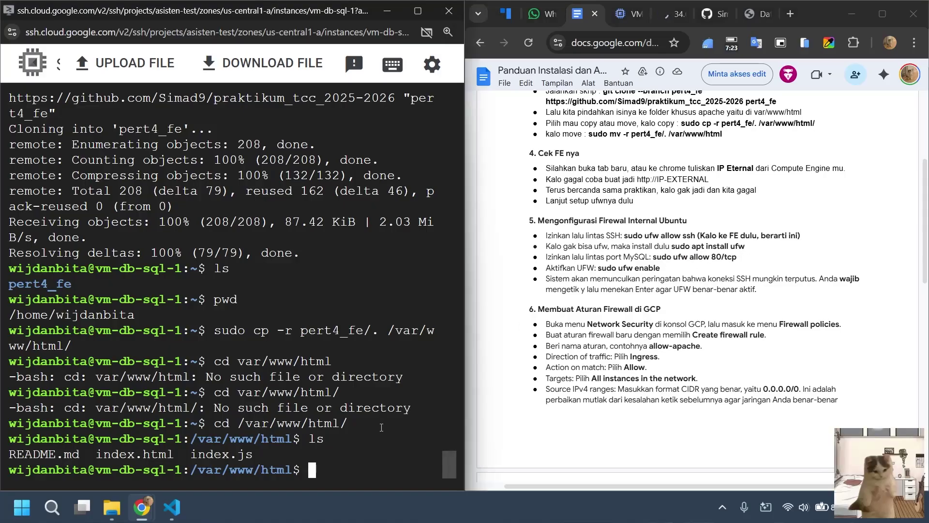
type("cd ~")
key("Return")
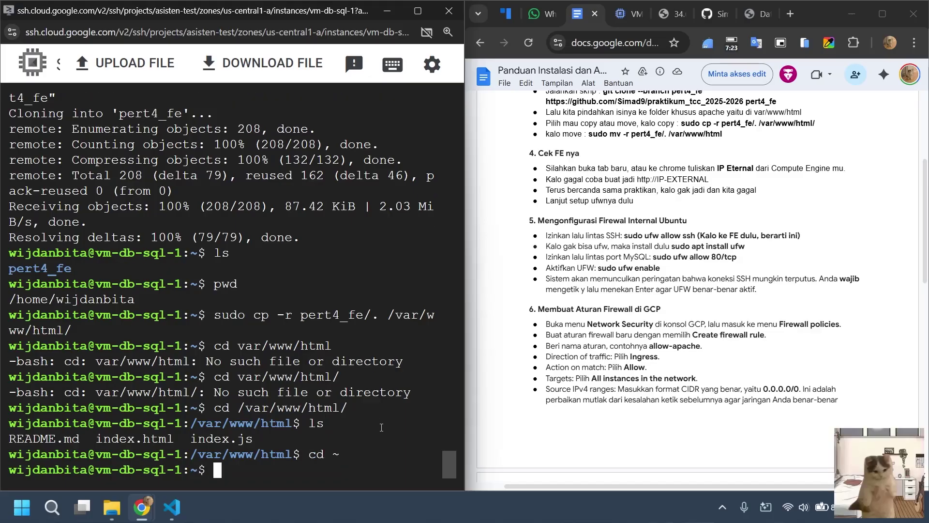
key("Return")
key("Return")
key("Return")
key("Return")
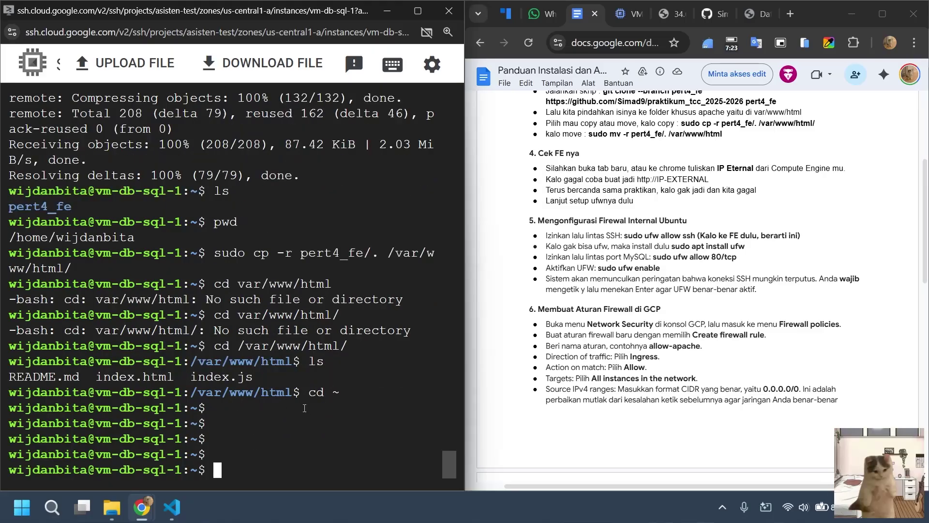
type("clear")
key("Return")
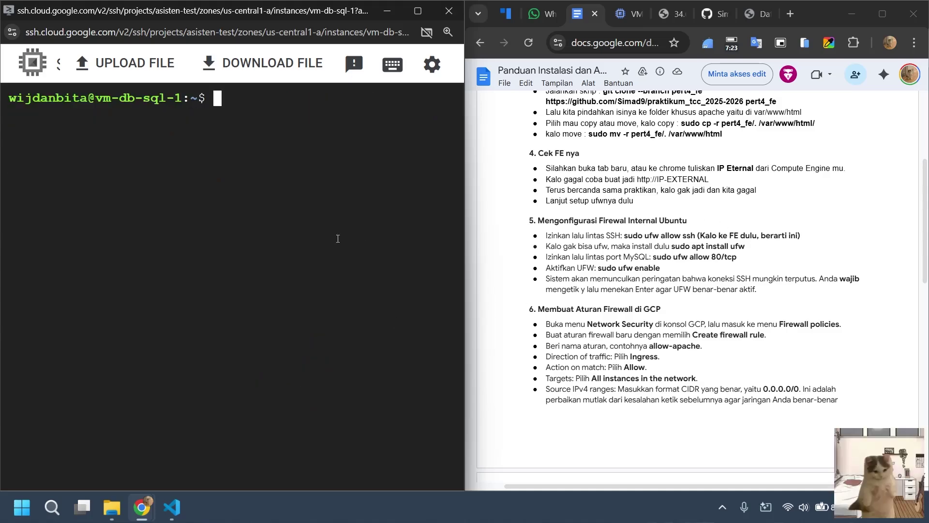
Allow SSH and port 80/tcp through UFW with 'sudo ufw allow'.
type("sudo ufw allow ssh")
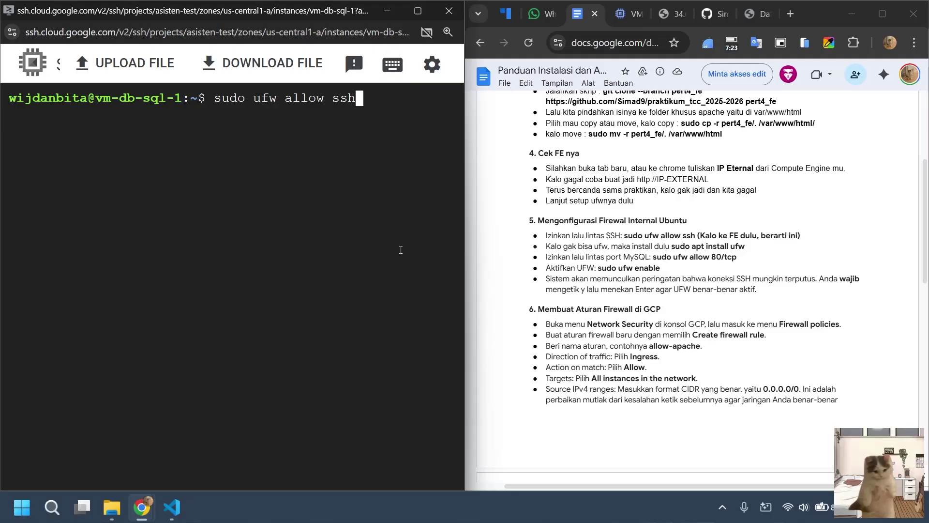
key("Return")
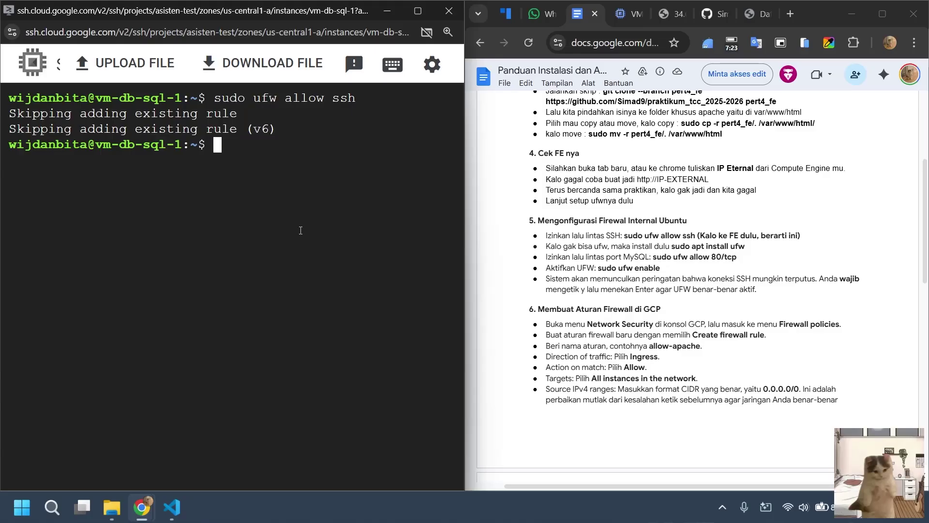
type("sudo ufw allo")
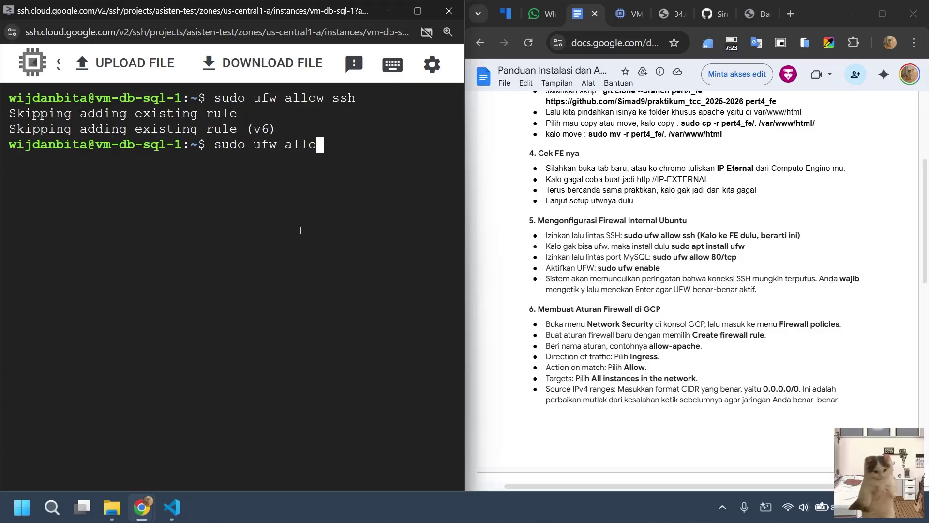
type("w 80/tcp")
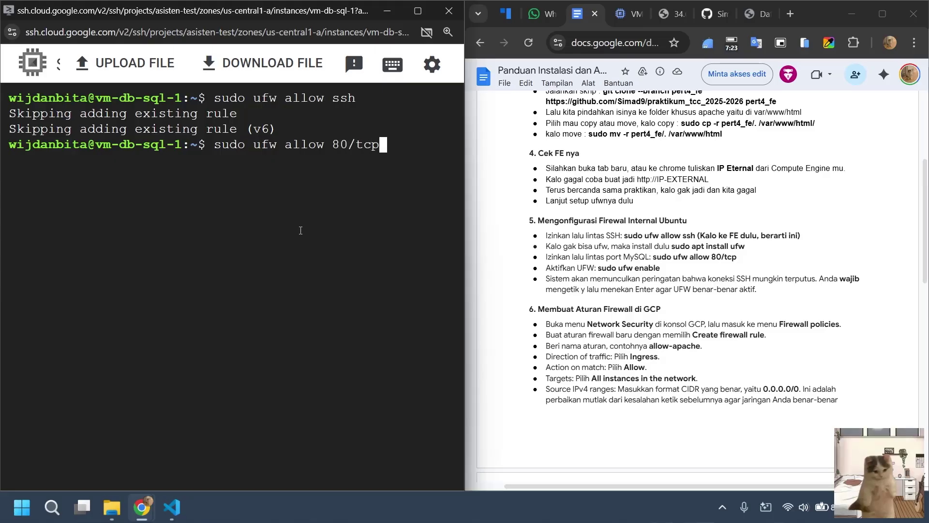
key("Return")
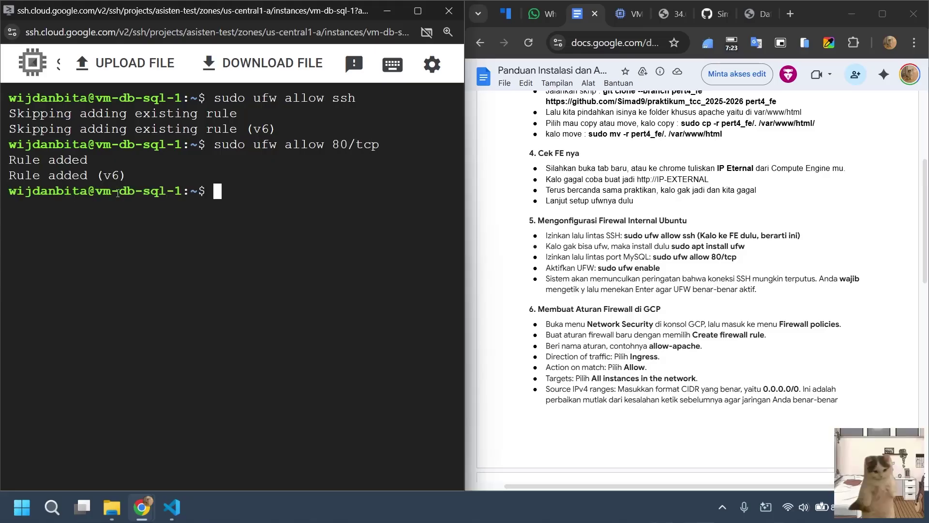
Enable UFW with 'sudo ufw enable', answering y to the SSH warning.
type("sudo ufw ")
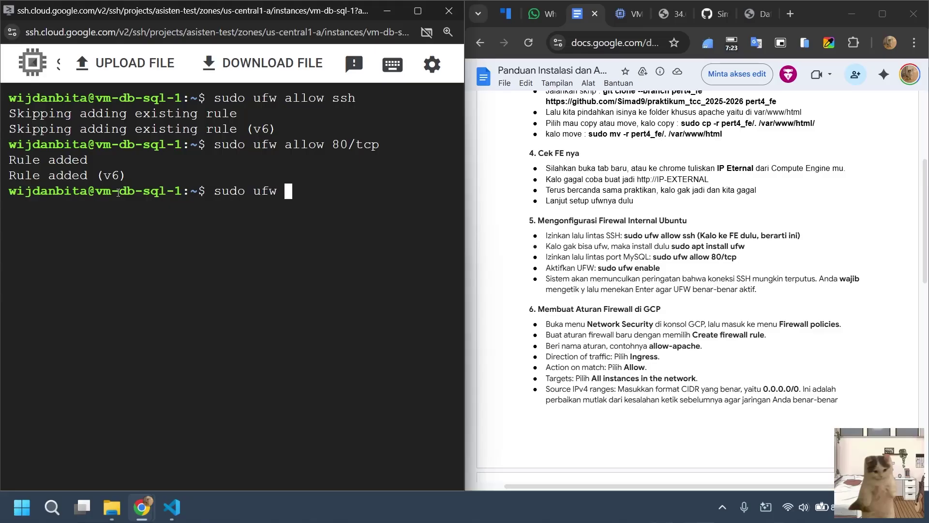
type("eba")
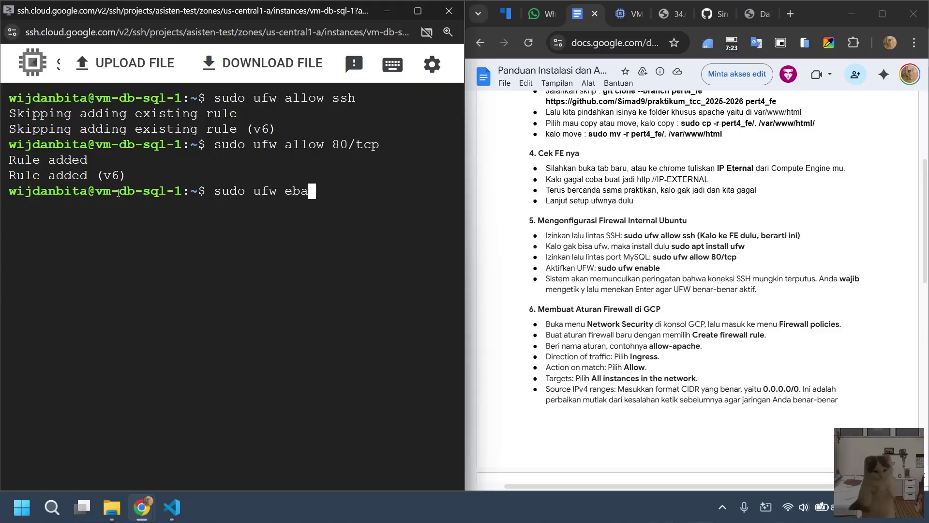
key("BackSpace")
key("BackSpace")
type("nable")
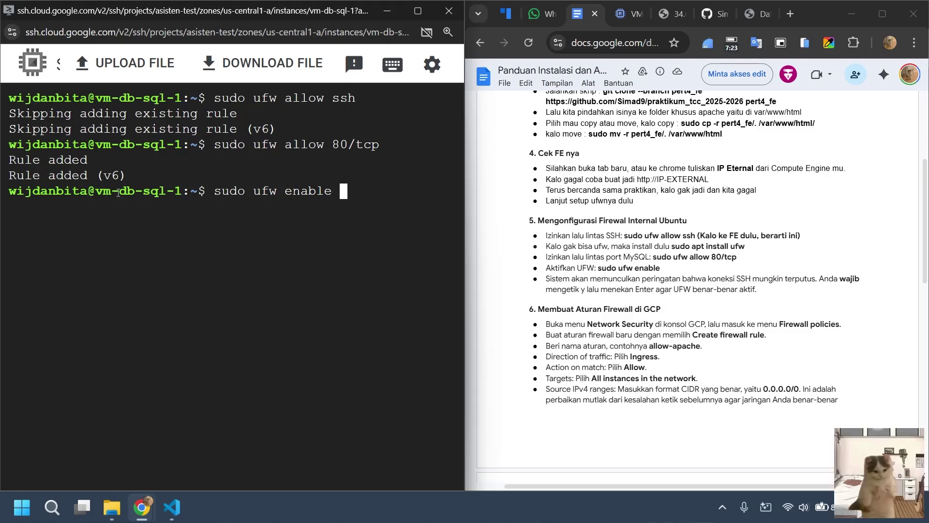
key("Return")
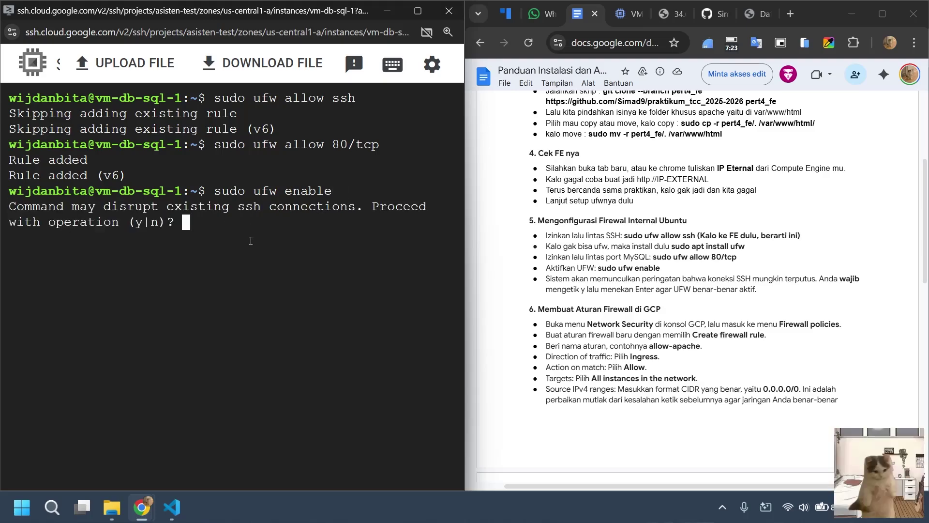
type("y")
key("Return")
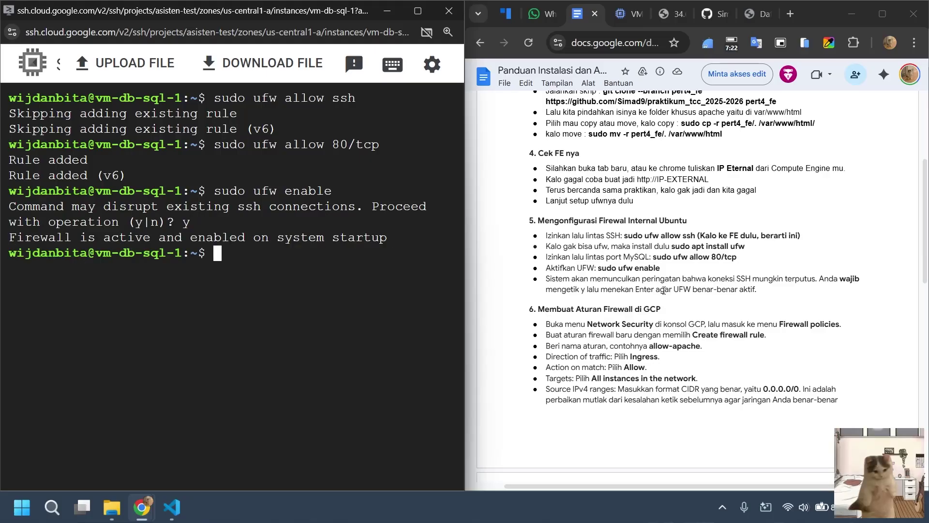
scroll(663, 290, "down", 3)
scroll(721, 247, "down", 2)
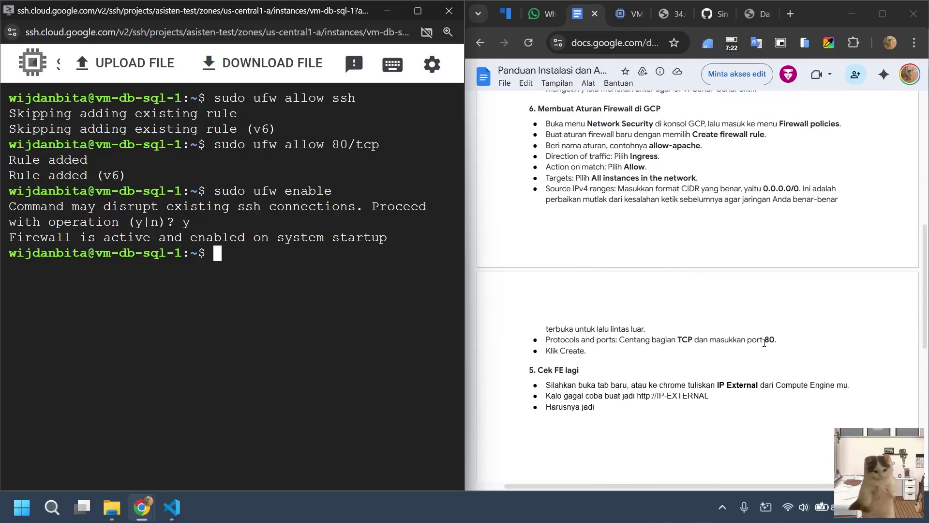
Search 'firewall' in the console and open the Firewall policies page.
left_click(620, 16)
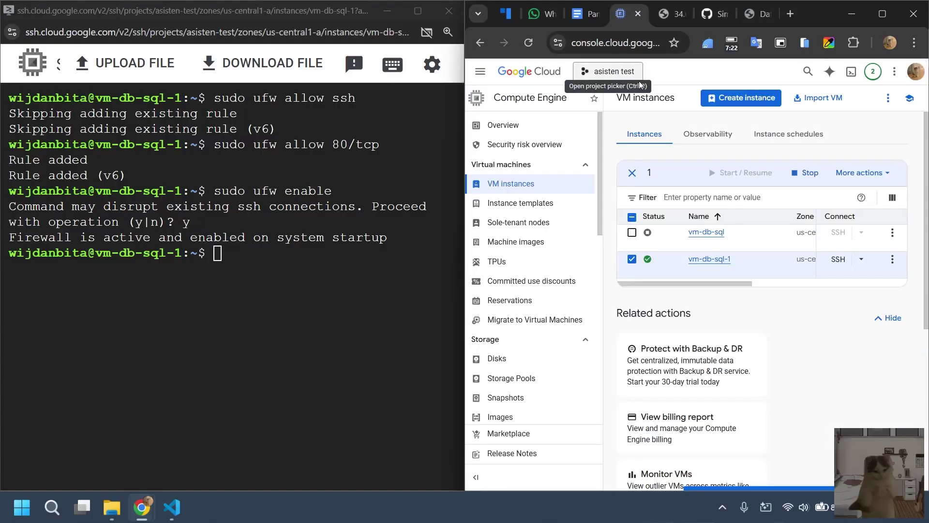
left_click(808, 71)
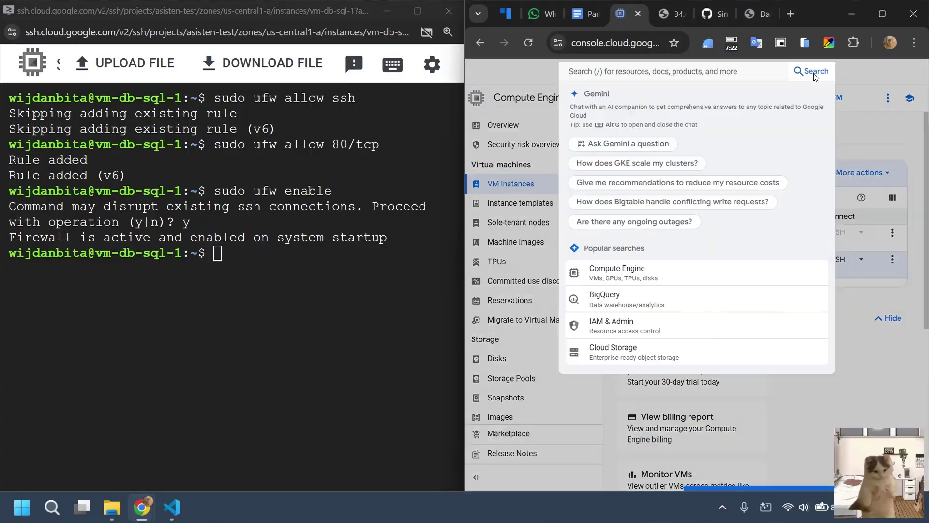
type("fire")
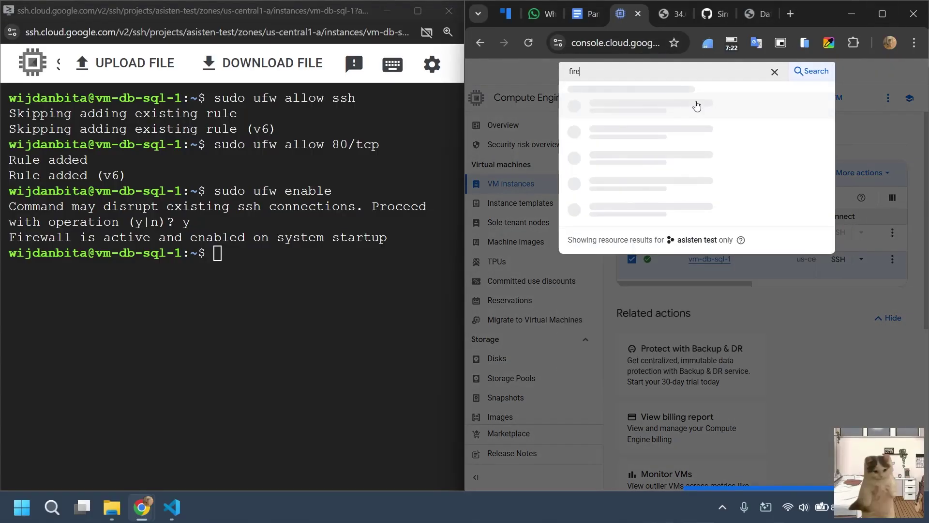
type("wall")
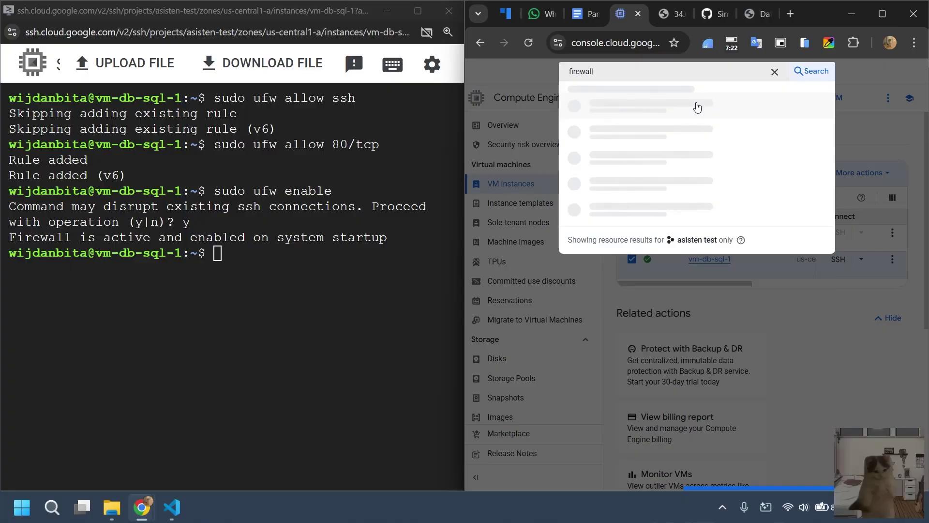
left_click(874, 16)
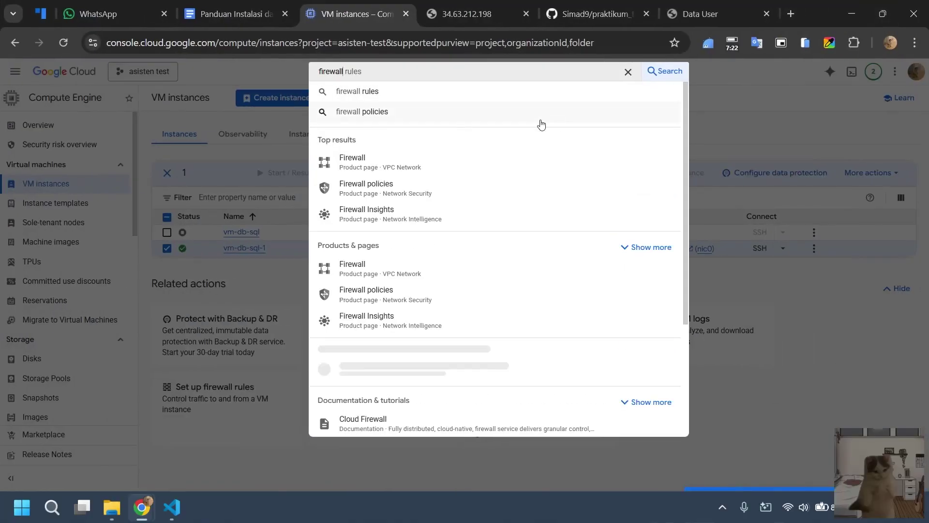
left_click(407, 190)
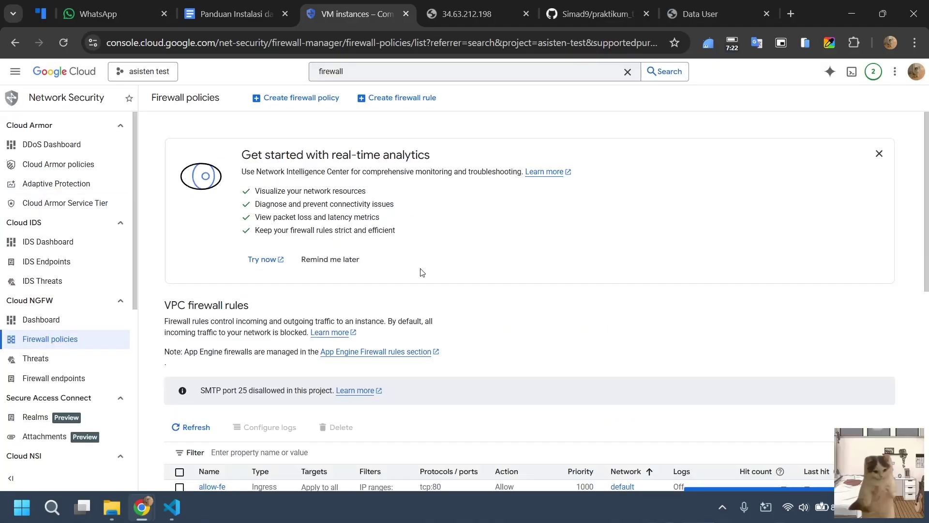
Select the allow-fe firewall rule and confirm its deletion.
scroll(421, 272, "down", 3)
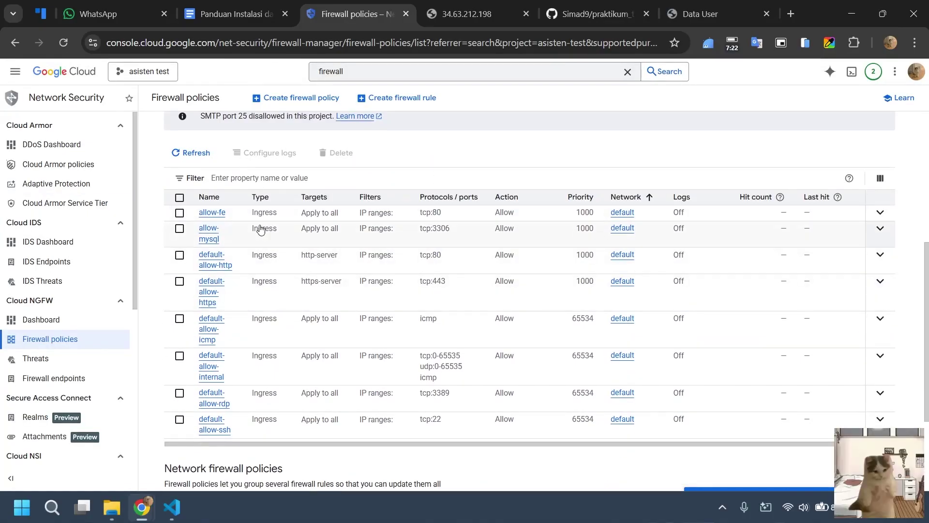
left_click(179, 213)
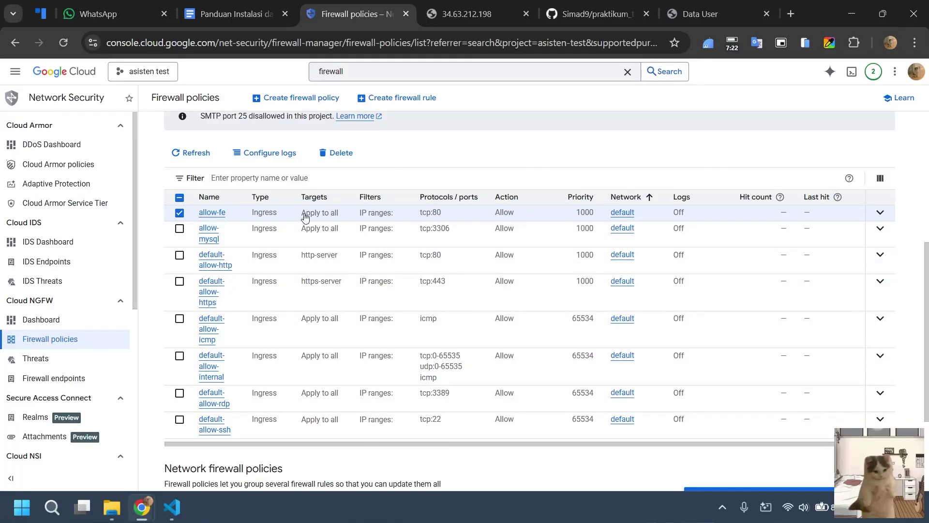
left_click(339, 153)
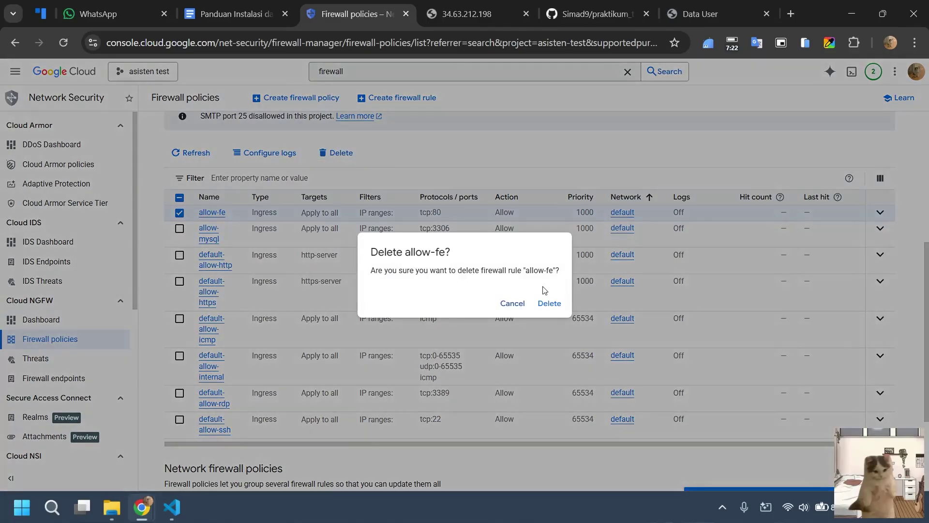
left_click(549, 303)
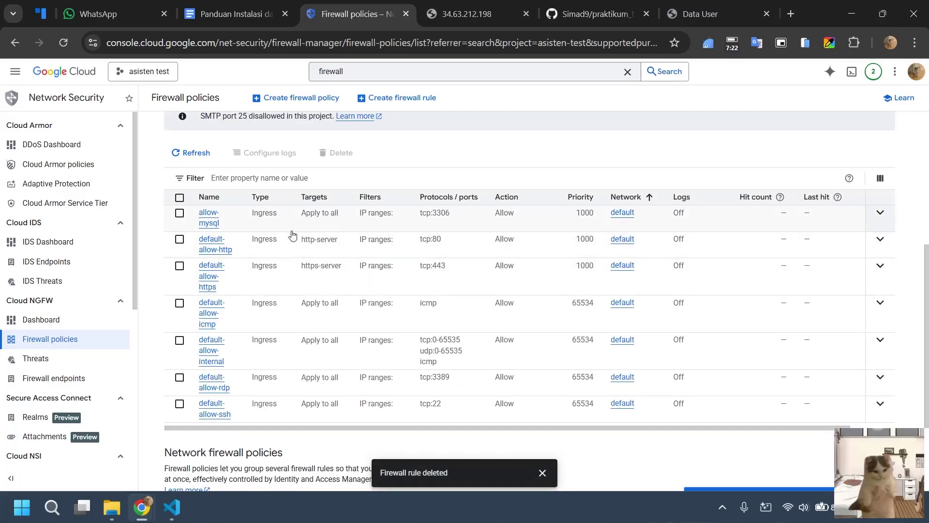
scroll(363, 257, "up", 5)
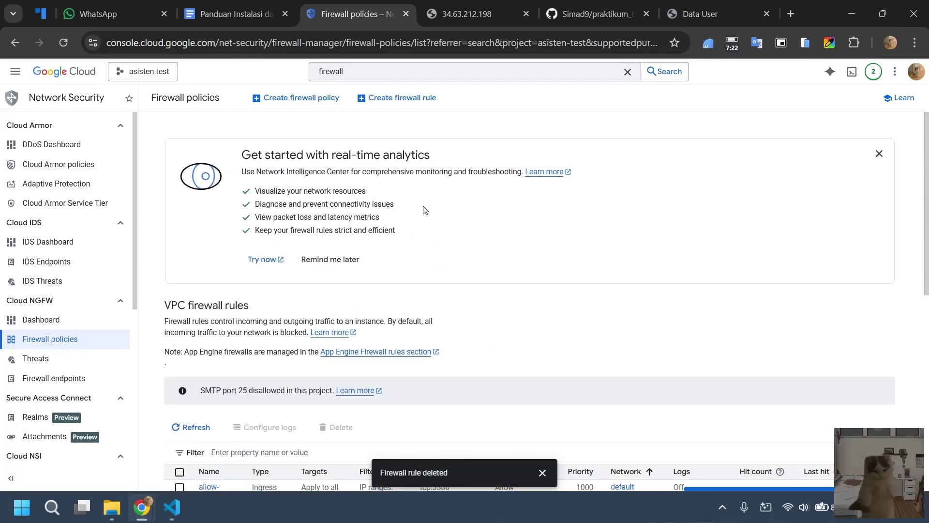
Start a new firewall rule named allow-for-fe, with the guide tiled beside the form.
left_click(393, 102)
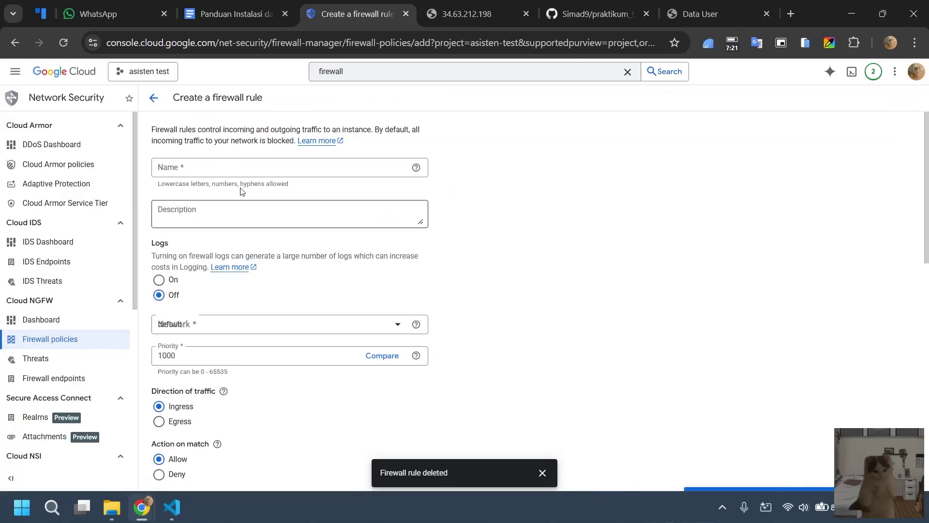
left_click(246, 167)
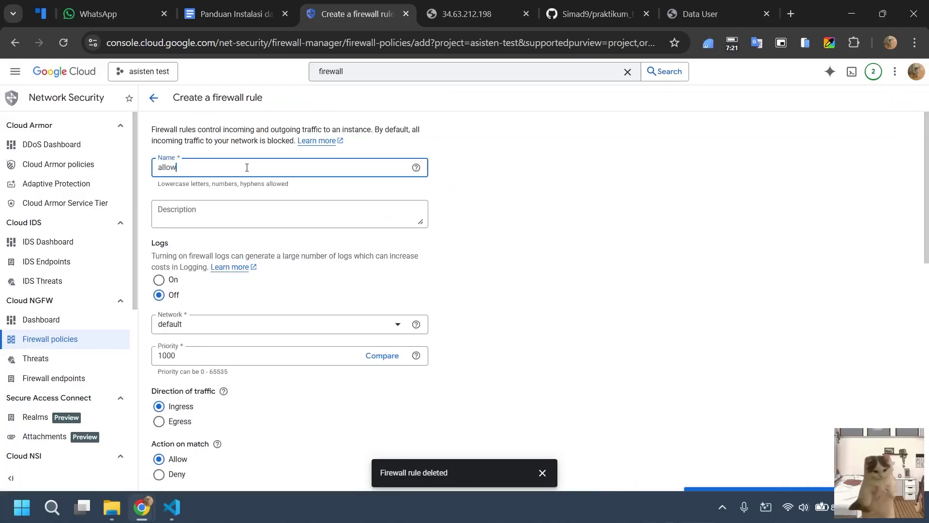
type("allow-for-fe")
scroll(239, 240, "down", 1)
left_click_drag(264, 16, 927, 194)
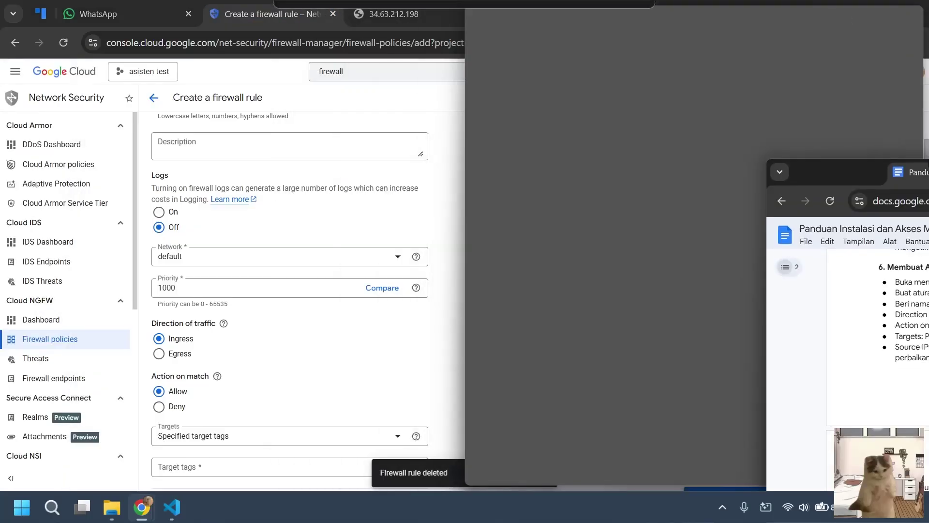
left_click(143, 208)
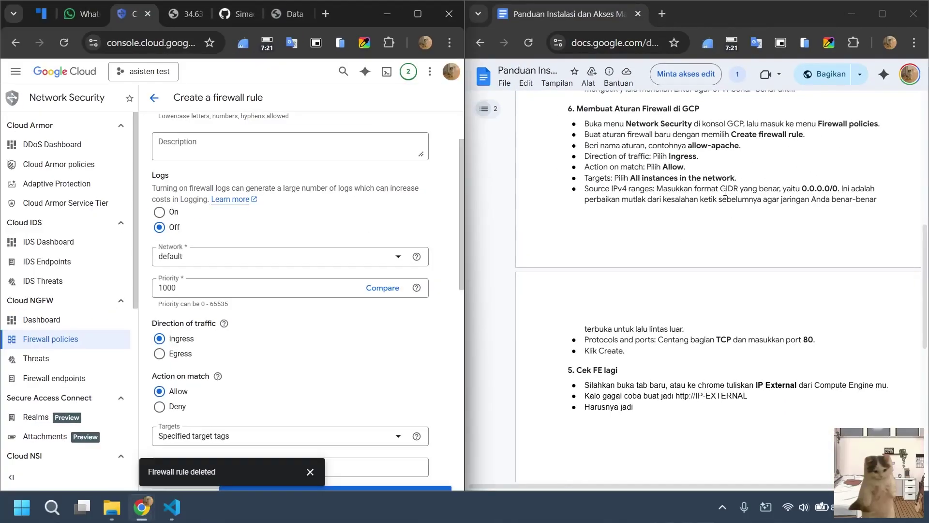
scroll(259, 144, "up", 1)
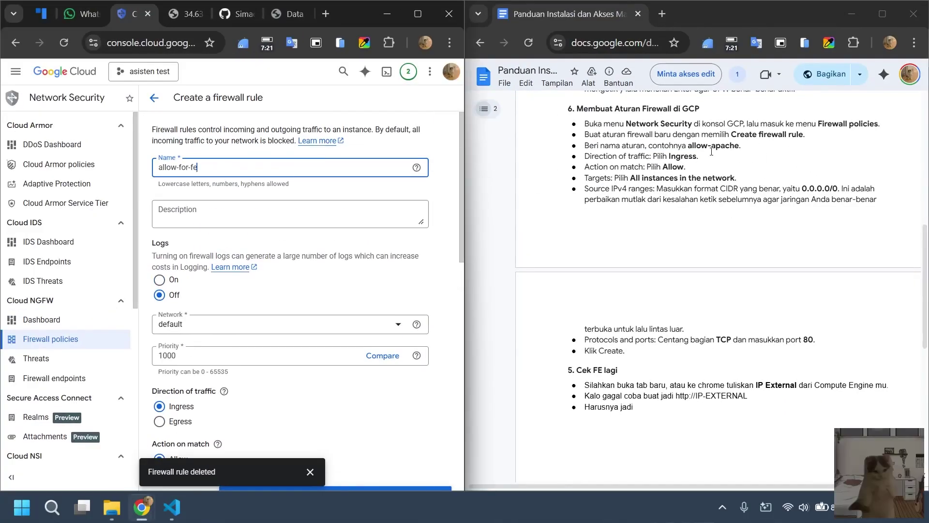
Review the guide's allow-apache example rule and its traffic direction step.
left_click(738, 146)
double_click(731, 146)
scroll(731, 145, "up", 5)
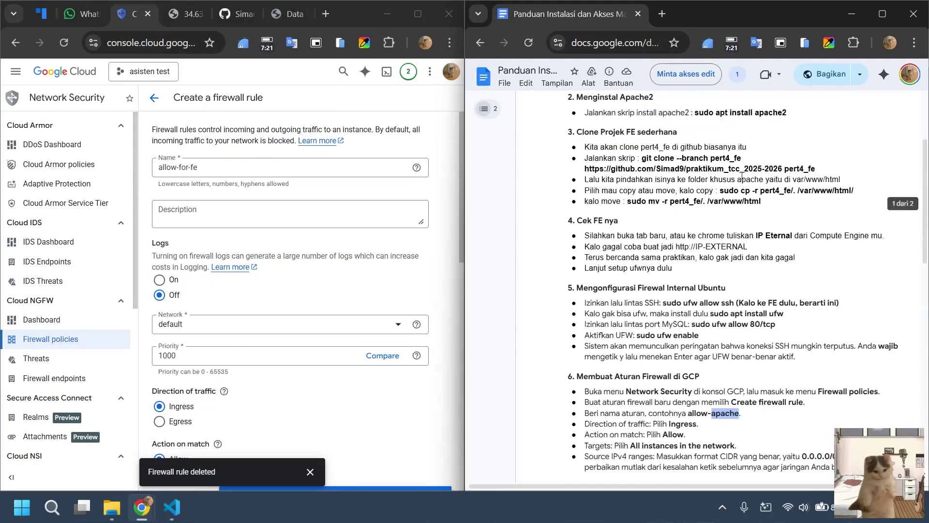
scroll(759, 213, "down", 5)
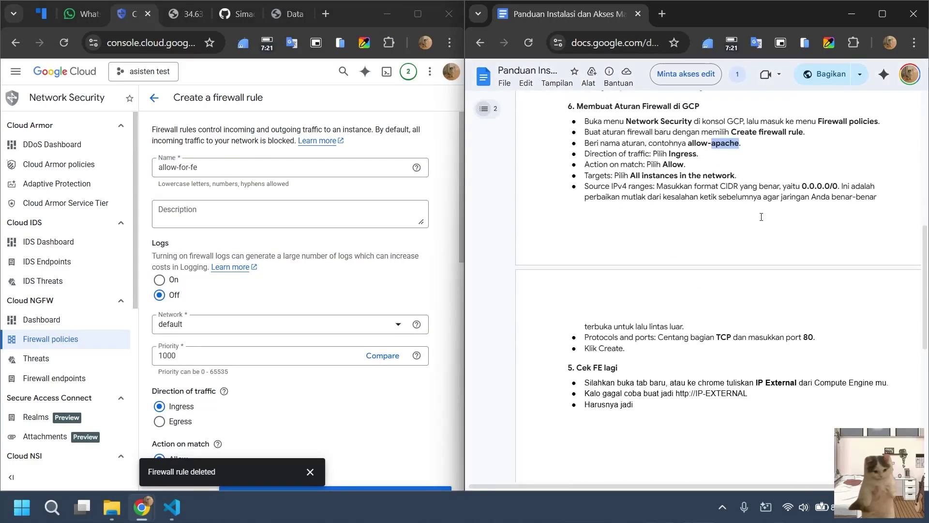
left_click(689, 164)
scroll(729, 235, "up", 3)
double_click(718, 278)
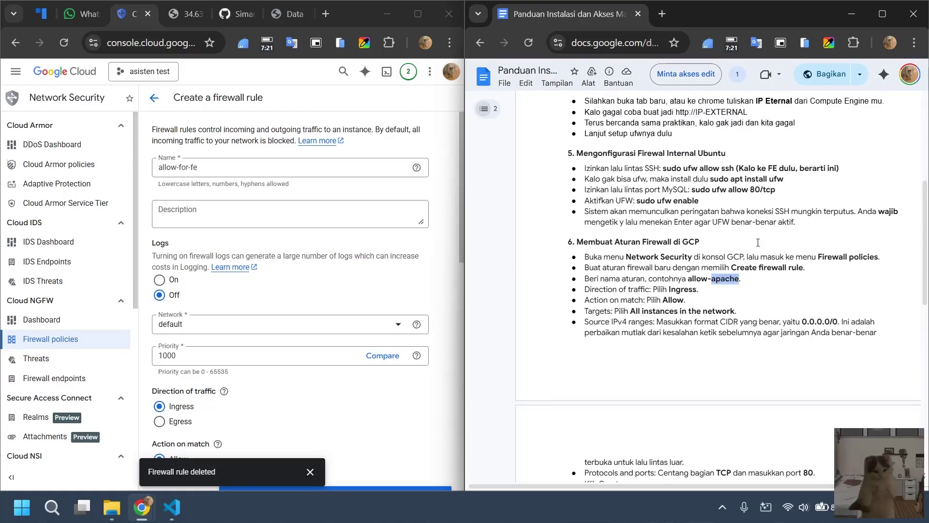
left_click(737, 151)
left_click_drag(682, 280, 747, 279)
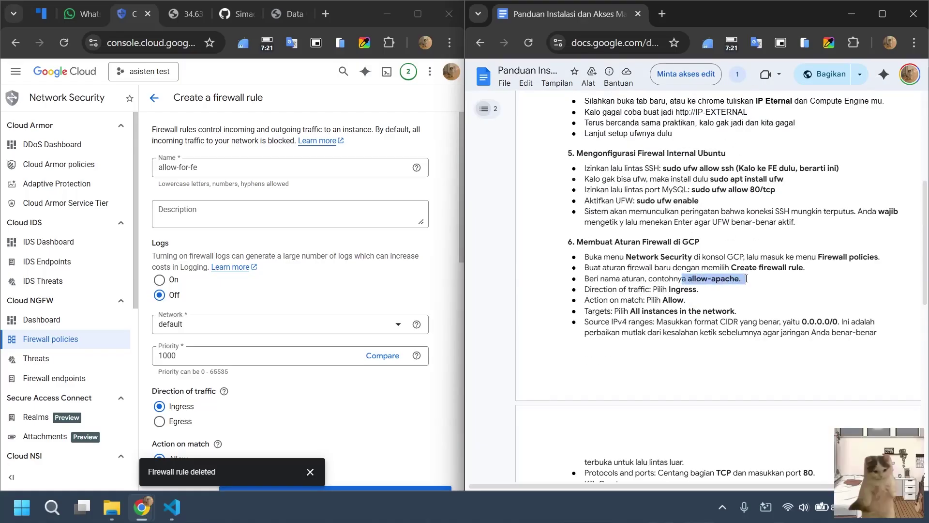
left_click(689, 300)
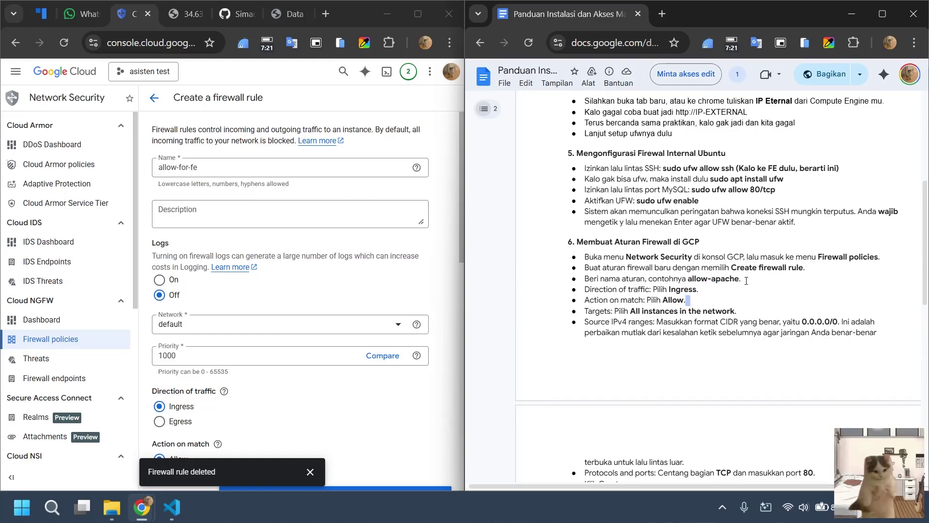
left_click(702, 289)
Set targets to all instances, source 0.0.0.0/0, TCP port 80, and create the rule.
scroll(236, 302, "down", 2)
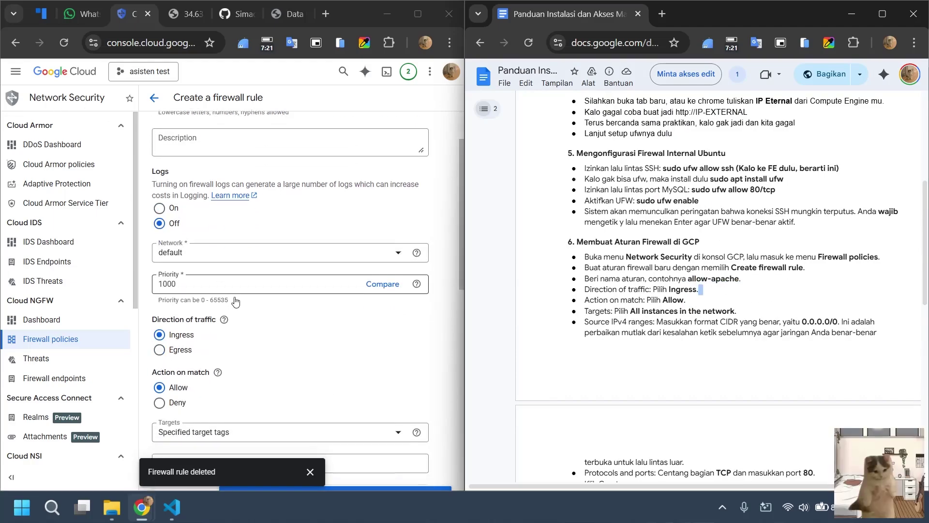
scroll(236, 302, "down", 3)
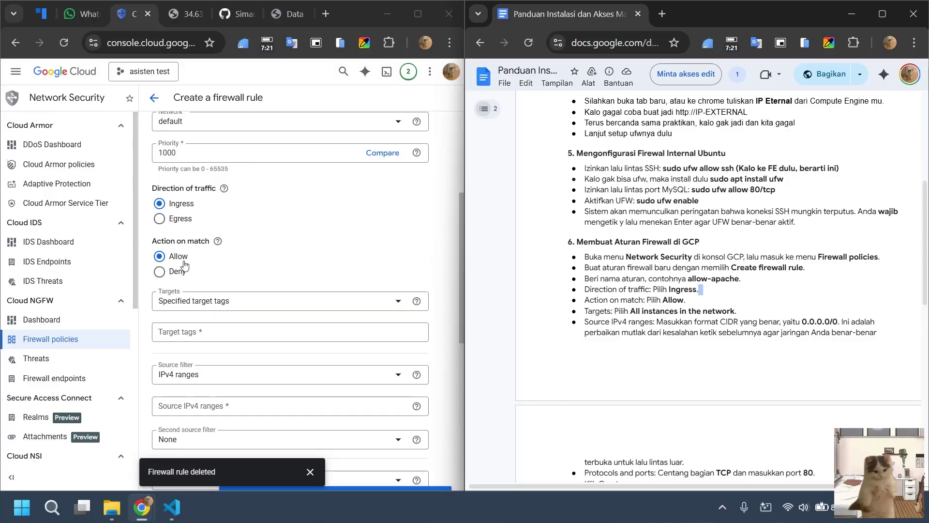
scroll(185, 265, "down", 2)
left_click(225, 242)
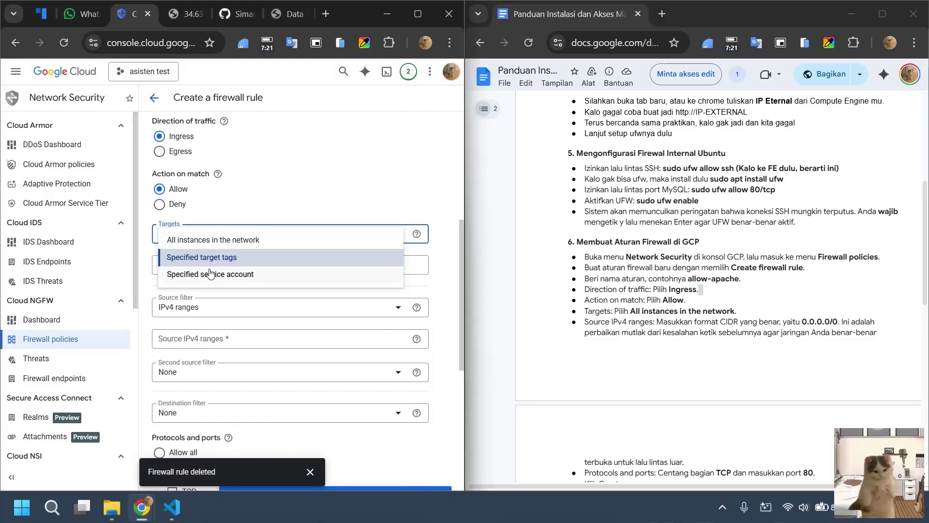
left_click(214, 241)
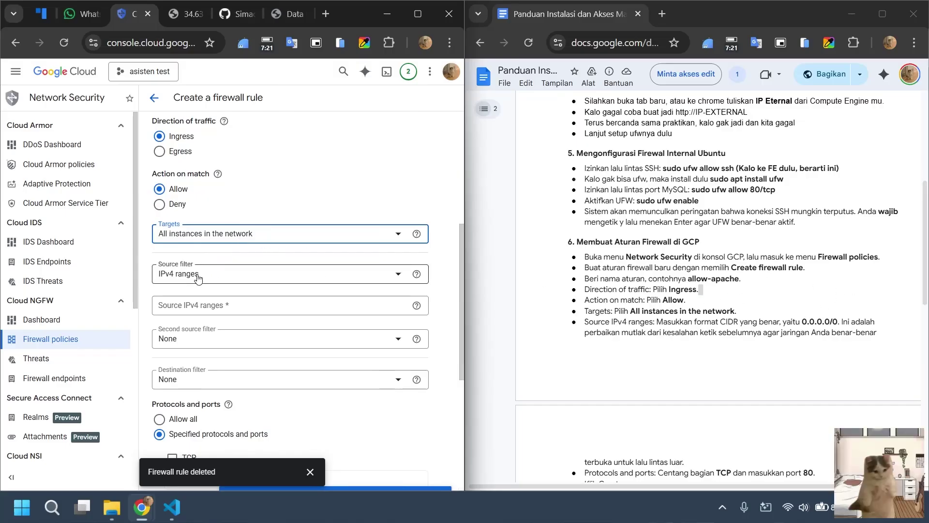
scroll(198, 286, "down", 2)
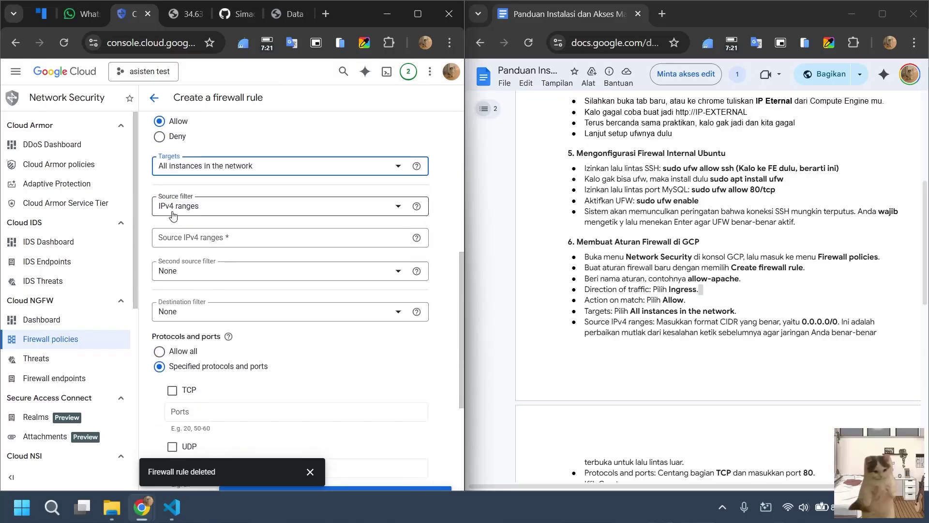
left_click(200, 236)
type("0.0.0.0/0")
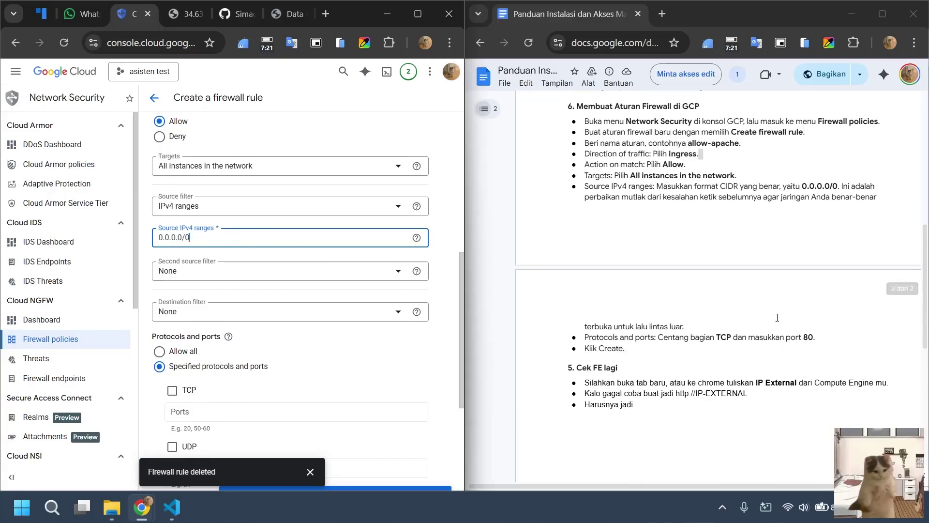
scroll(314, 316, "down", 2)
scroll(314, 316, "down", 2)
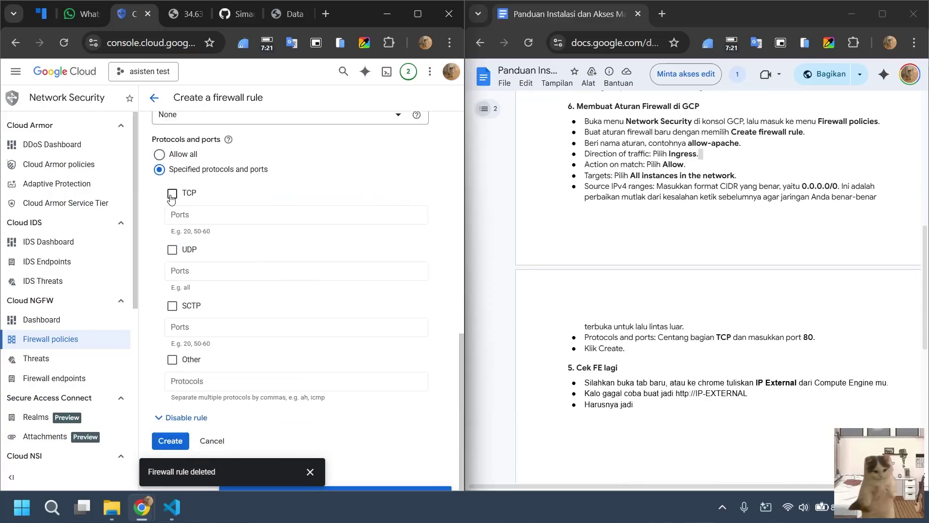
left_click(171, 195)
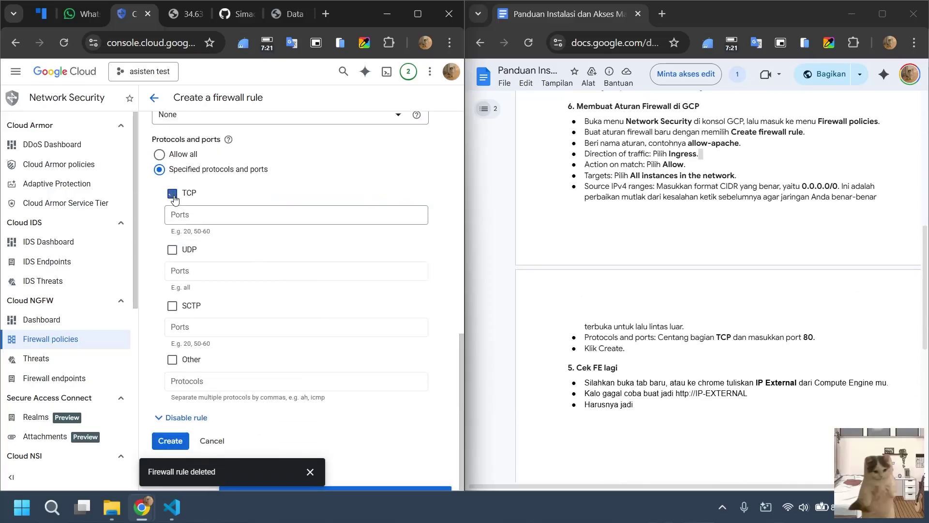
left_click(224, 217)
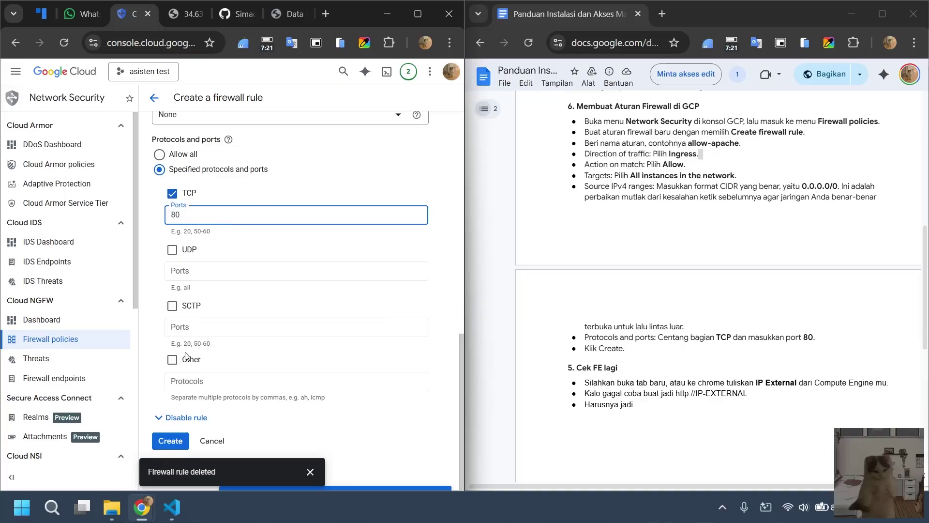
left_click(170, 440)
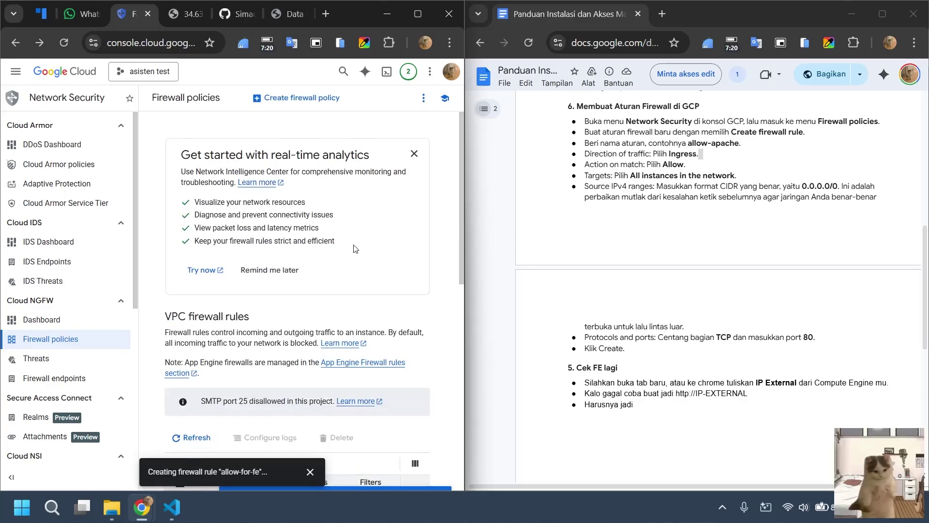
Reload the external IP page, then go back through firewall rules to VM instances.
scroll(356, 249, "down", 3)
scroll(356, 250, "down", 3)
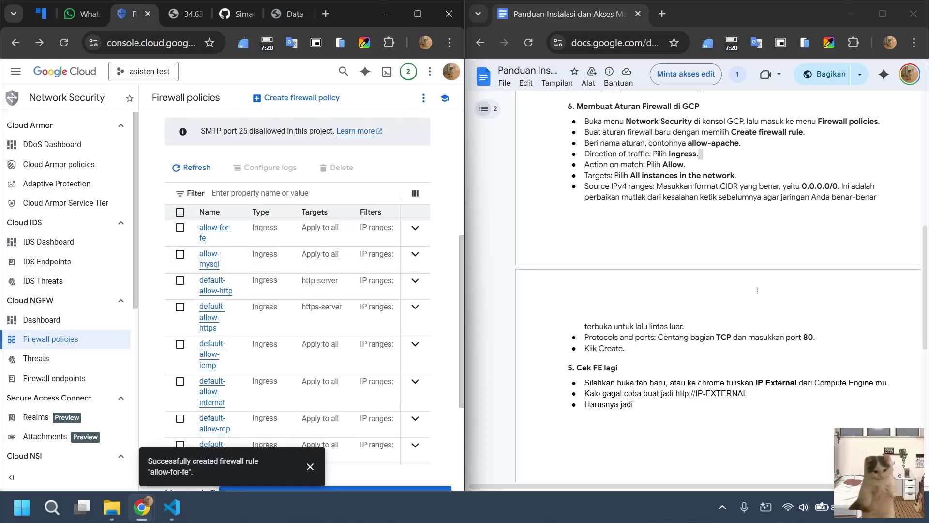
scroll(731, 241, "up", 3)
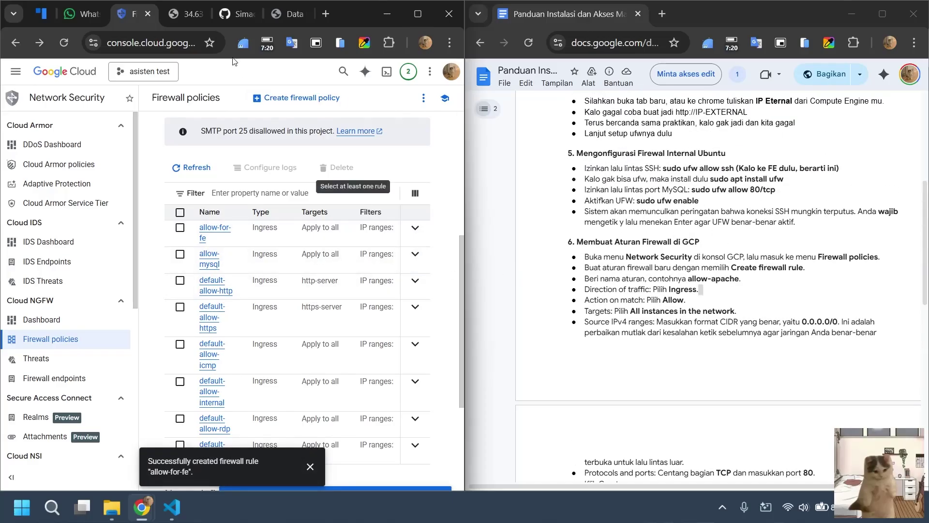
left_click(175, 19)
left_click(63, 43)
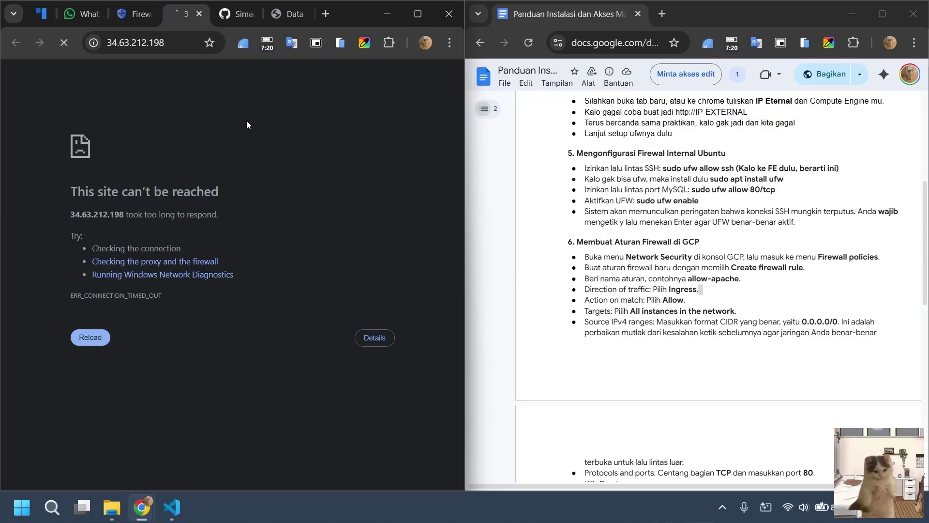
left_click(133, 19)
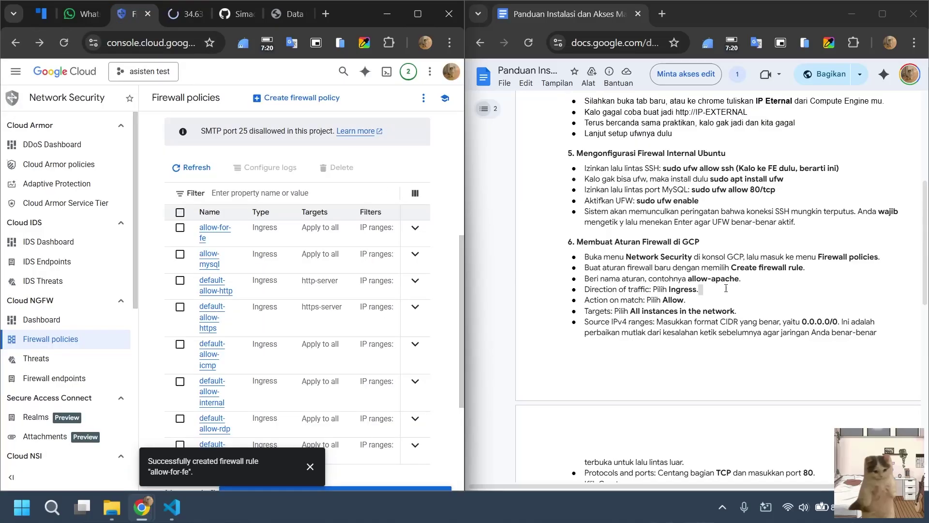
scroll(726, 288, "down", 3)
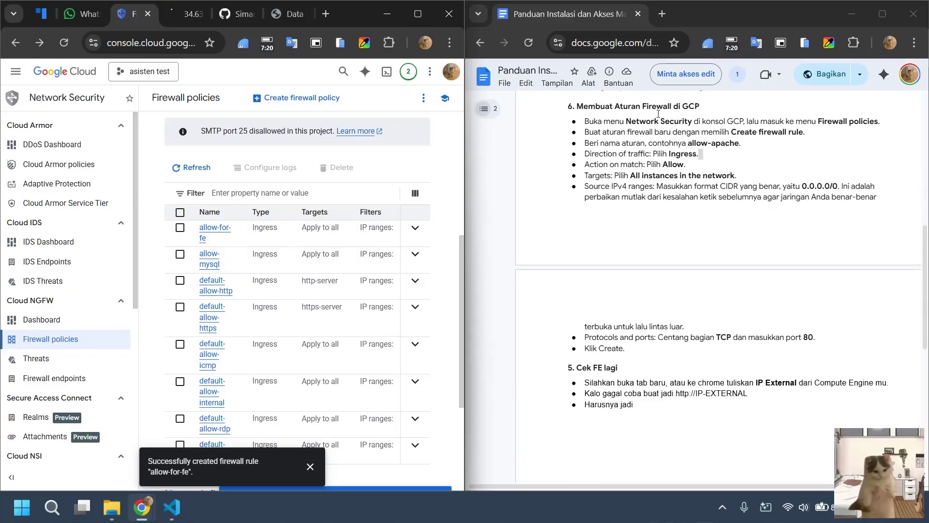
scroll(706, 282, "down", 3)
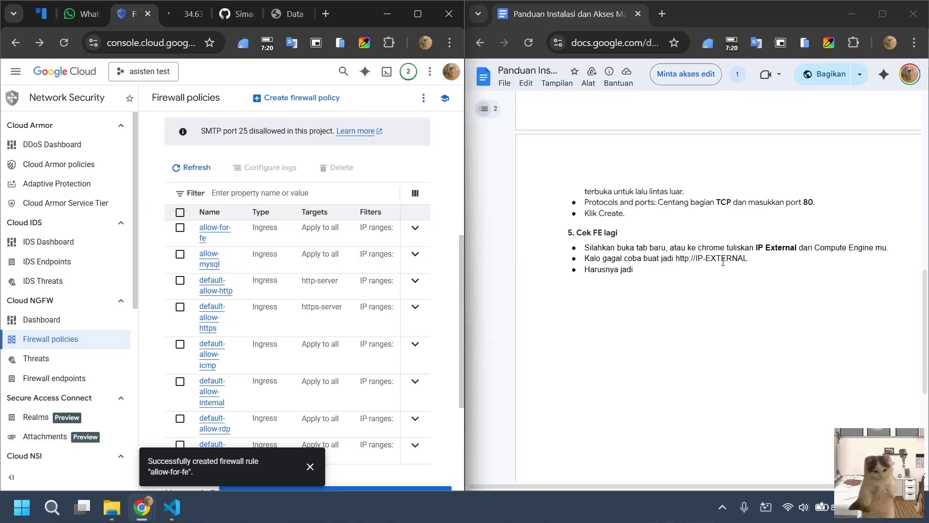
scroll(189, 126, "up", 6)
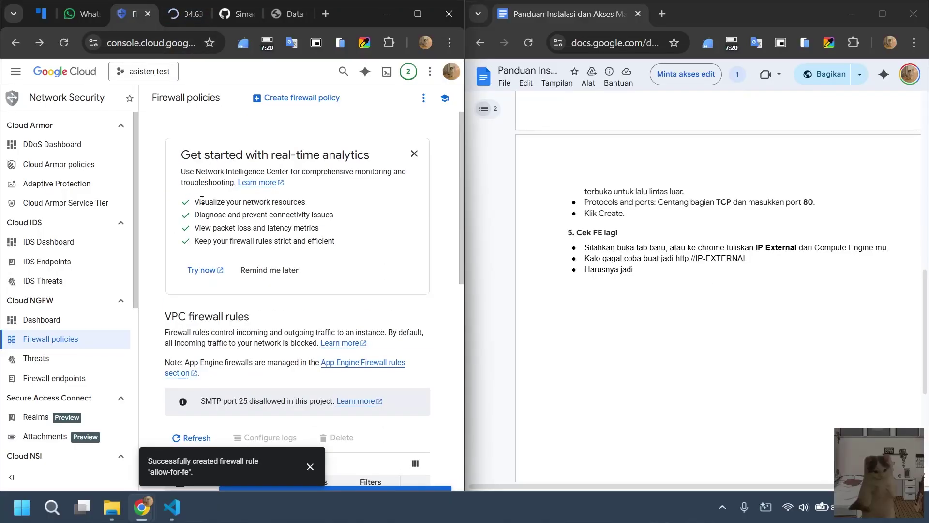
left_click(23, 52)
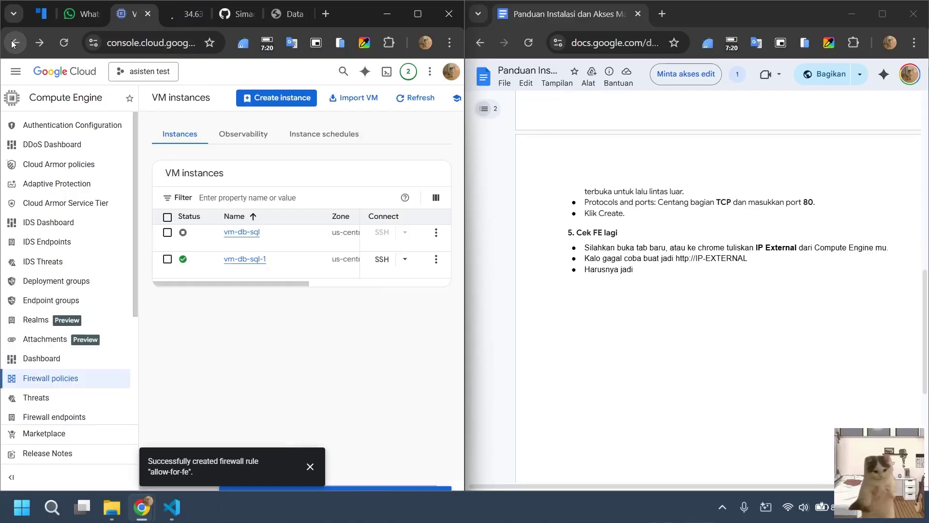
Merge the guide into the maximized console window and recheck the still-timed-out external IP page.
left_click_drag(568, 14, 191, 16)
left_click(413, 14)
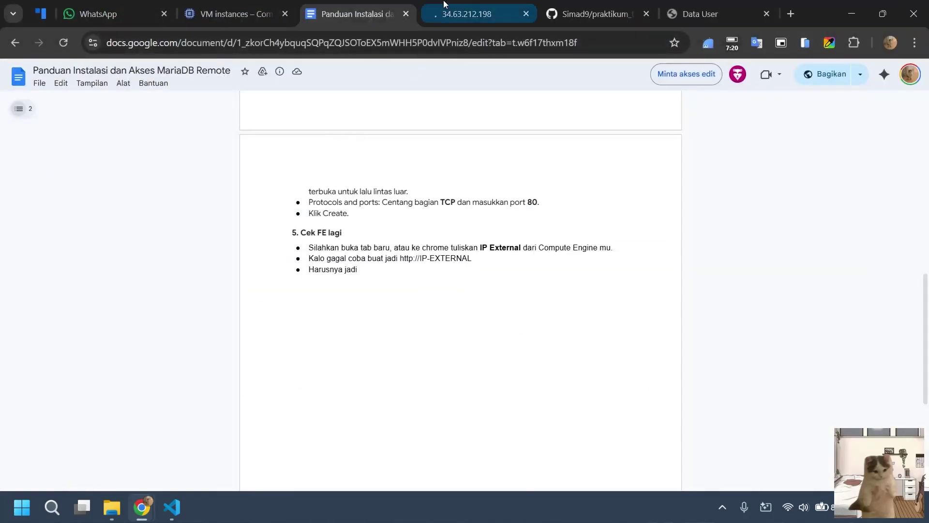
left_click(451, 14)
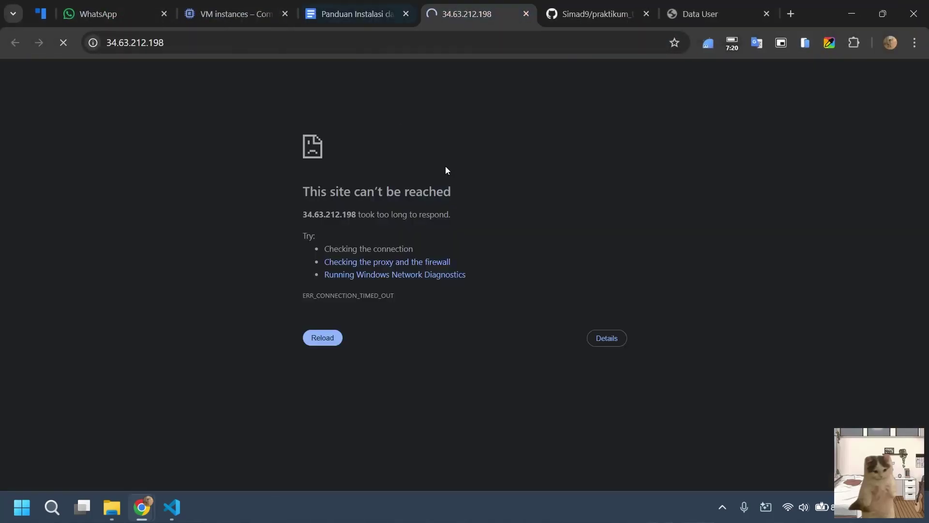
left_click(346, 11)
left_click(451, 13)
left_click(62, 45)
left_click(170, 509)
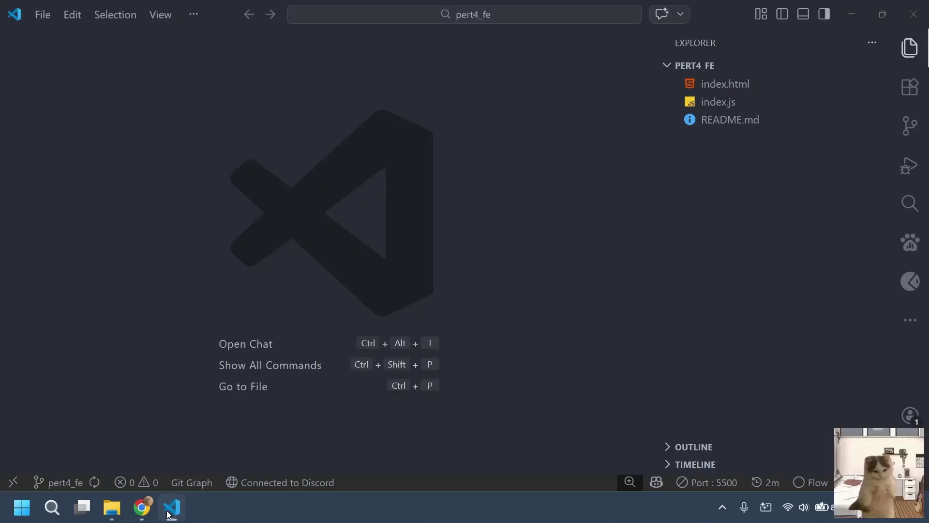
left_click(182, 515)
left_click(387, 4)
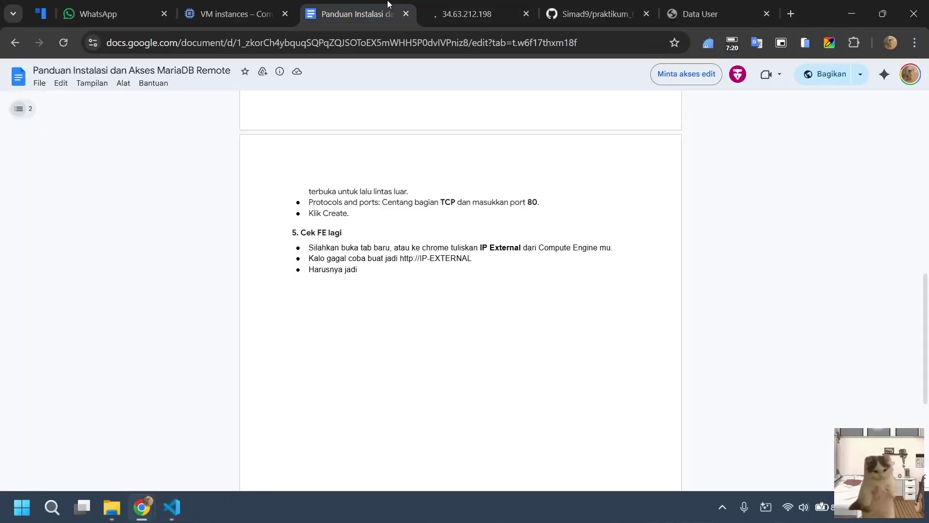
left_click(477, 13)
left_click(232, 14)
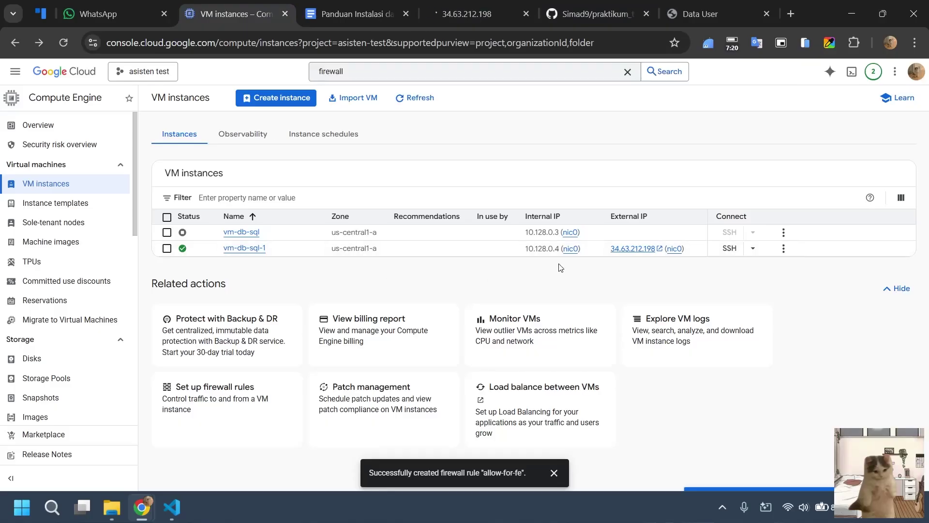
left_click(467, 14)
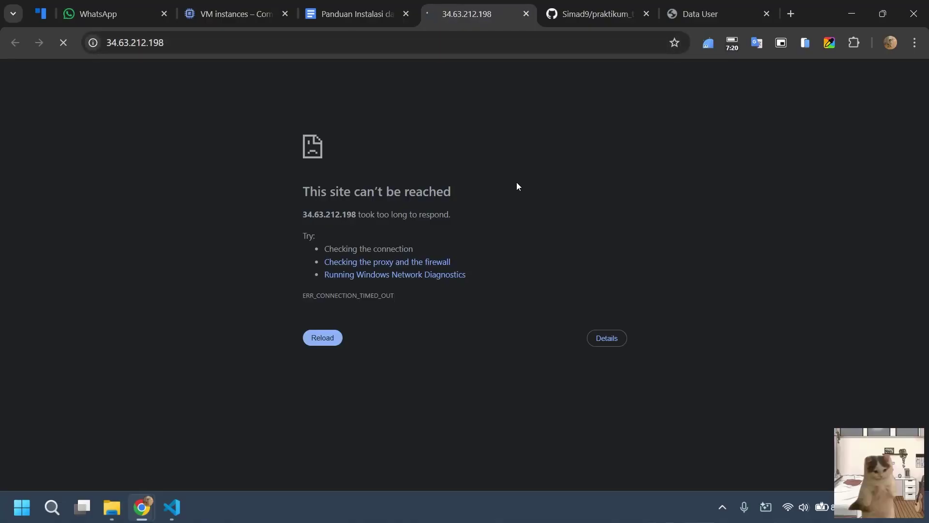
Close the stale IP tab and open vm-db-sql-1's external IP in a new tab.
key("ctrl+w")
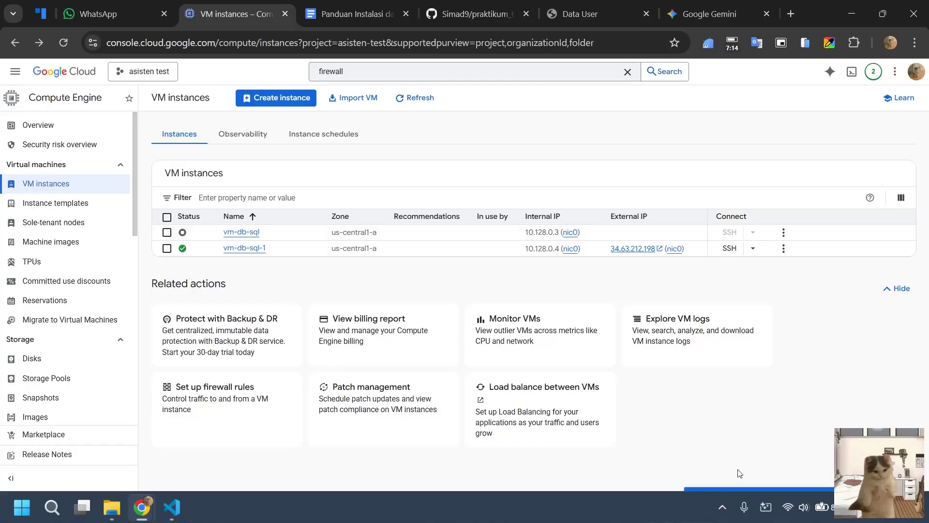
left_click(722, 508)
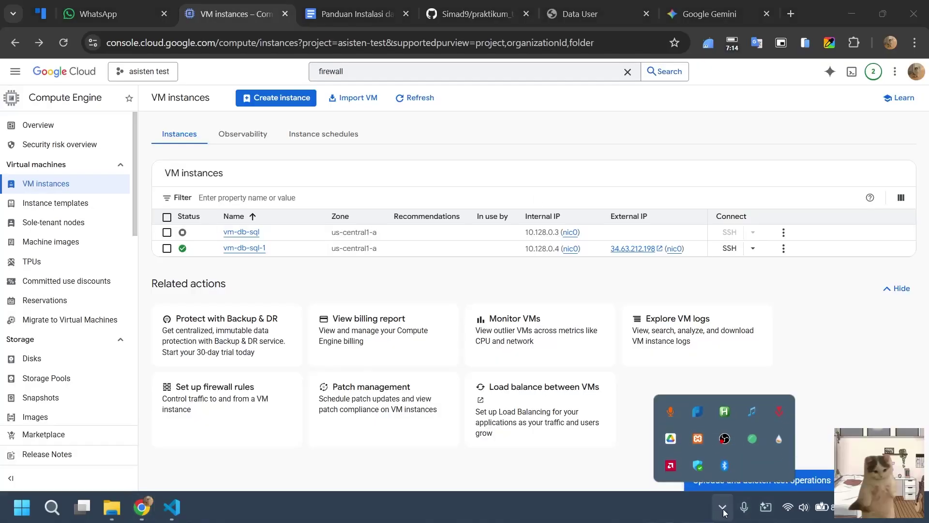
left_click(724, 509)
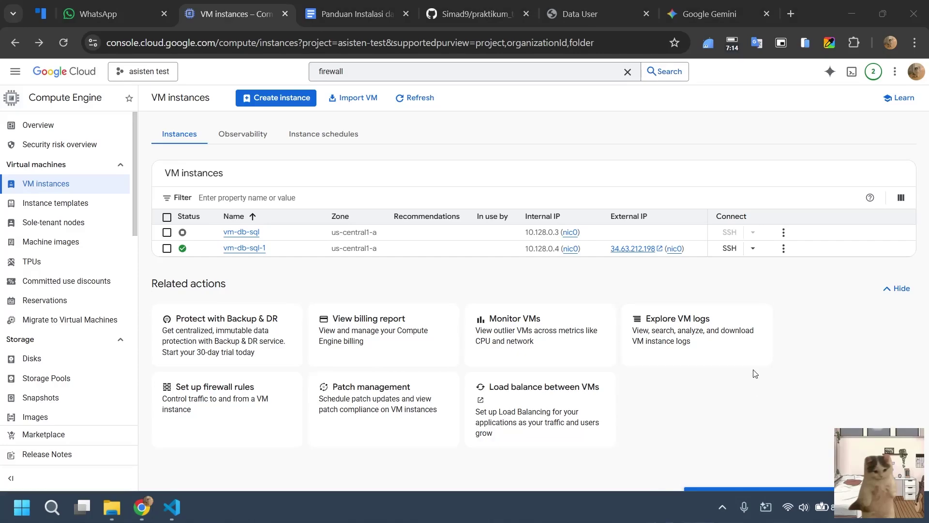
left_click(648, 251)
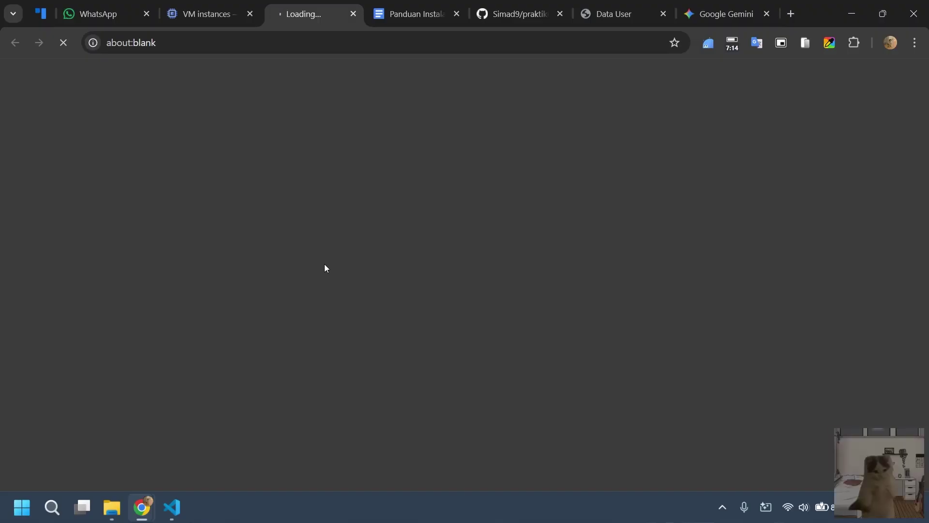
Reread the guide's 'Cek FE lagi' section, then return to the still-timing-out 34.63.212.198 tab.
left_click(394, 12)
scroll(494, 327, "down", 10)
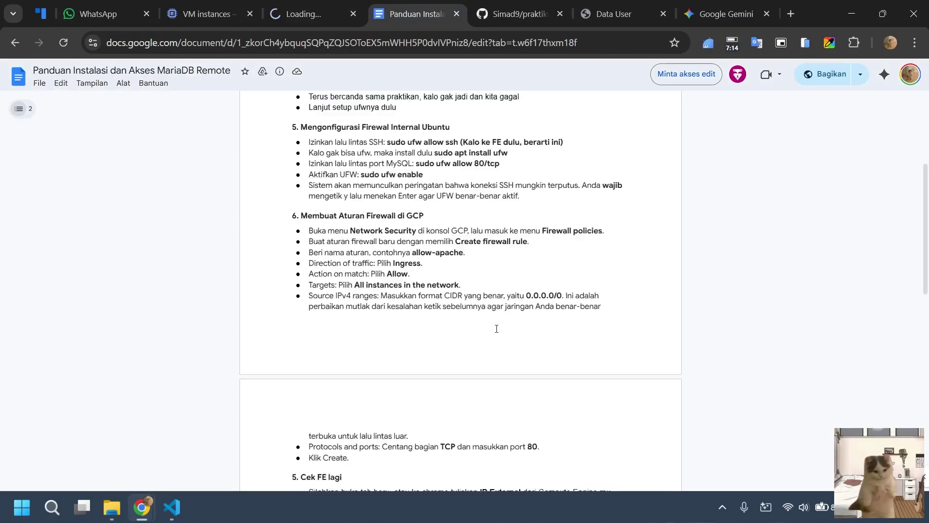
scroll(423, 217, "up", 3)
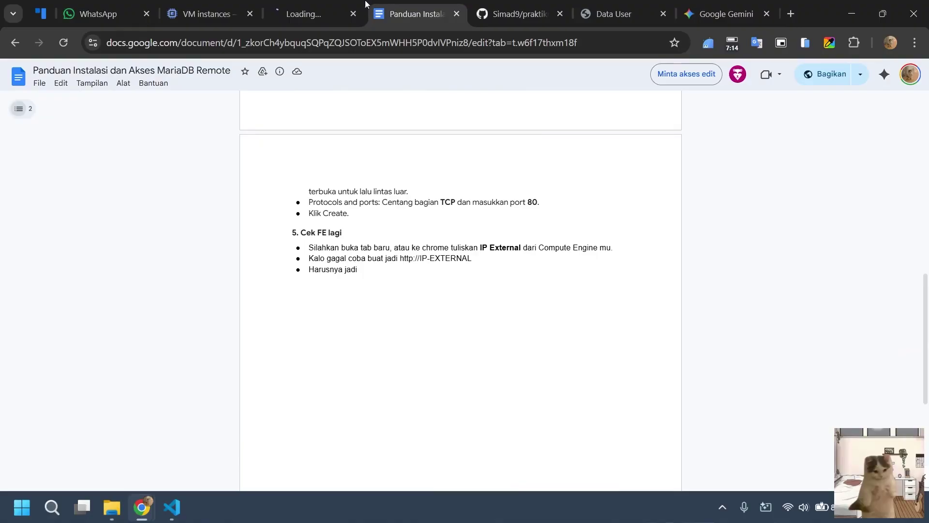
scroll(472, 307, "up", 10)
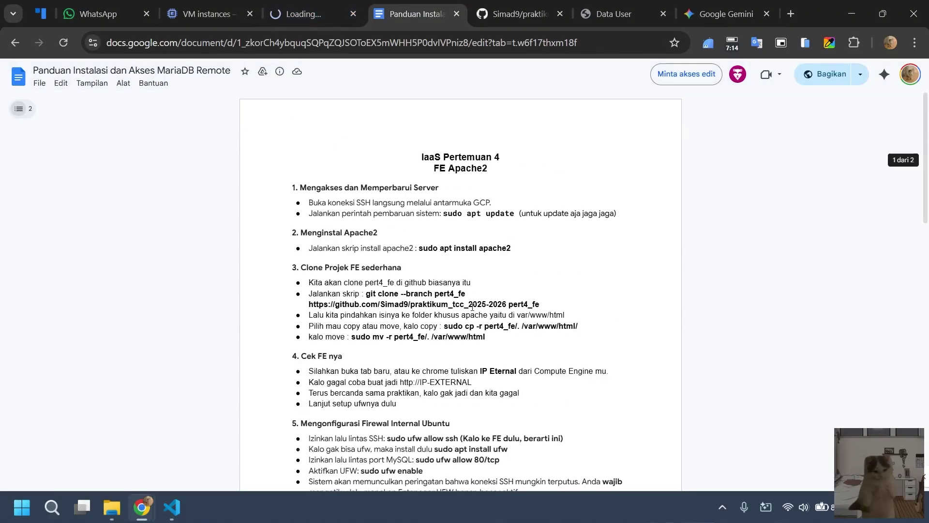
scroll(472, 307, "down", 10)
left_click(299, 5)
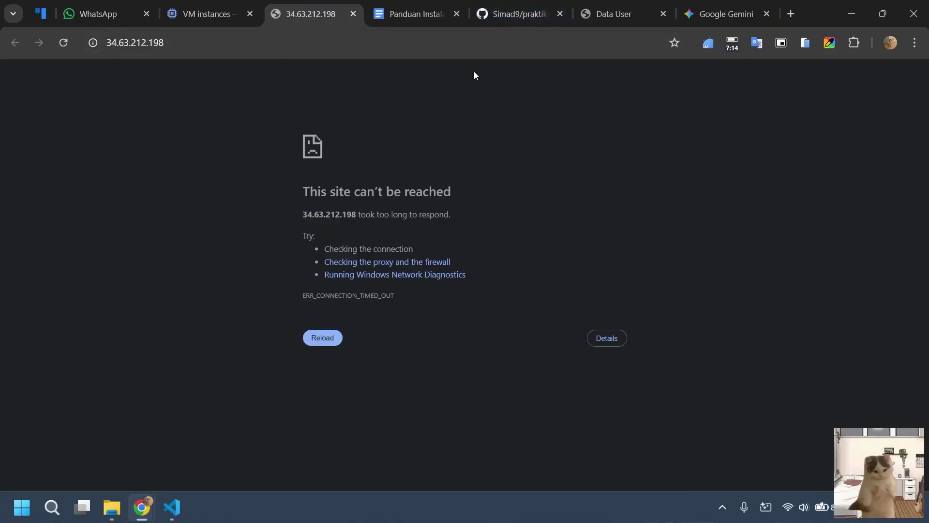
left_click(199, 44)
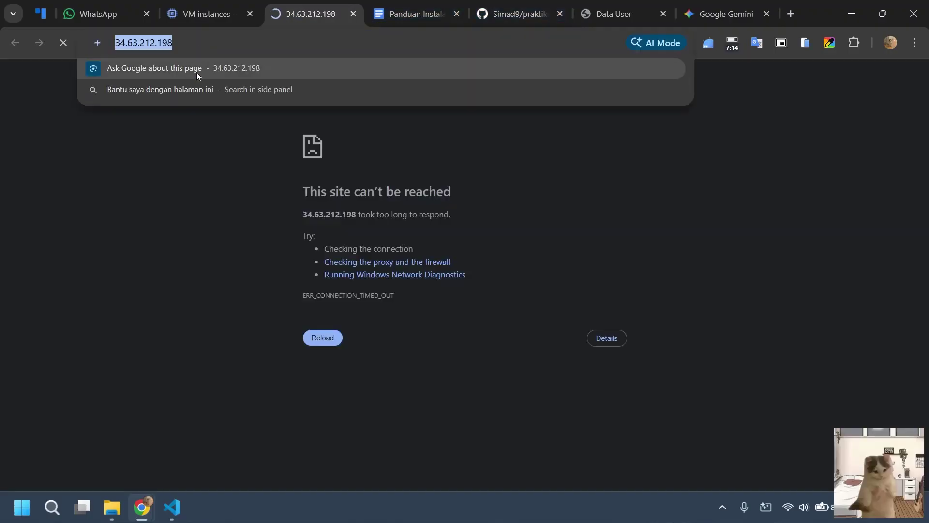
key("Home")
type("https://")
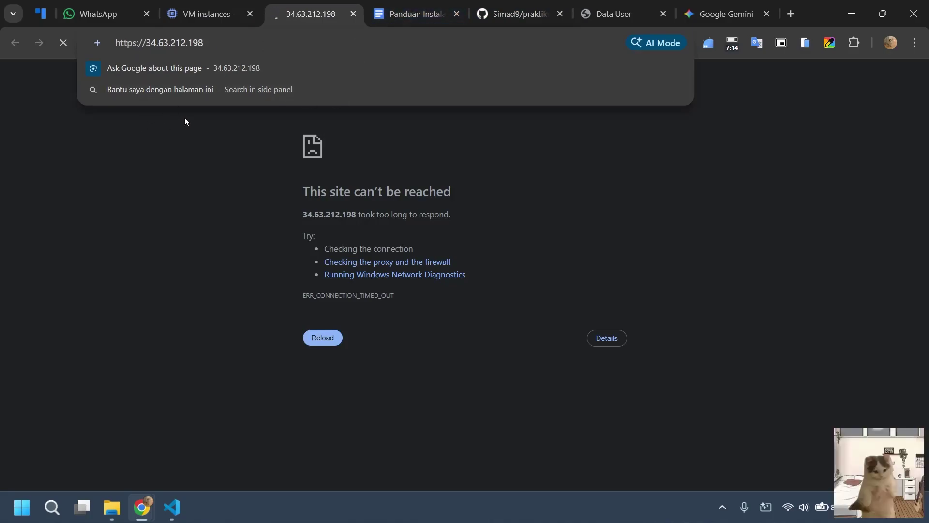
left_click(128, 62)
left_click(416, 13)
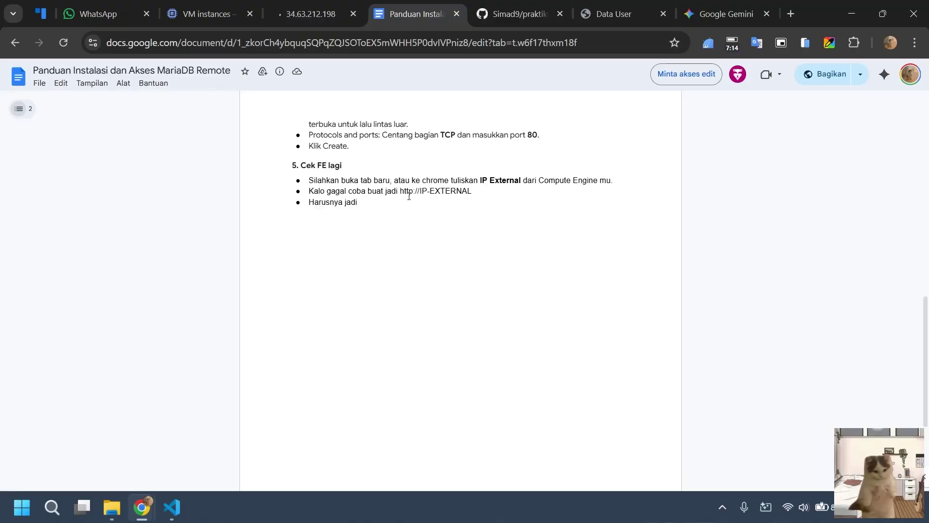
left_click(310, 13)
left_click(183, 44)
left_click(185, 49)
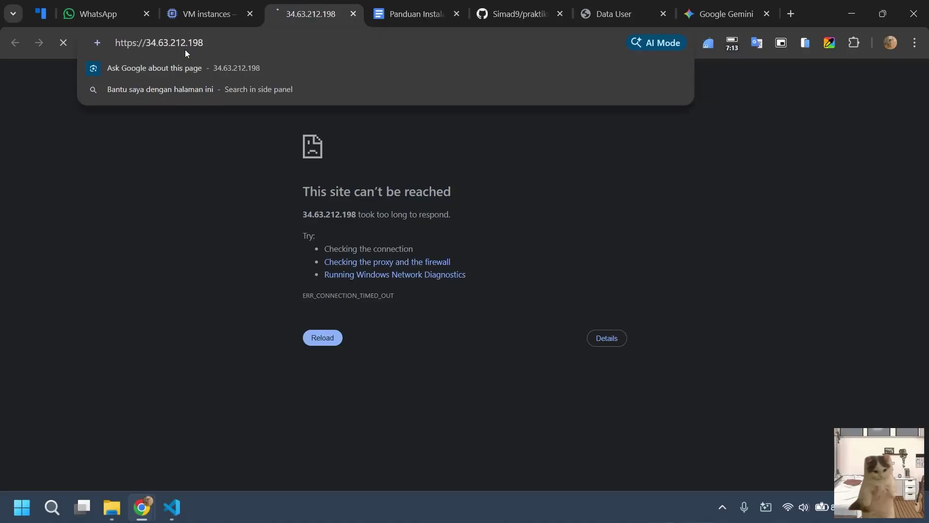
key("BackSpace")
key("Return")
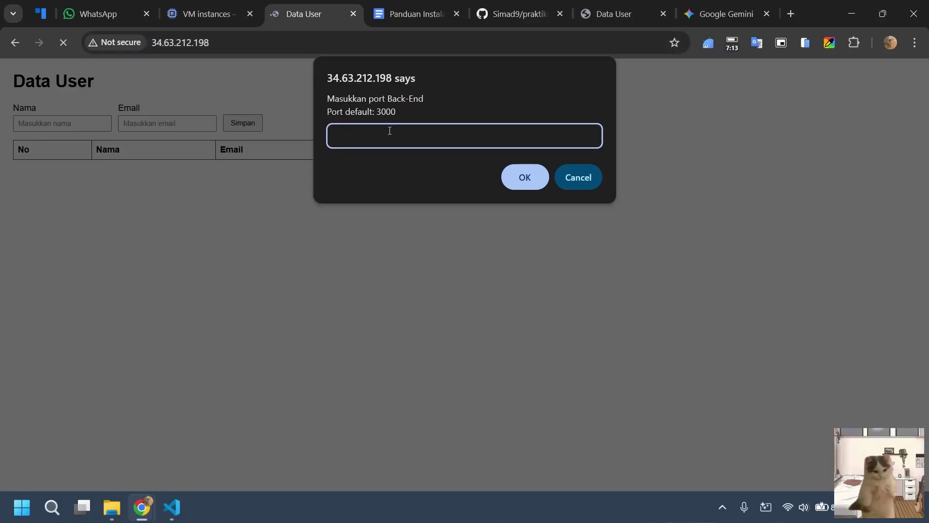
key("Return")
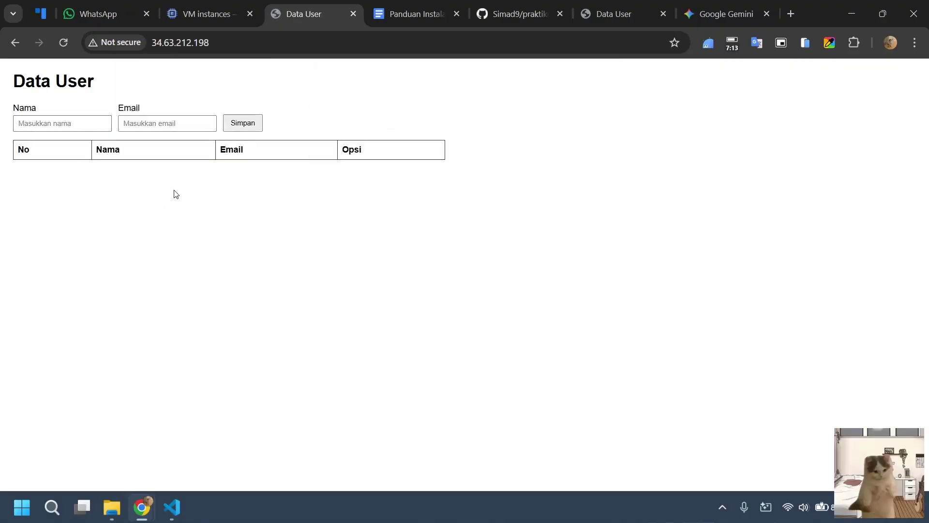
left_click(173, 506)
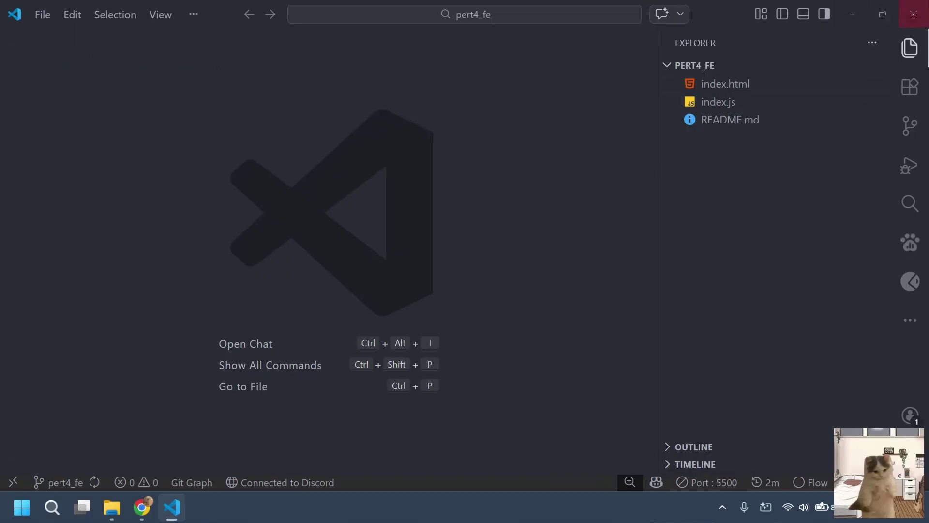
Close pert4_fe, open the be_testing folder with Code from File Explorer, and return to Chrome.
left_click(914, 14)
left_click(112, 506)
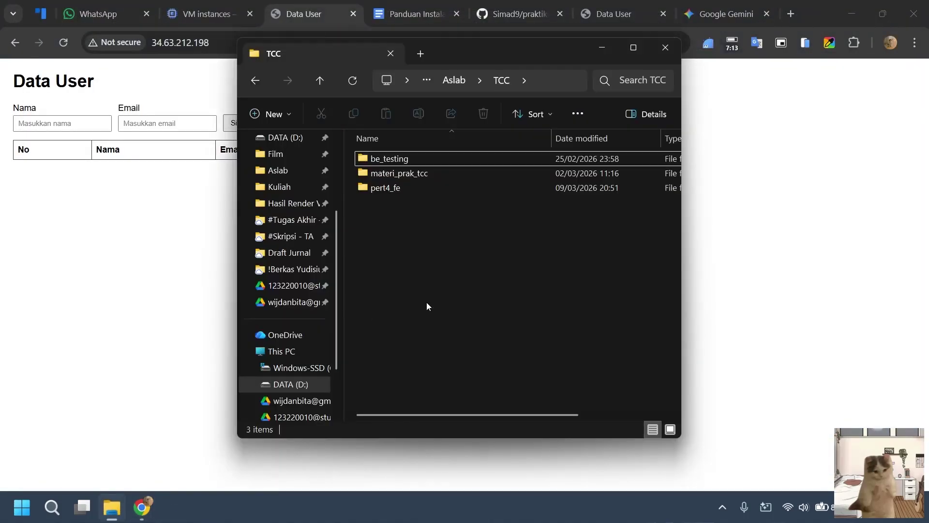
double_click(419, 158)
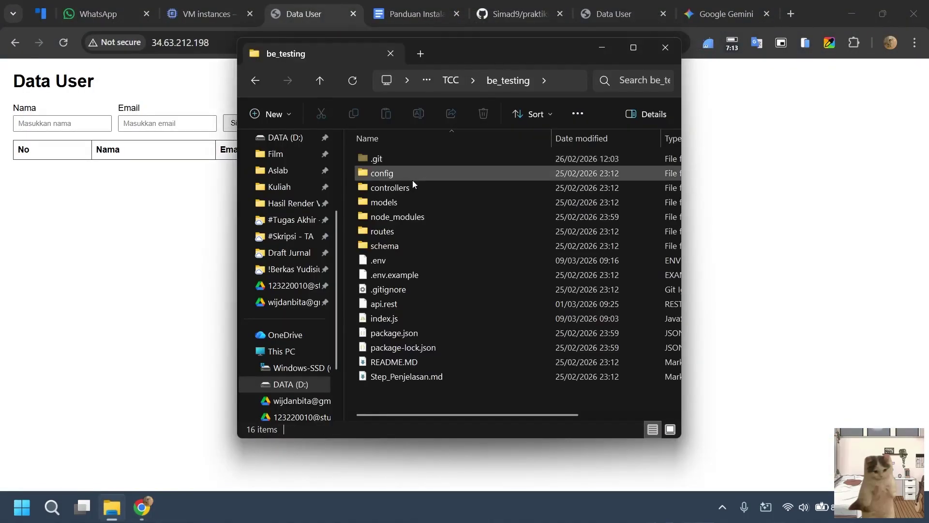
right_click(408, 408)
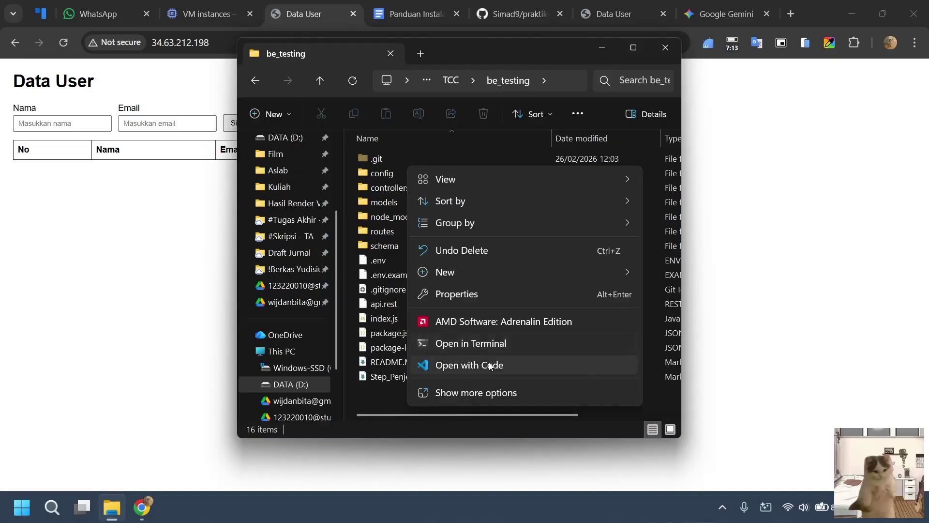
left_click(492, 365)
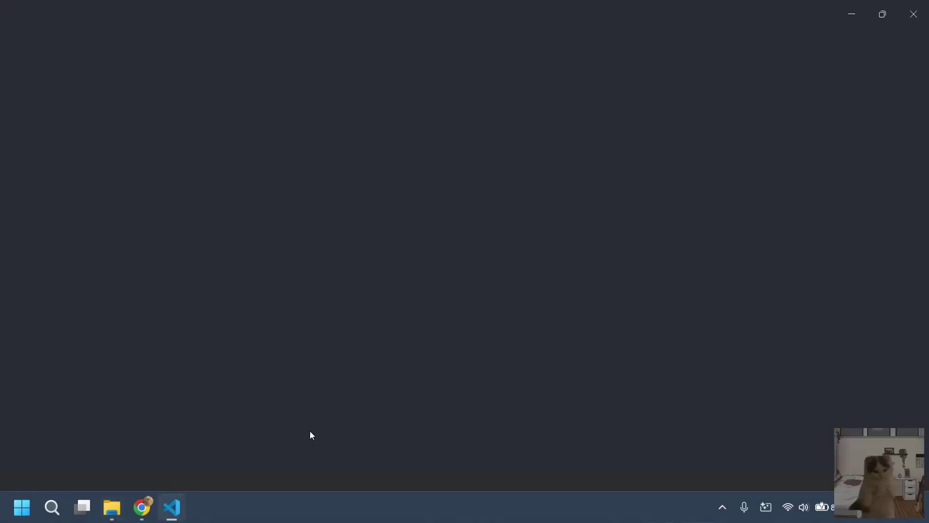
key("alt+Tab")
key("alt+Tab")
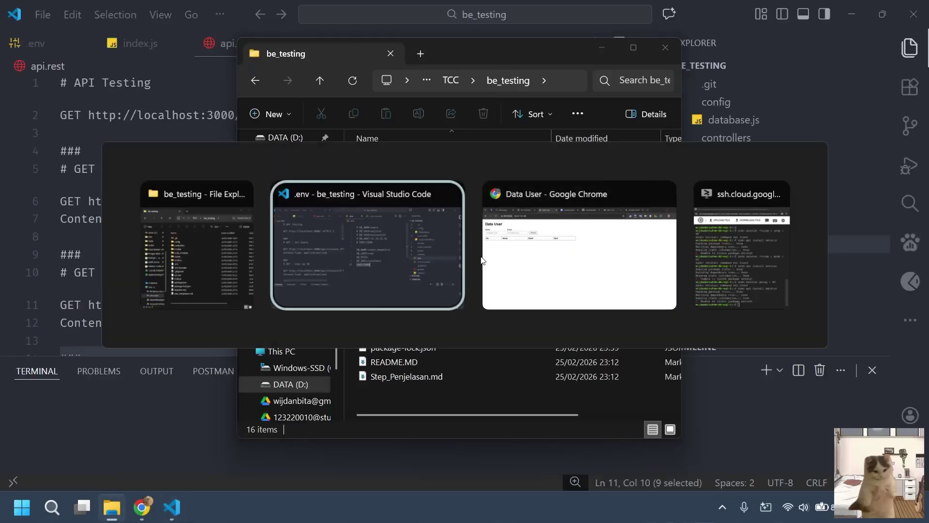
left_click(576, 203)
Close four extra Chrome tabs and open phpmyadmin.co in a new tab.
left_click(457, 14)
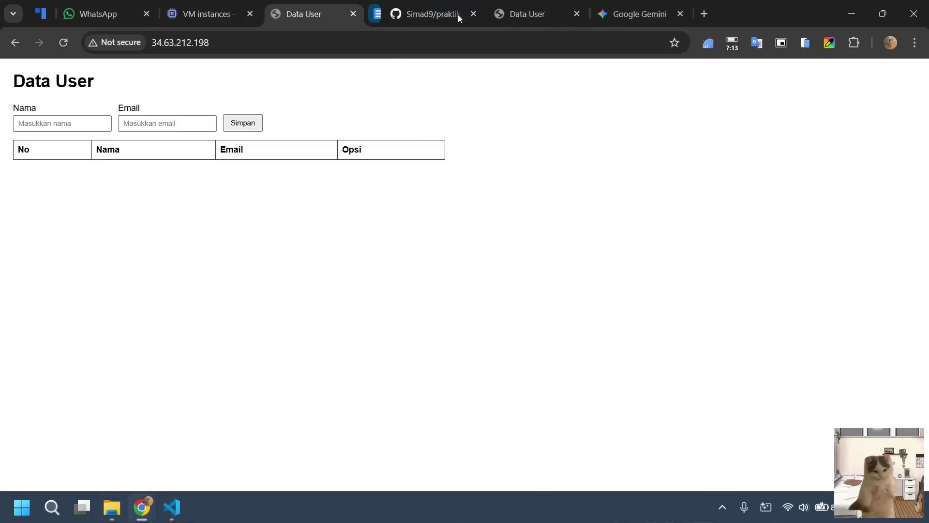
left_click(457, 14)
left_click(457, 14)
left_click(456, 14)
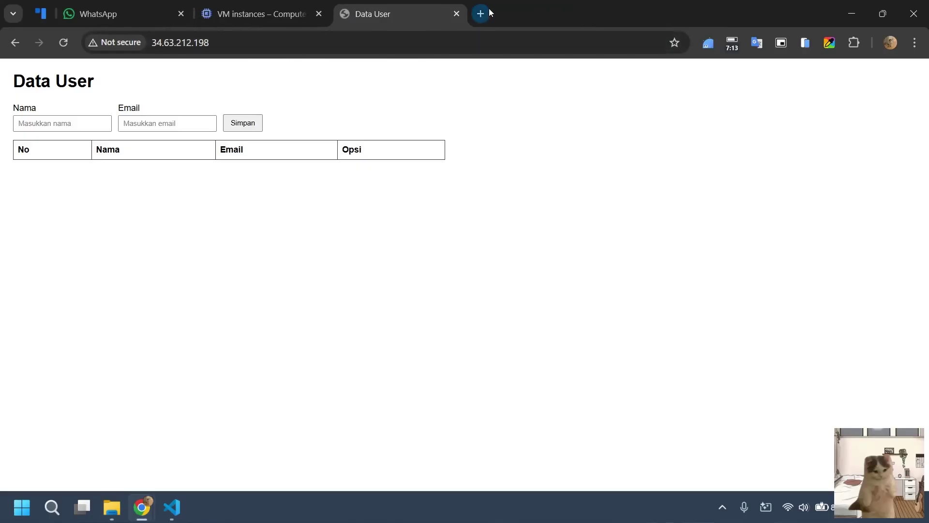
left_click(487, 11)
type("ph")
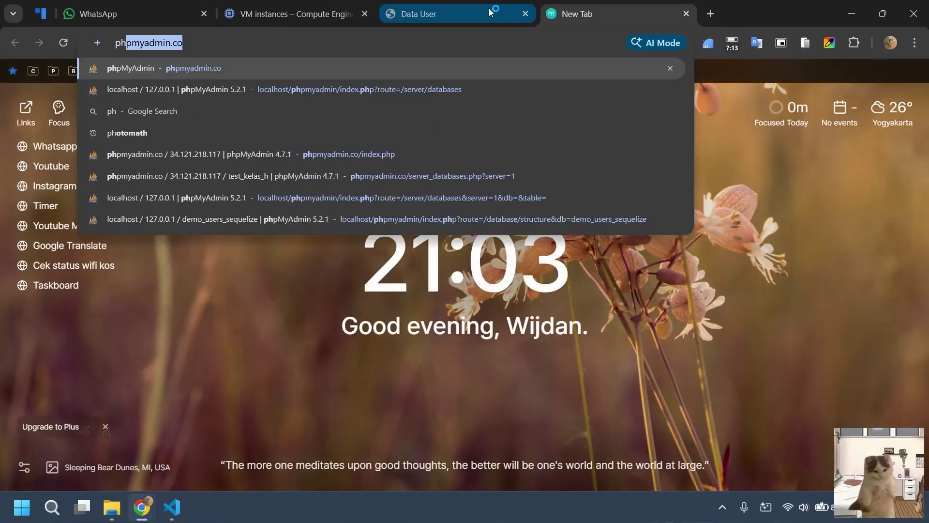
key("Return")
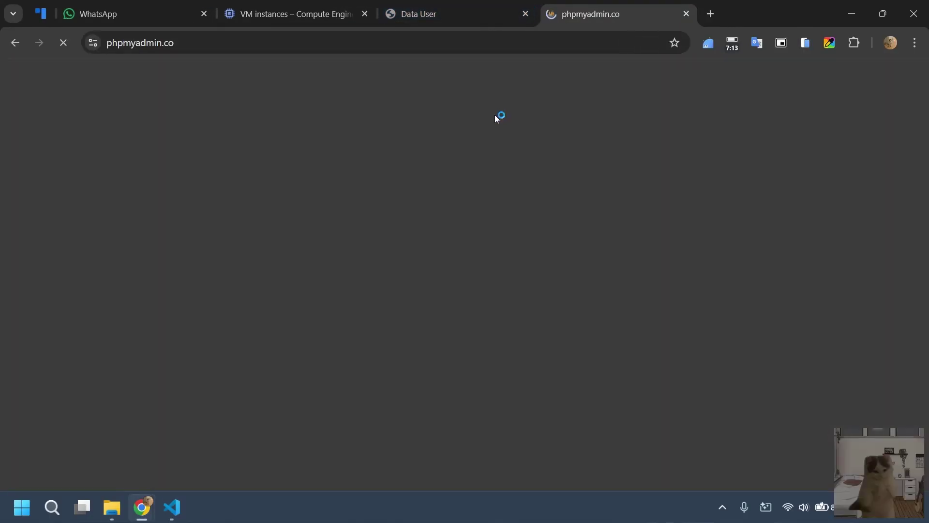
Paste the VM IP 34.63.212.198 into phpMyAdmin's Server field, then switch to VS Code.
left_click(448, 14)
left_click(555, 14)
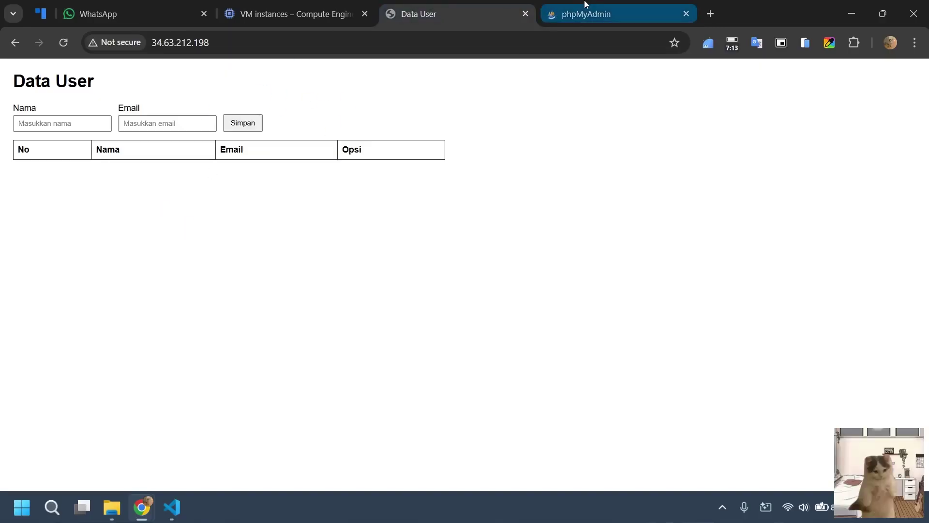
left_click(295, 14)
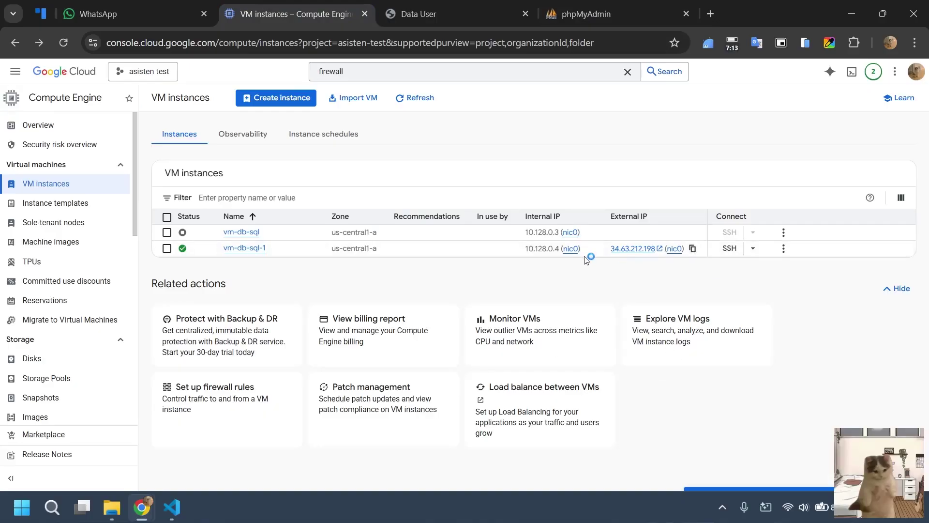
left_click(606, 13)
left_click(483, 247)
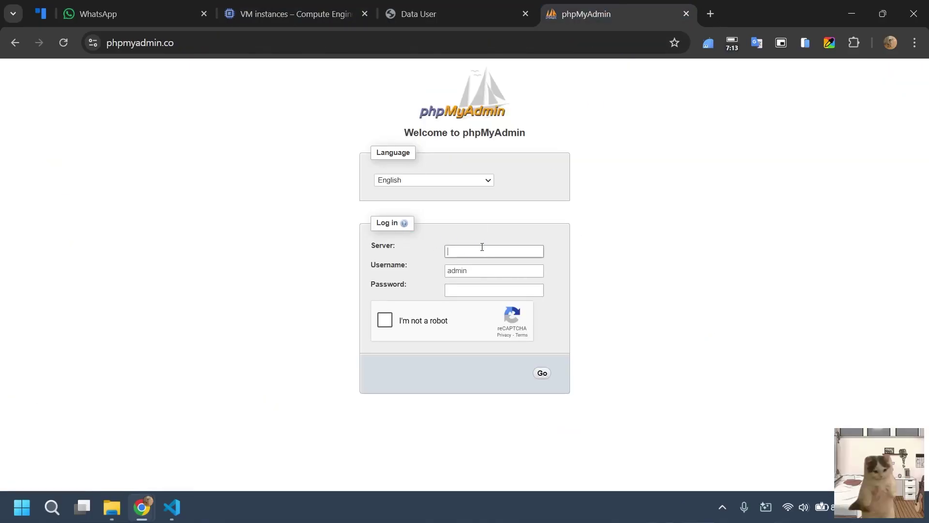
key("ctrl+v")
left_click(172, 507)
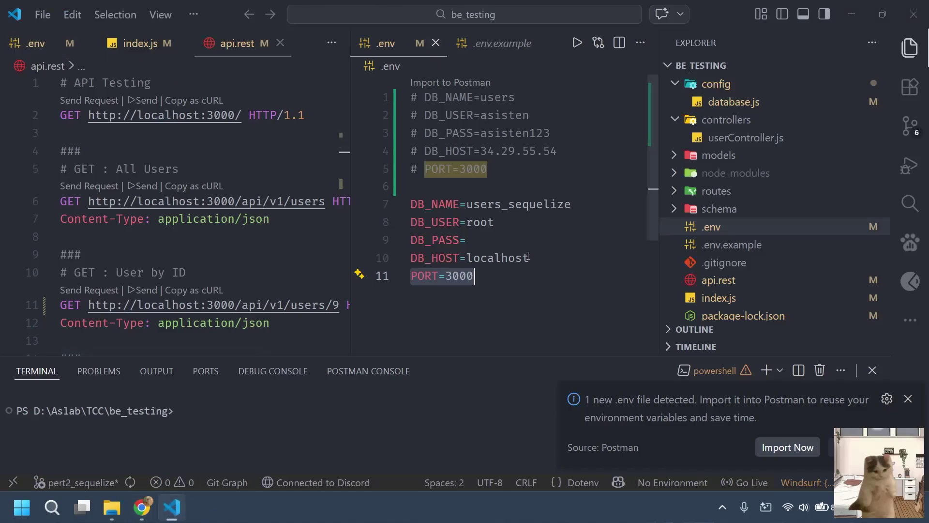
Close the duplicate left .env editor group and shrink the VS Code zoom one level.
double_click(504, 281)
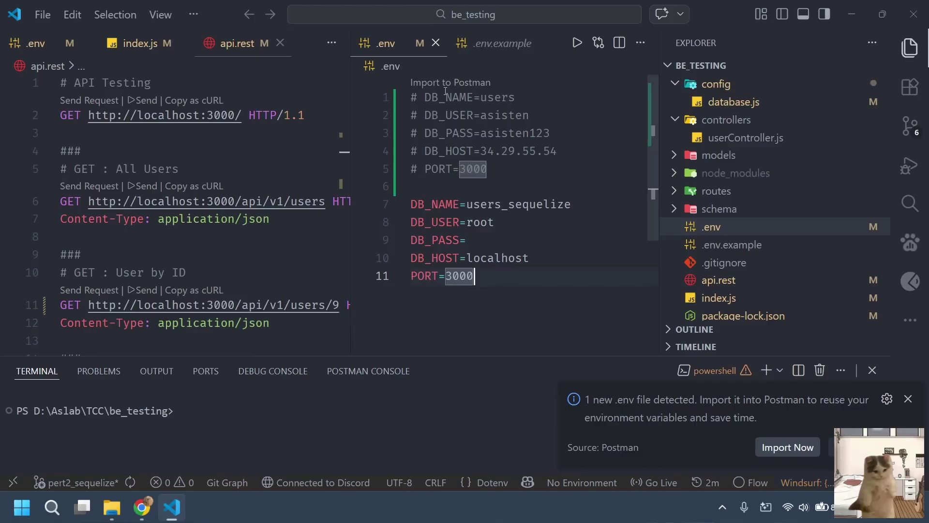
left_click(36, 43)
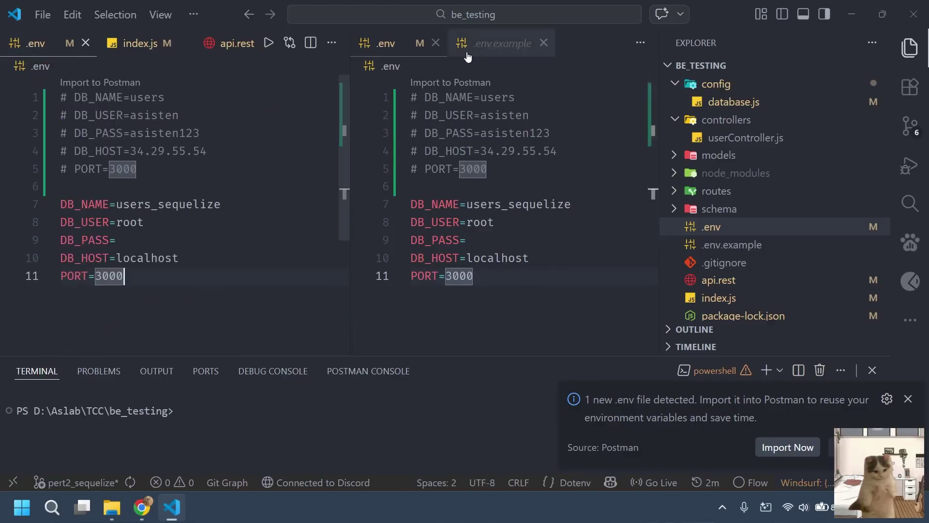
right_click(63, 51)
left_click(117, 124)
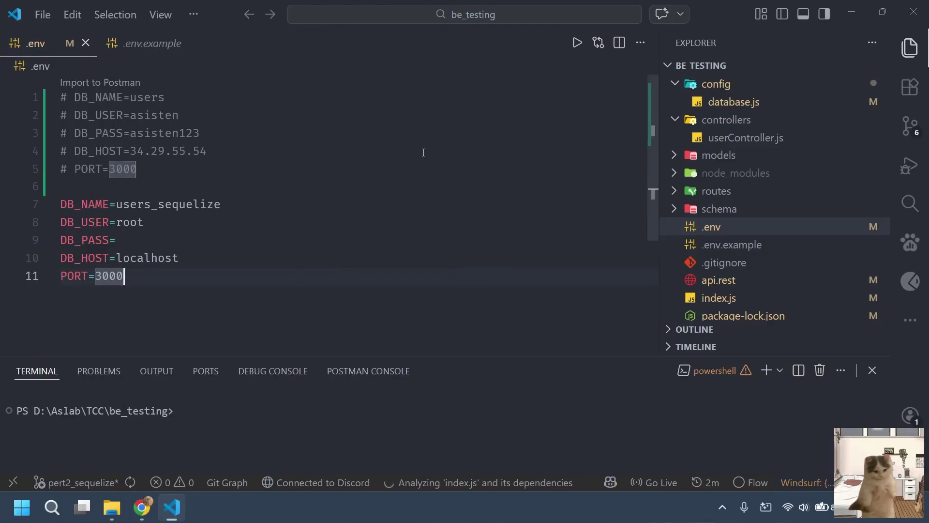
key("ctrl+minus")
Replace localhost on the DB_HOST line with the VM IP 34.63.212.198.
left_click(423, 153)
left_click(188, 212)
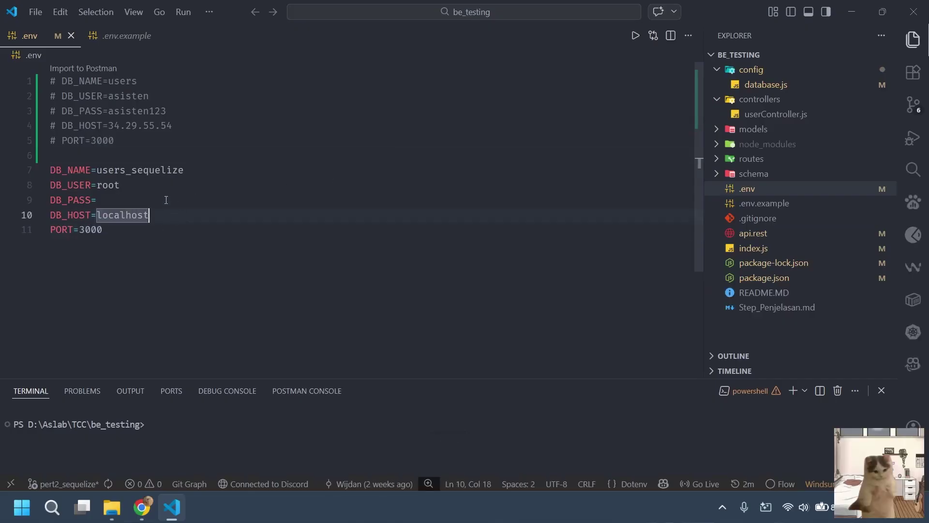
left_click(163, 186)
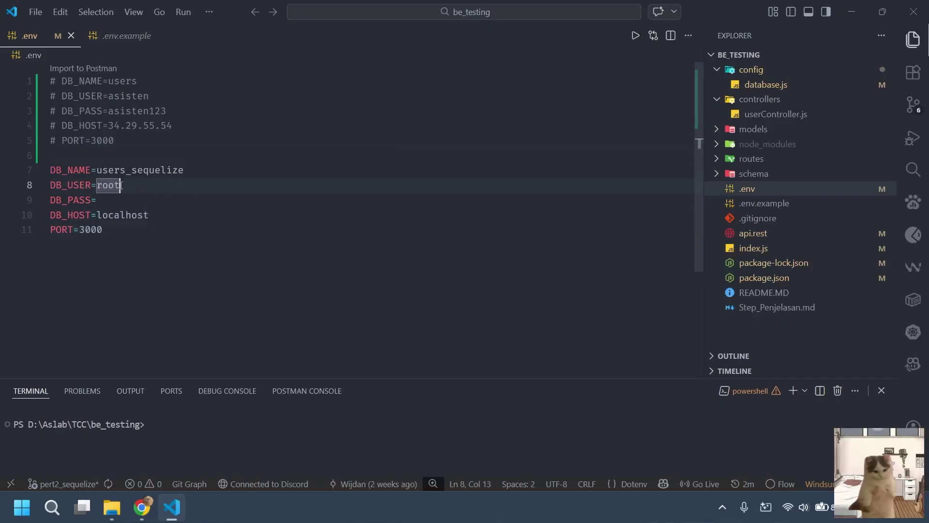
left_click_drag(120, 185, 96, 185)
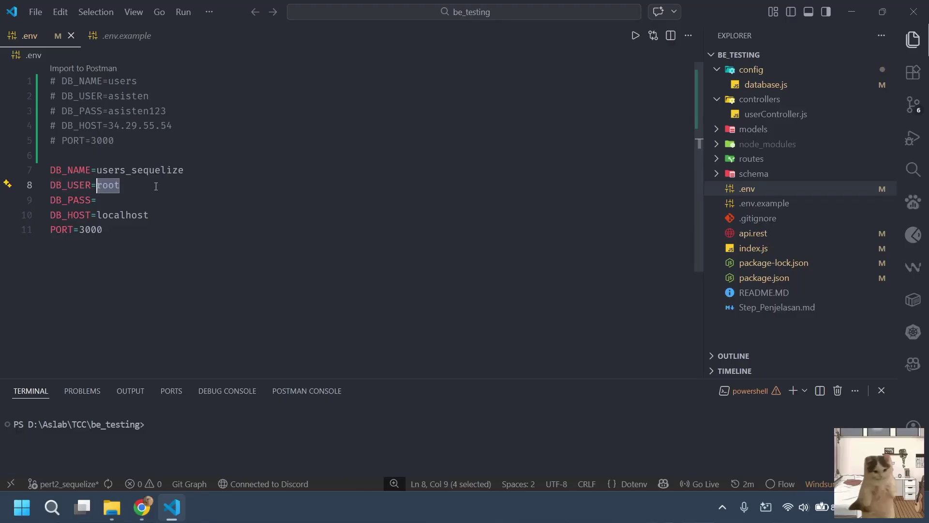
left_click_drag(156, 217, 97, 215)
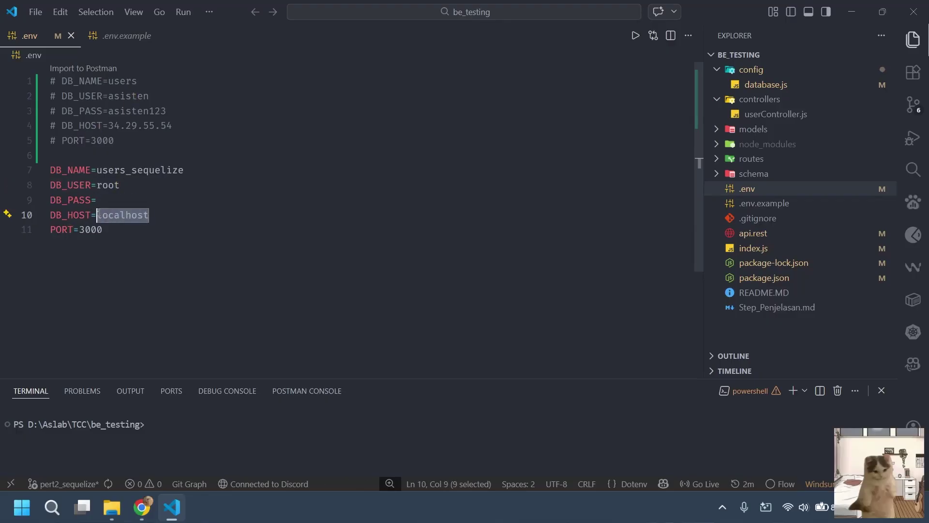
type("34.63.212.198")
Check the phpMyAdmin login username and change DB_USER from root to admin.
key("alt+Tab")
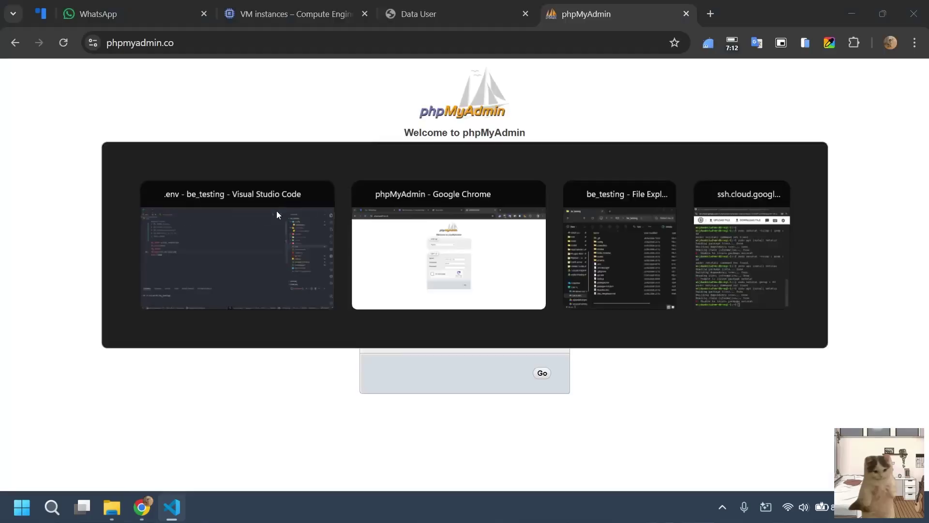
key("Tab")
key("ctrl+c")
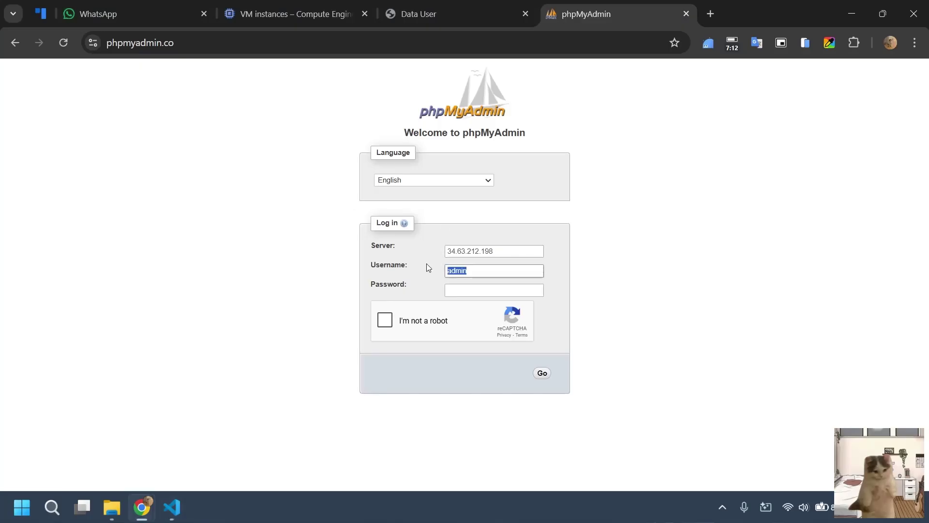
key("alt+Tab")
left_click_drag(120, 185, 98, 187)
key("ctrl+v")
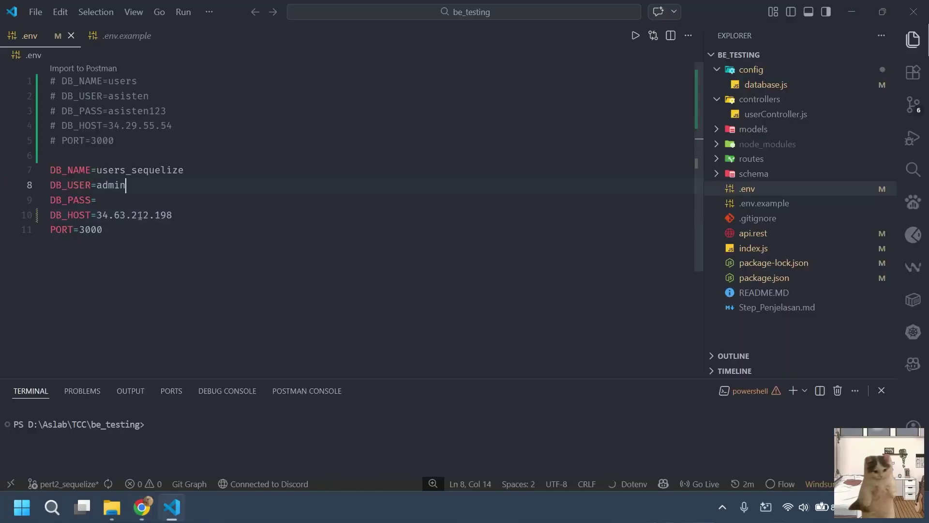
Enter the database password after DB_PASS= and focus phpMyAdmin's Password field.
left_click(114, 204)
type("a")
type("adm")
type("dmin123")
left_click(202, 212)
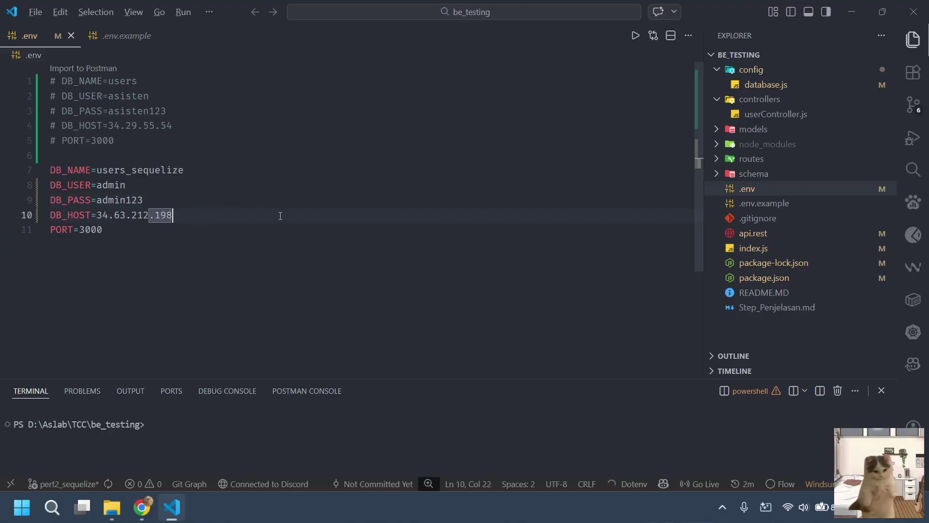
key("alt+Tab")
left_click(486, 294)
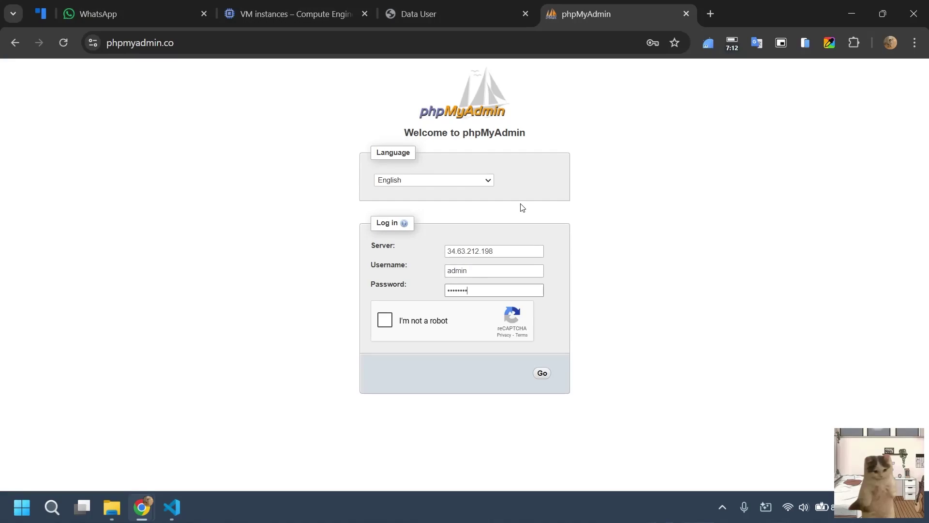
Log in to phpMyAdmin, expand test_vm, then select users_sequelize on the .env DB_NAME line.
left_click(424, 331)
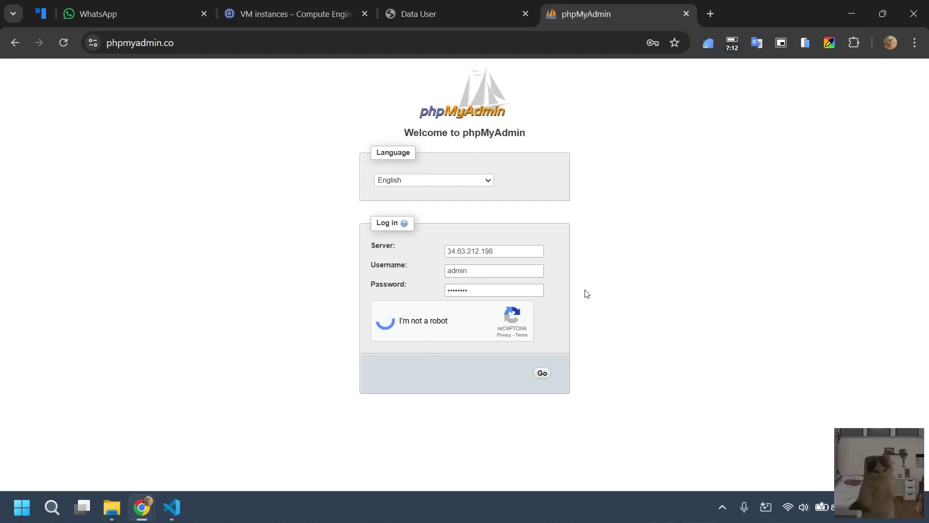
left_click(542, 373)
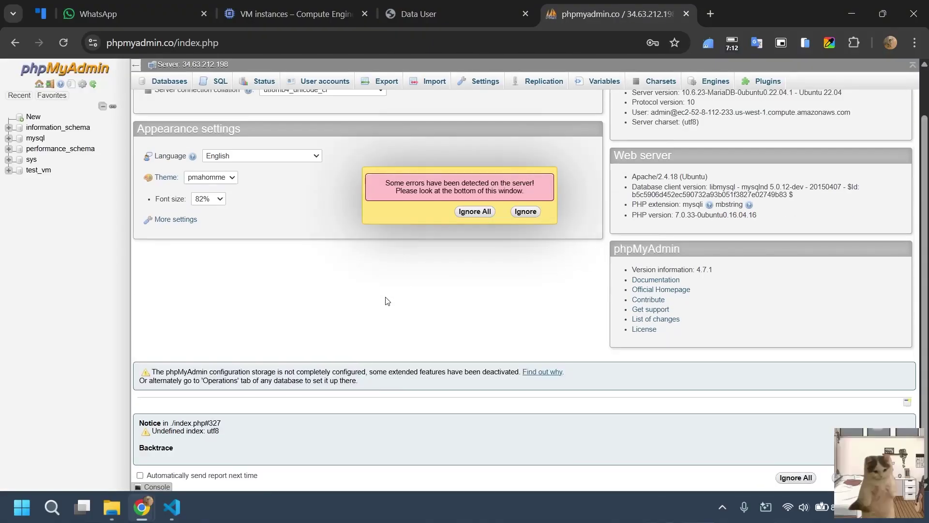
left_click(39, 170)
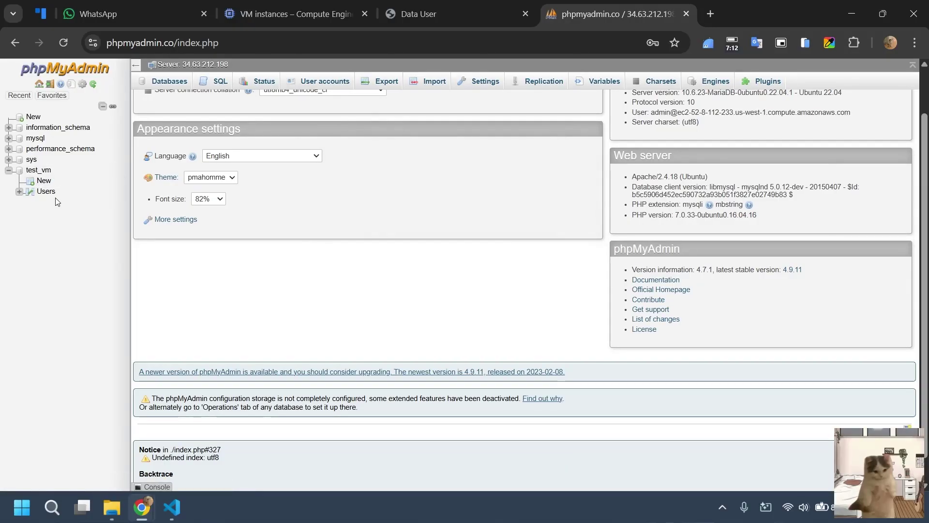
key("alt+Tab")
left_click_drag(215, 173, 97, 170)
Set DB_NAME to test_vm and start the backend with npm run dev.
type("test_")
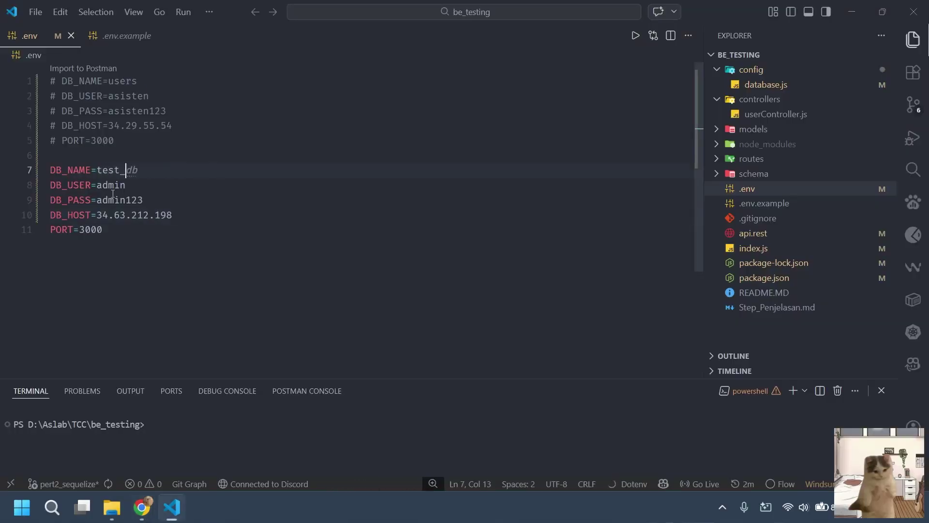
type("vm")
left_click(141, 242)
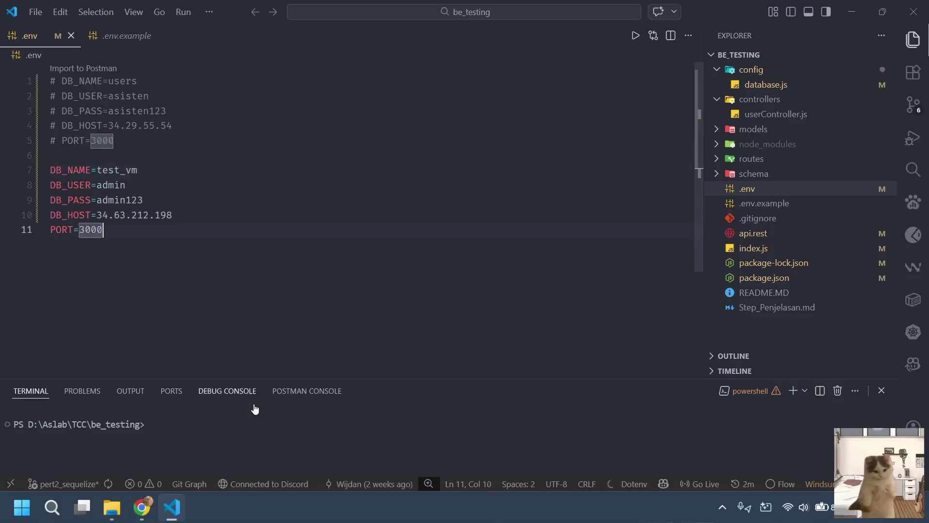
left_click(257, 432)
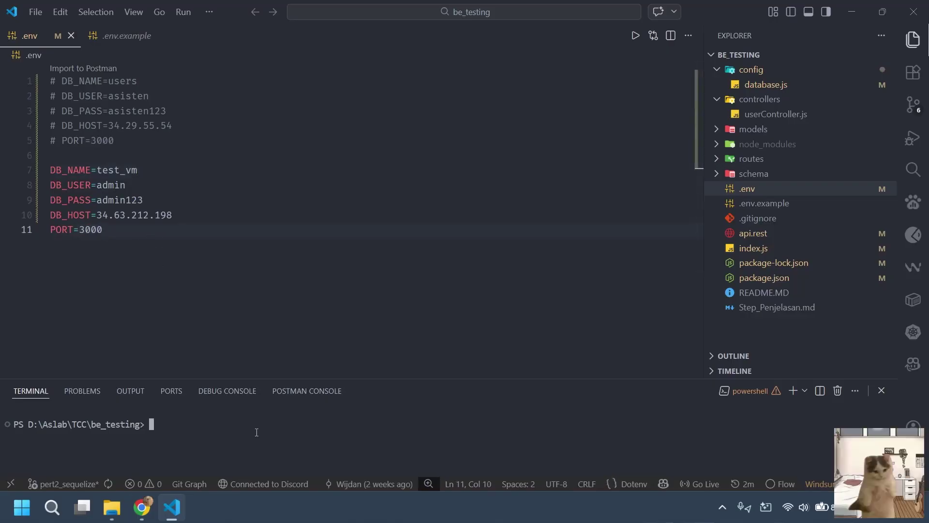
type("npm run dev")
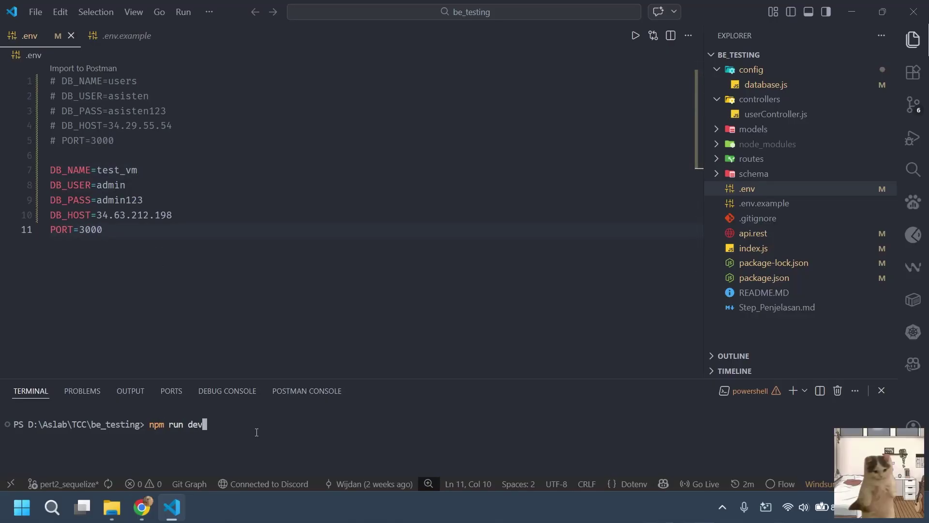
left_click_drag(415, 380, 423, 285)
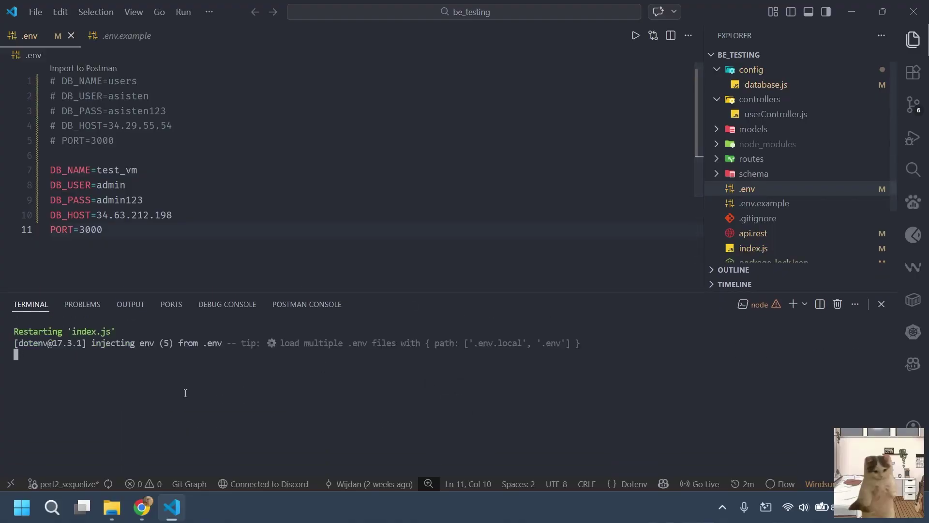
Send the GET all-users request from api.rest, resending after the database syncs.
left_click(774, 235)
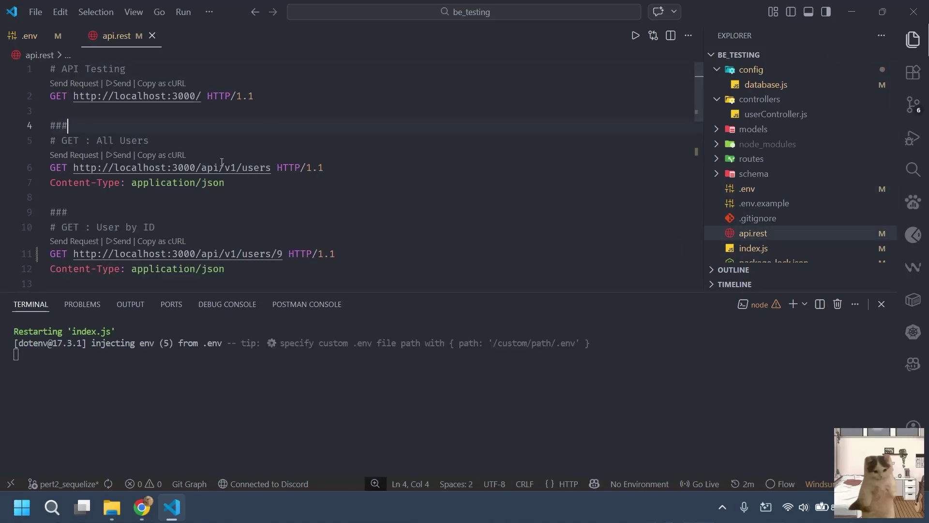
left_click(80, 155)
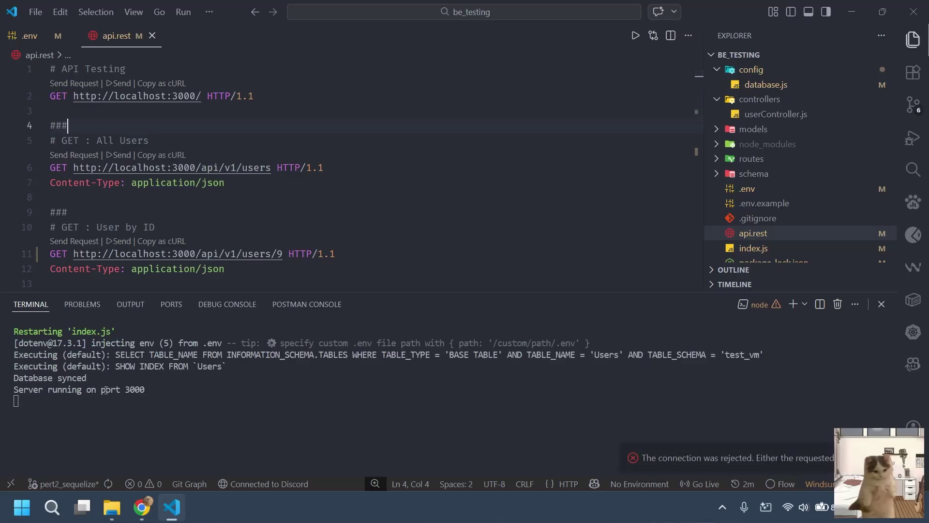
left_click_drag(91, 378, 14, 376)
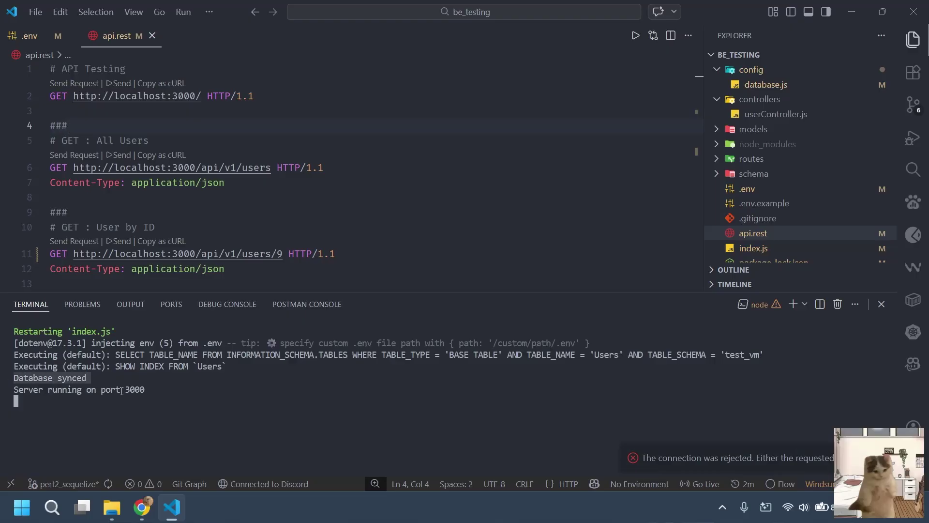
left_click(74, 155)
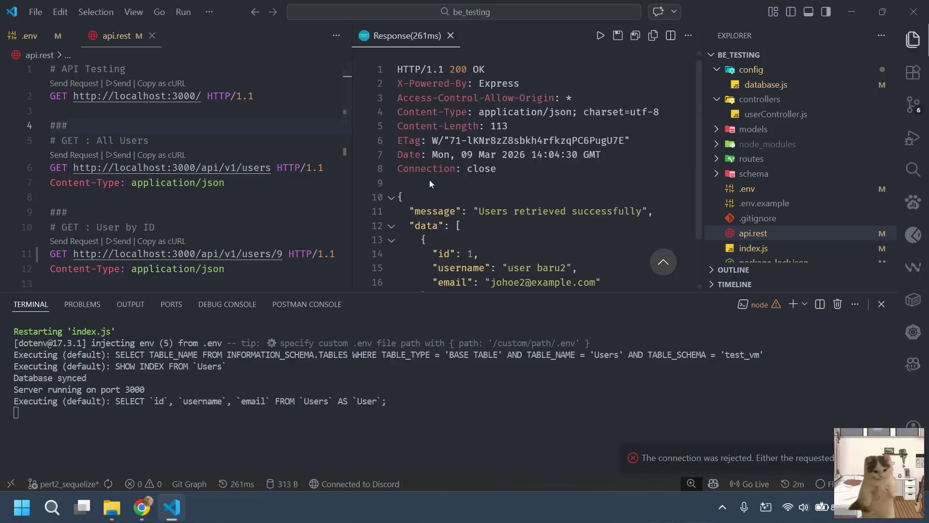
scroll(465, 199, "down", 2)
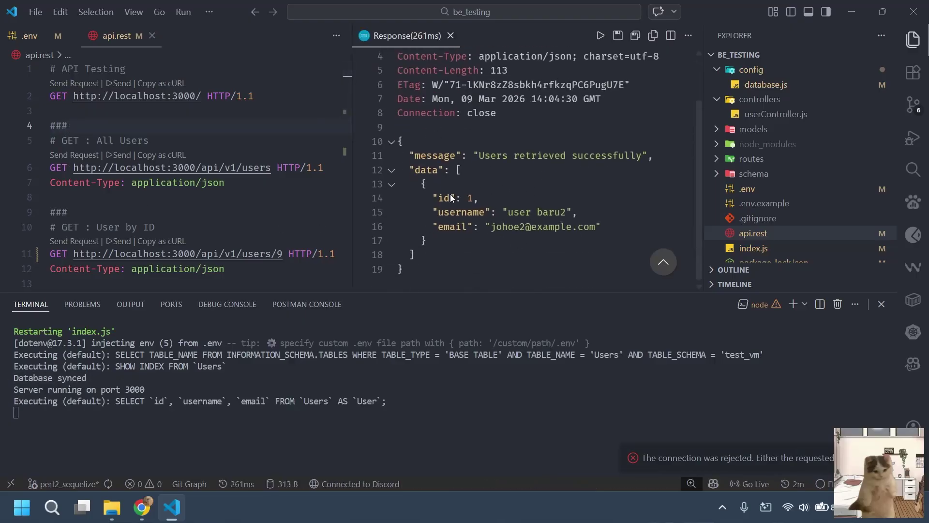
key("alt+Tab")
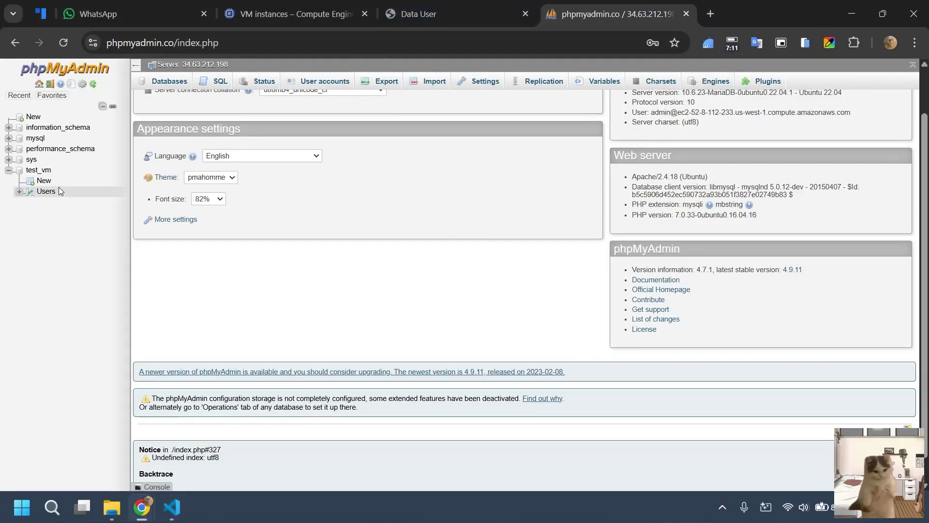
Browse the single row in test_vm's Users table, then go to the Data User page.
left_click(48, 191)
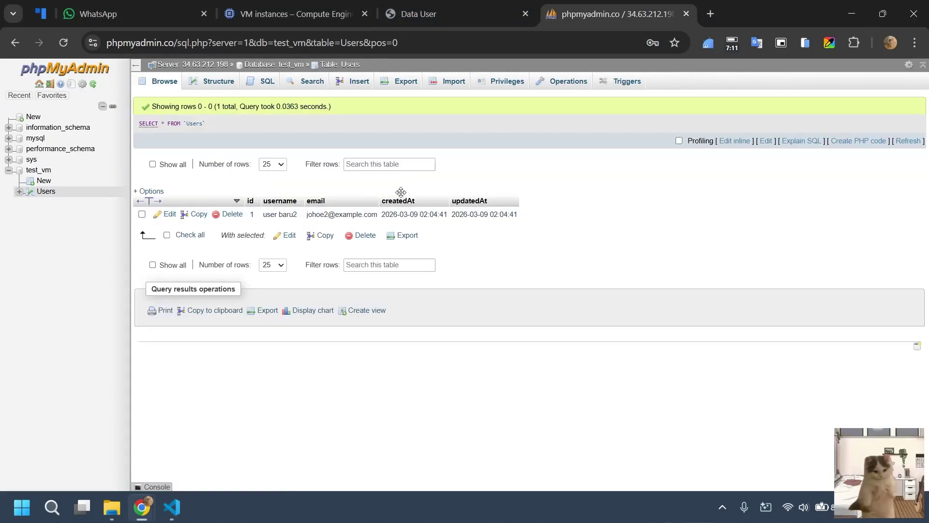
left_click(434, 11)
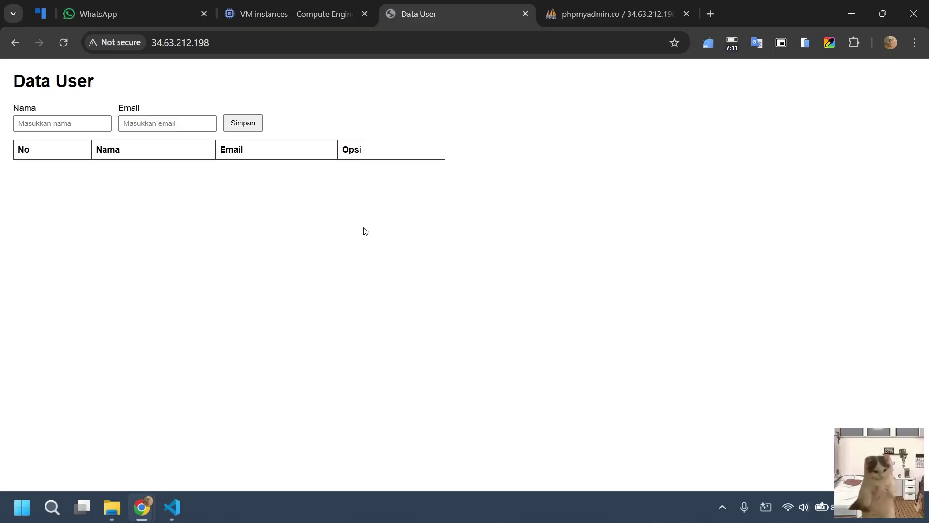
Reload the Data User page and accept 3000 as the backend port.
left_click(64, 43)
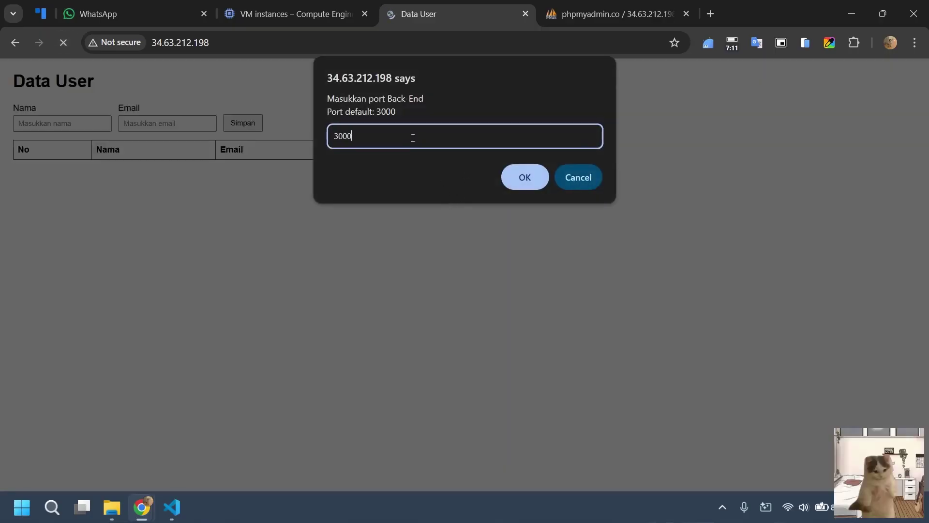
key("Return")
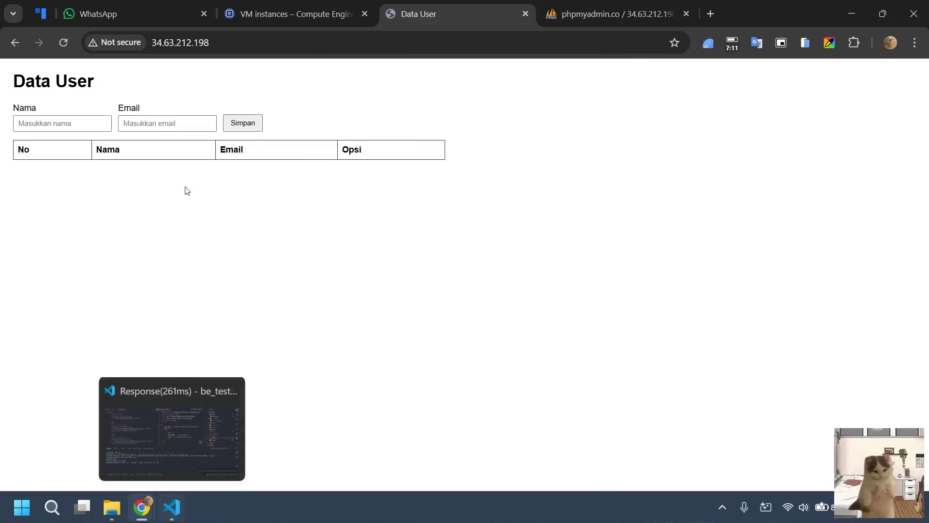
Bring the SSH terminal forward and clear it.
mouse_move(139, 513)
left_click(201, 439)
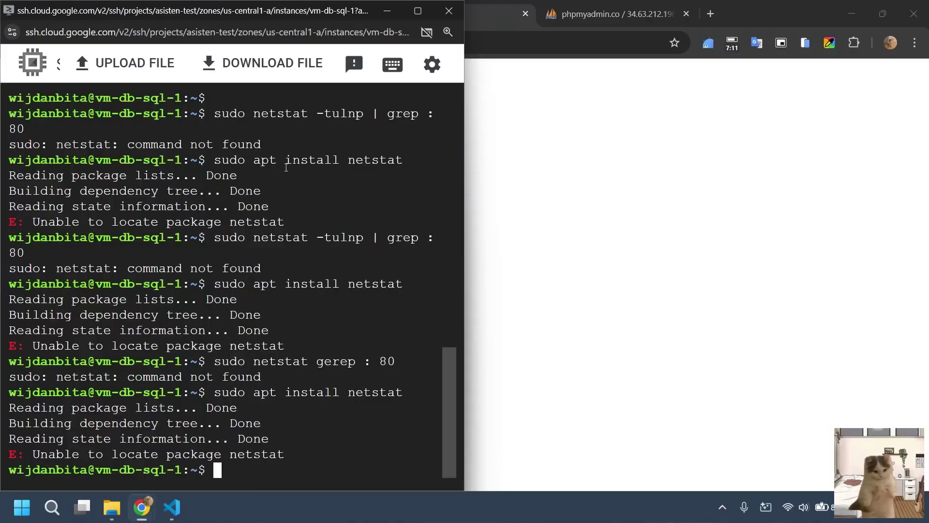
scroll(328, 432, "up", 10)
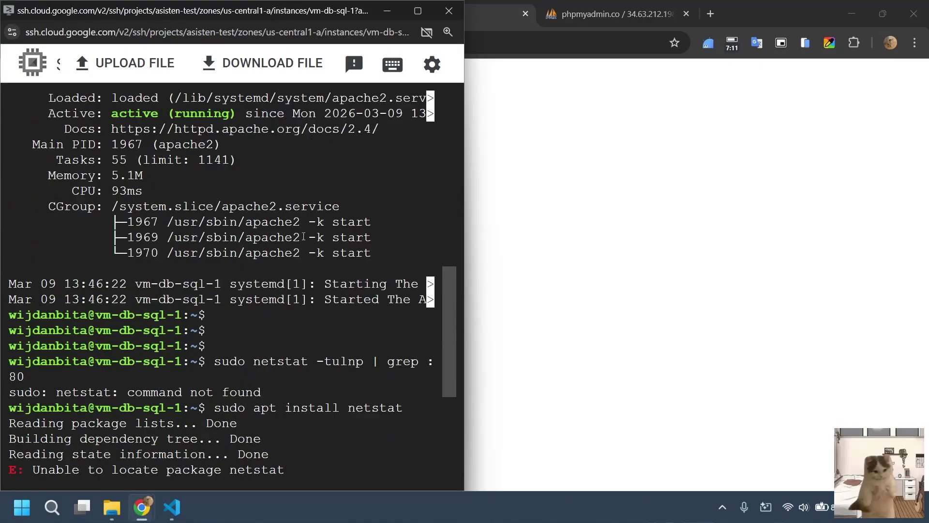
scroll(290, 258, "down", 10)
type("clear")
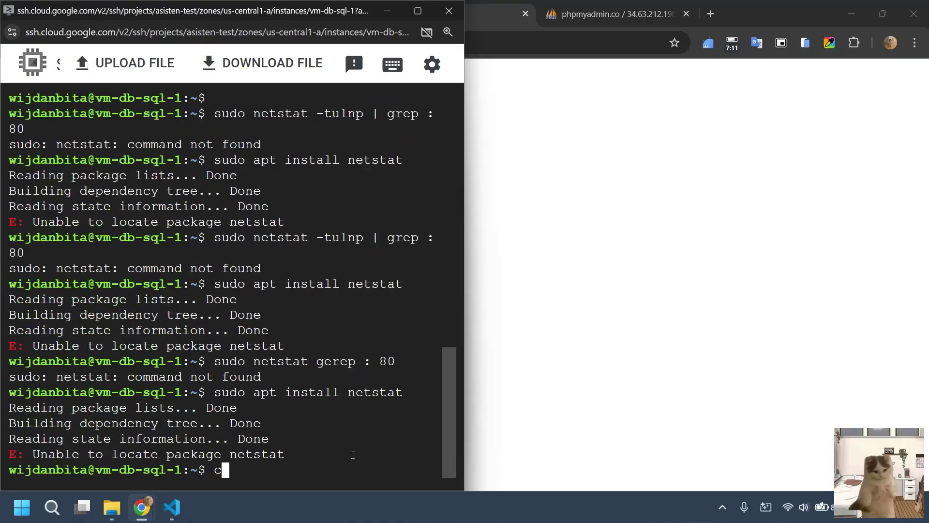
key("Return")
left_click(647, 245)
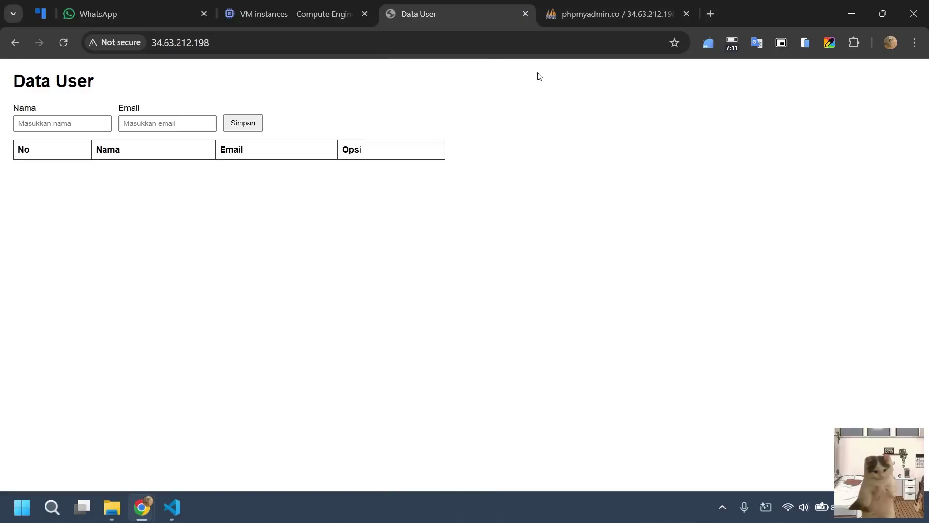
key("alt+Tab")
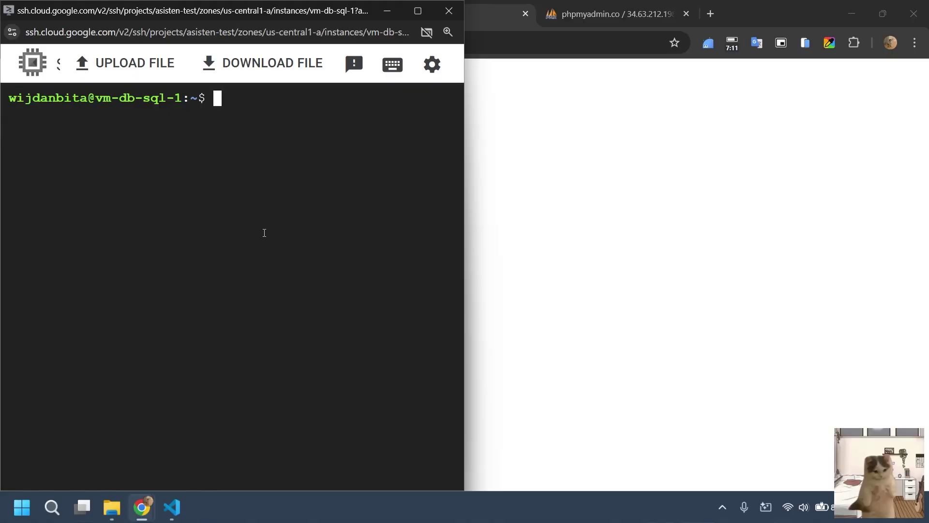
Change to /var/www/html, clear, and list its files: README.md, index.html, index.js.
type("cd var")
key("BackSpace")
key("BackSpace")
key("BackSpace")
key("BackSpace")
type("/var/www/")
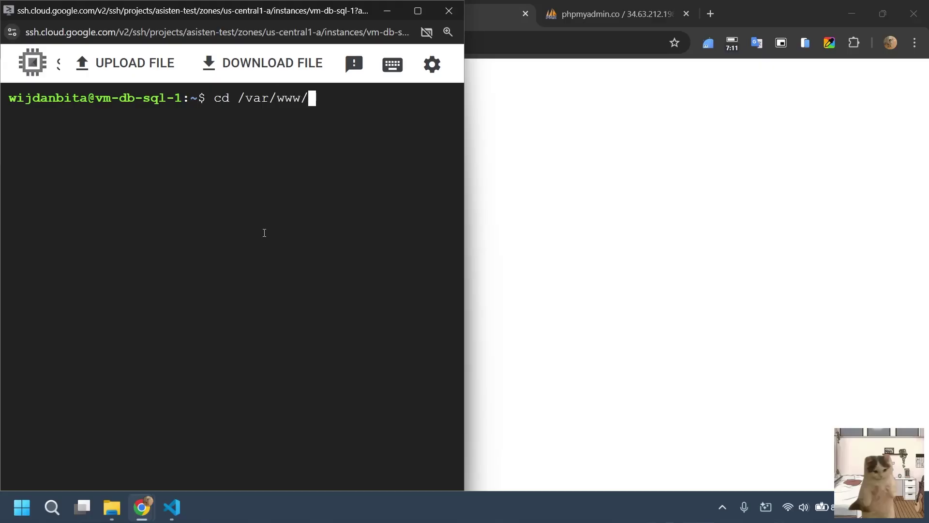
type("html/")
key("Return")
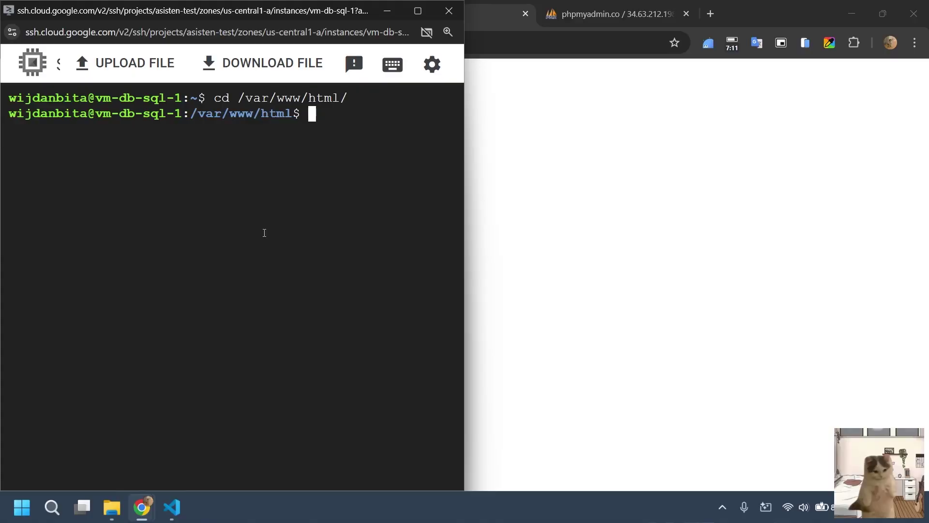
type("clear")
key("Return")
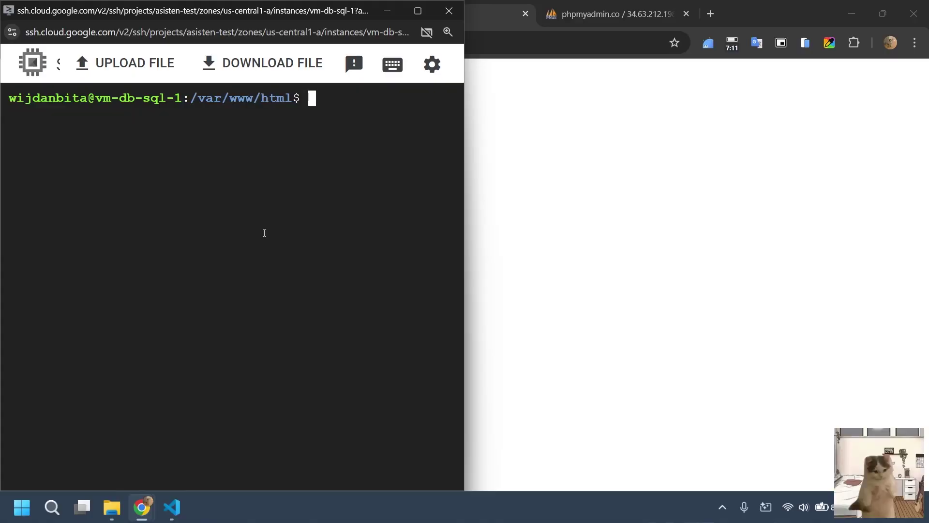
type("ls")
key("Return")
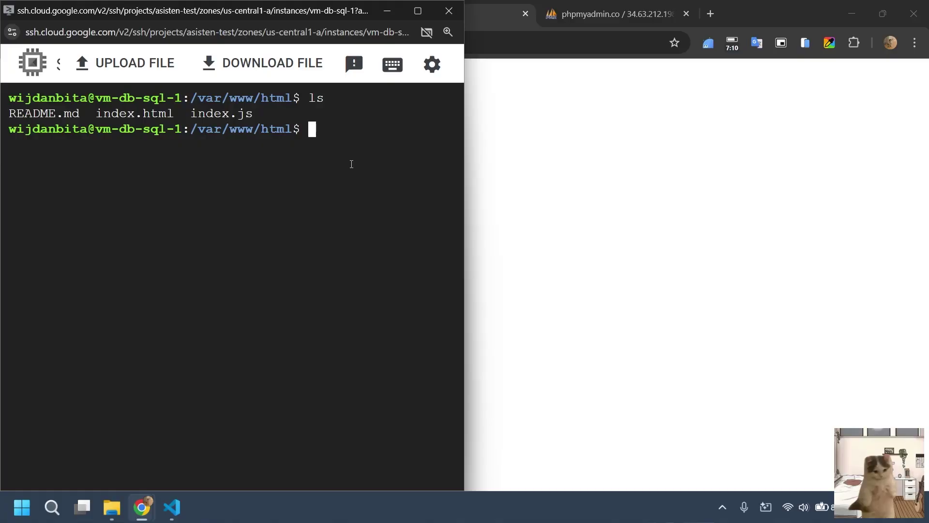
type("sudo nano ")
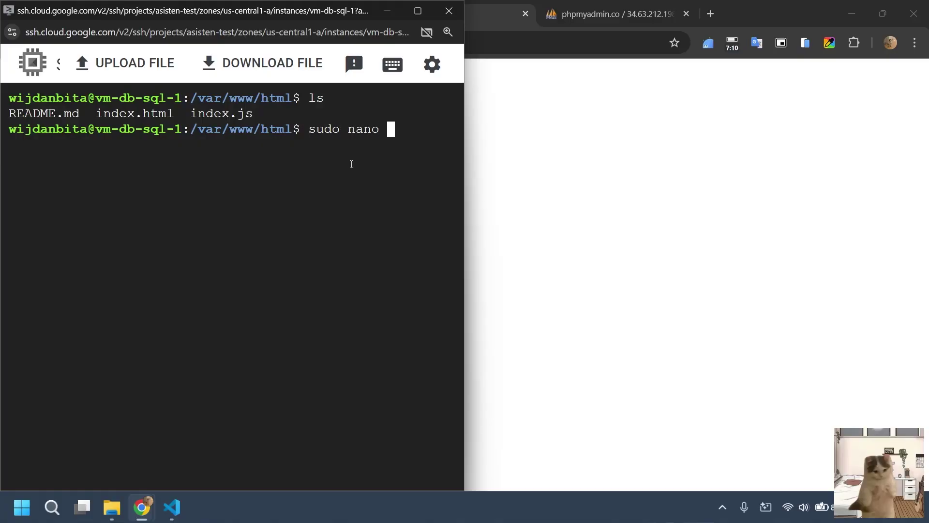
type("index.js")
Open index.js with sudo nano and delete localhost from the getApiBase URL.
key("Return")
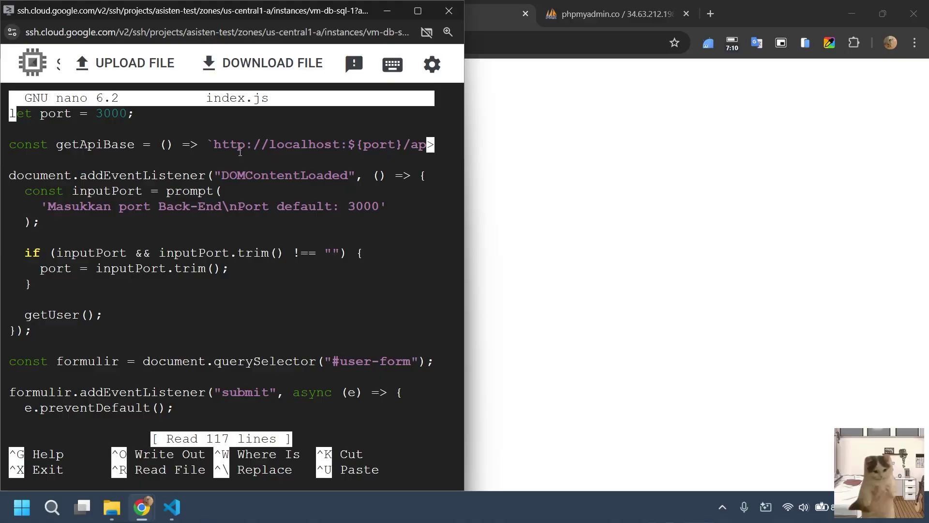
key("Down")
key("Down")
key("Right")
key("Right")
key("Right")
key("Right")
key("Right")
key("Right")
key("Right")
key("Right")
key("Right")
key("Right")
key("Right")
key("Right")
key("Right")
key("Right")
key("Right")
key("Right")
key("Right")
key("Right")
key("Right")
key("Right")
key("Right")
key("Right")
key("Right")
key("Right")
key("Right")
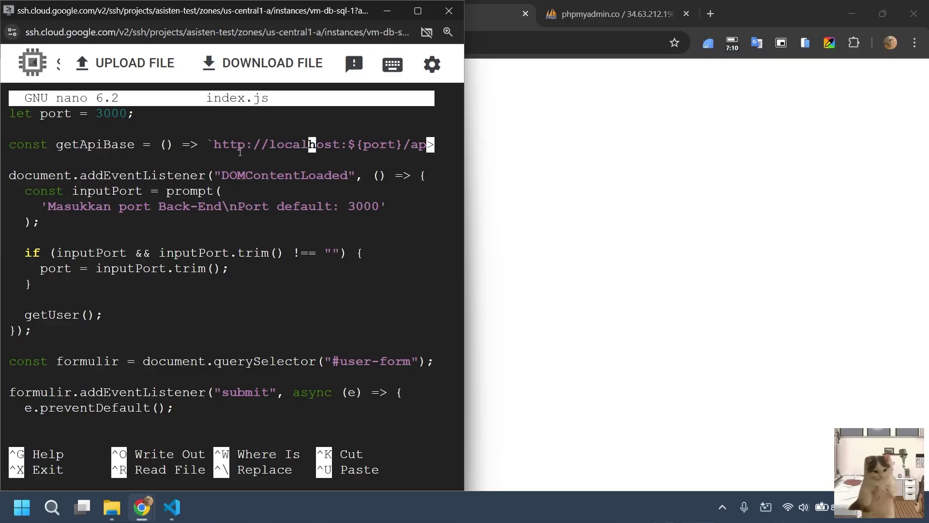
key("Right")
key("Right")
key("Right")
key("Right")
key("BackSpace")
key("BackSpace")
key("BackSpace")
key("BackSpace")
key("BackSpace")
key("BackSpace")
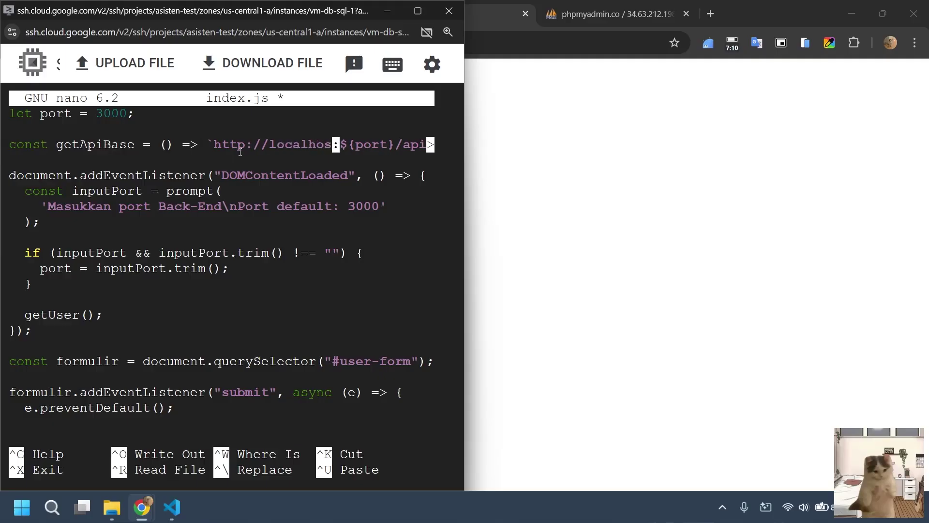
key("BackSpace")
key("BackSpace")
key("BackSpace")
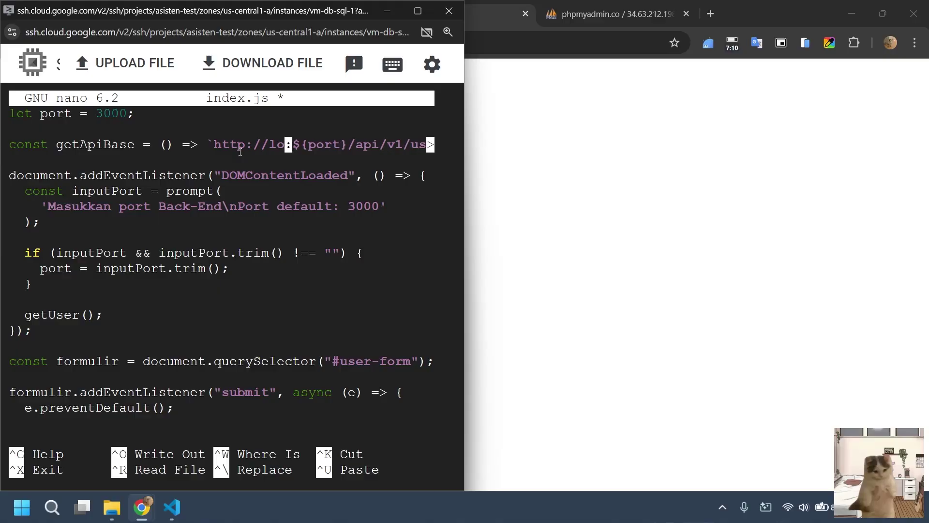
left_click(546, 136)
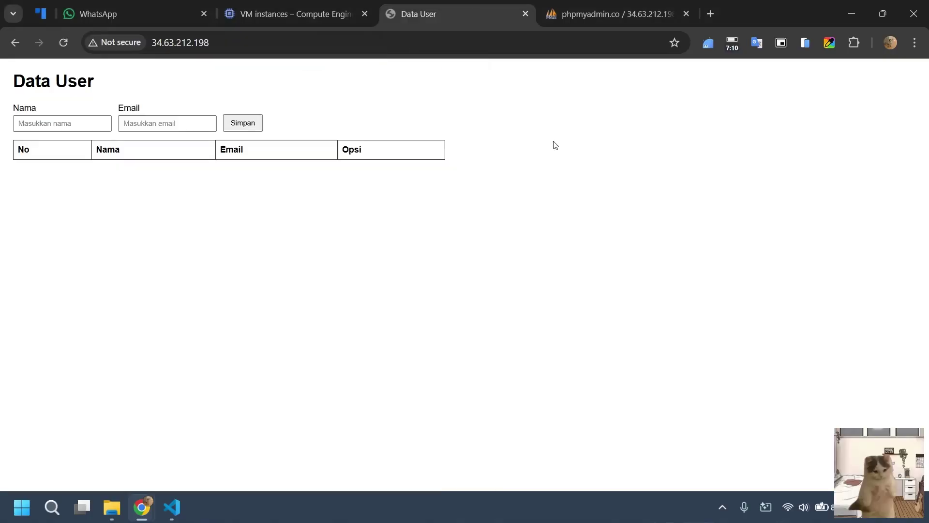
left_click(298, 14)
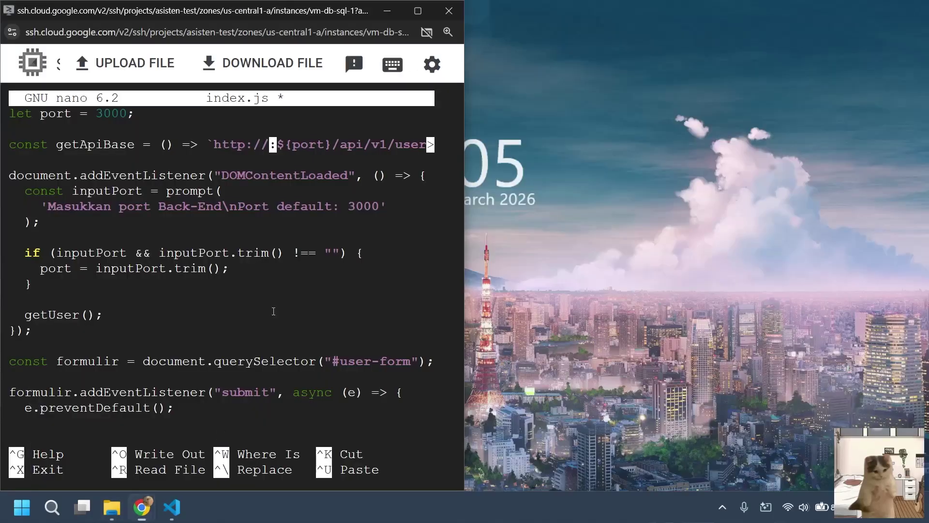
left_click(207, 425)
type("34.63.212.198")
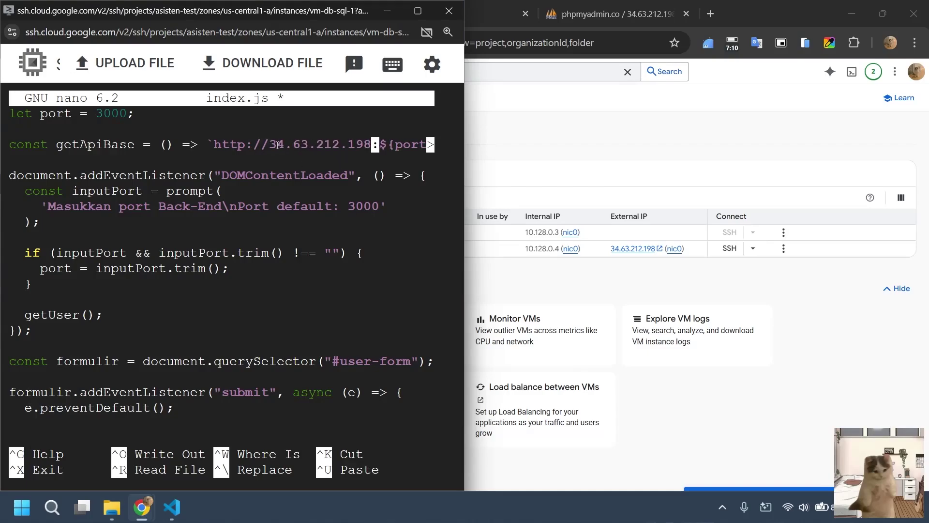
left_click_drag(277, 146, 371, 145)
left_click(232, 286)
left_click(406, 12)
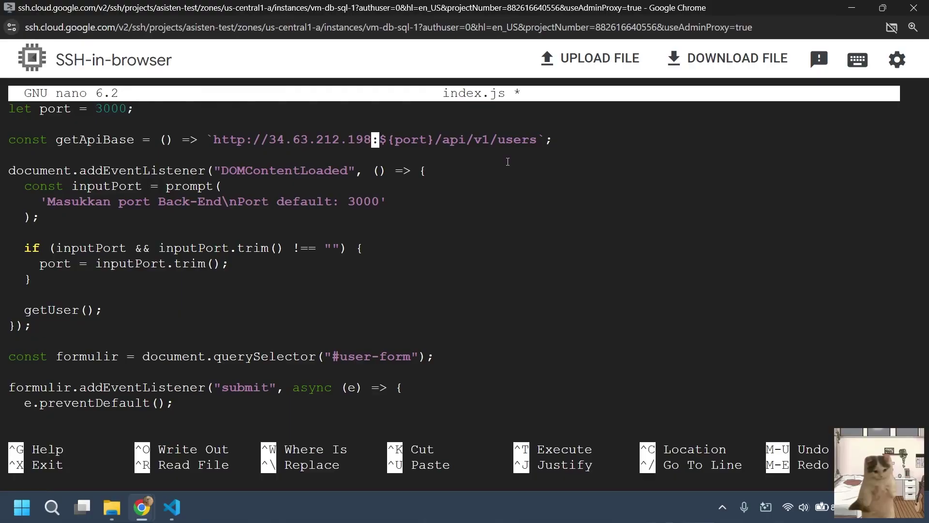
key("Down")
key("Down")
key("Down")
key("Down")
key("Down")
key("Down")
key("Down")
key("Down")
key("Down")
key("Down")
key("Down")
key("Down")
key("Down")
key("Down")
key("Down")
key("Down")
key("Down")
key("Down")
key("Down")
key("Down")
key("Down")
key("Down")
key("Down")
key("Down")
key("Down")
key("Down")
key("Down")
key("Down")
key("Down")
key("Down")
key("Down")
key("Down")
key("Down")
key("Down")
key("Down")
key("Down")
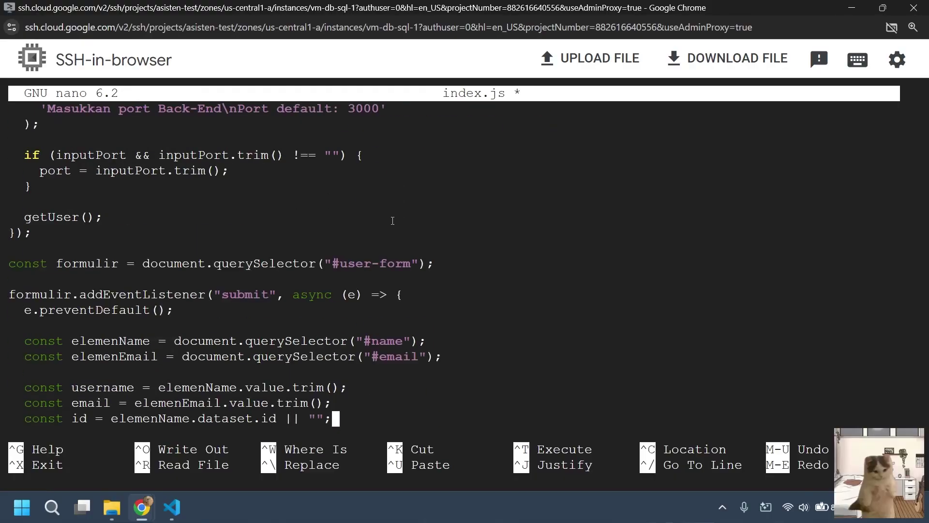
key("Down")
key("Down")
key("Down")
key("Down")
key("Down")
key("Down")
key("Down")
key("Down")
key("Down")
key("Down")
key("Down")
key("Down")
key("Down")
key("Down")
key("Down")
key("Down")
key("Down")
key("Down")
key("Down")
key("Down")
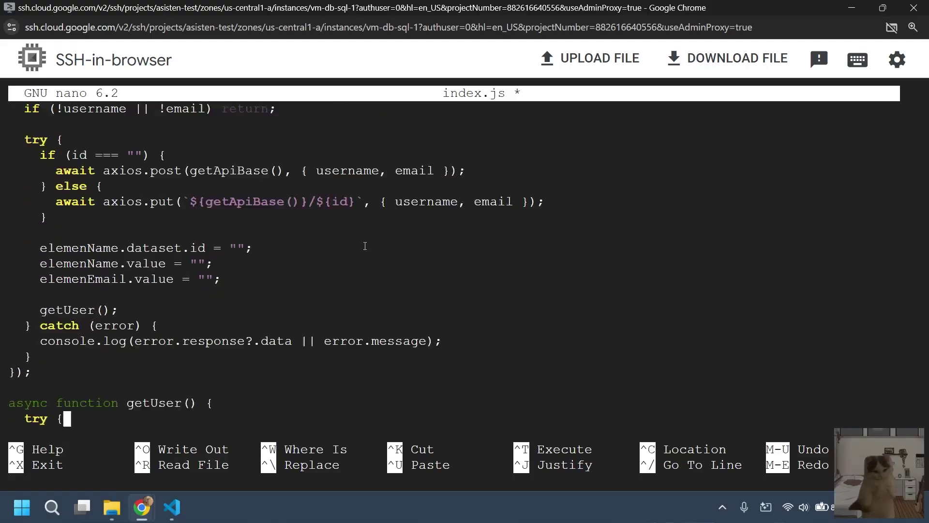
key("Down")
key("Down")
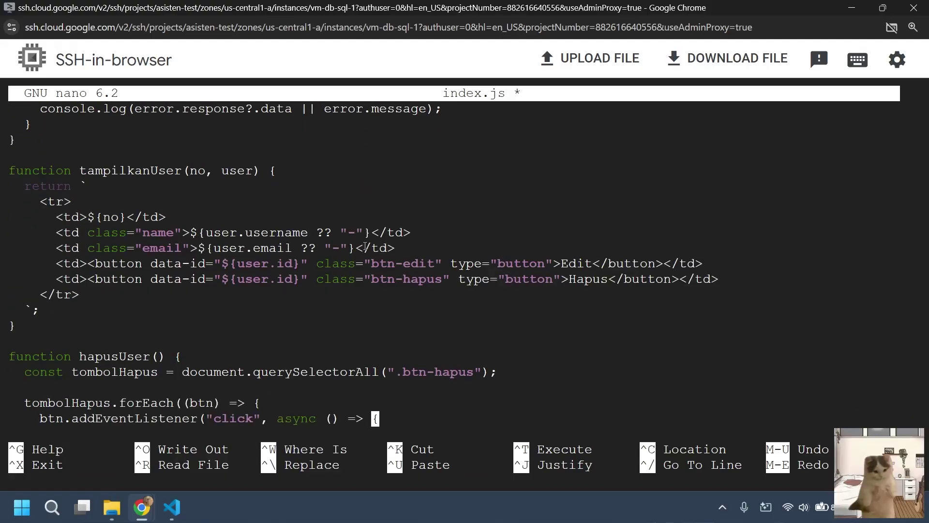
key("Down")
key("Down")
key("Down")
key("Down")
key("Down")
key("Down")
key("Down")
key("Down")
key("Down")
key("Down")
key("Down")
key("Down")
key("Down")
key("Down")
key("Down")
key("Down")
key("Down")
key("Down")
key("Down")
key("Down")
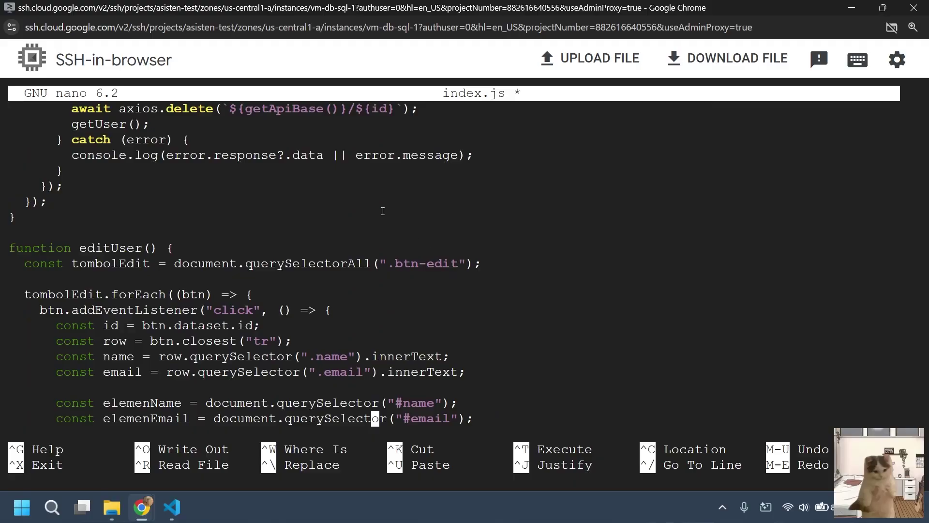
key("Down")
key("Down")
key("Down")
key("Down")
key("Down")
key("Down")
key("Down")
key("Down")
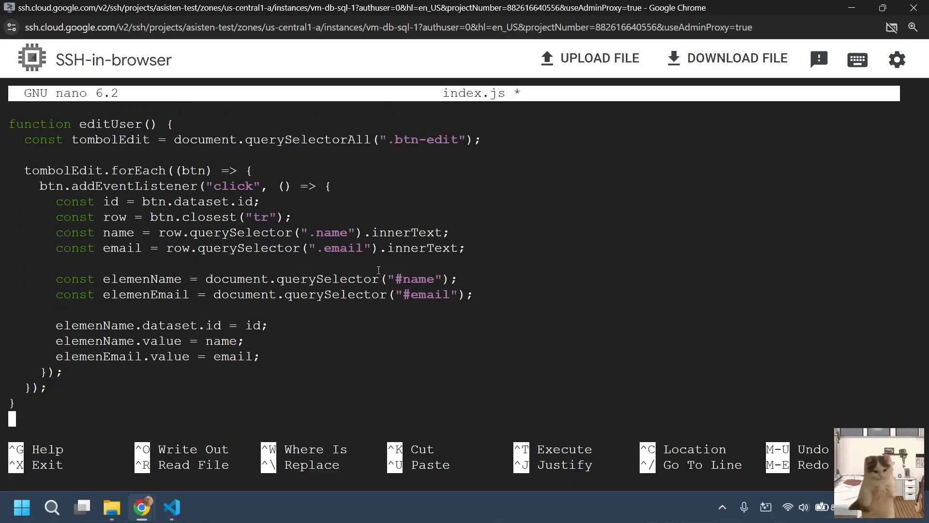
key("Up")
key("Up")
key("Up")
key("Up")
key("Up")
key("Up")
key("Up")
key("Up")
key("Up")
key("Up")
key("Up")
key("Up")
key("Up")
key("Up")
key("Up")
key("Up")
key("Up")
key("Up")
key("Up")
key("Up")
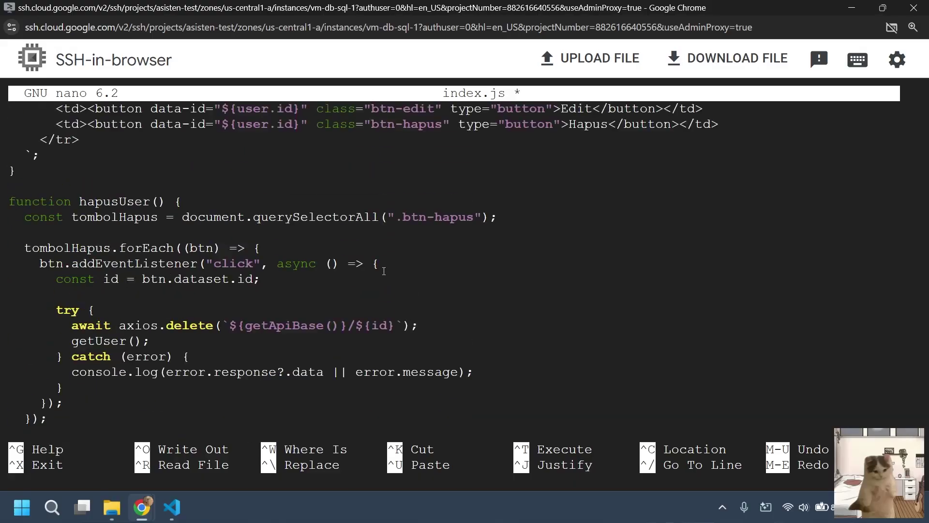
key("Up")
key("Up")
key("Up")
key("Up")
key("Up")
key("Up")
key("Up")
key("Up")
key("Up")
key("Up")
key("Up")
key("Up")
key("Up")
key("Up")
key("Up")
key("Up")
key("Up")
key("Up")
key("Up")
key("Up")
scroll(385, 272, "up", 15)
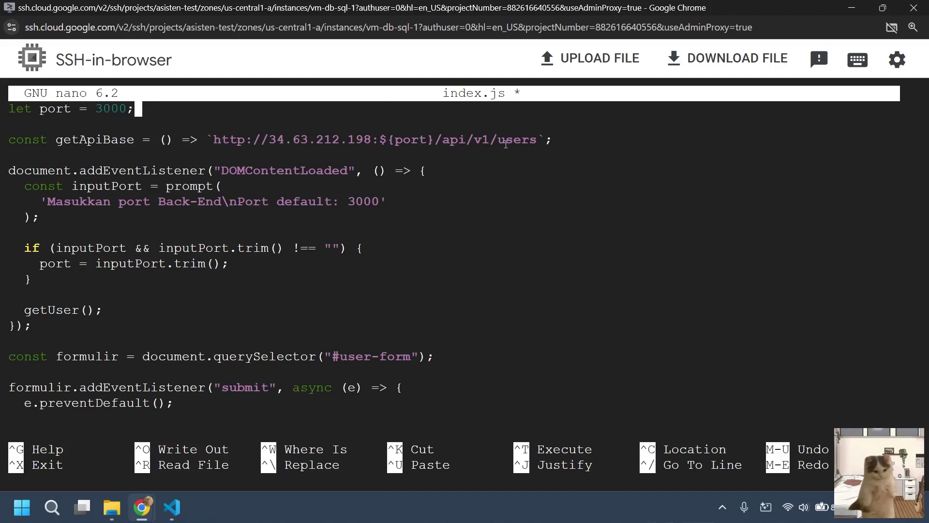
key("Down")
key("Down")
key("Right")
key("Right")
key("Right")
key("Right")
key("Right")
key("Right")
key("Right")
Save the modified index.js and exit nano.
key("ctrl+x")
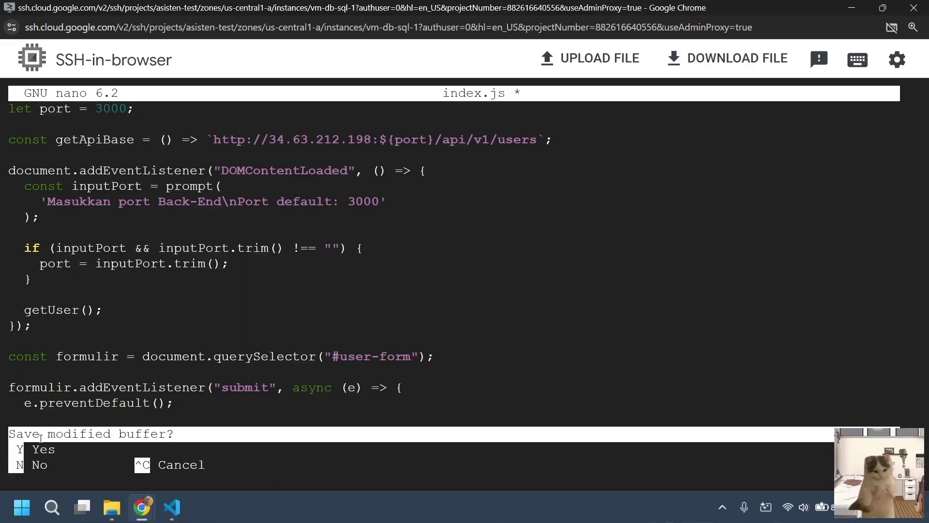
key("y")
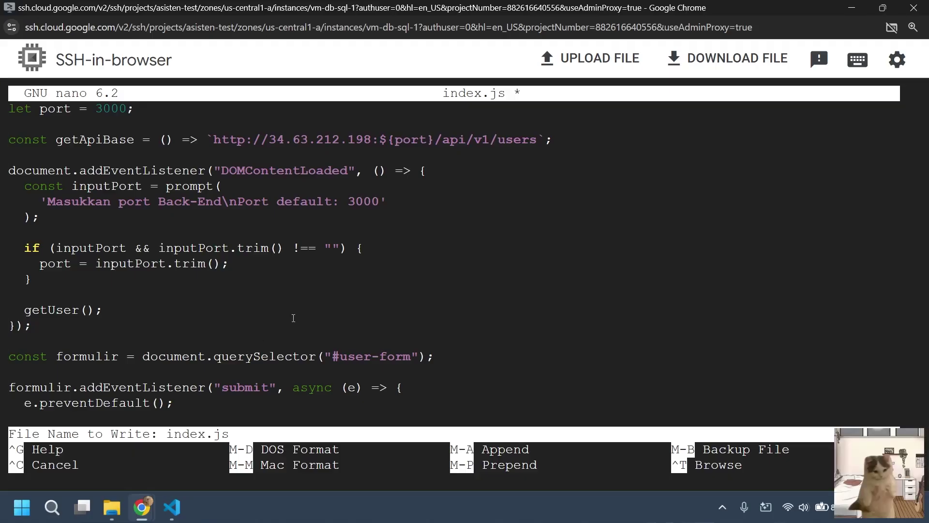
key("Return")
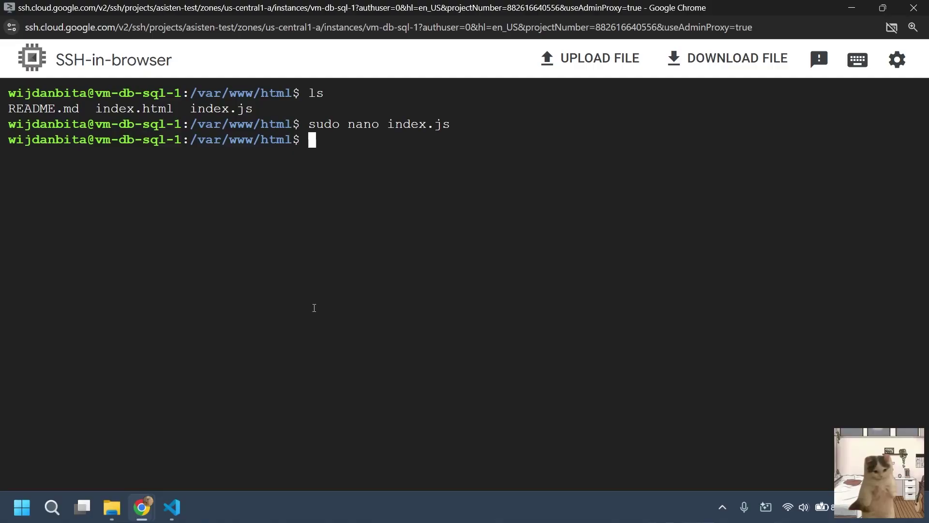
Reopen index.js to verify the saved VM-IP address, then close it.
key("Up")
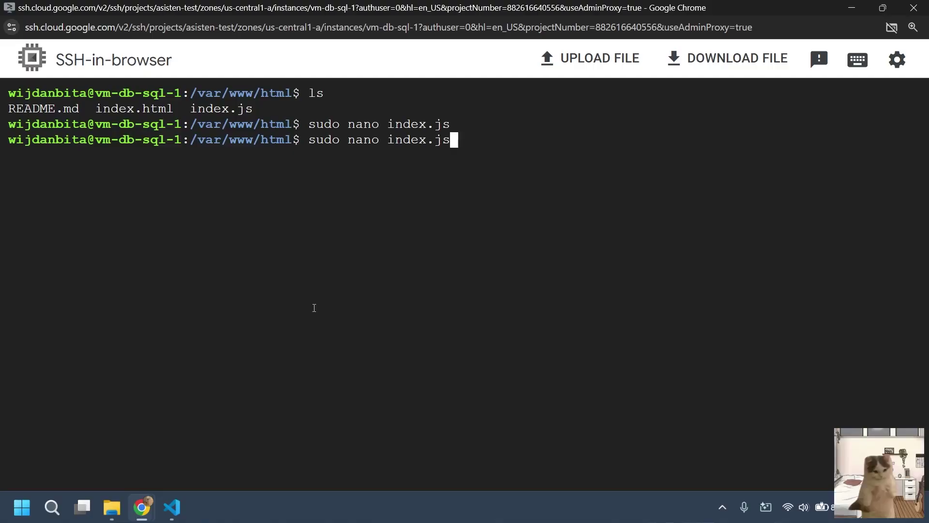
key("Return")
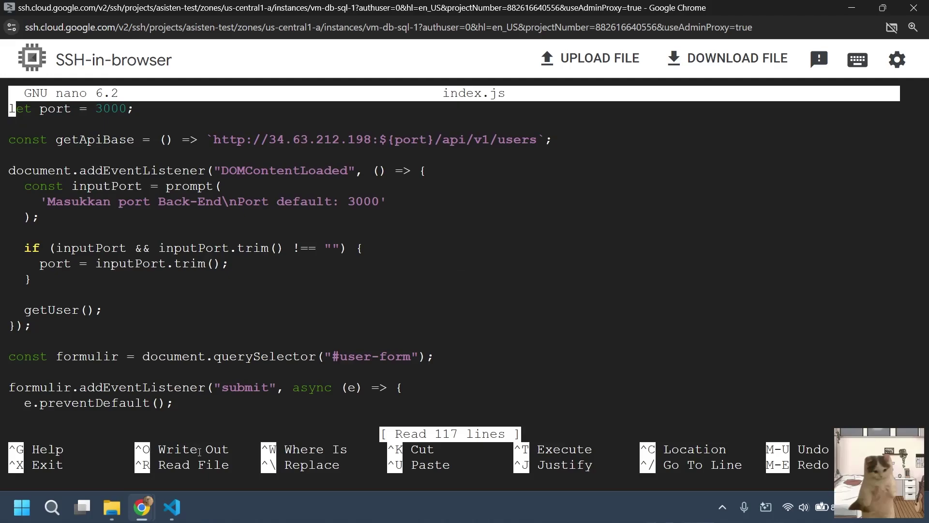
key("ctrl+x")
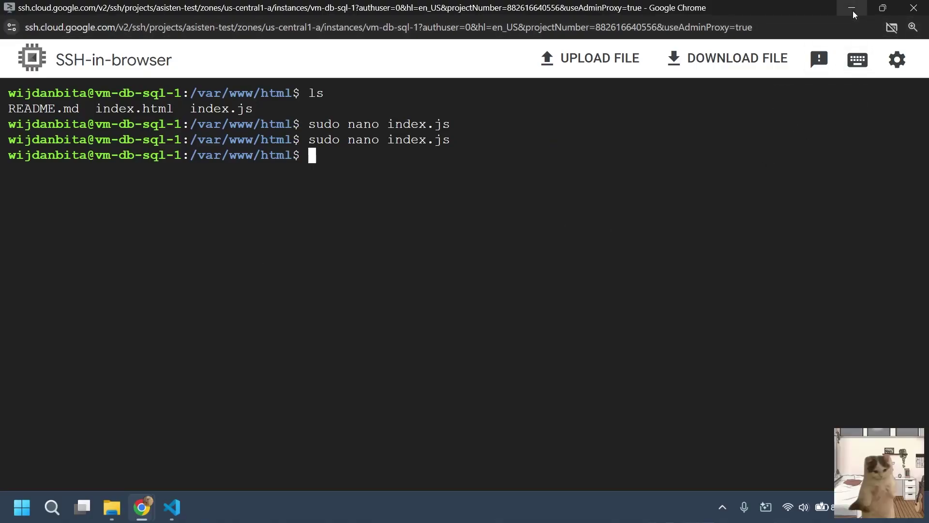
key("alt+Tab")
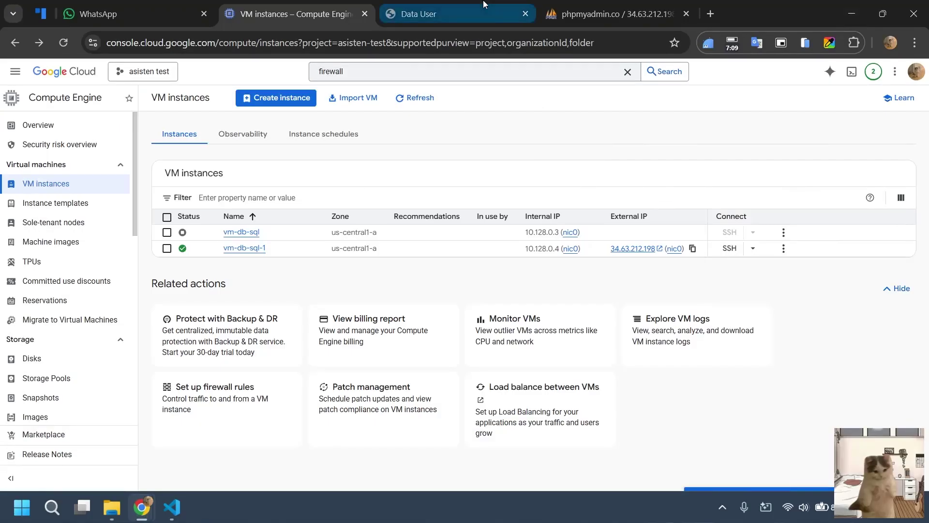
Reload the Data User page, entering 3000 as the backend port.
left_click(419, 13)
key("F5")
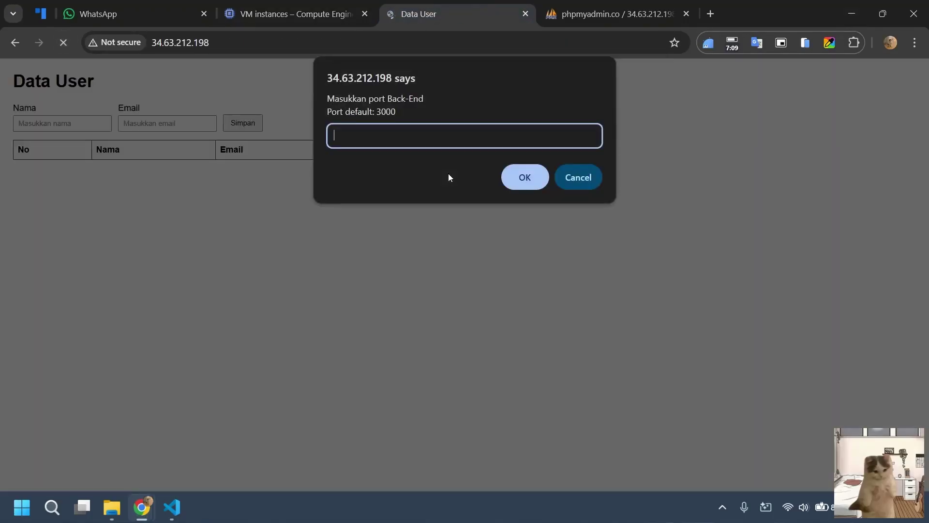
type("3000")
key("Return")
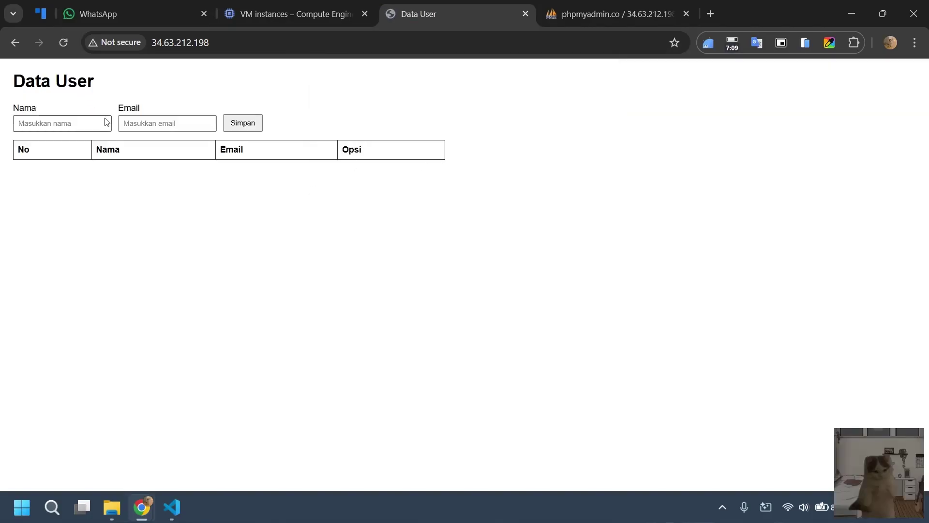
Reload the page again, cancel the port prompt, and switch to the be_testing project in VS Code.
left_click(62, 44)
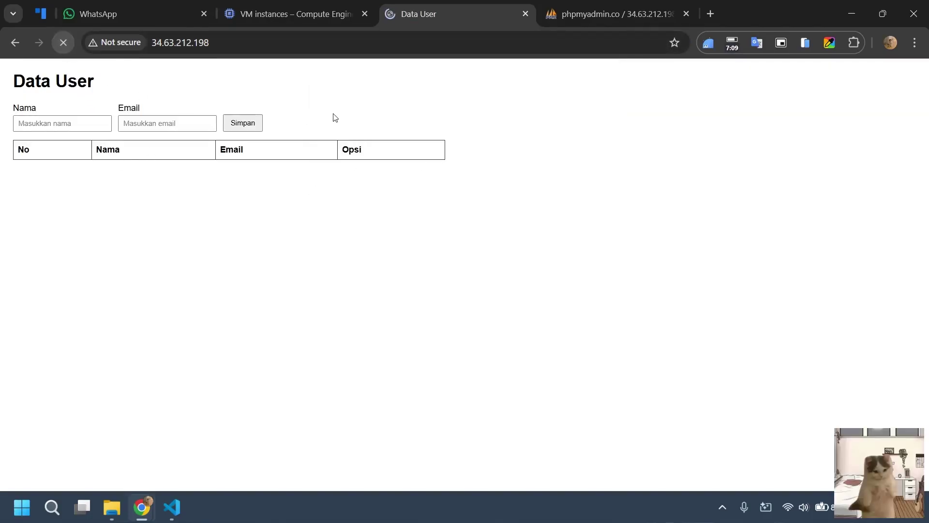
left_click(573, 186)
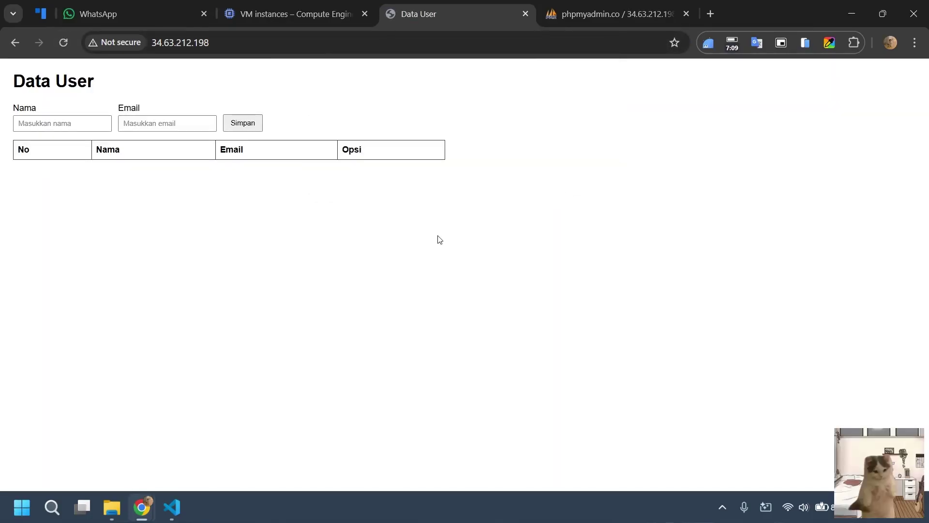
left_click(173, 516)
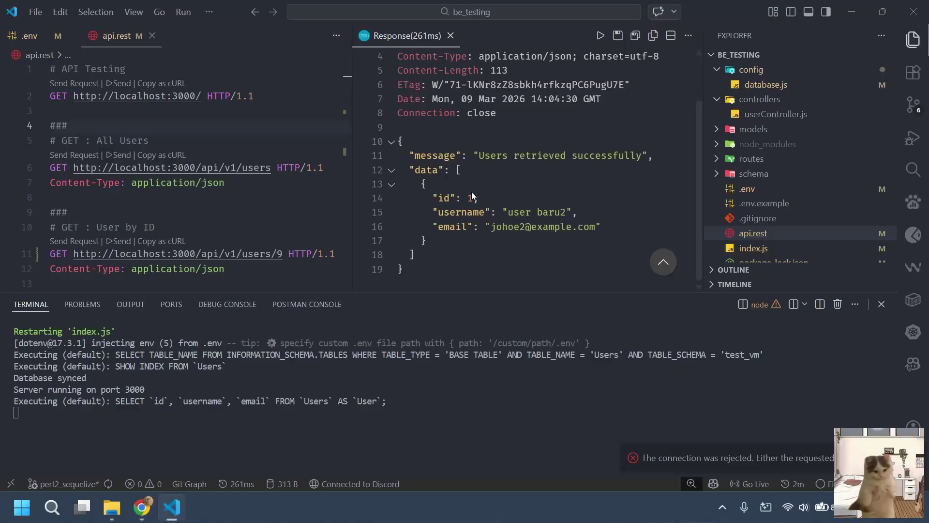
Open the backend's .env file in VS Code.
scroll(233, 191, "down", 5)
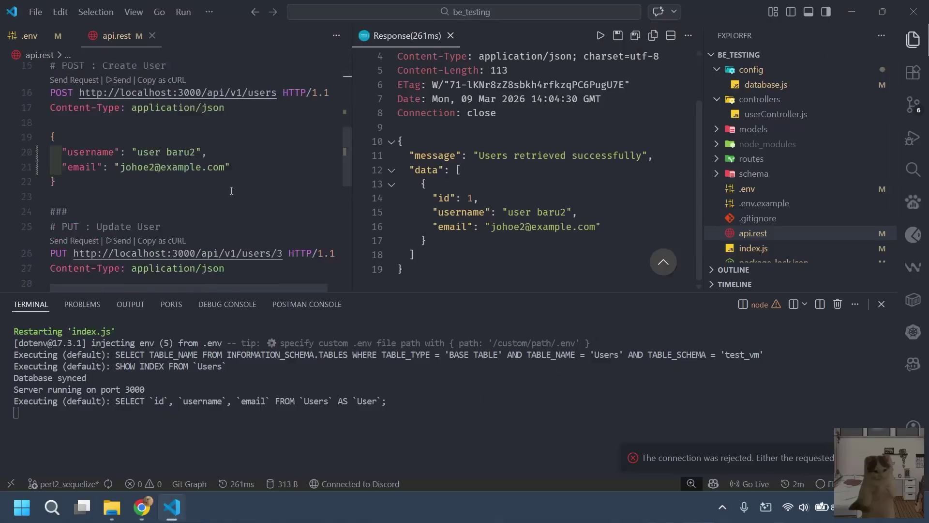
scroll(233, 191, "up", 5)
scroll(455, 179, "up", 2)
scroll(459, 190, "down", 1)
scroll(459, 190, "down", 1)
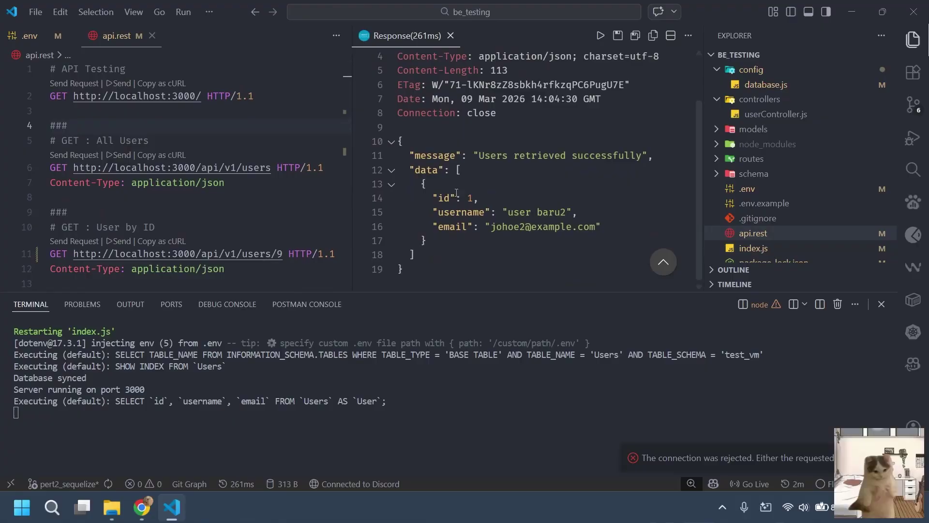
scroll(459, 189, "up", 3)
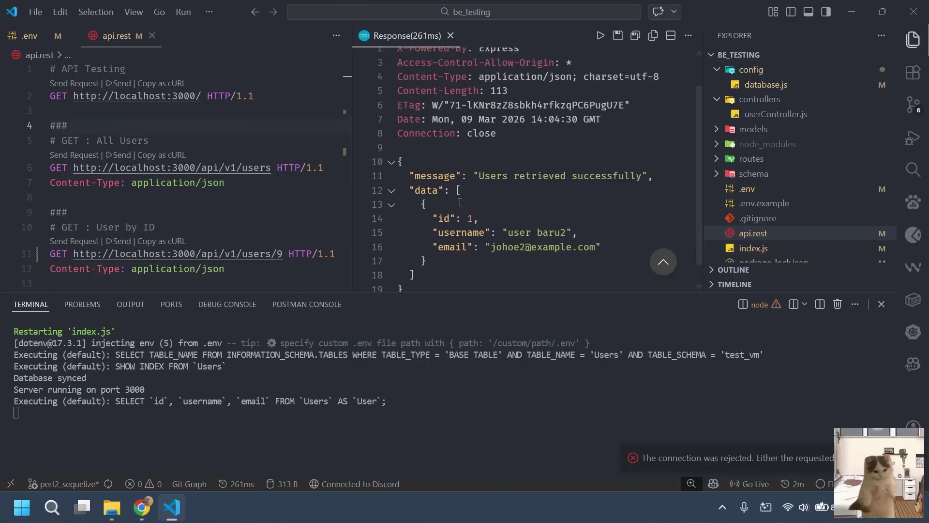
left_click(29, 36)
Check the DB password and DB_HOST=34.63.212.198 values, then open File Explorer on be_testing.
double_click(120, 200)
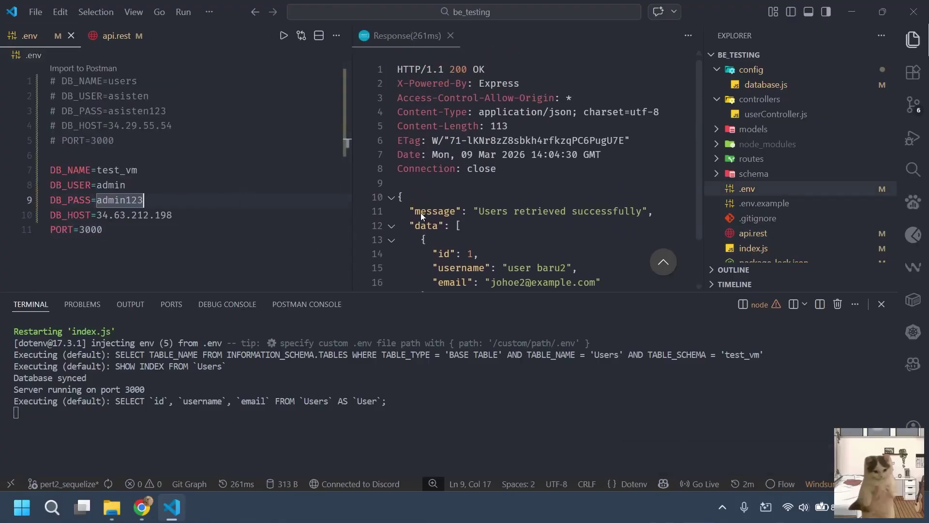
left_click_drag(154, 126, 167, 126)
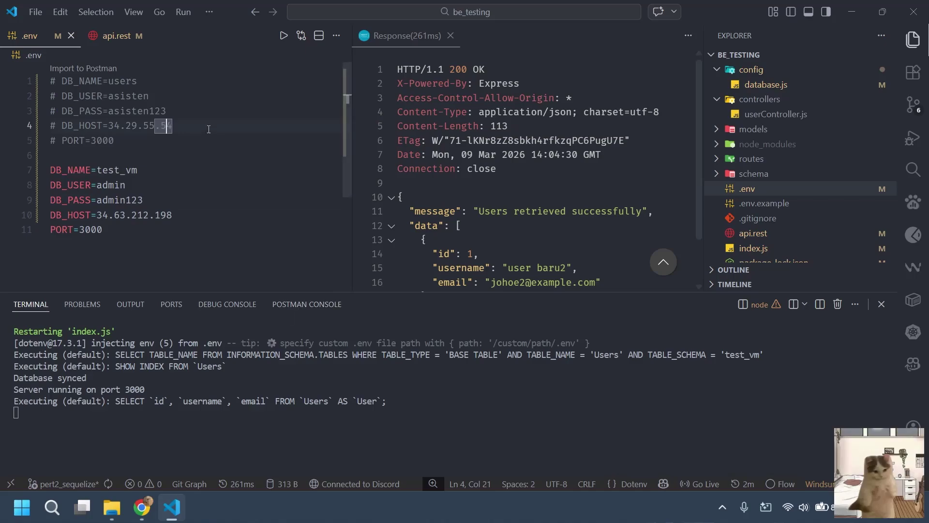
left_click(546, 118)
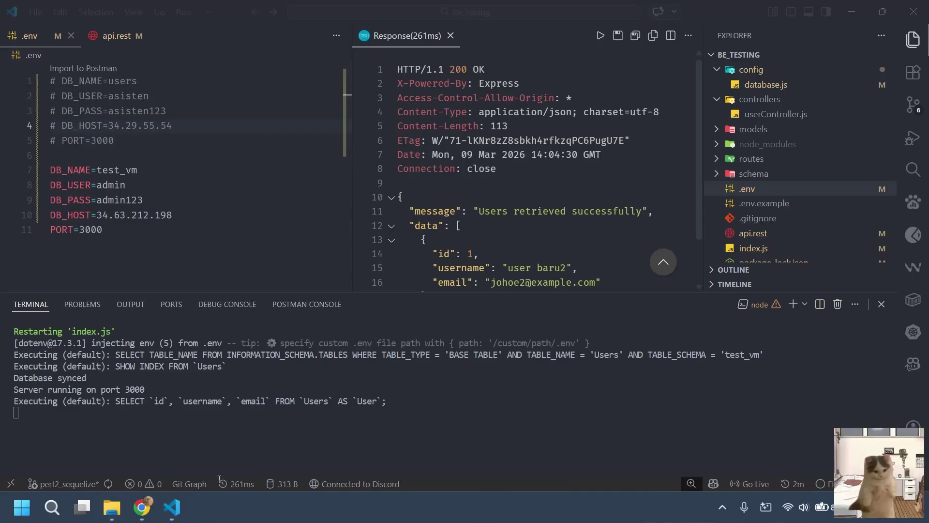
left_click(113, 506)
left_click(311, 81)
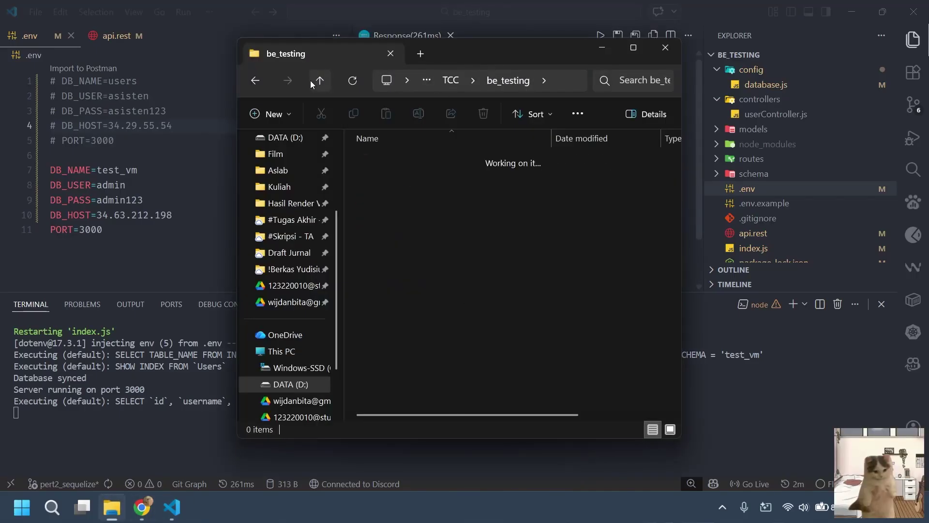
double_click(403, 187)
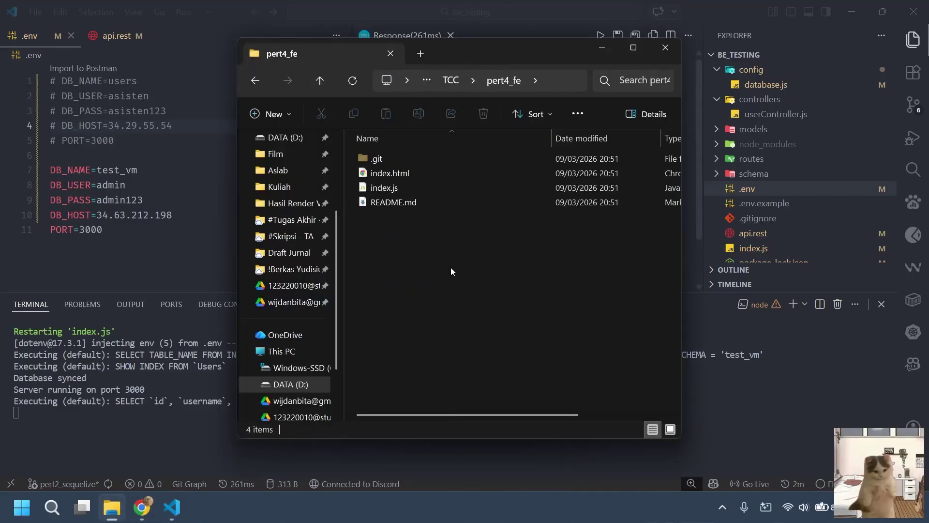
right_click(451, 268)
left_click(496, 411)
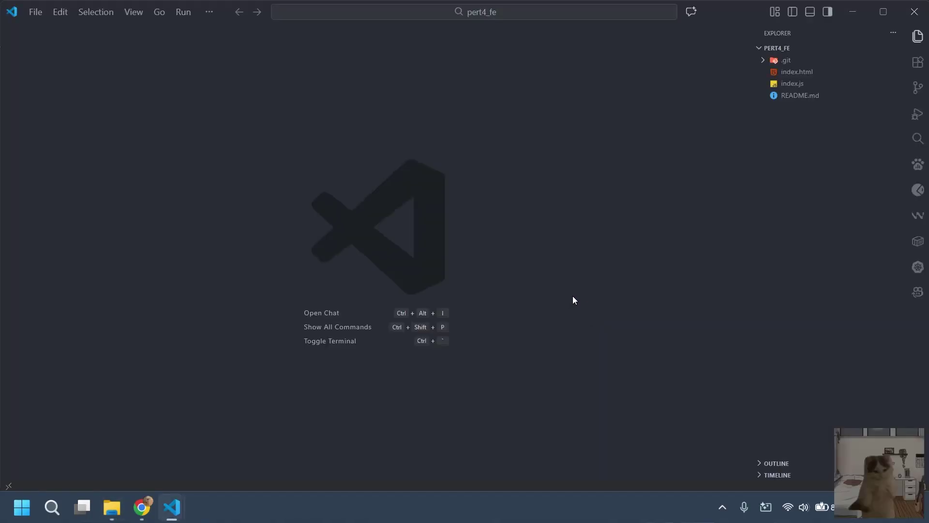
left_click(797, 72)
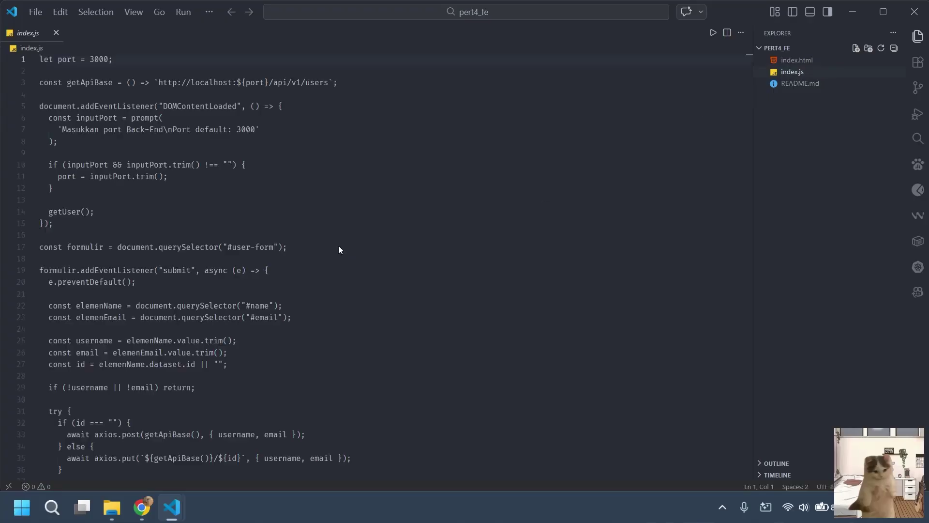
left_click(304, 165)
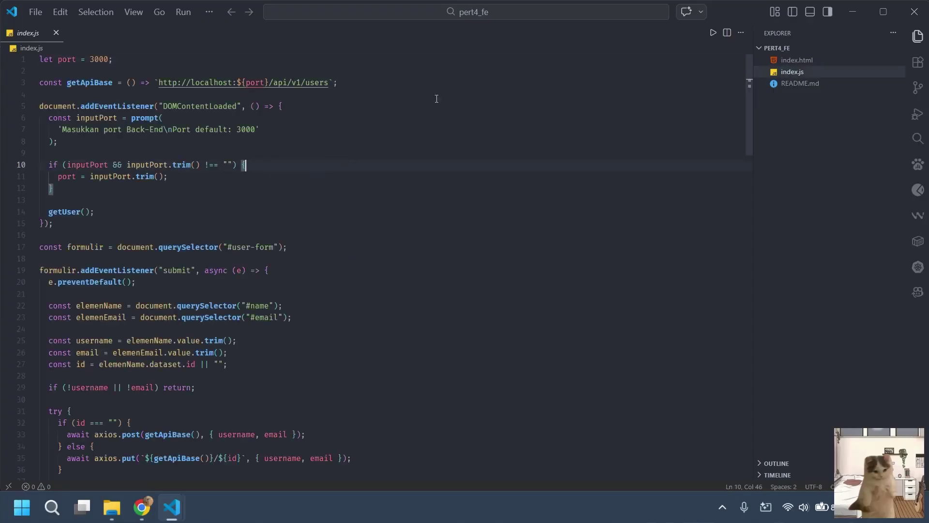
scroll(282, 279, "down", 14)
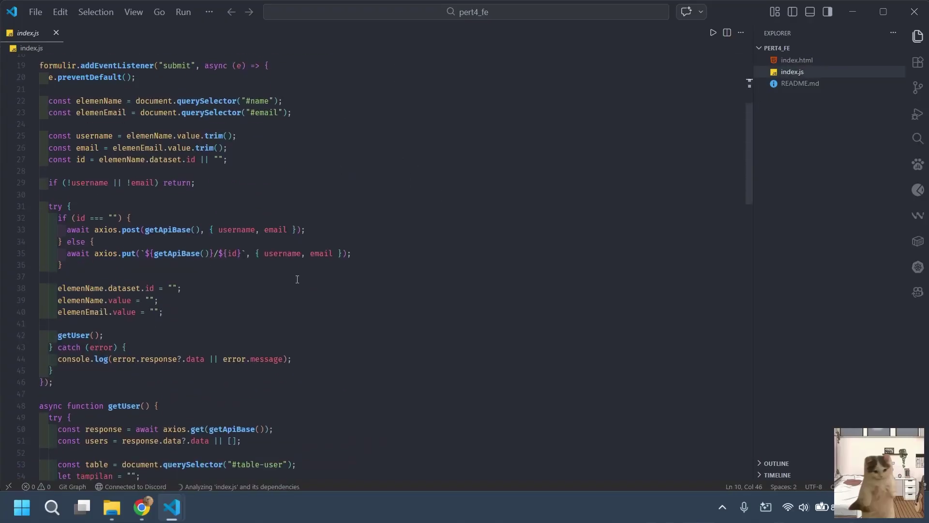
scroll(282, 279, "down", 7)
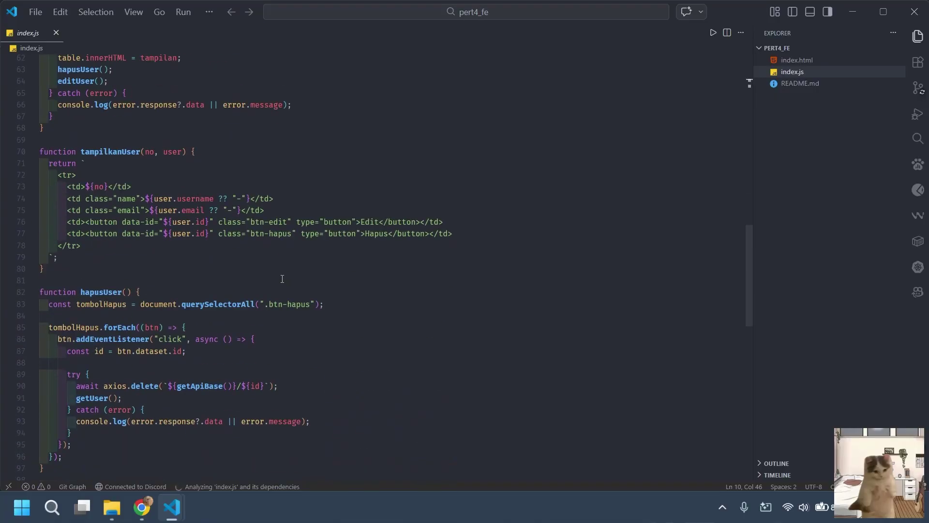
scroll(282, 279, "down", 7)
scroll(283, 279, "up", 7)
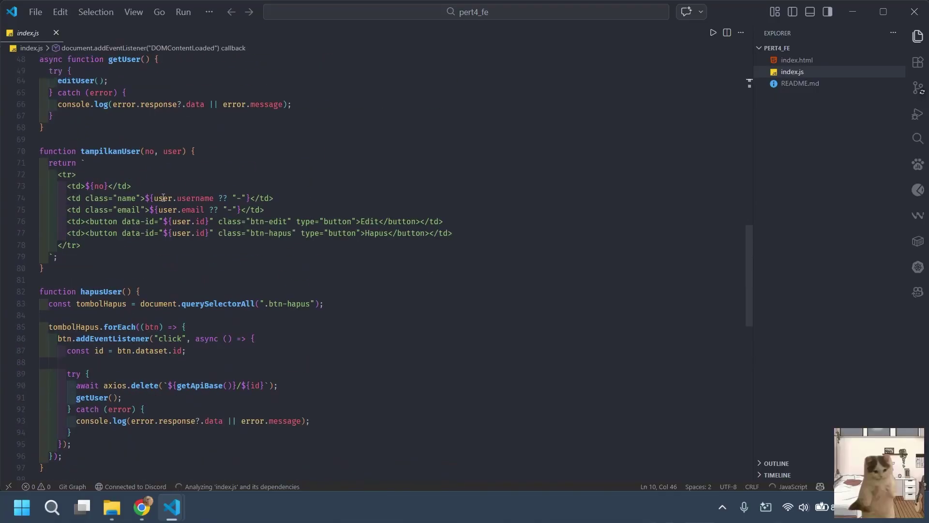
scroll(284, 347, "up", 9)
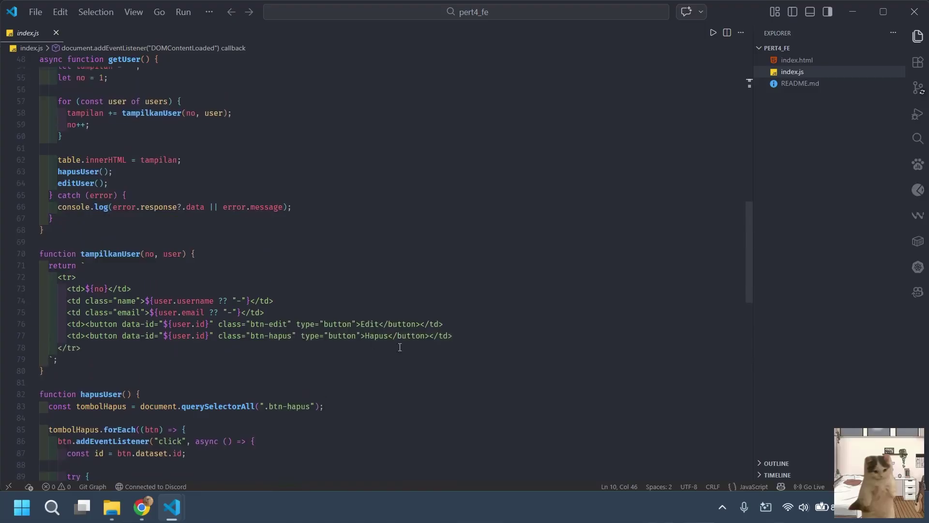
scroll(284, 347, "up", 12)
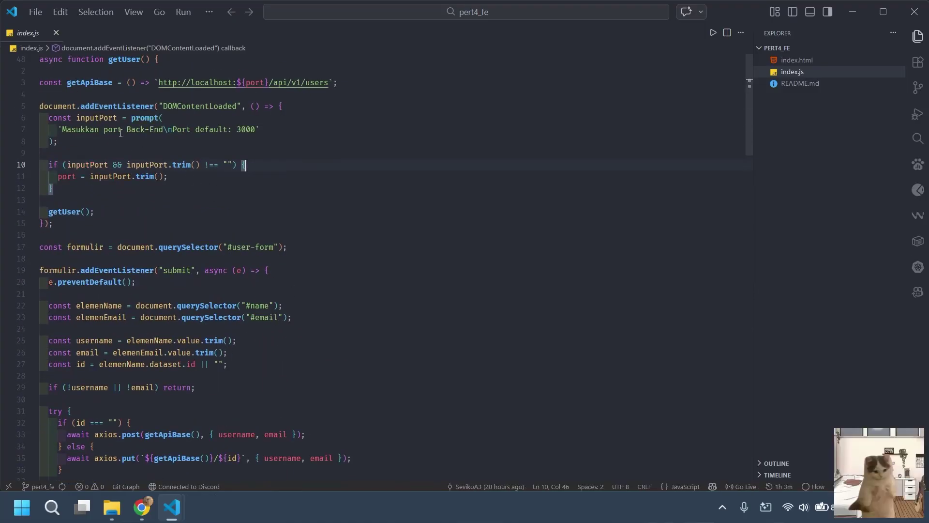
left_click(205, 106)
left_click(328, 82)
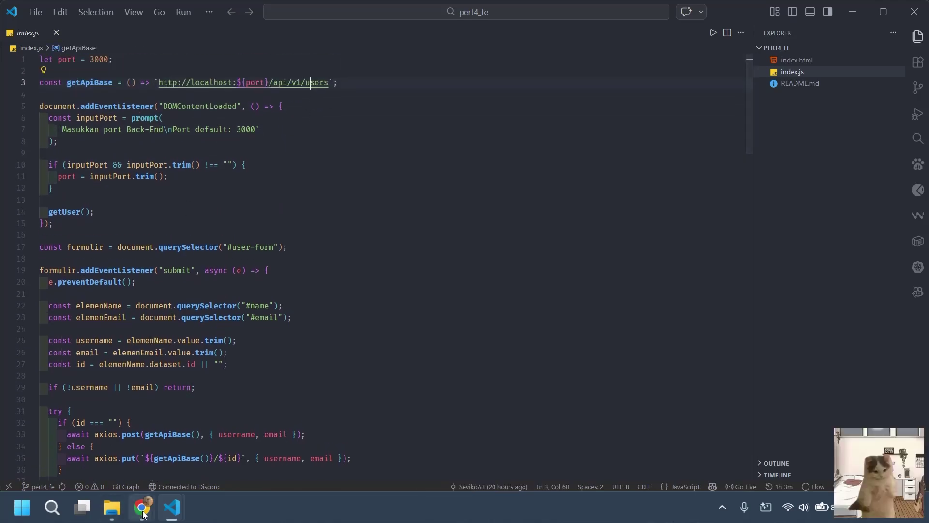
Open index.js on the VM with sudo nano and inspect the API base address line.
mouse_move(141, 507)
left_click(218, 417)
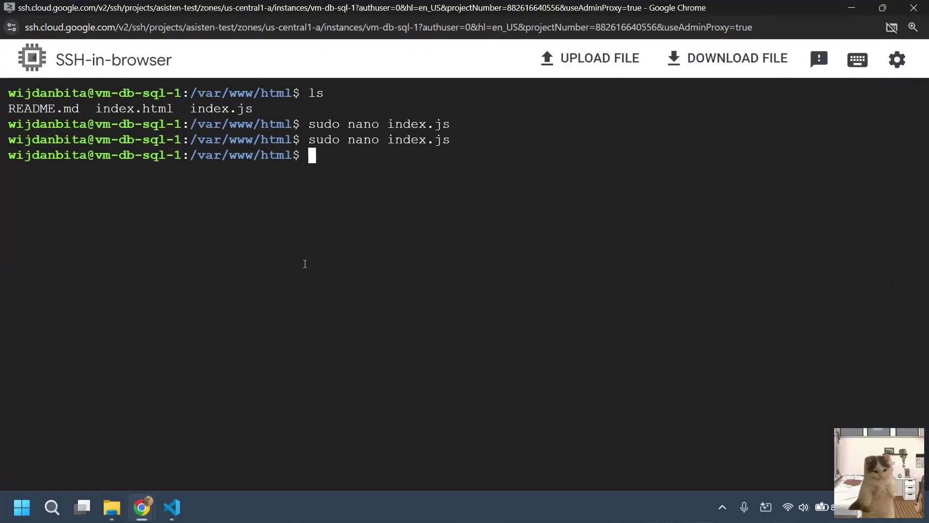
key("Up")
key("Return")
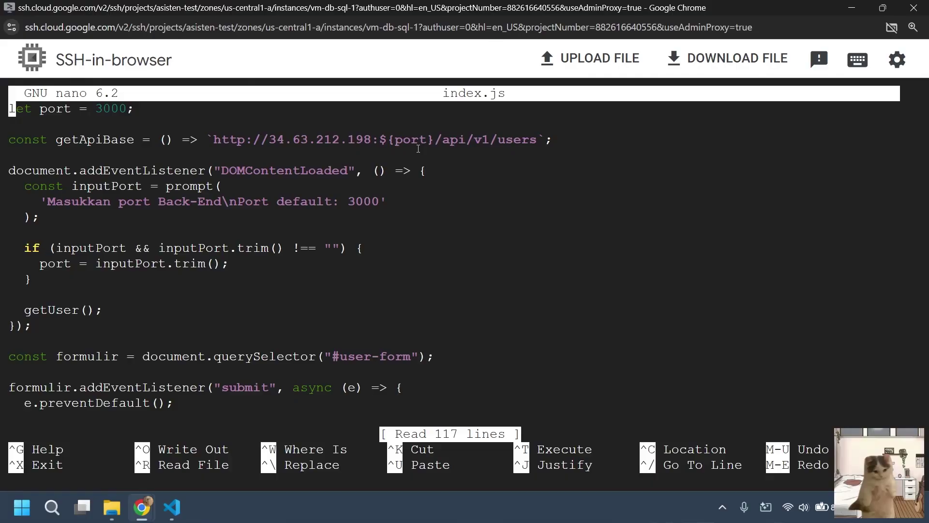
key("Down")
key("Down")
key("Right")
key("Right")
key("Right")
key("Right")
key("Right")
key("Right")
key("Right")
key("Right")
key("Right")
key("Right")
key("Right")
key("Right")
key("Right")
key("Right")
key("Right")
key("Right")
key("Right")
key("Right")
key("Right")
key("Right")
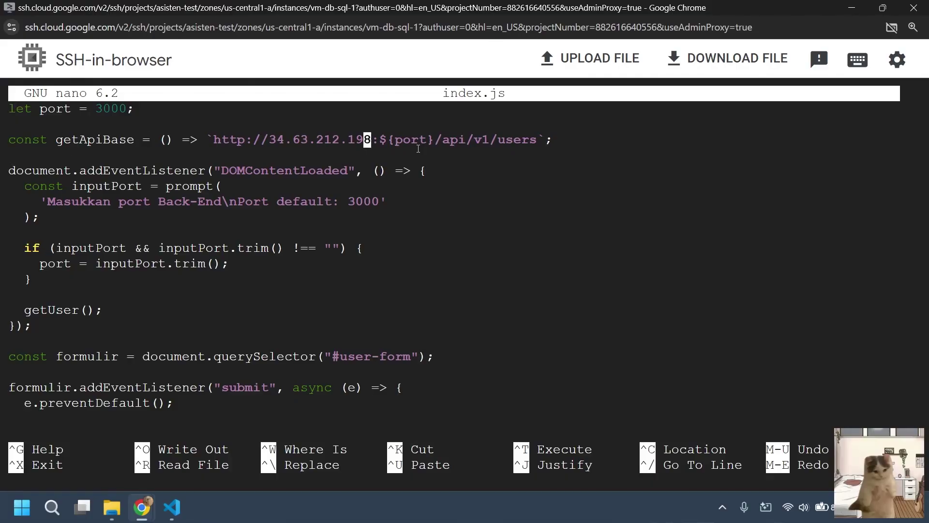
key("Right")
key("Right")
key("Right")
key("Right")
key("Right")
key("Right")
key("Right")
key("Right")
key("Right")
key("Right")
key("Right")
key("Right")
key("Right")
key("Right")
key("Right")
key("Right")
key("Right")
key("Right")
key("Right")
key("Right")
key("Left")
key("Left")
key("Left")
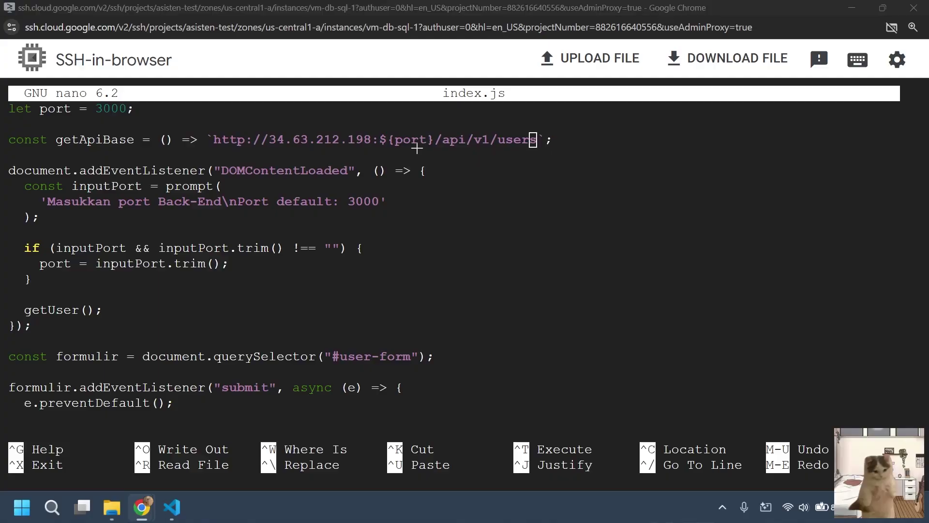
Compare with the backend index.js in VS Code, selecting the /api/v1/users route.
key("alt+Tab")
left_click(600, 263)
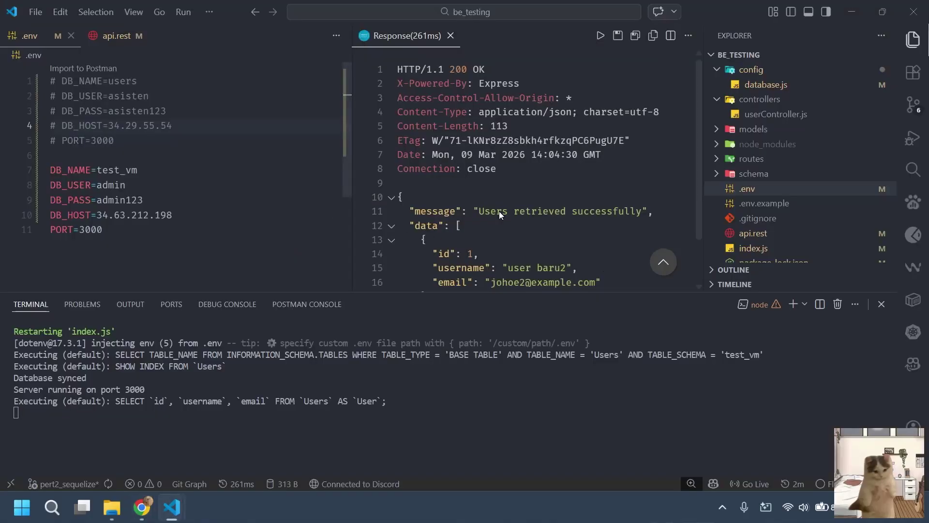
scroll(782, 231, "down", 1)
left_click(774, 216)
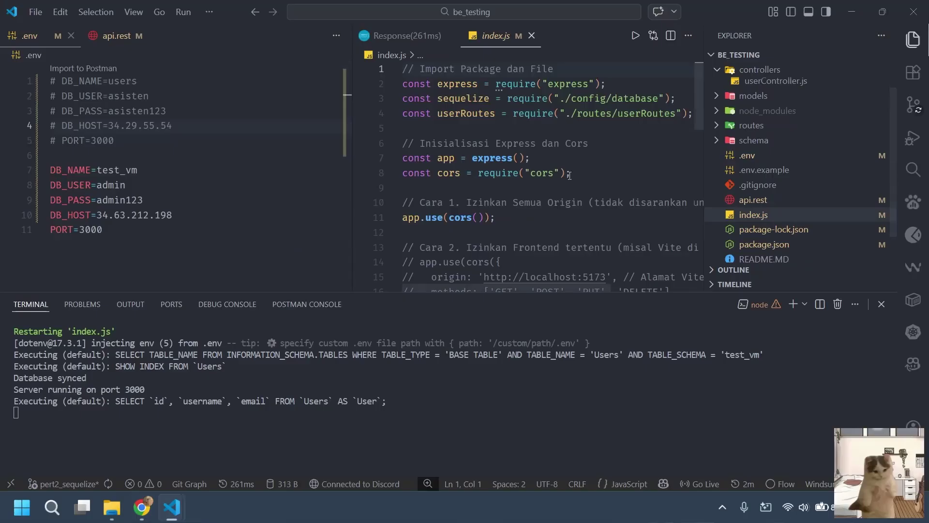
scroll(564, 186, "down", 6)
left_click_drag(531, 230, 456, 230)
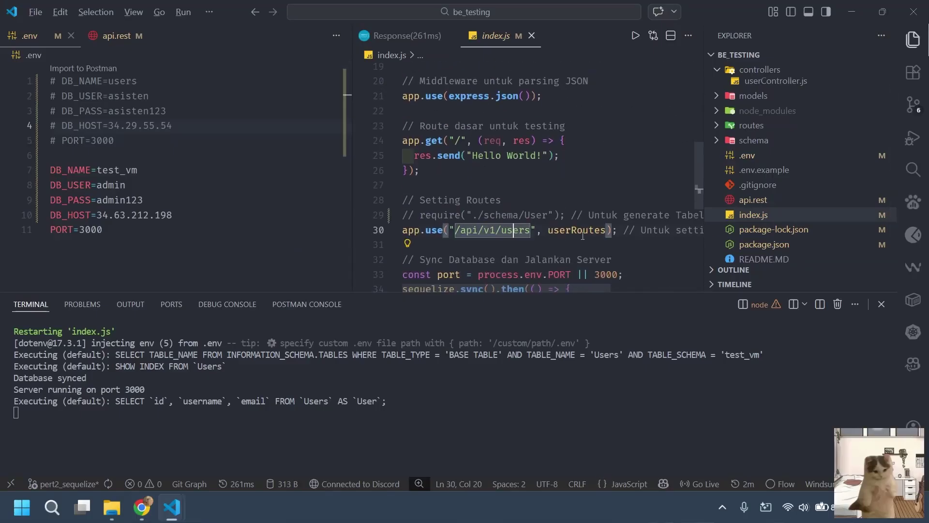
Review the rest of the VM's index.js, then return to the Data User page's Nama field.
key("alt+Tab")
key("alt+Tab")
key("alt+Tab")
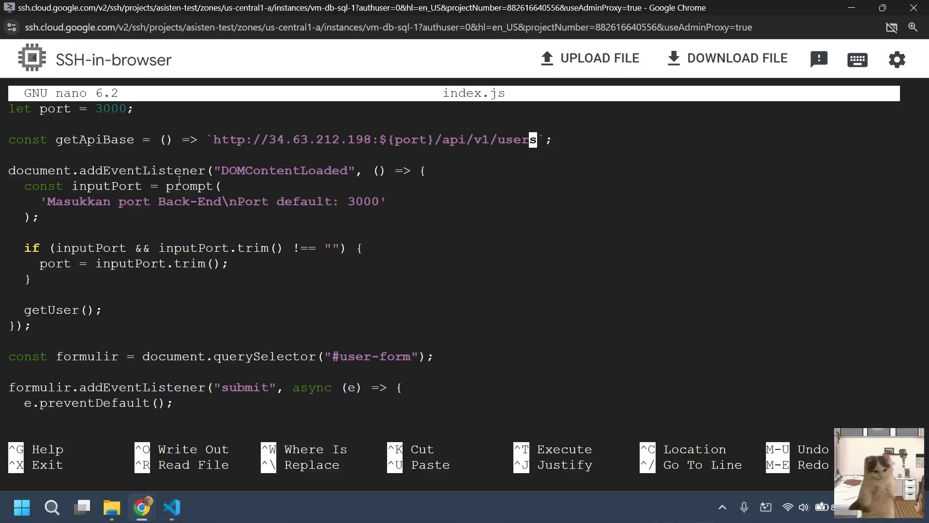
key("Down")
key("Down")
key("Down")
key("Down")
key("Down")
key("Down")
key("Down")
key("Down")
key("Down")
key("Down")
key("Down")
key("Down")
key("Down")
key("Down")
key("Down")
key("Down")
key("Down")
key("Down")
key("Down")
key("Down")
key("Down")
key("Down")
key("Down")
key("Down")
key("Down")
key("Down")
key("Down")
key("Down")
key("Down")
key("Down")
key("Down")
key("Down")
key("Down")
key("Down")
key("Down")
key("Down")
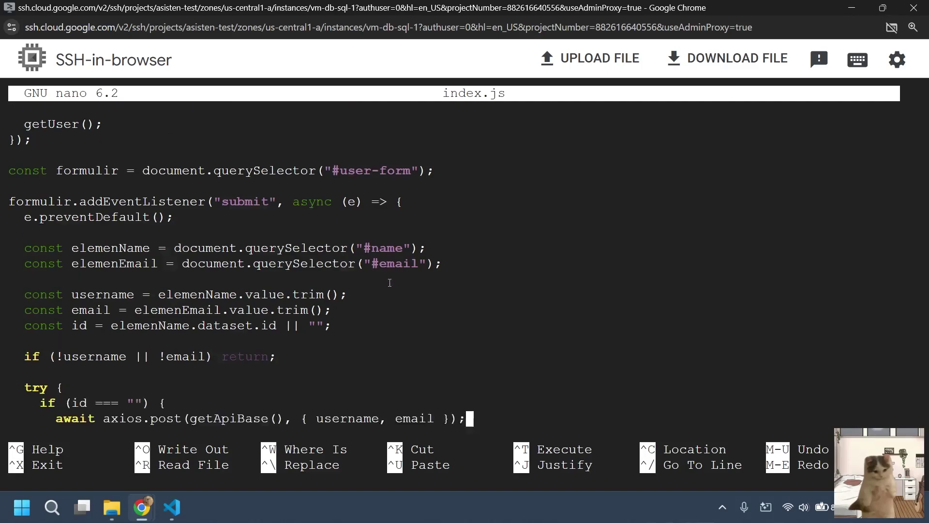
key("Down")
key("Down")
key("Down")
key("Down")
key("Down")
key("Down")
key("Down")
key("Down")
key("Down")
key("Down")
key("Down")
key("Down")
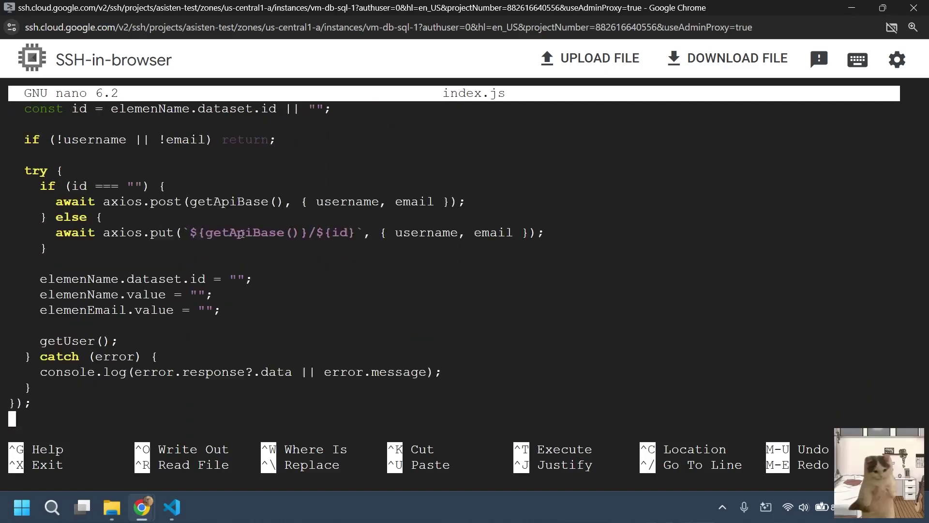
key("alt+Tab")
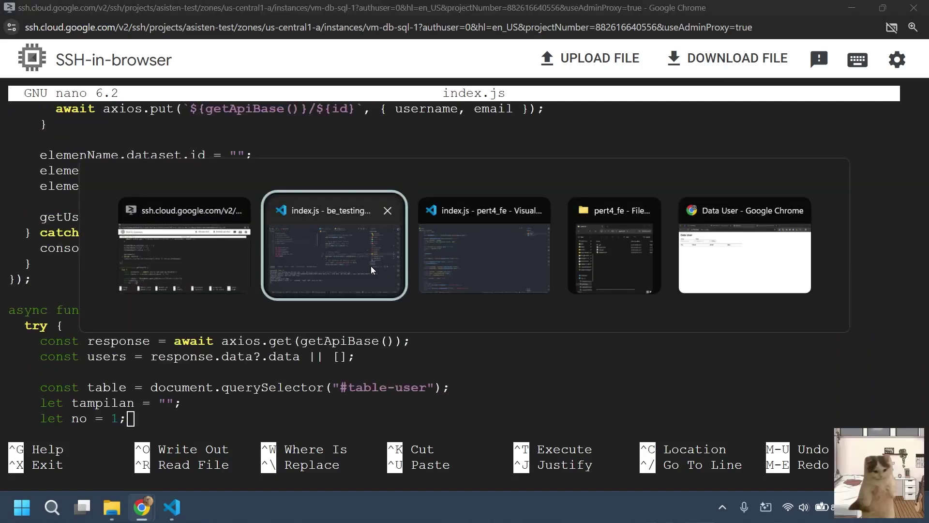
key("alt+Tab")
key("alt+Tab")
key("alt+Tab")
left_click(95, 120)
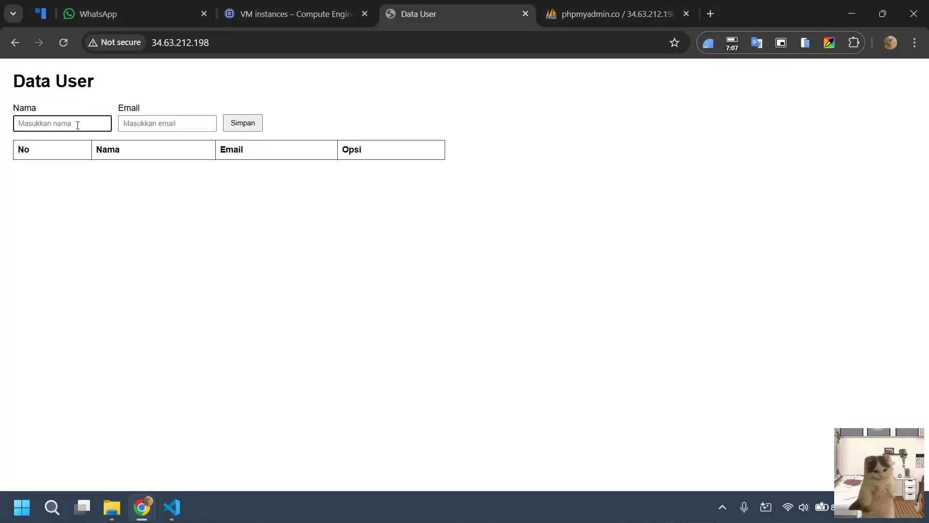
Submit the Data User form with Nama 123 and a test e-mail address.
type("123")
left_click(159, 123)
type("123")
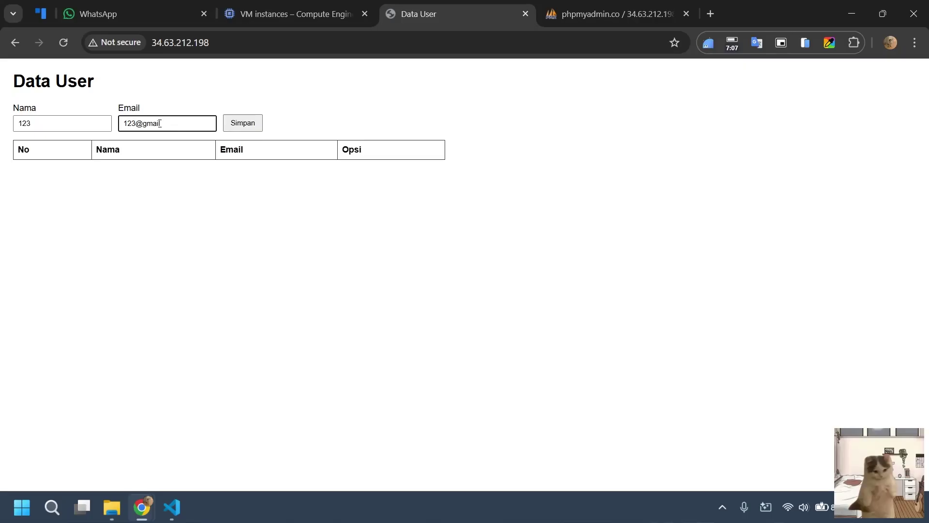
left_click(229, 127)
Open DevTools on the Console to see the port 3000 timeout errors, and widen the page.
right_click(471, 139)
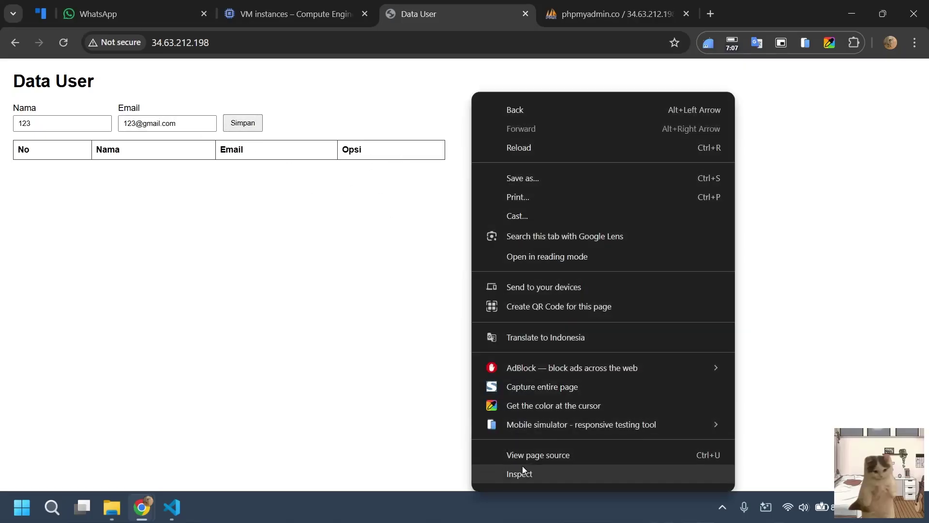
left_click(523, 467)
left_click(520, 66)
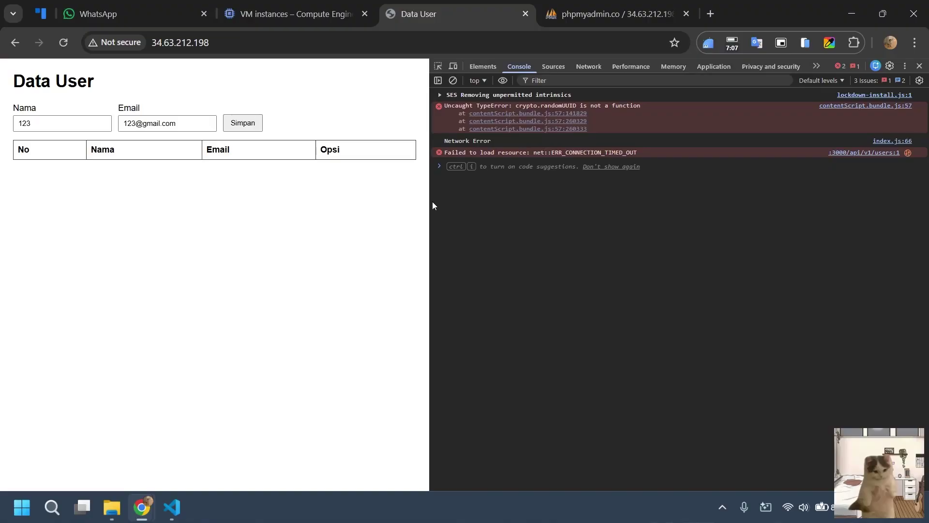
left_click_drag(431, 201, 571, 220)
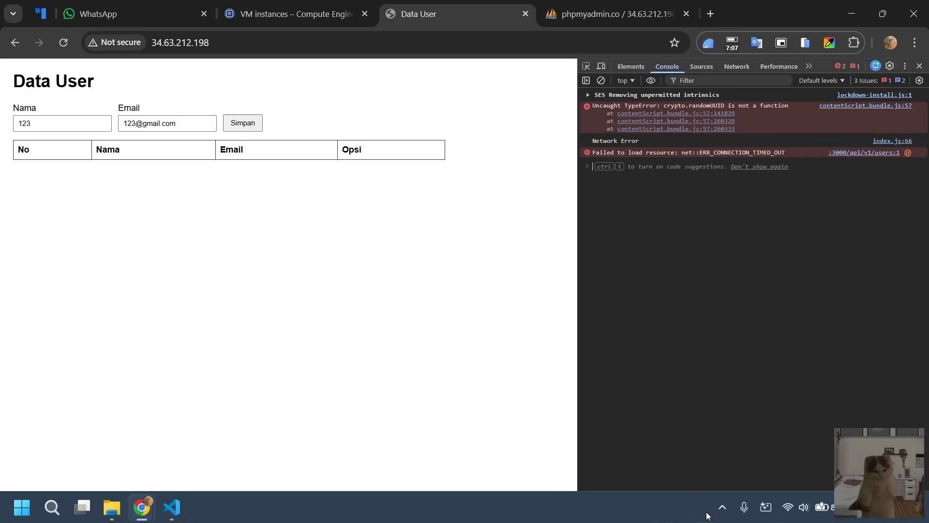
Switch between taskbar windows and return to the Data User page in Chrome.
left_click(723, 507)
left_click(725, 438)
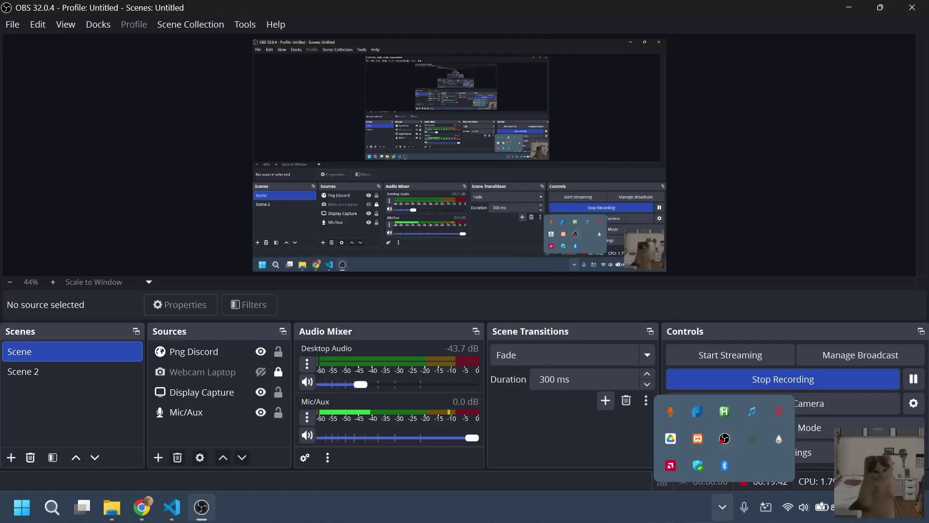
left_click(722, 507)
left_click(724, 435)
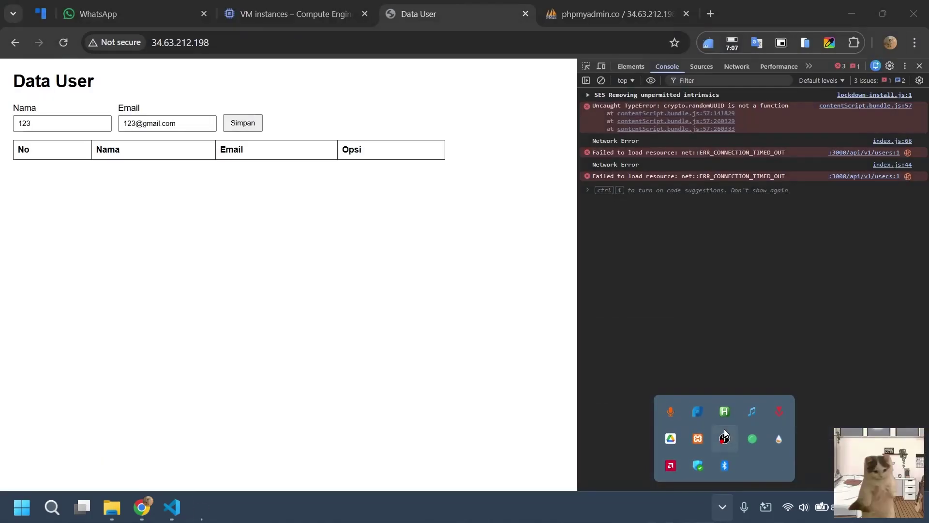
left_click(504, 333)
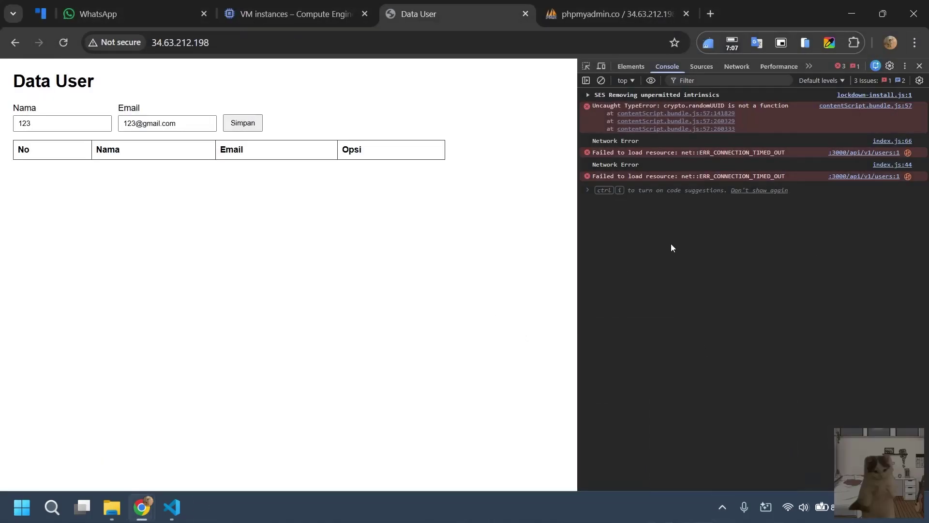
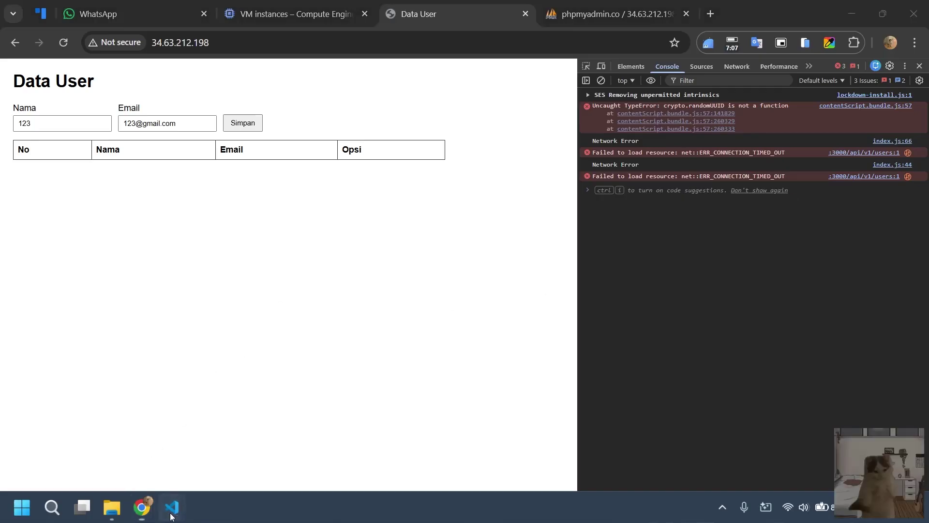
Review the getUser() call in the pert4_fe index.js, then return to the timing-out Data User page.
mouse_move(171, 507)
left_click(242, 450)
left_click(357, 216)
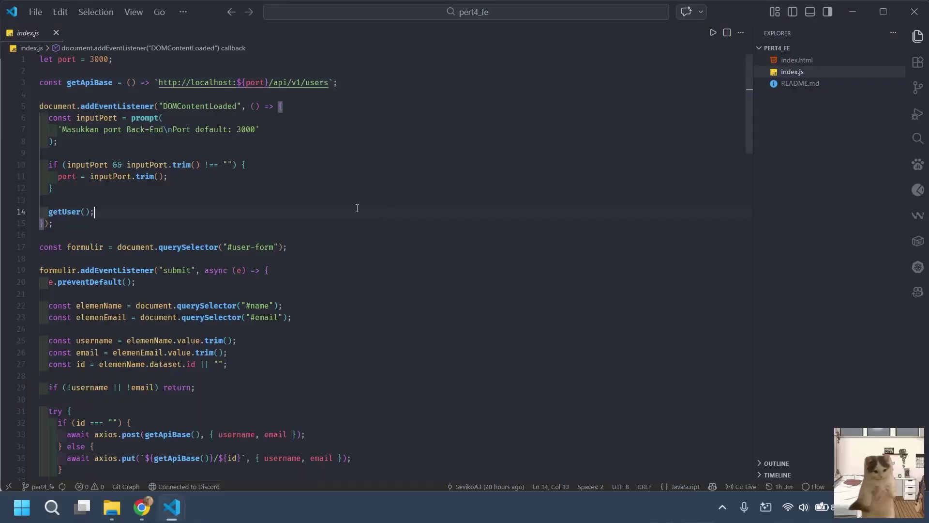
left_click(339, 200)
scroll(348, 189, "down", 5)
scroll(348, 194, "up", 5)
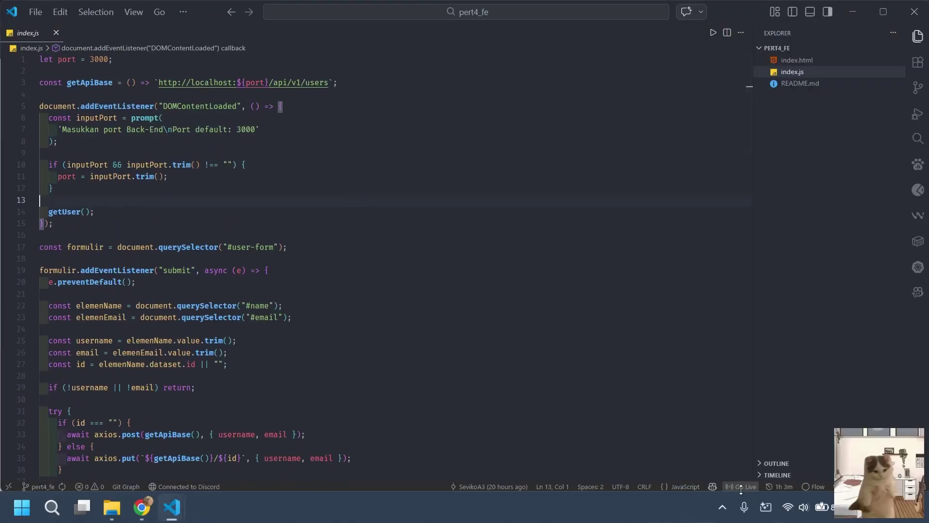
key("alt+Tab")
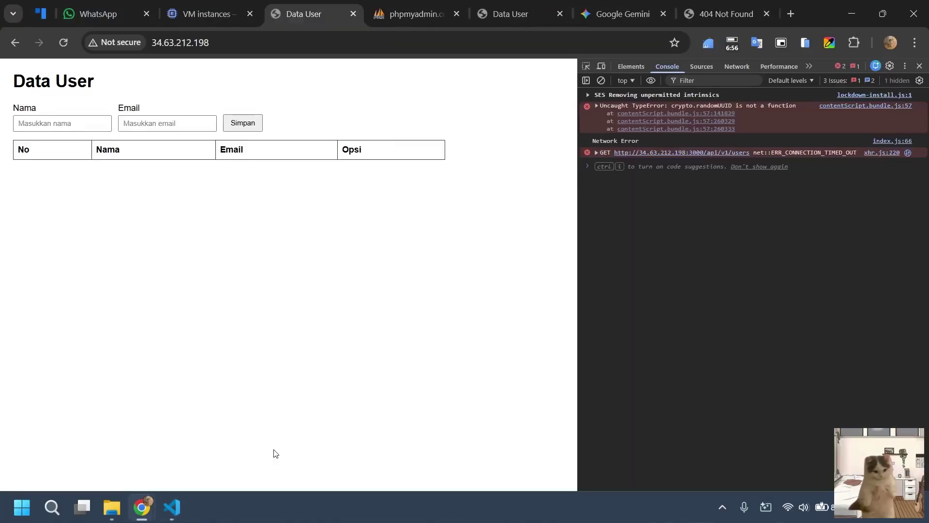
left_click(722, 507)
left_click(723, 507)
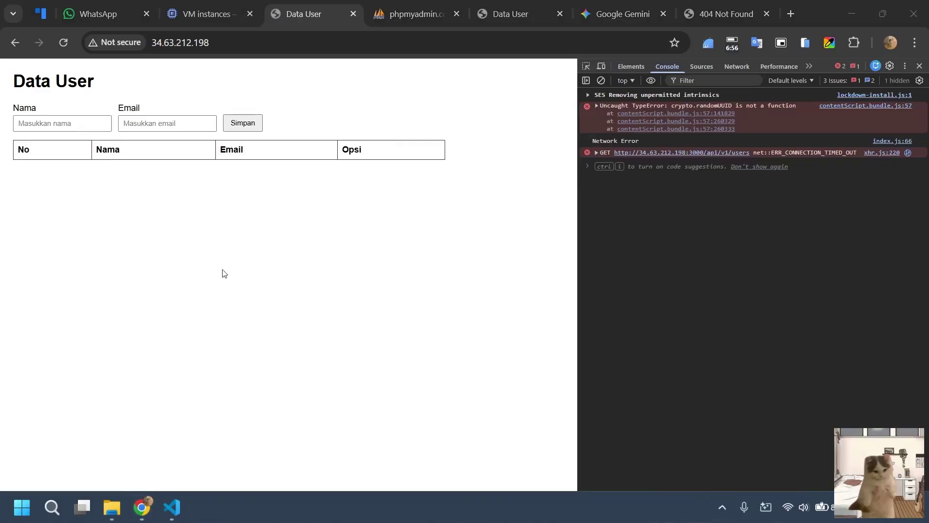
left_click(235, 285)
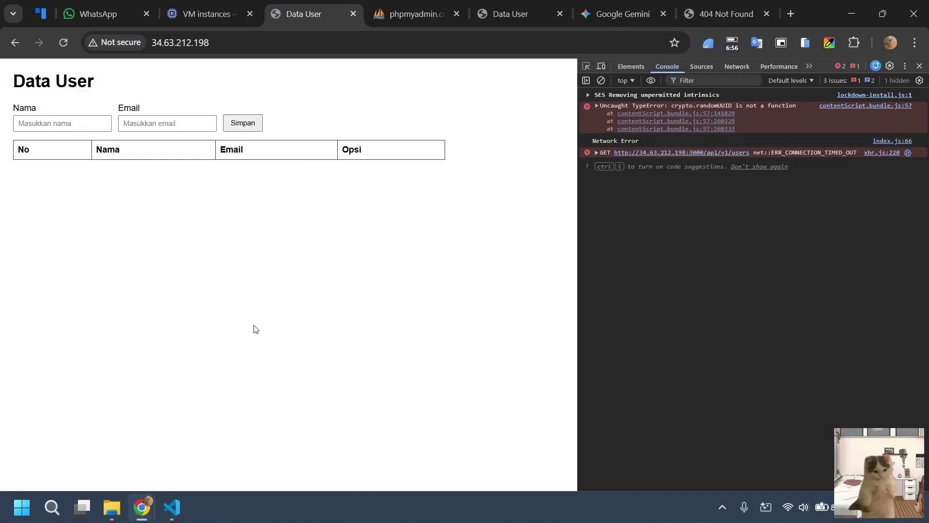
In the Gemini conversation, highlight the Perbandingan Skenario table headers and the first row's OK result.
mouse_move(172, 507)
left_click(609, 6)
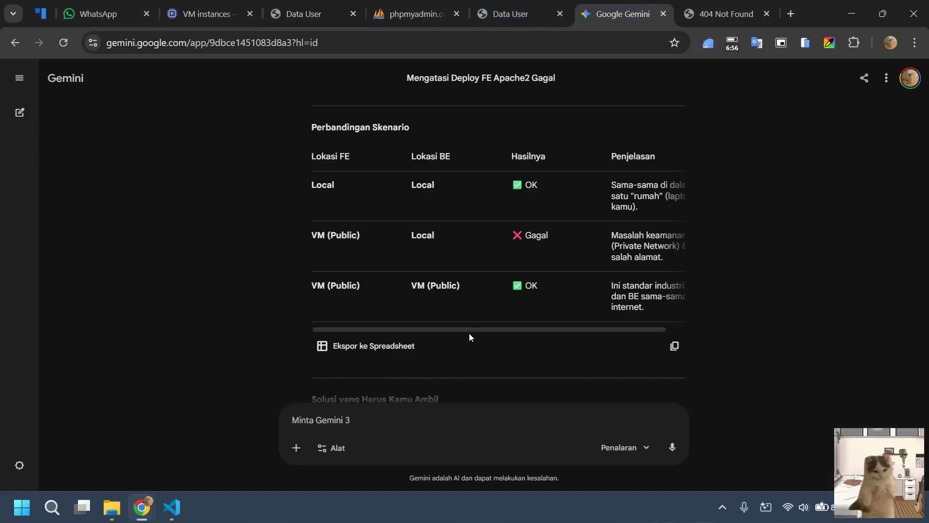
left_click_drag(341, 179, 304, 182)
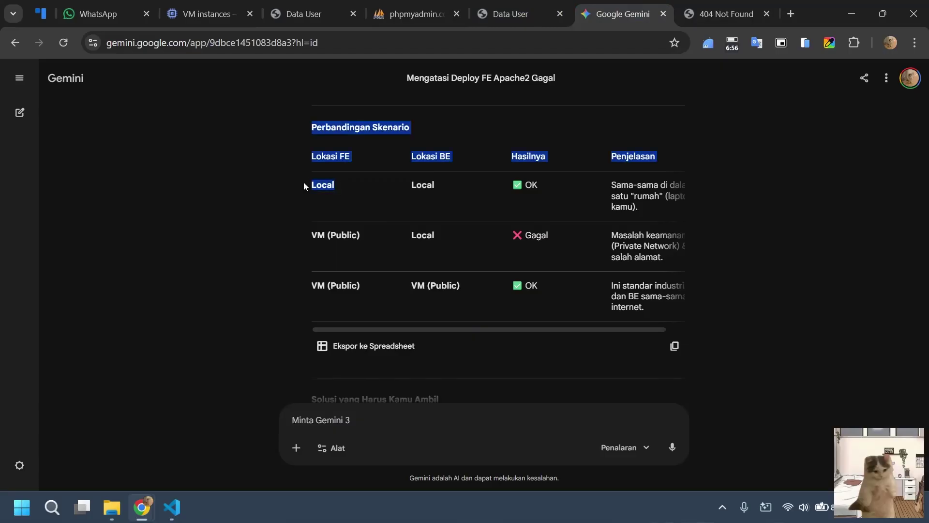
left_click(345, 192)
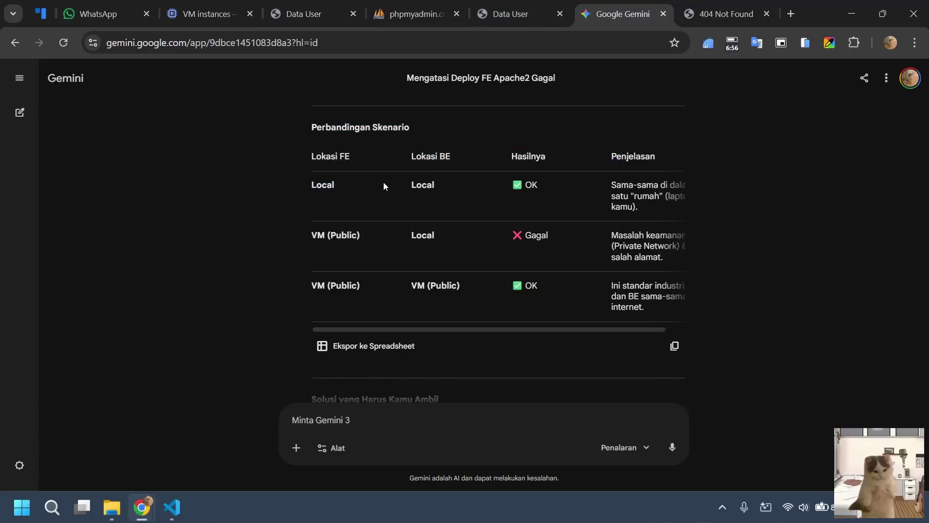
left_click_drag(508, 193, 543, 193)
left_click(630, 203)
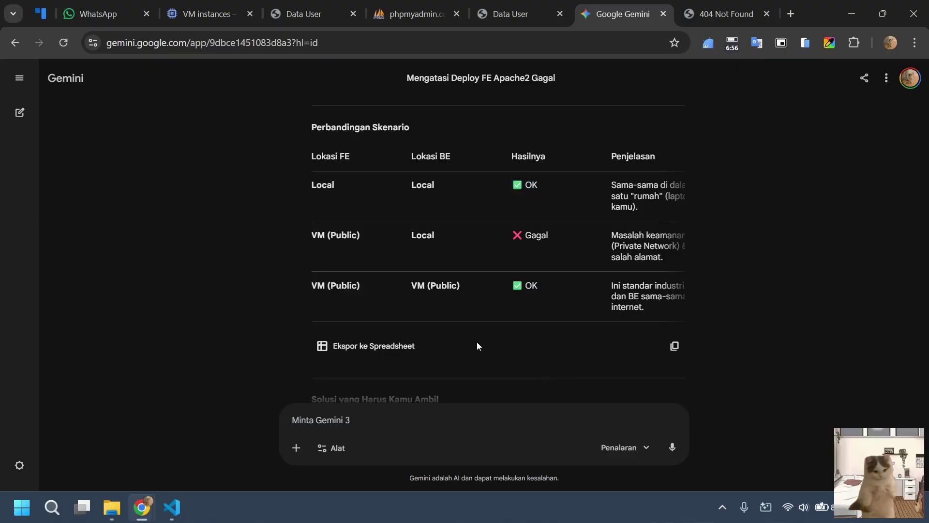
Scroll the comparison table sideways to read all columns, briefly checking the Data User page and be_testing code.
left_click_drag(479, 329, 542, 330)
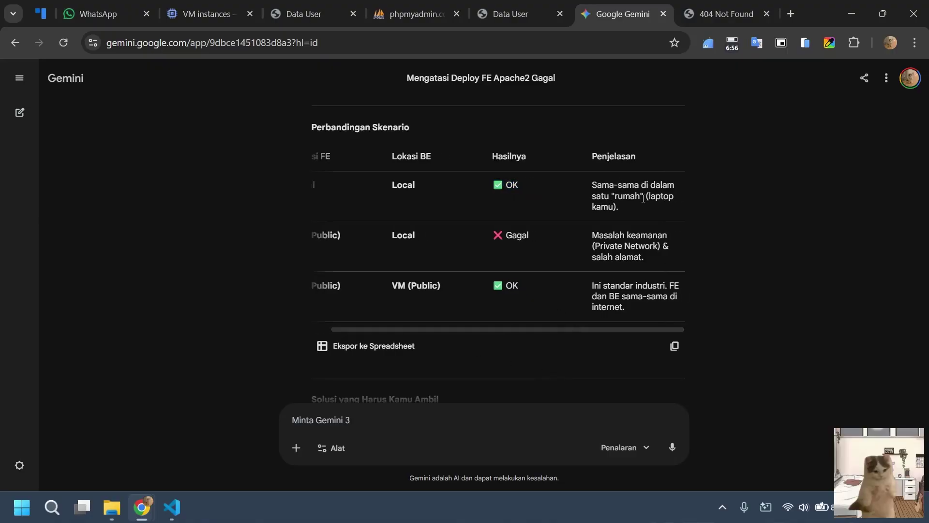
left_click_drag(560, 330, 511, 328)
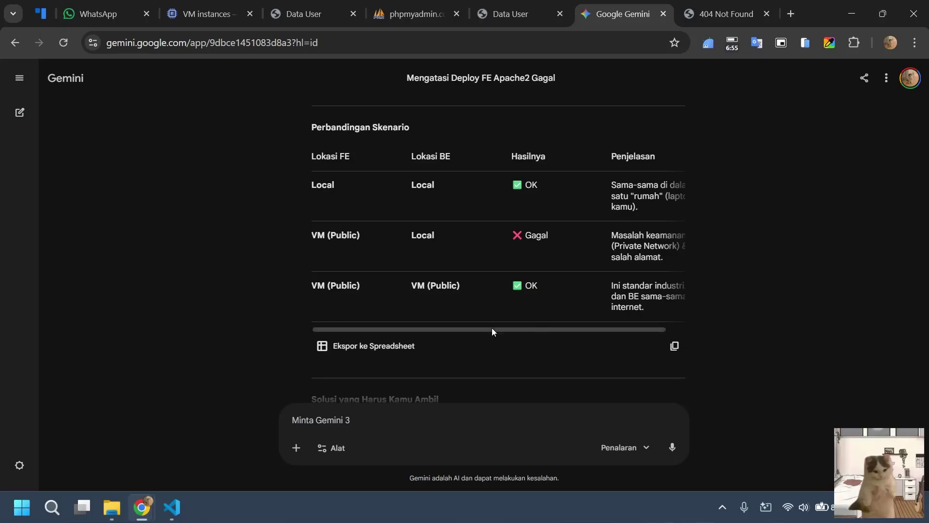
left_click_drag(531, 331, 582, 332)
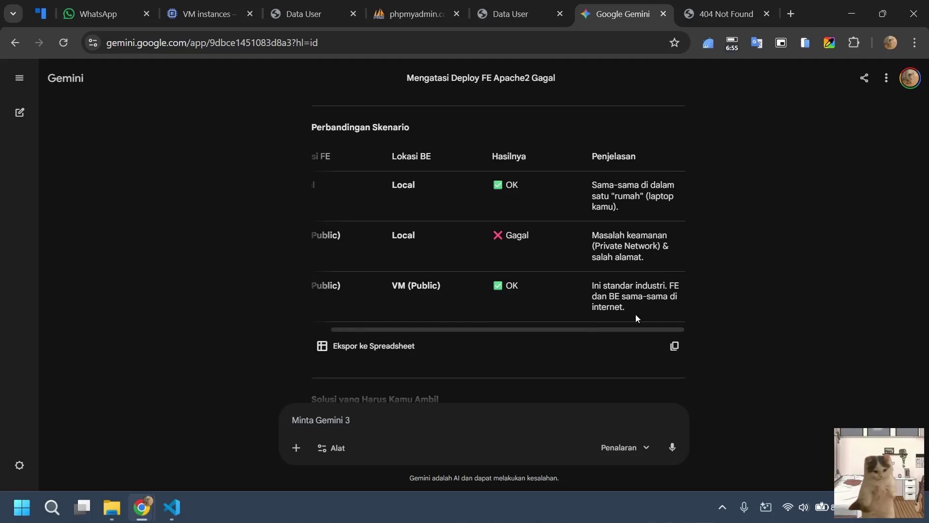
left_click_drag(569, 331, 510, 331)
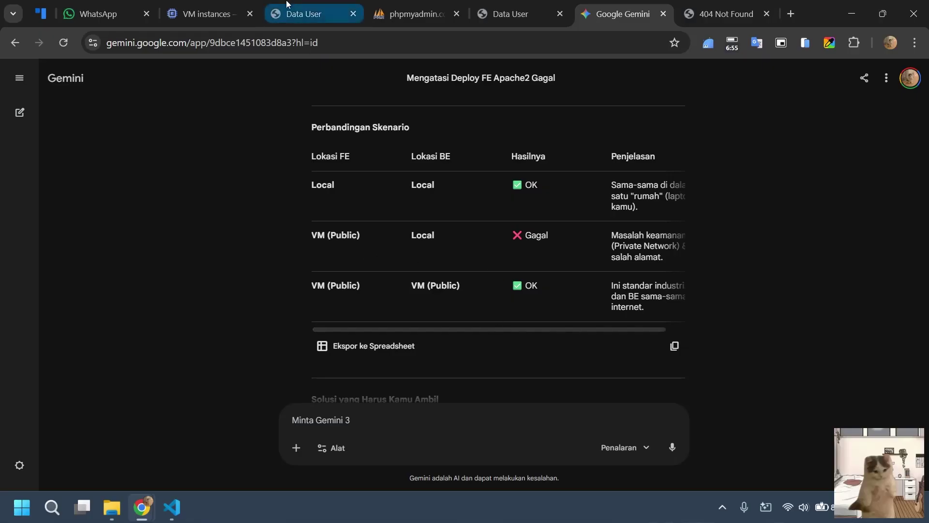
left_click(315, 14)
left_click(584, 4)
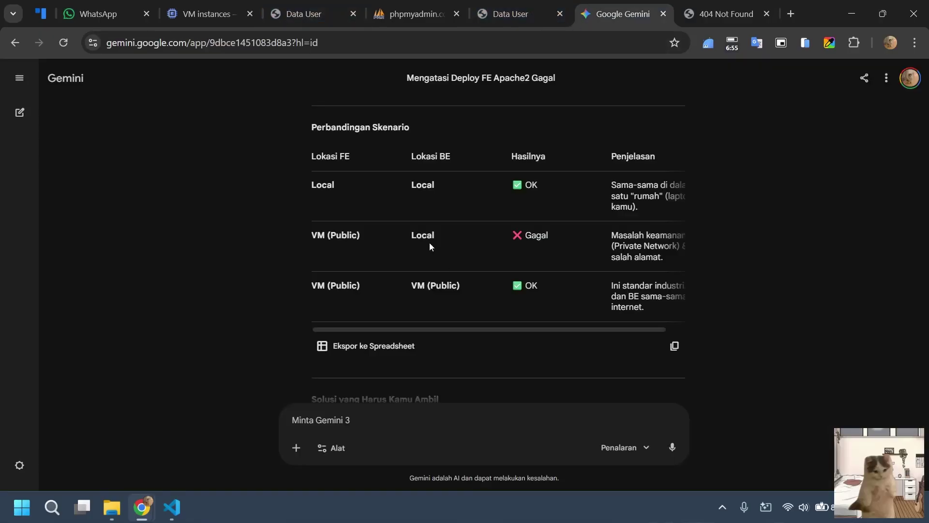
mouse_move(172, 507)
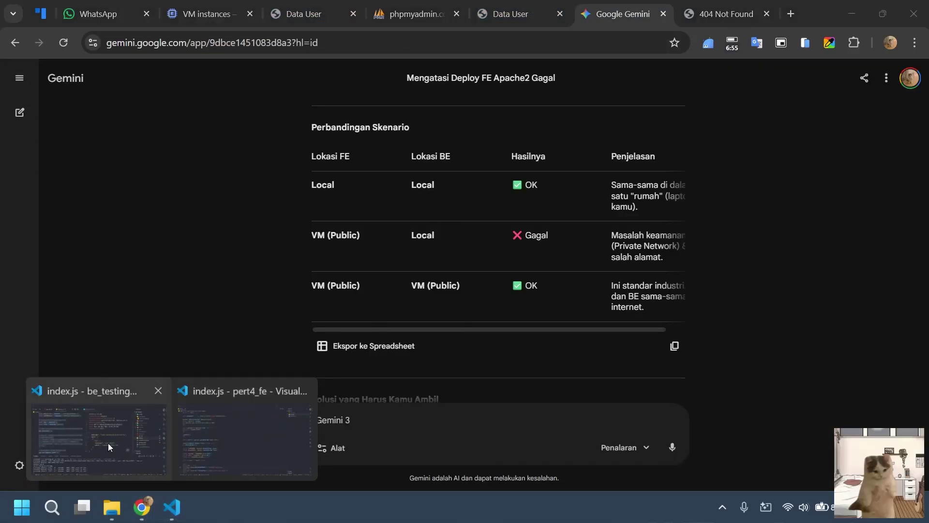
left_click(97, 438)
key("alt+Tab")
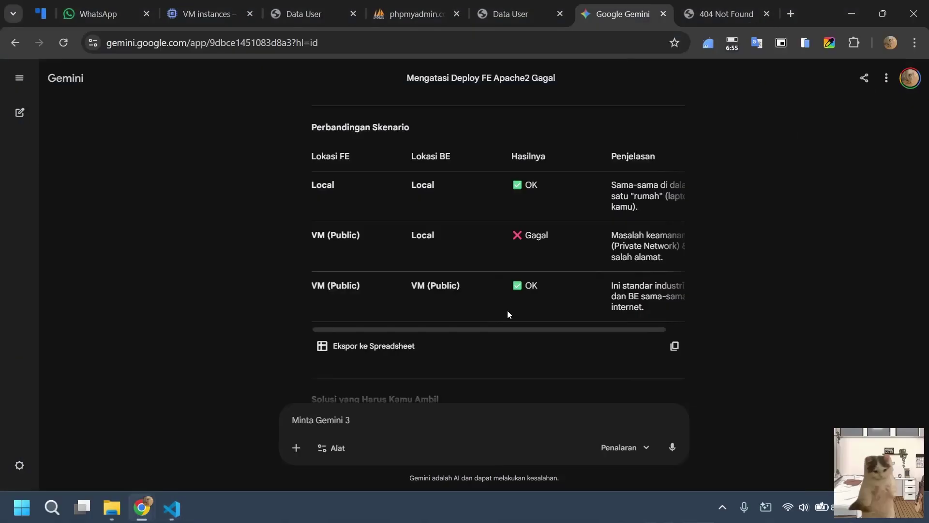
left_click_drag(555, 332, 627, 321)
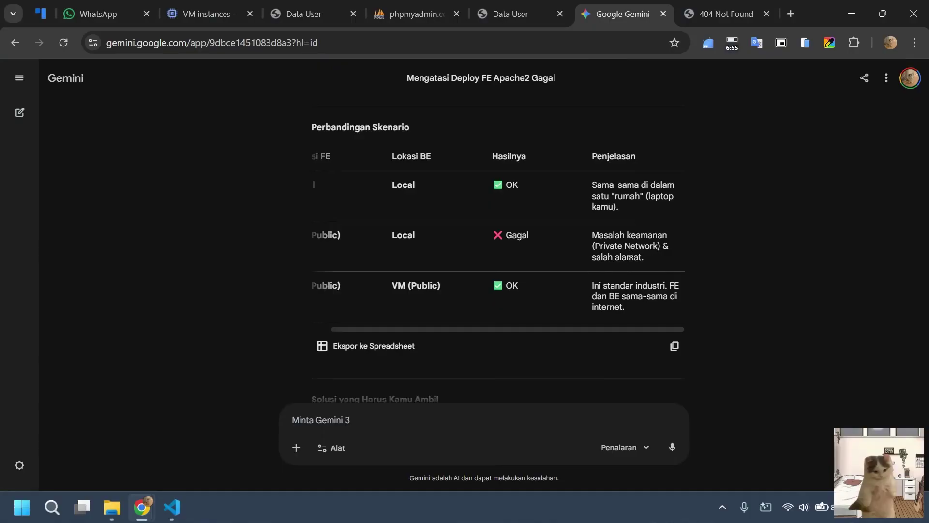
Highlight the VM IP, port 3000 and the firewall-opening step in Gemini's Opsi A/B fixes.
scroll(613, 252, "down", 8)
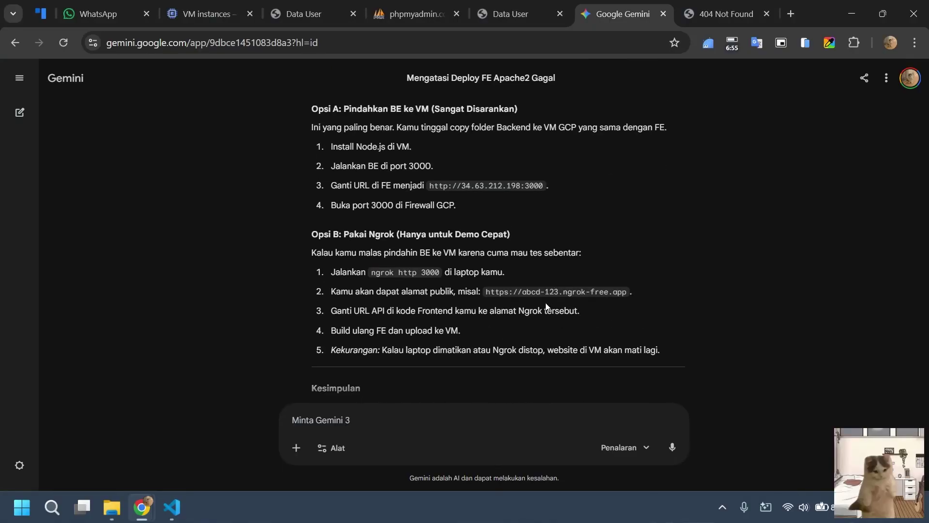
scroll(551, 274, "up", 2)
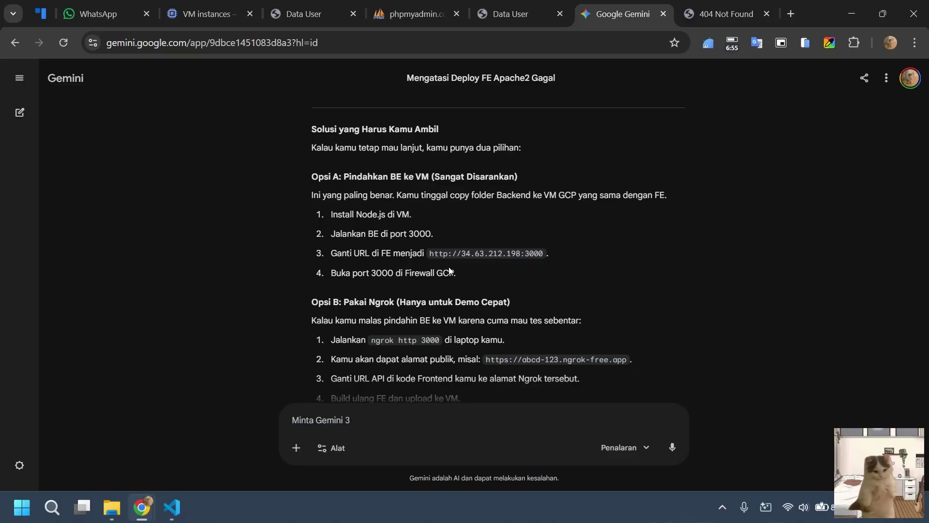
left_click_drag(461, 256, 521, 258)
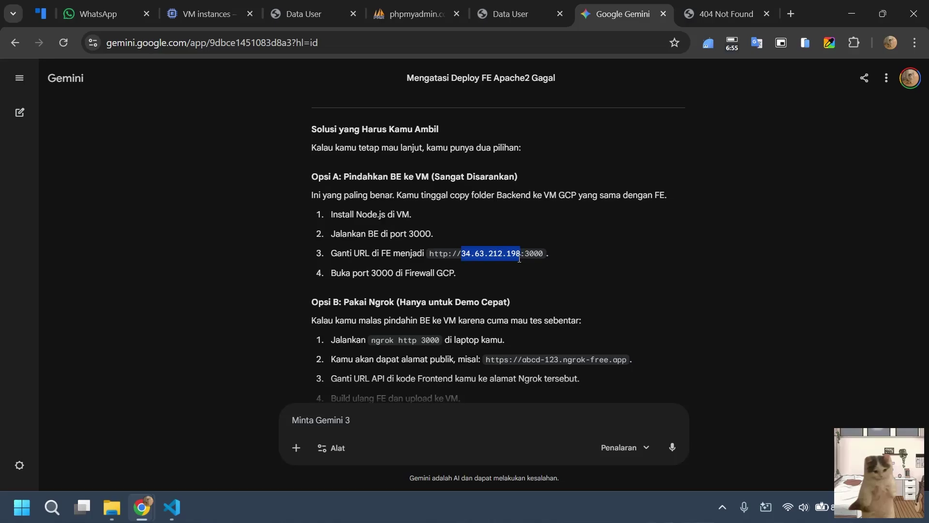
left_click_drag(467, 256, 551, 252)
left_click(519, 266)
left_click(539, 272)
left_click_drag(358, 274, 452, 259)
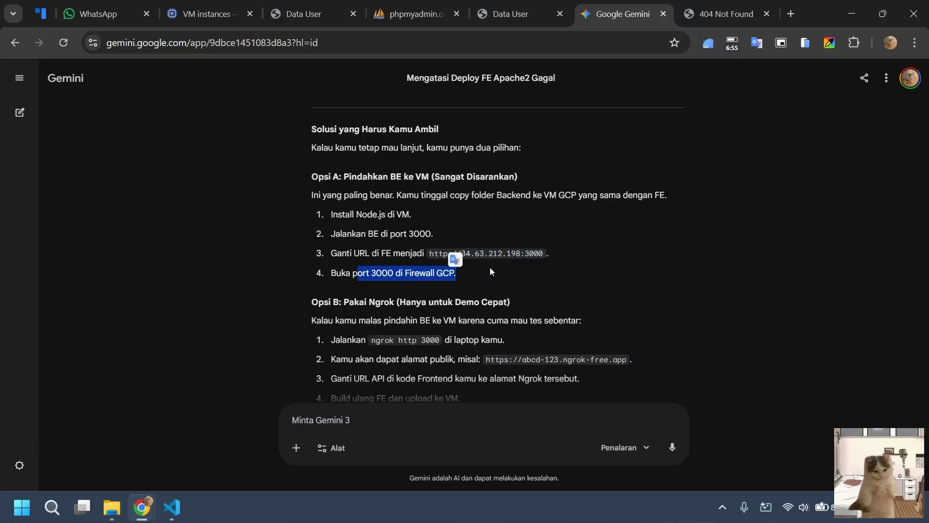
left_click(452, 260)
Scroll through the rest of Gemini's answer and return to the Data User page.
scroll(449, 260, "down", 3)
scroll(463, 243, "up", 1)
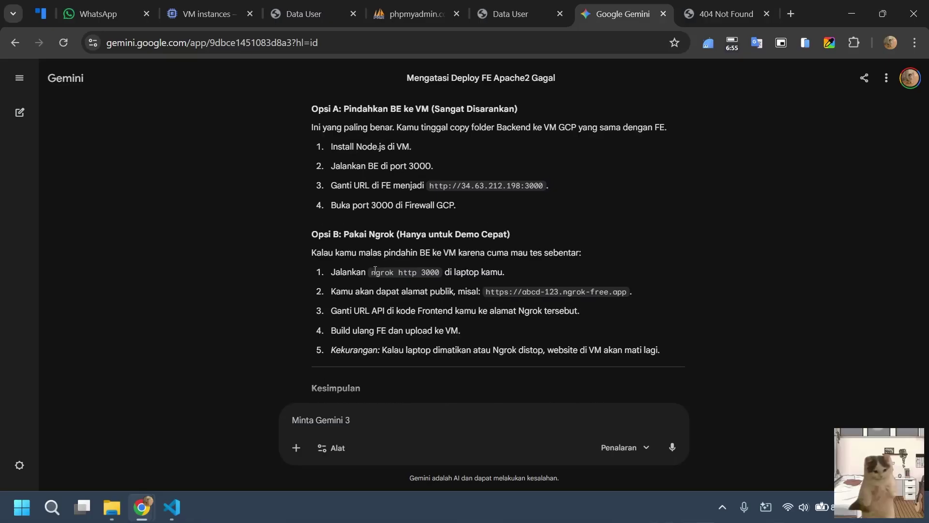
scroll(458, 267, "down", 10)
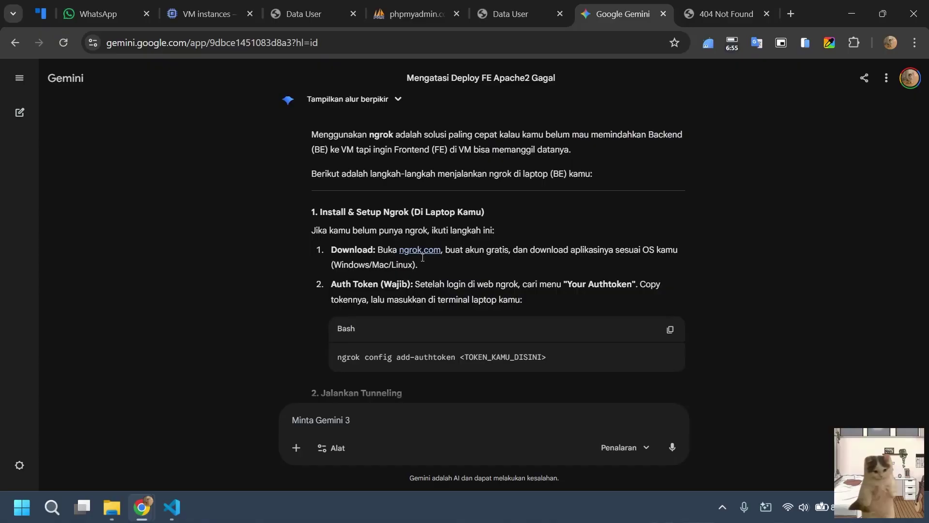
scroll(510, 245, "up", 5)
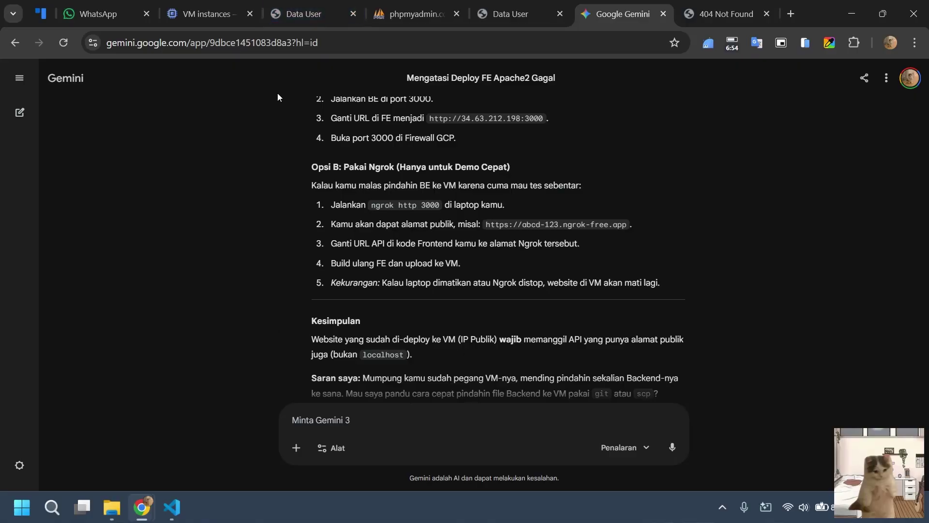
left_click(282, 6)
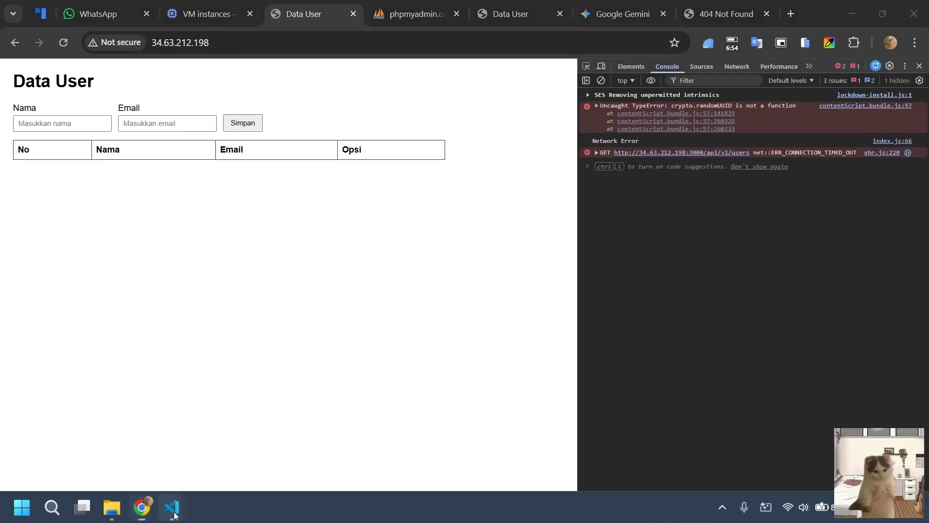
Compare the VM-served Data User page with phpMyAdmin Users and the local 127.0.0.1:5500 page listing one user.
mouse_move(174, 508)
left_click(196, 422)
key("alt+Tab")
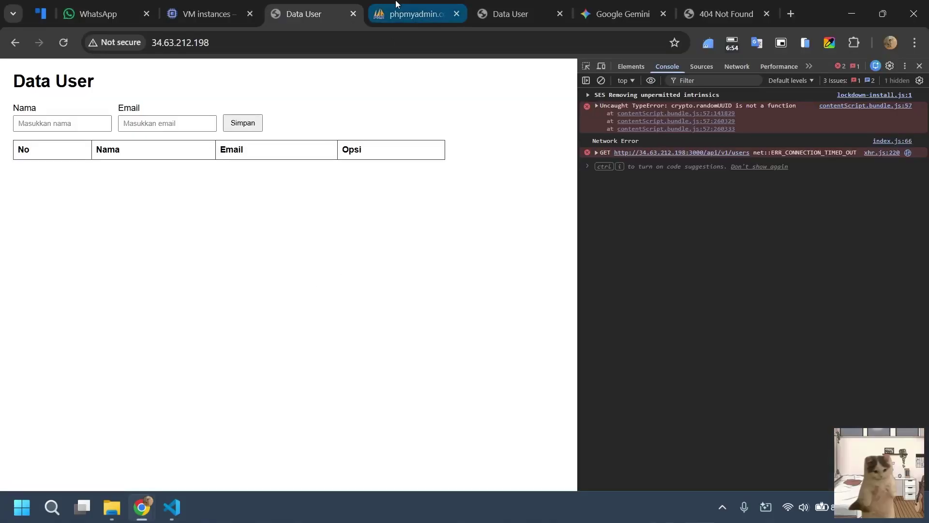
left_click(396, 5)
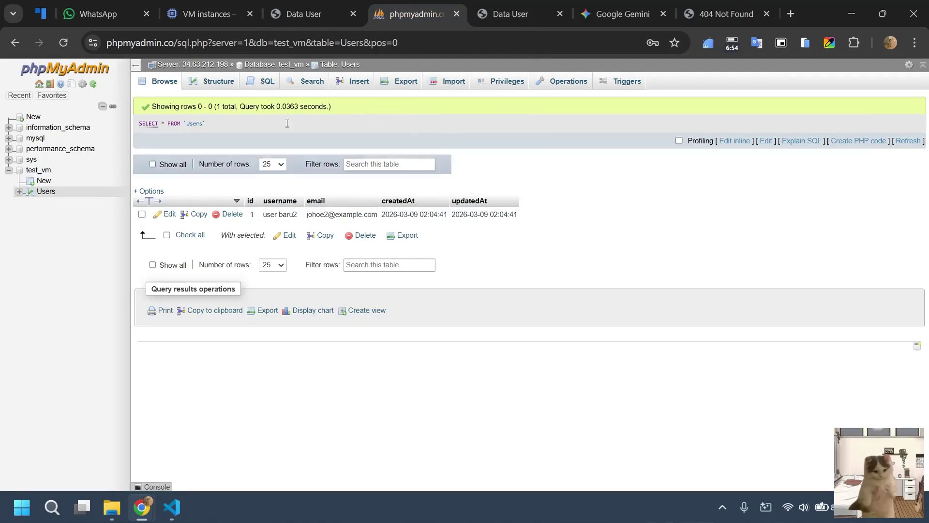
left_click(507, 15)
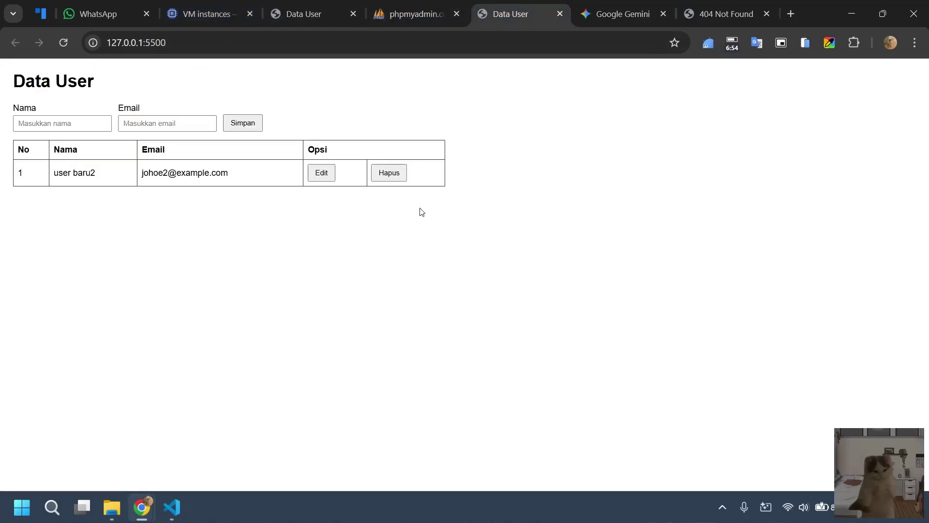
left_click(296, 2)
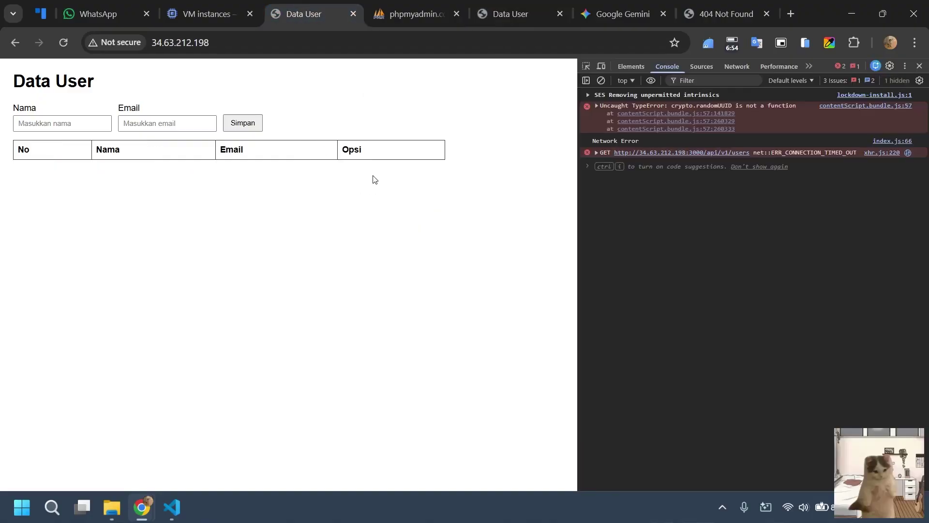
left_click(561, 5)
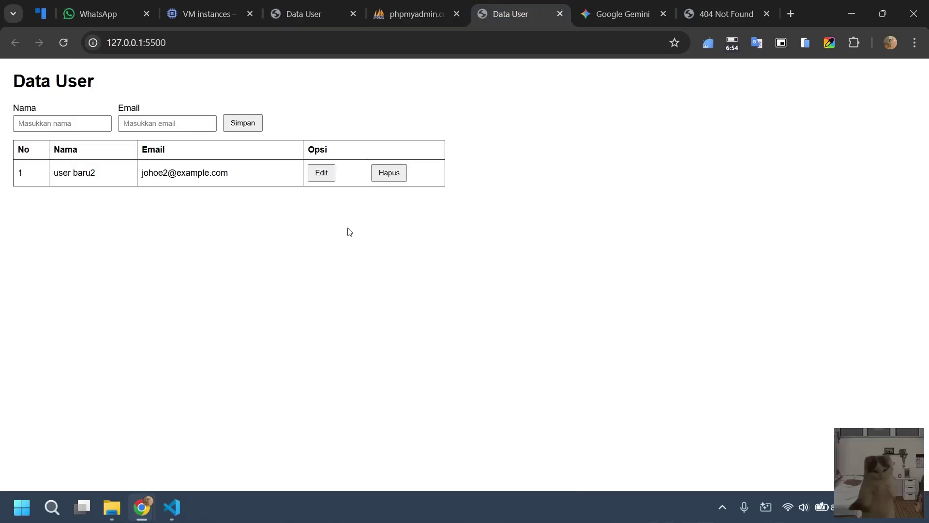
Close the pert4_fe VS Code window and minimize the be_testing editor to reveal Chrome.
left_click(172, 507)
left_click(222, 459)
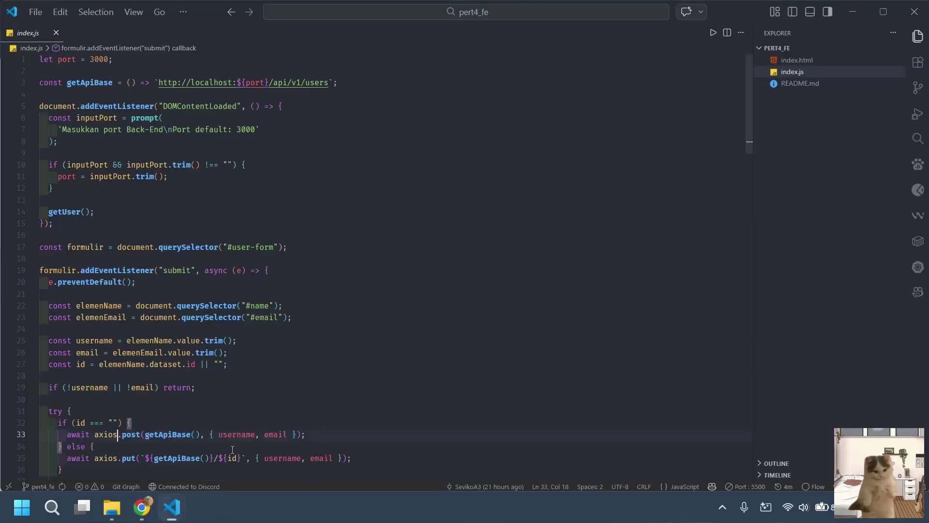
left_click(915, 11)
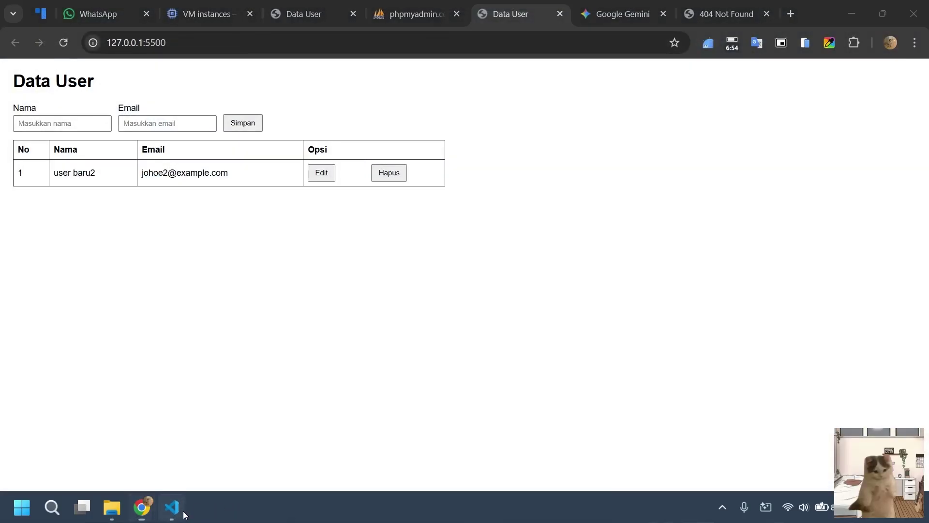
left_click(171, 508)
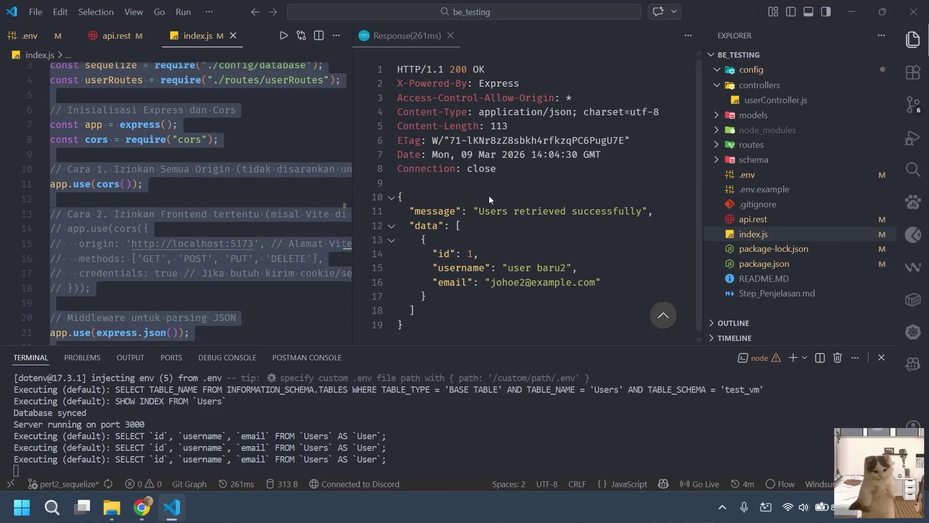
left_click(852, 11)
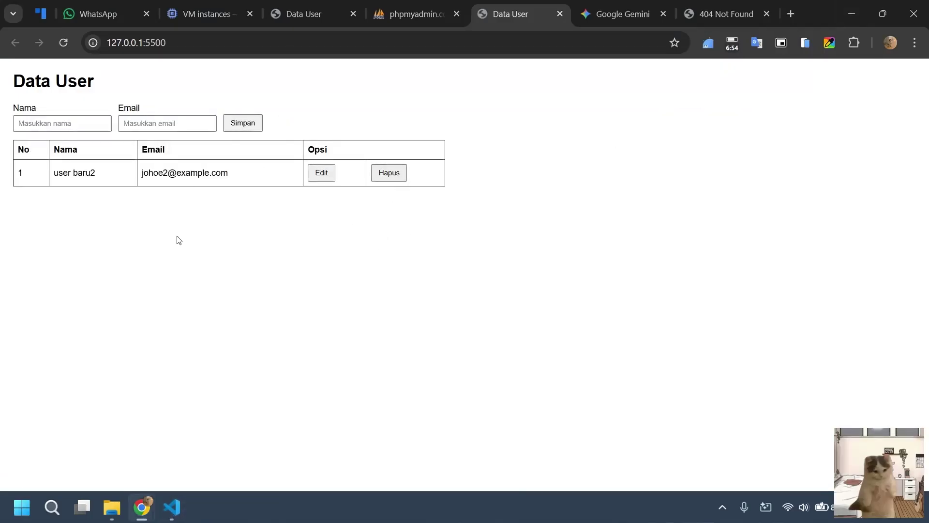
left_click(234, 6)
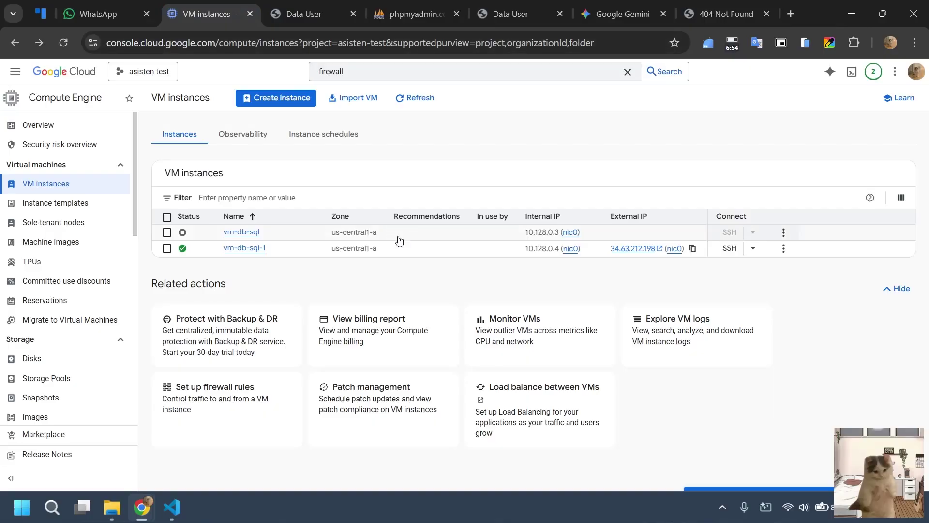
Shrink Chrome, cycle through the Data User, phpMyAdmin, Gemini and 404 Not Found tabs, then maximize again.
left_click_drag(819, 15, 3, 97)
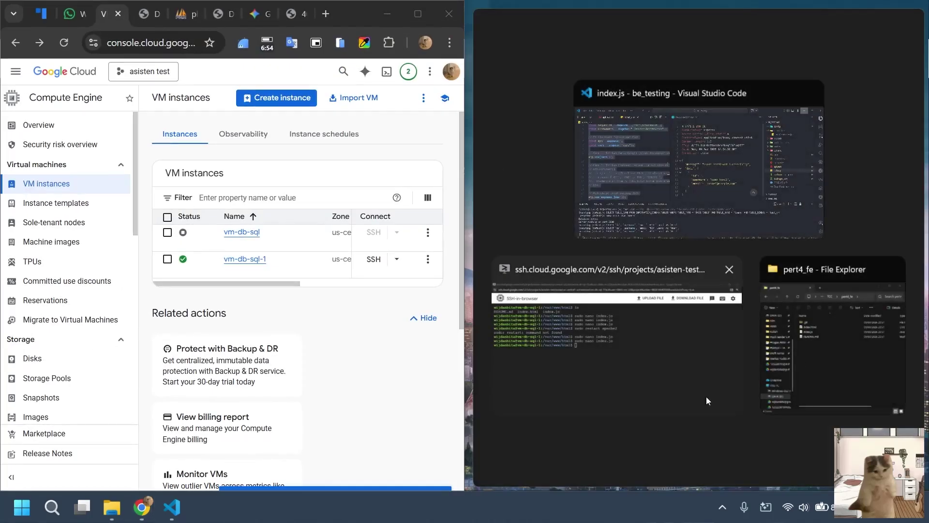
left_click(151, 13)
left_click(181, 14)
left_click(254, 13)
left_click(291, 14)
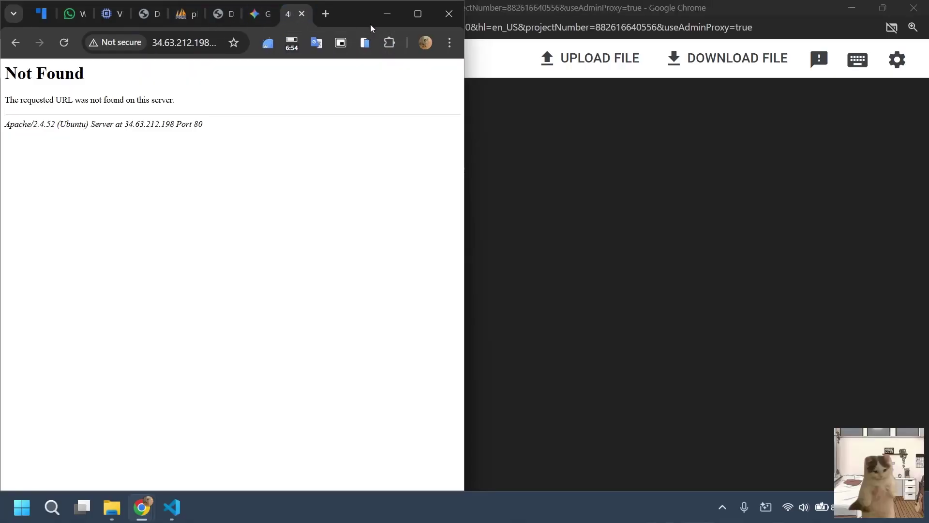
left_click(418, 14)
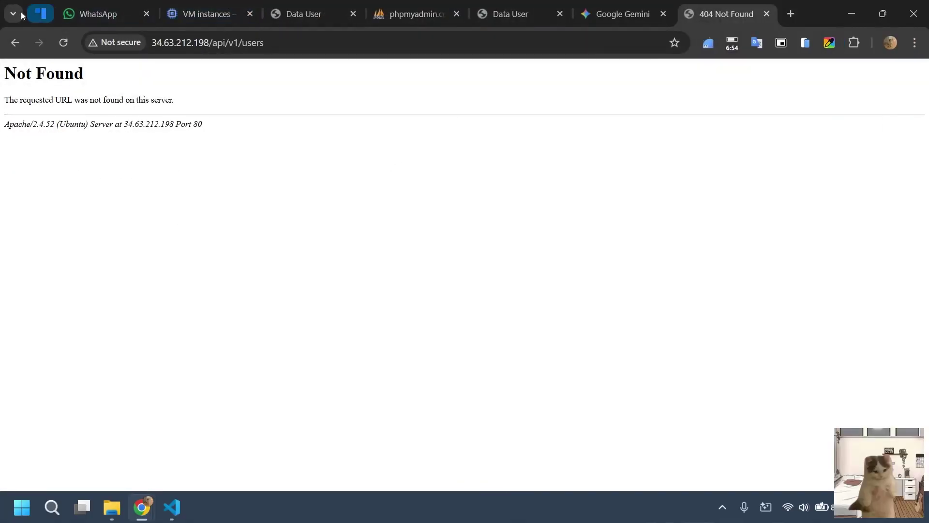
Reopen the recently closed 'Panduan Instalasi… MariaDB' Docs guide from the tab search list.
left_click(13, 13)
scroll(86, 298, "down", 3)
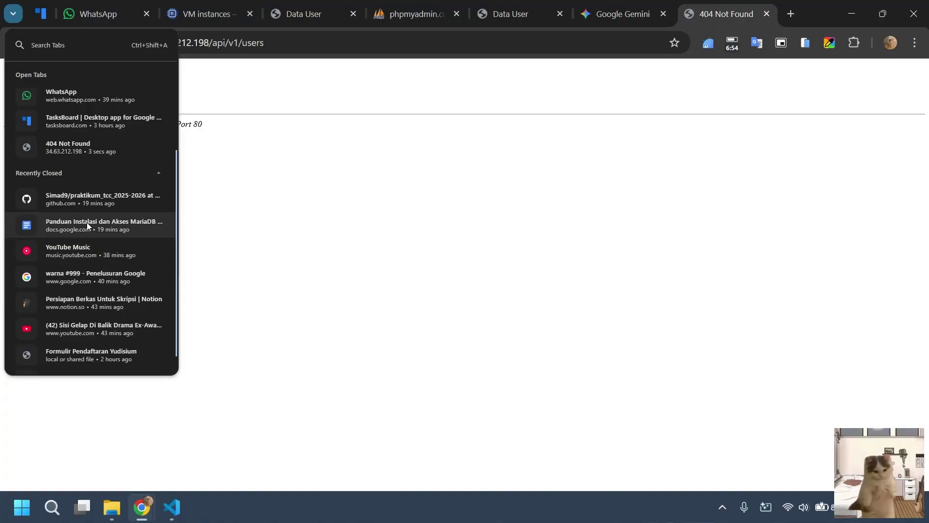
left_click(86, 223)
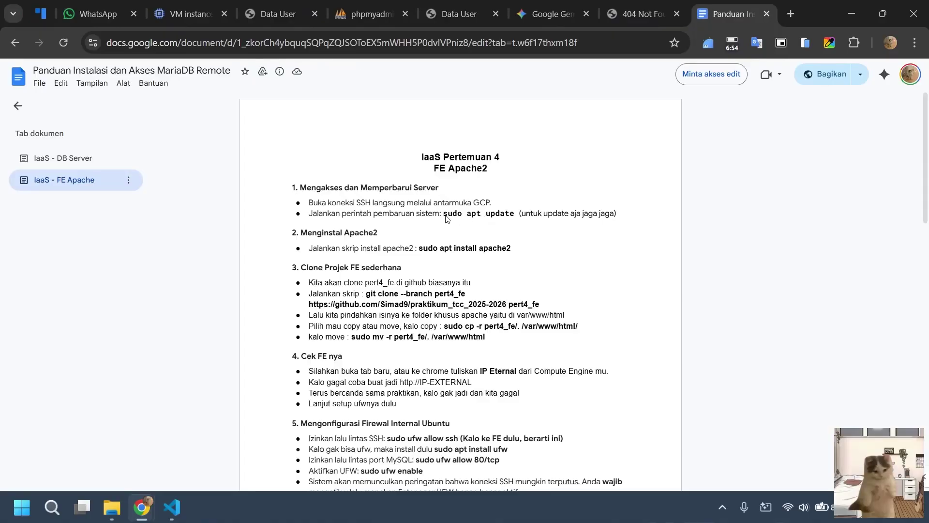
left_click_drag(444, 214, 521, 219)
scroll(520, 219, "down", 5)
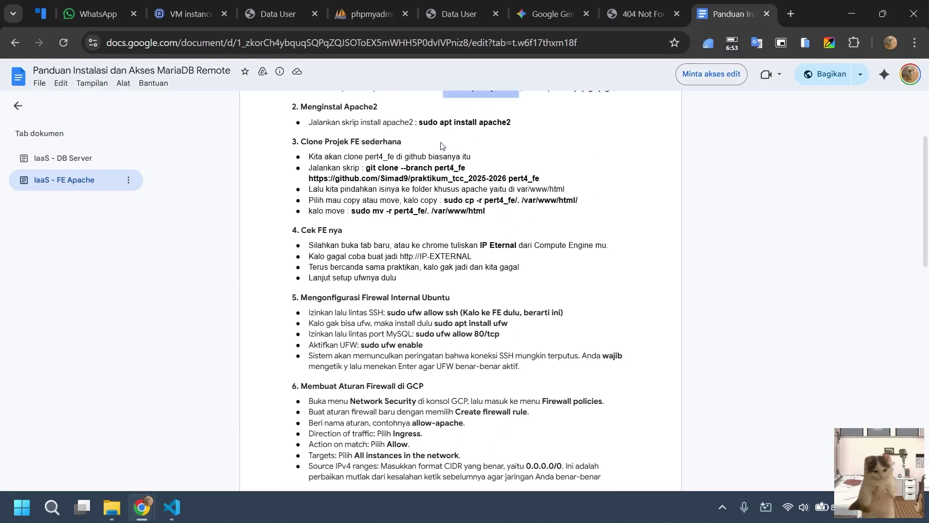
scroll(520, 219, "up", 2)
left_click_drag(453, 182, 511, 186)
left_click(516, 220)
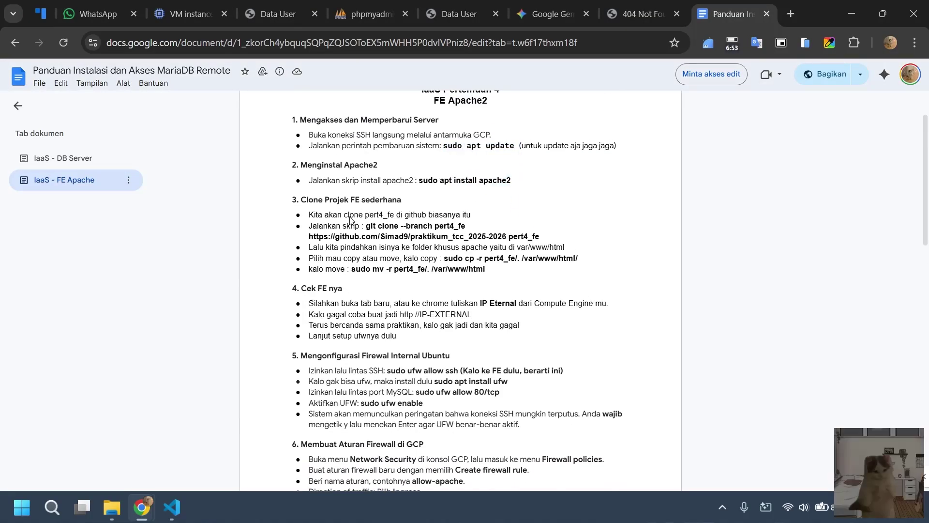
mouse_move(313, 214)
left_mouse_down()
mouse_move(486, 271)
mouse_move(554, 242)
mouse_move(567, 250)
left_mouse_up()
left_click(487, 270)
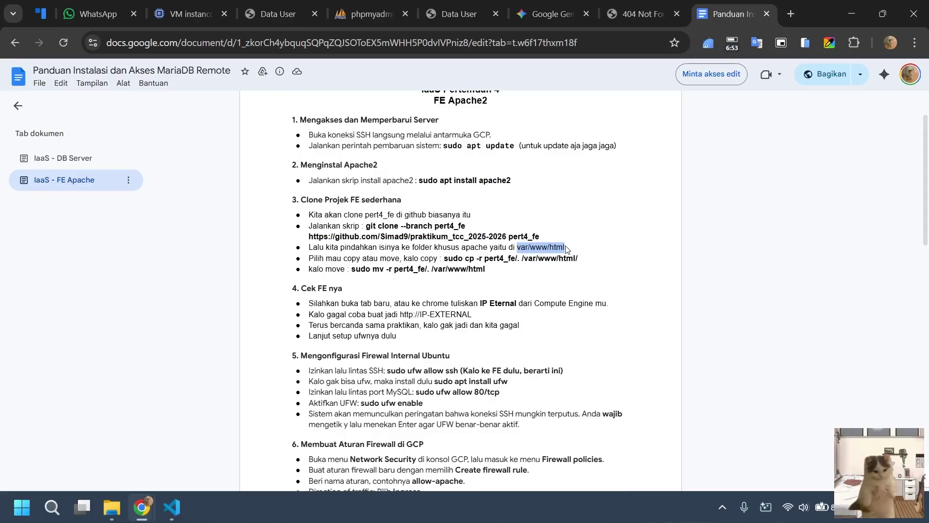
scroll(494, 294, "down", 1)
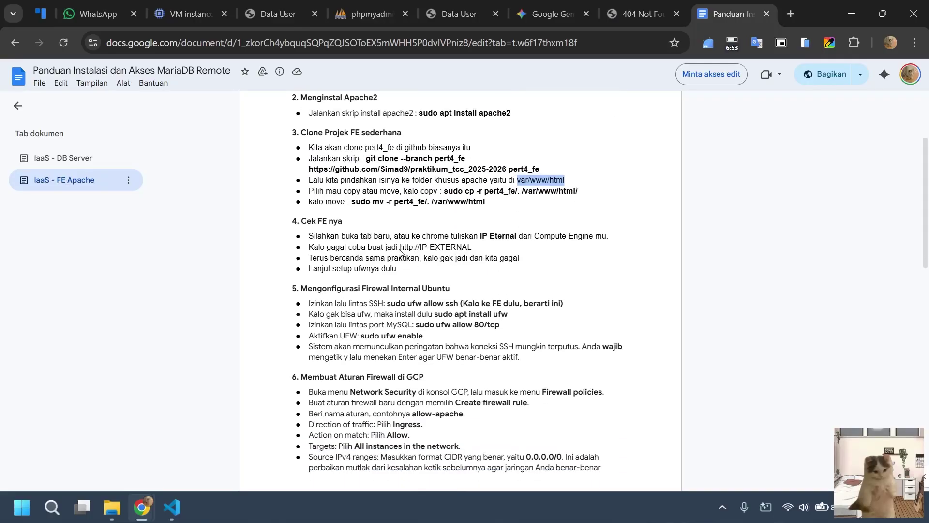
left_click_drag(402, 250, 410, 250)
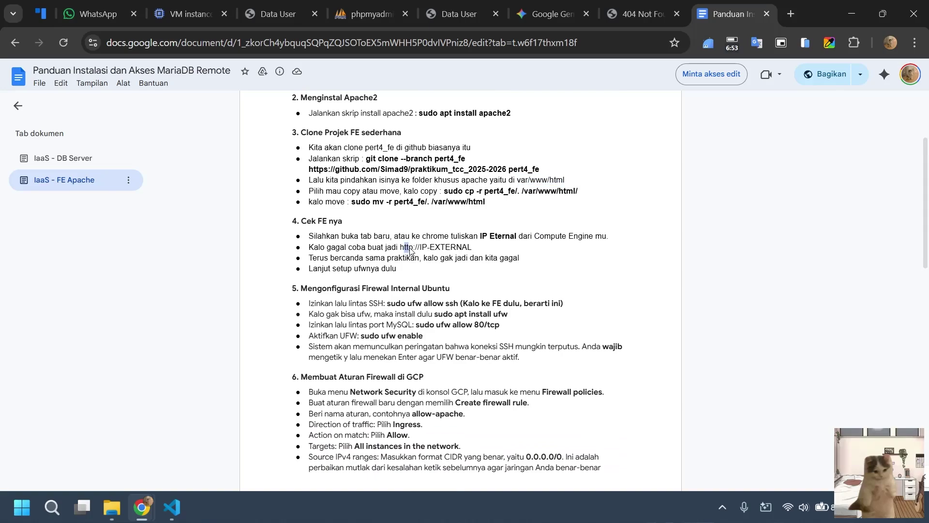
left_click(422, 272)
scroll(513, 237, "down", 3)
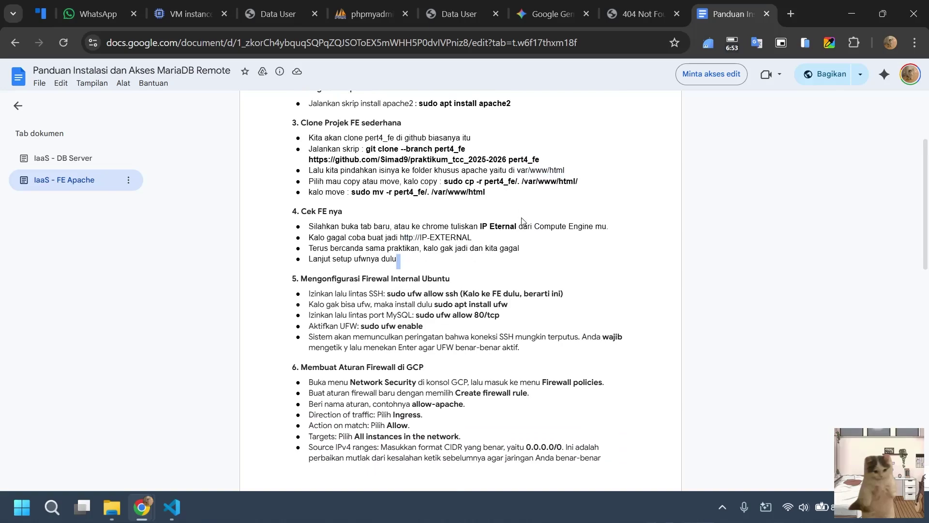
scroll(467, 165, "up", 1)
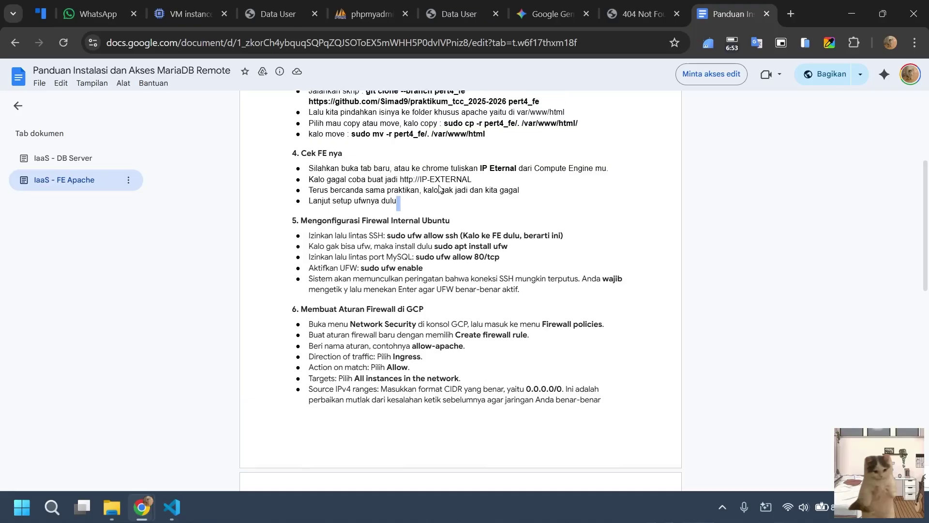
left_click_drag(542, 298, 308, 241)
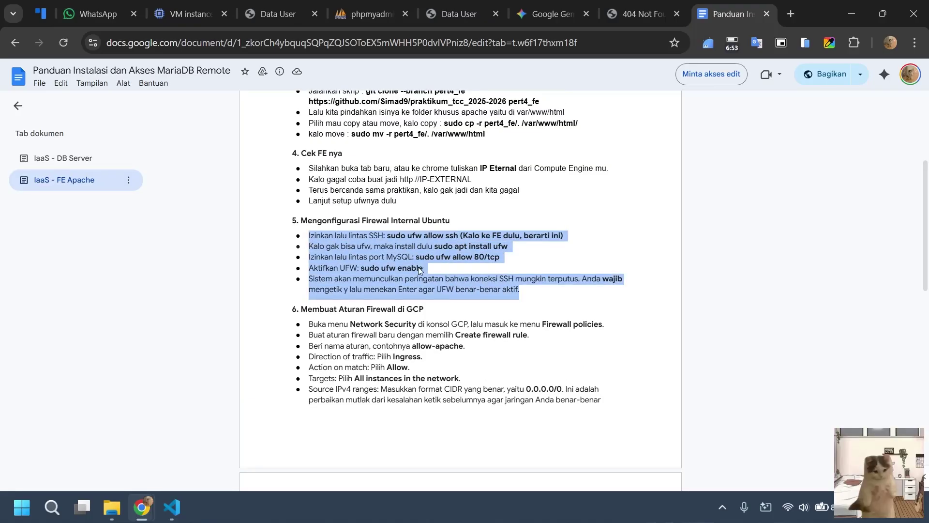
left_click(491, 262)
left_click_drag(529, 293, 293, 221)
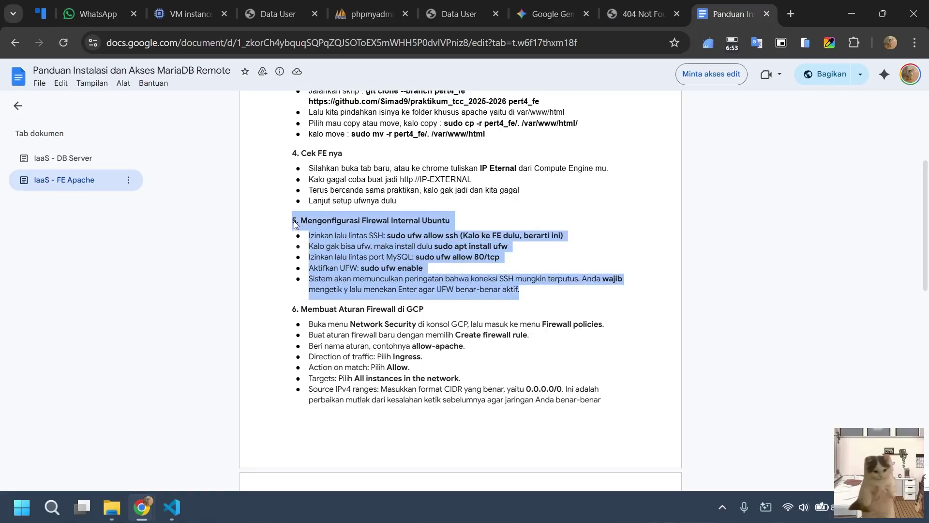
left_click(409, 184)
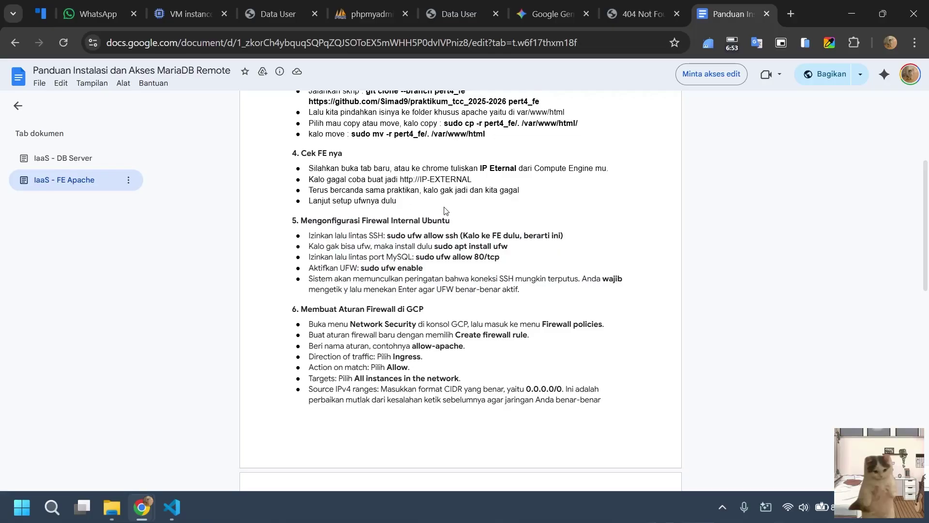
scroll(446, 208, "down", 5)
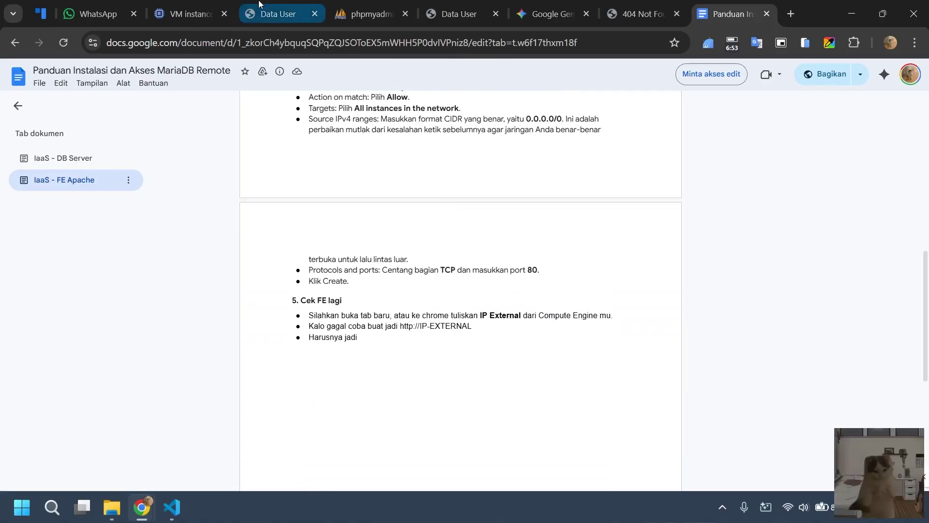
left_click(278, 13)
Check the VM instances list, the phpMyAdmin Users table and Data User console errors, then return to VM instances.
left_click(228, 4)
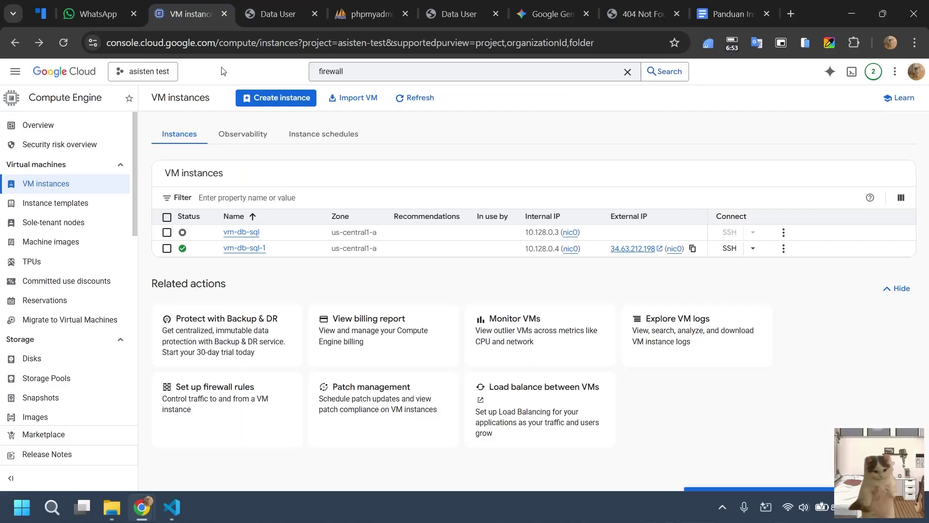
left_click(364, 6)
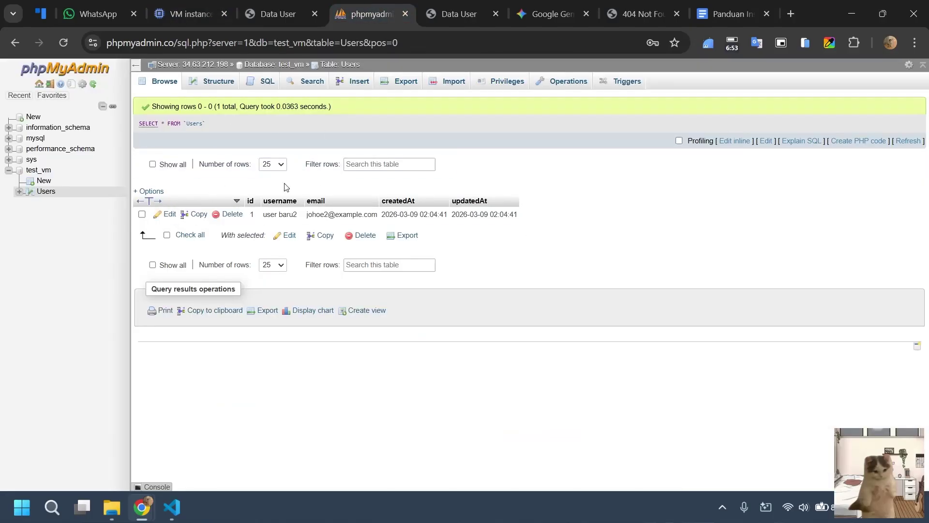
left_click(255, 4)
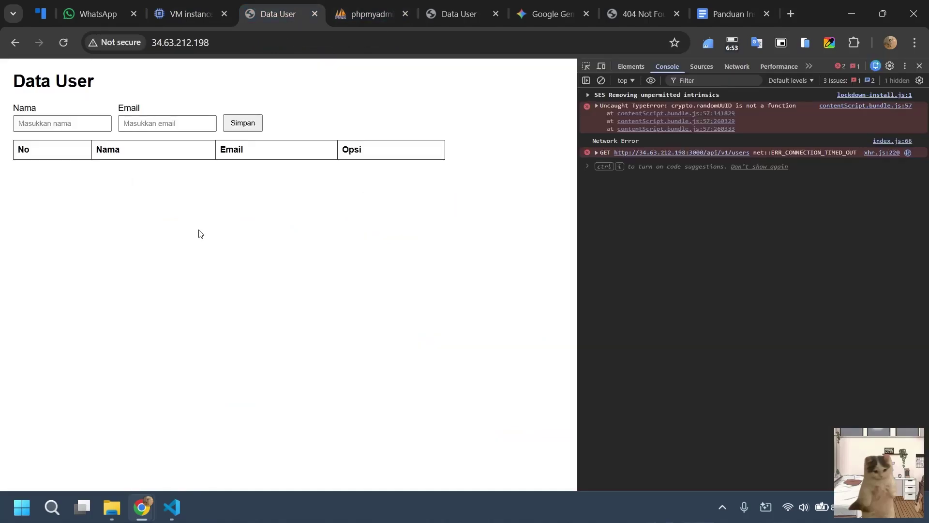
left_click(185, 7)
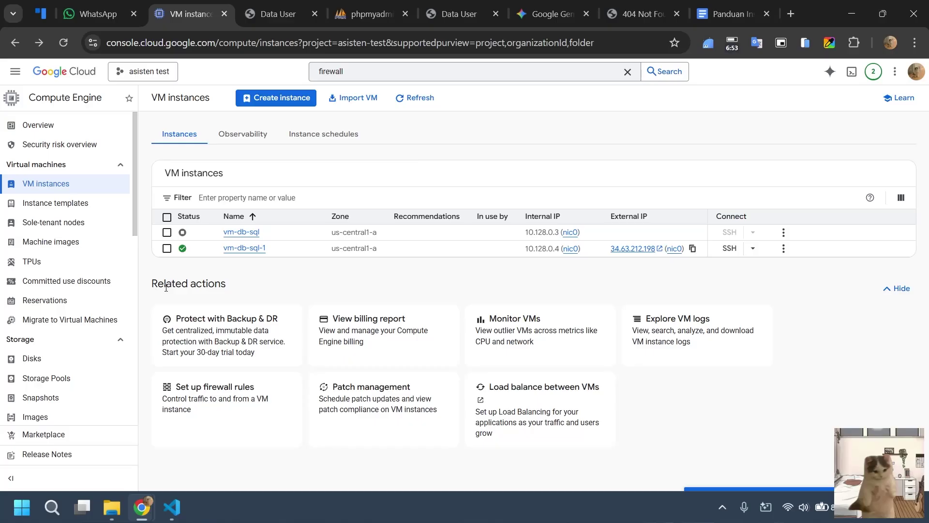
Stop vm-db-sql-1 with 'Skip graceful shutdown' checked.
left_click(167, 248)
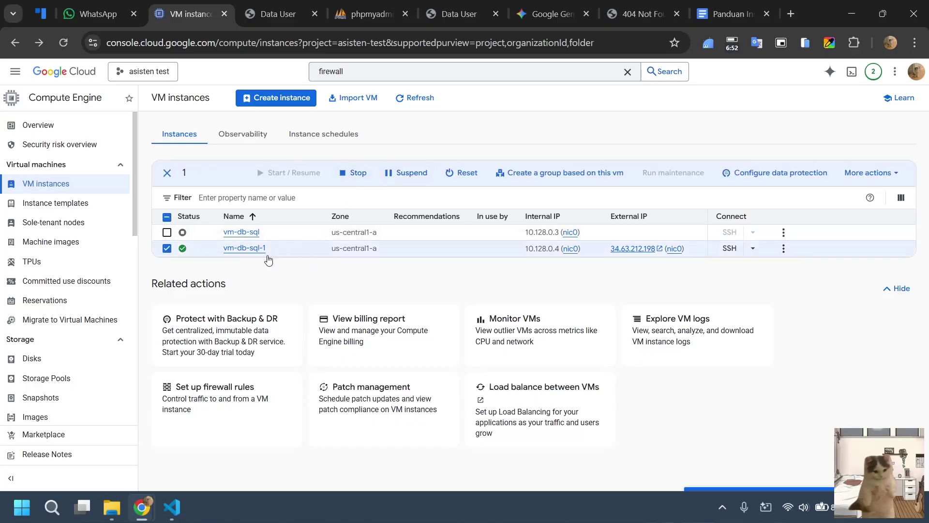
left_click(349, 175)
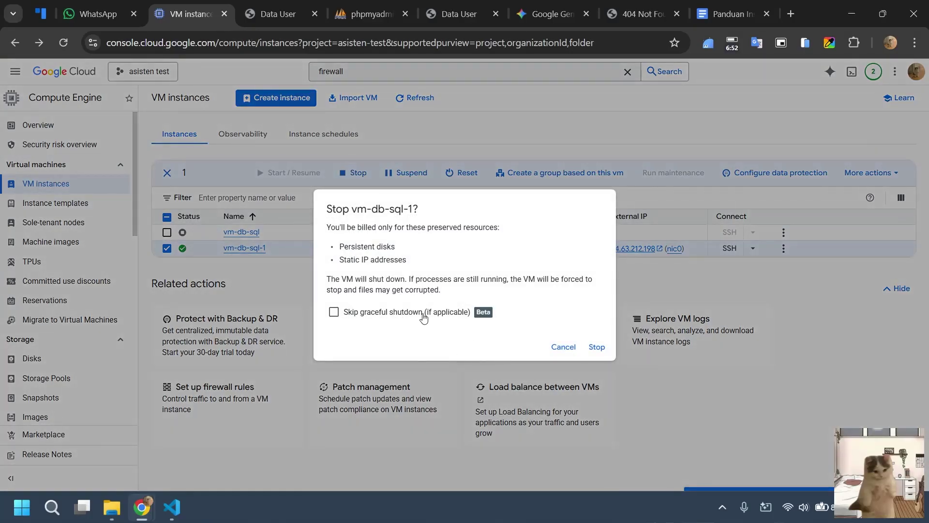
left_click(424, 314)
left_click(601, 347)
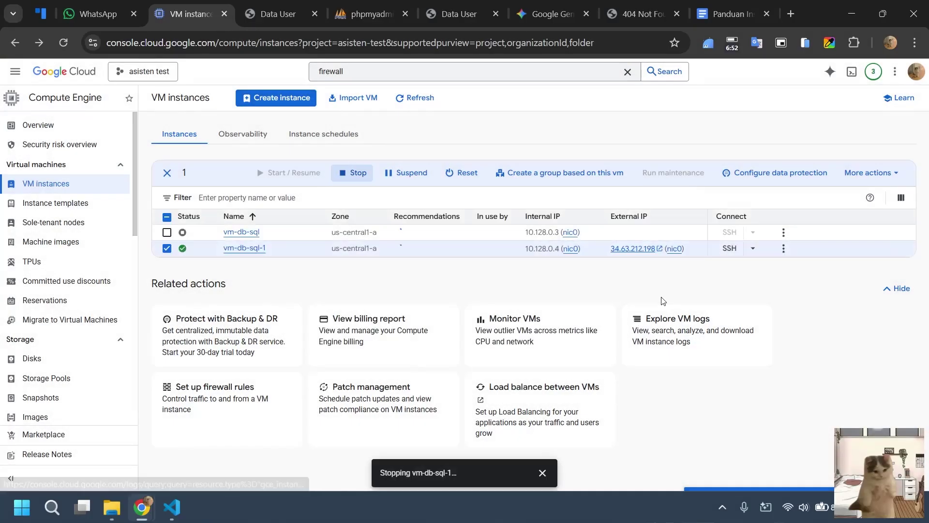